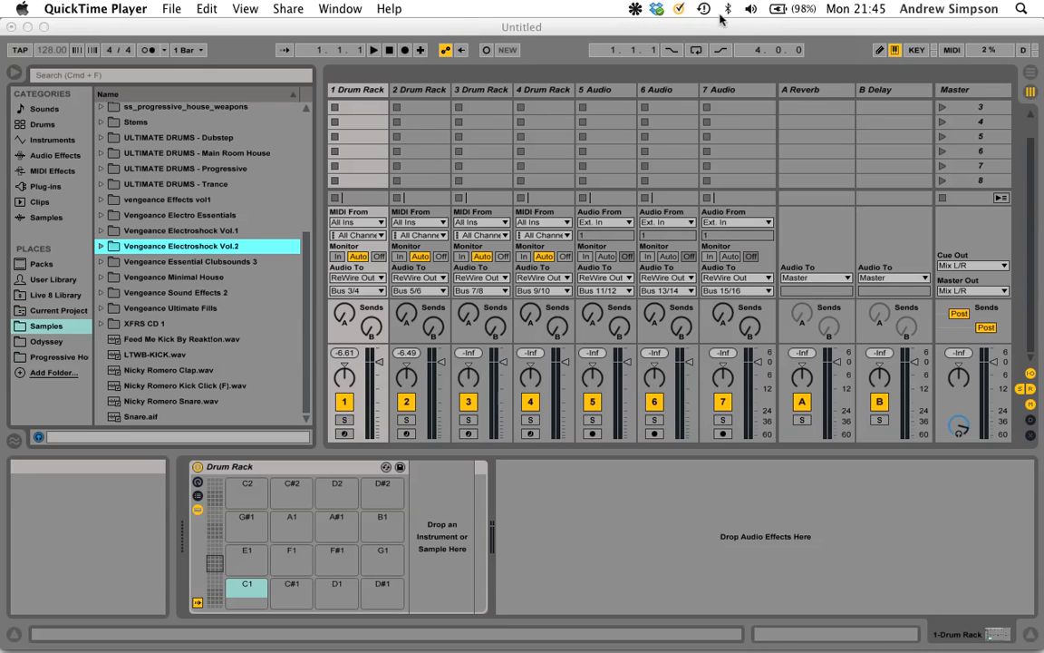
{"action": "left_click", "coordinate": [504, 25]}
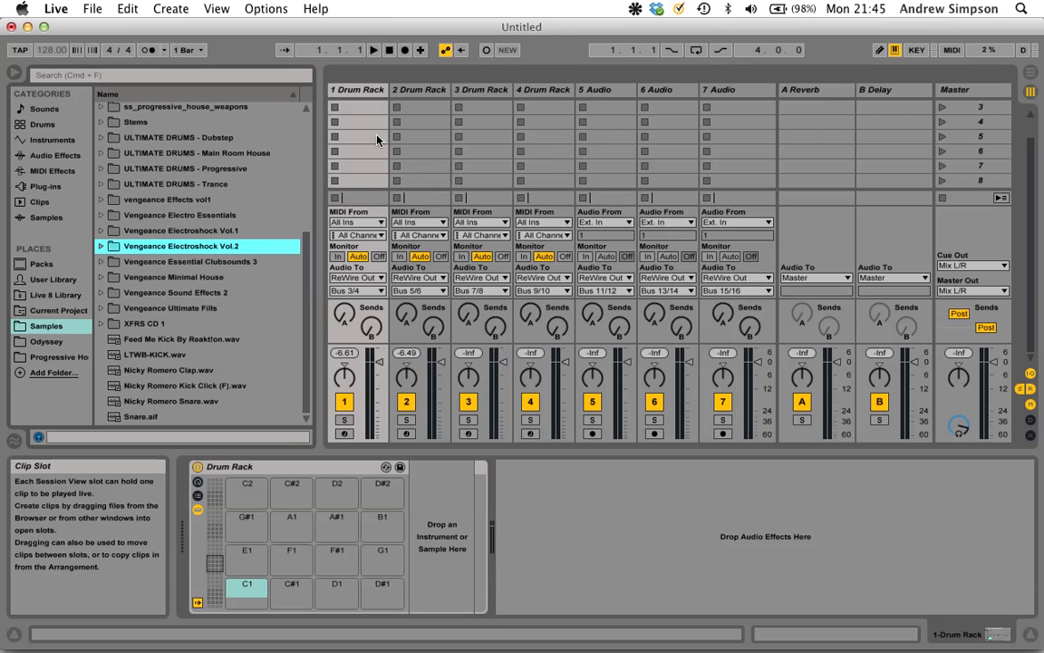
{"action": "key", "text": "super+Tab"}
{"action": "key", "text": "super+Tab"}
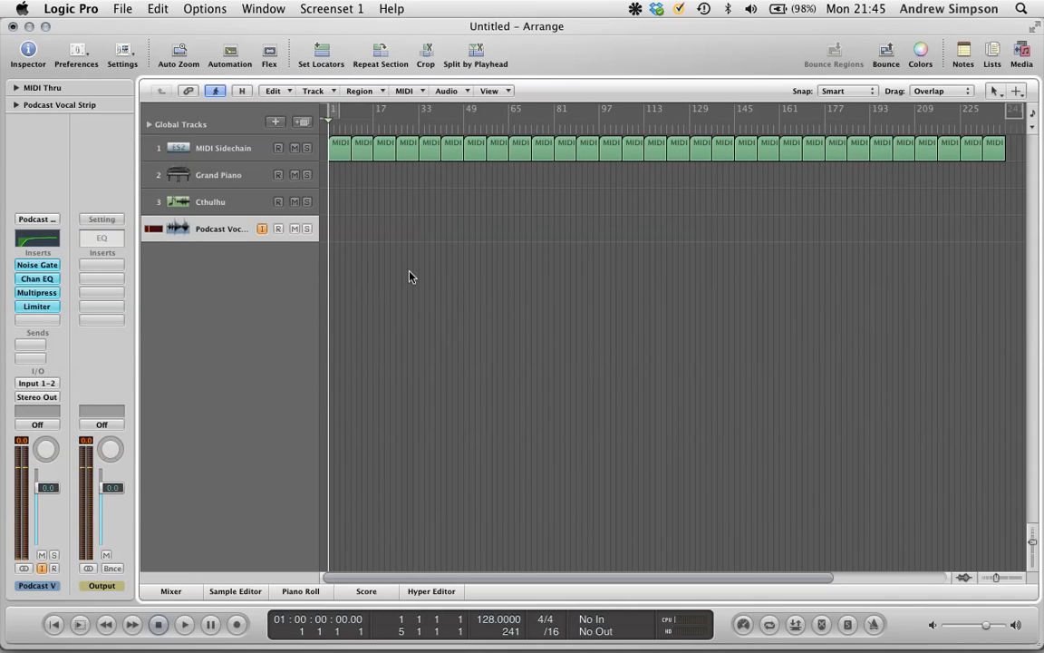
{"action": "key", "text": "super+Tab"}
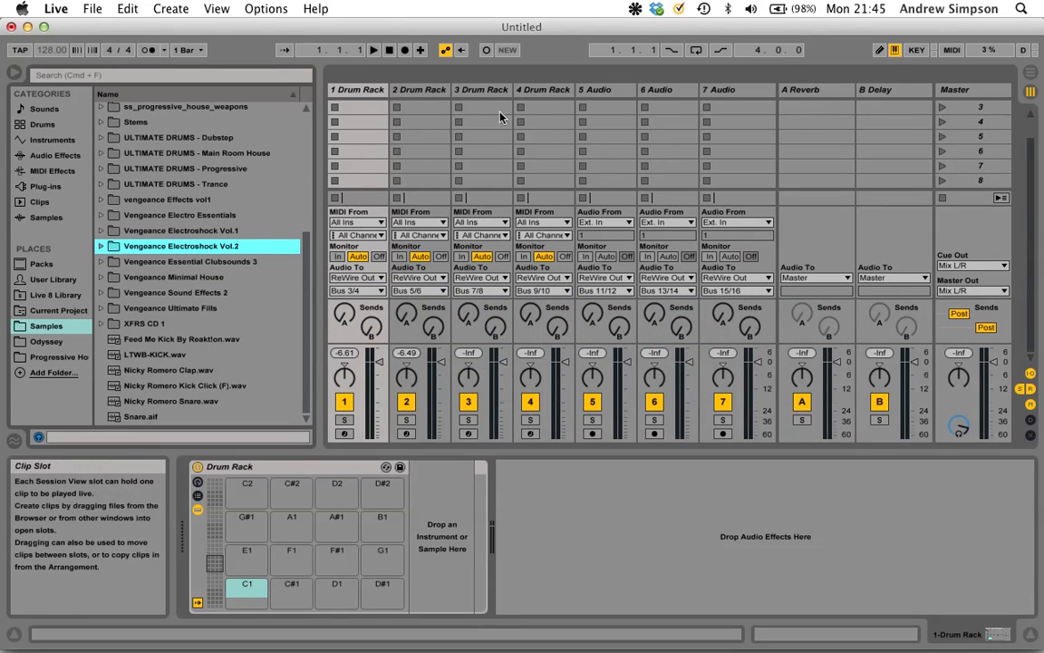
{"action": "key", "text": "super+Tab"}
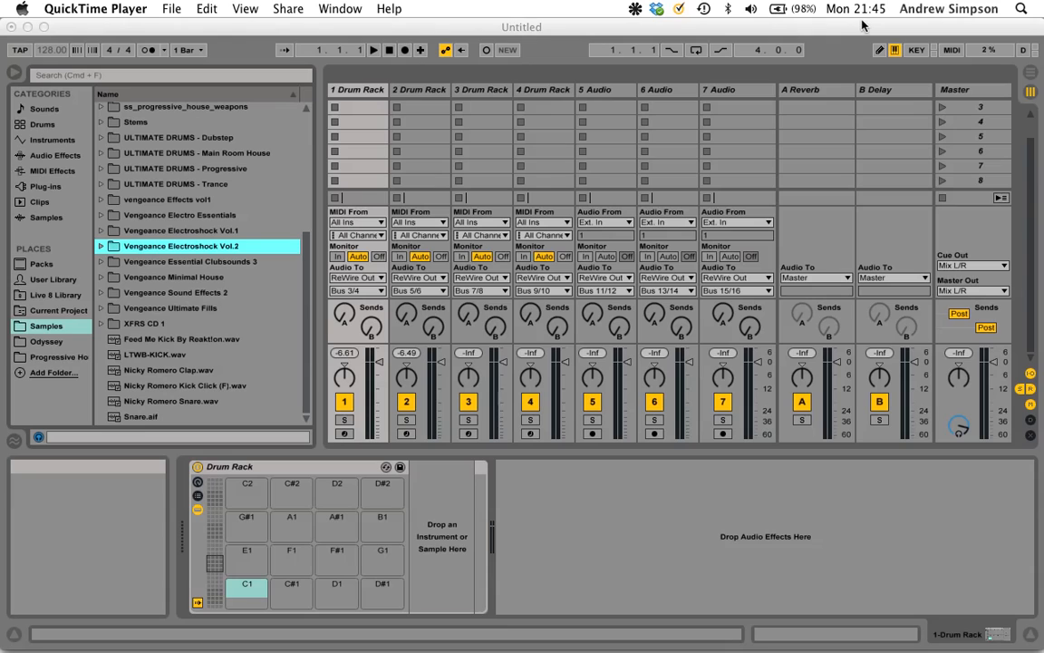
{"action": "left_click", "coordinate": [494, 25]}
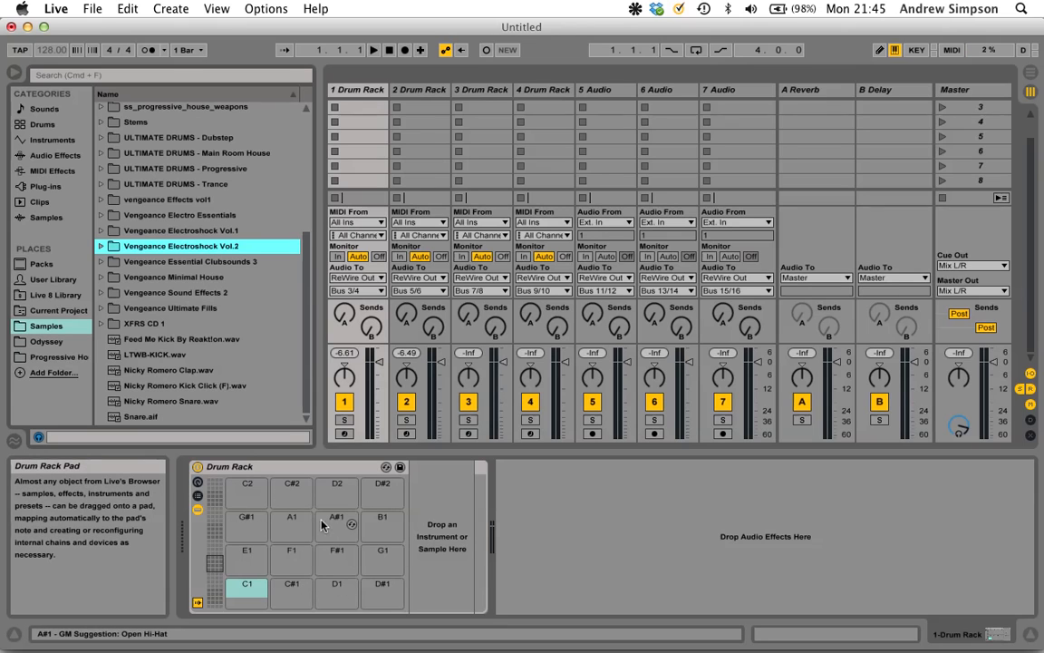
{"action": "key", "text": "super+Tab"}
{"action": "key", "text": "super+Tab"}
{"action": "key", "text": "super+Tab"}
{"action": "key", "text": "super+Tab"}
{"action": "key", "text": "super+Tab"}
{"action": "key", "text": "super+Tab"}
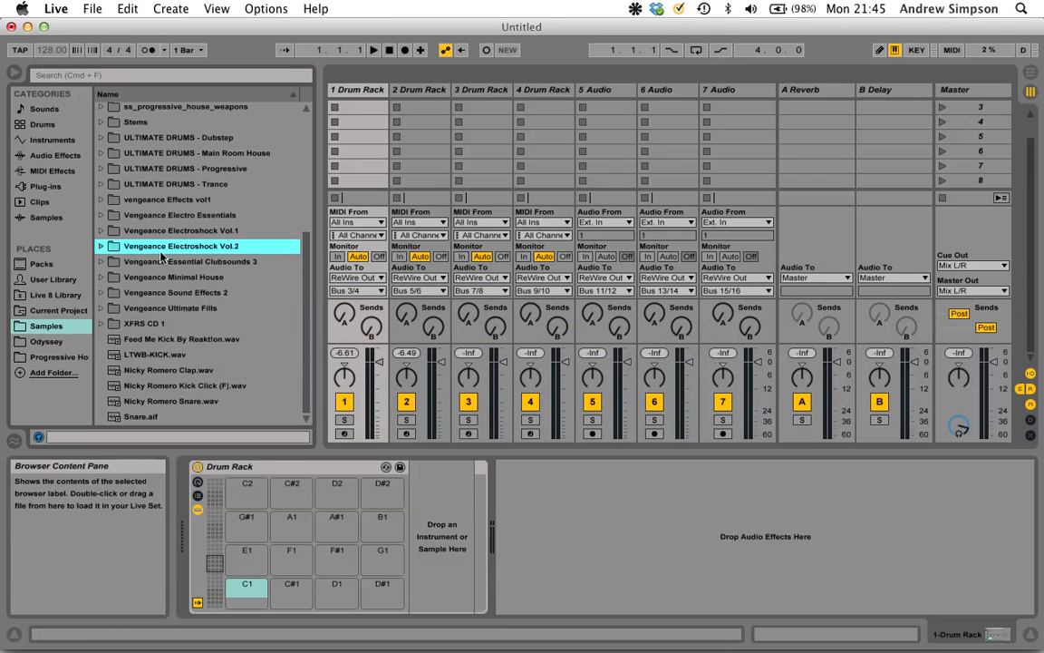
Step: Switch to Logic Pro and add a software instrument track using Ultrabeat with Multi Output (8xStereo, 8xMono)
{"action": "key", "text": "super+Tab"}
{"action": "key", "text": "super+Tab"}
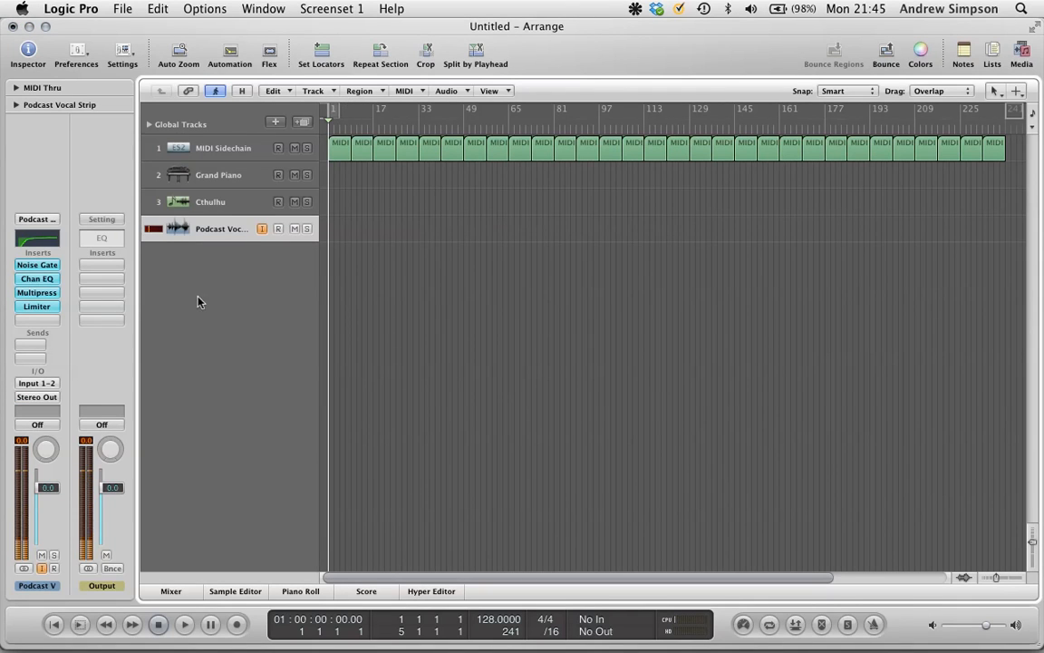
{"action": "left_click", "coordinate": [274, 121]}
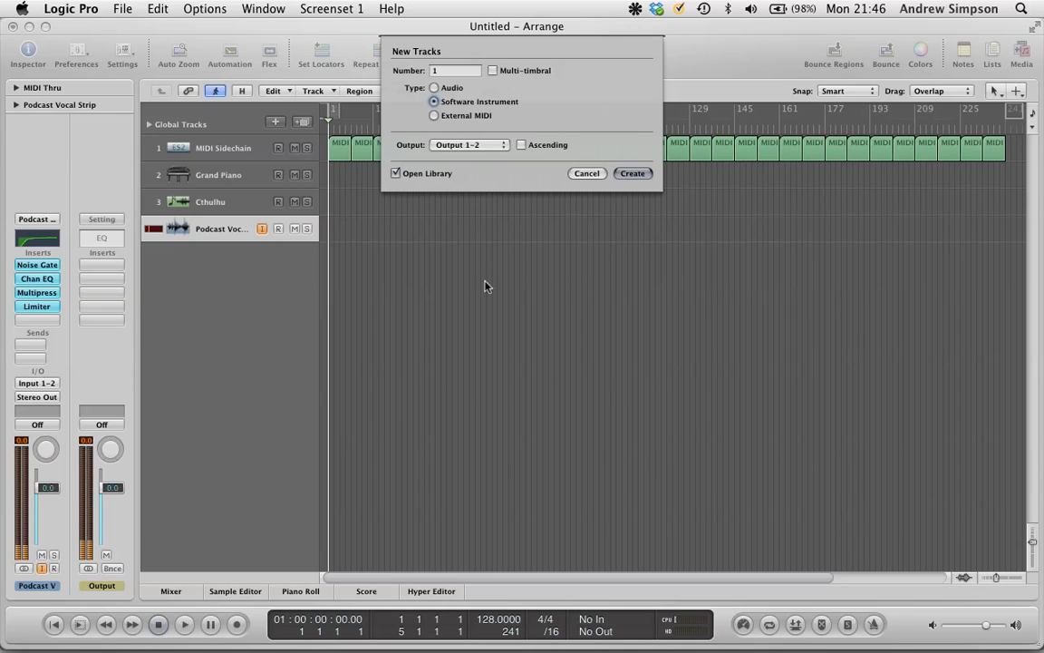
{"action": "key", "text": "Return"}
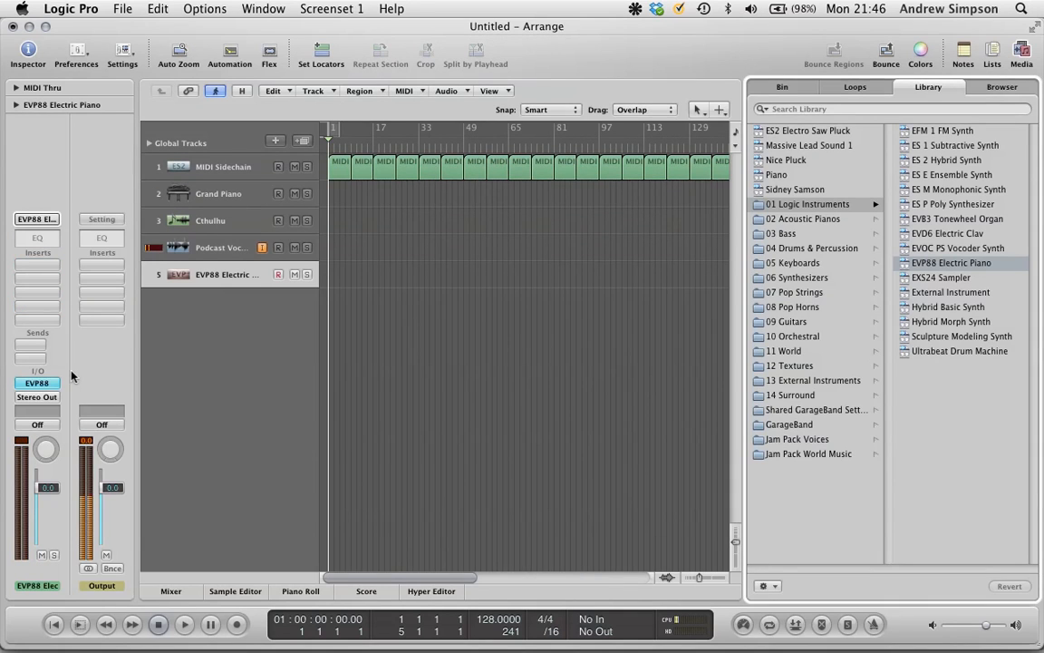
{"action": "left_click", "coordinate": [36, 382]}
{"action": "mouse_move", "coordinate": [136, 572]}
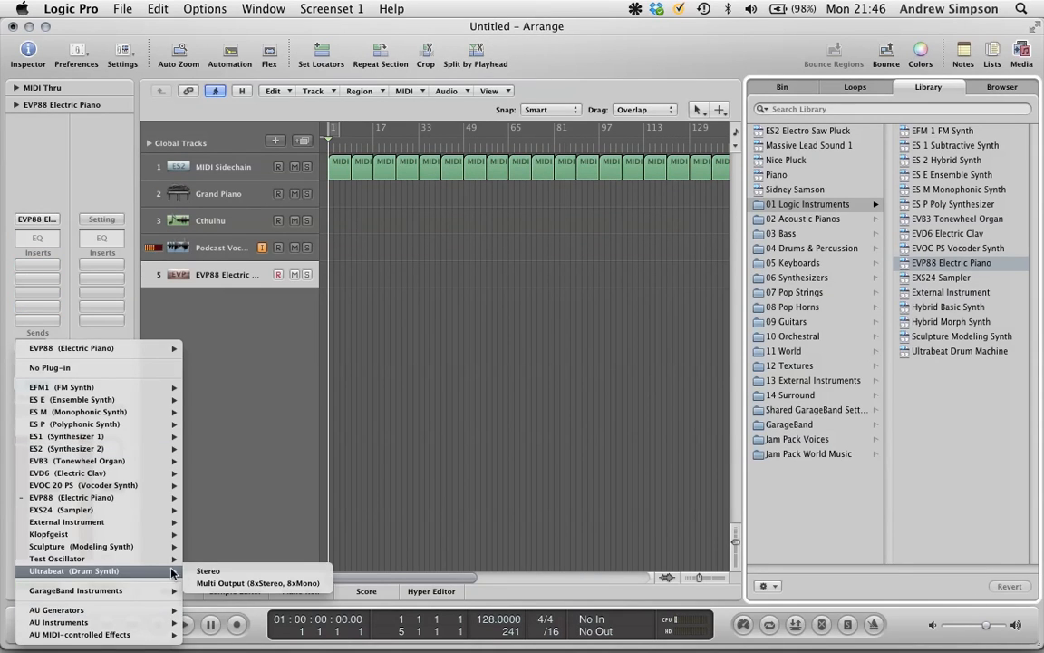
{"action": "left_click", "coordinate": [239, 584]}
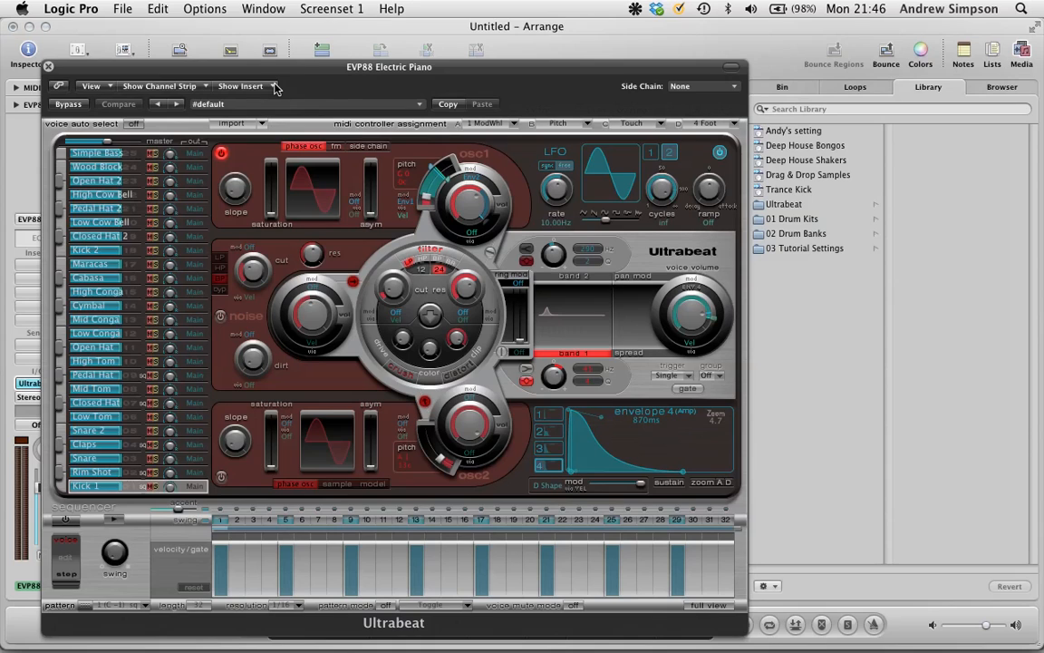
Step: Load the Drag & Drop Samples setting into Ultrabeat, then close the plug-in window
{"action": "left_click_drag", "start_coordinate": [305, 67], "coordinate": [297, 9]}
{"action": "left_click", "coordinate": [292, 60]}
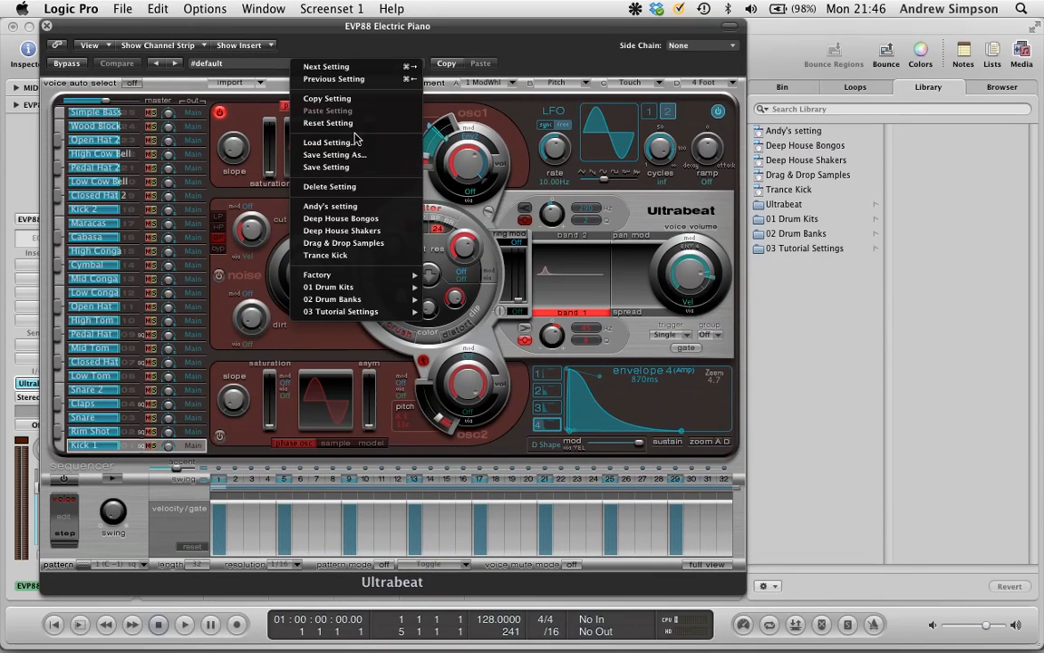
{"action": "left_click", "coordinate": [369, 243]}
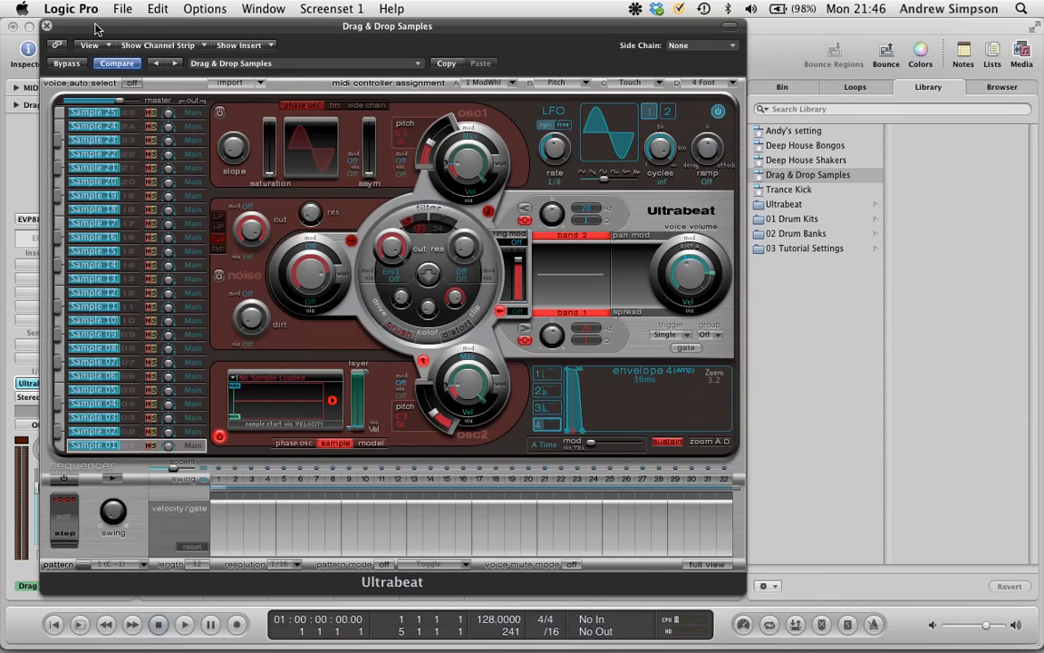
{"action": "left_click", "coordinate": [47, 28]}
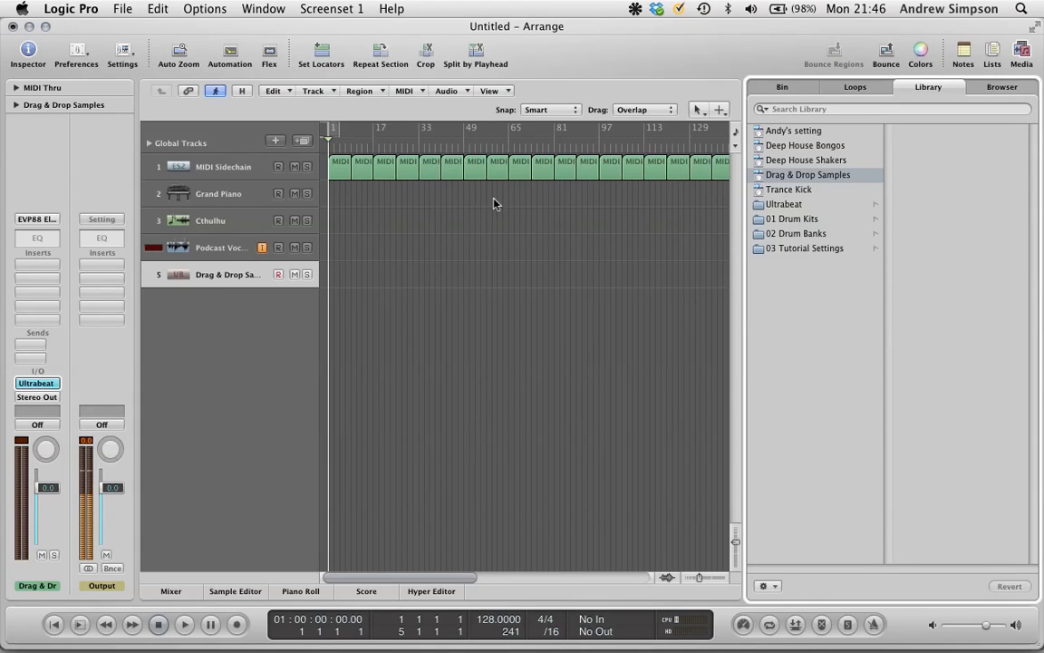
Step: Hide the media area and delete the Drag & Drop Samples track
{"action": "key", "text": "super+Tab"}
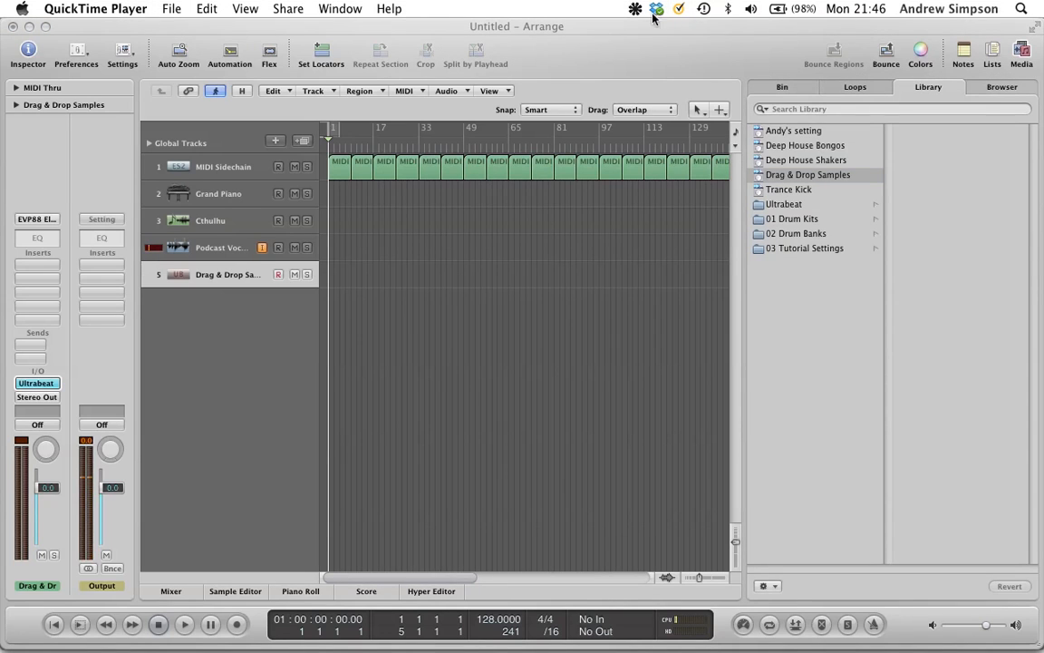
{"action": "left_click", "coordinate": [1021, 53]}
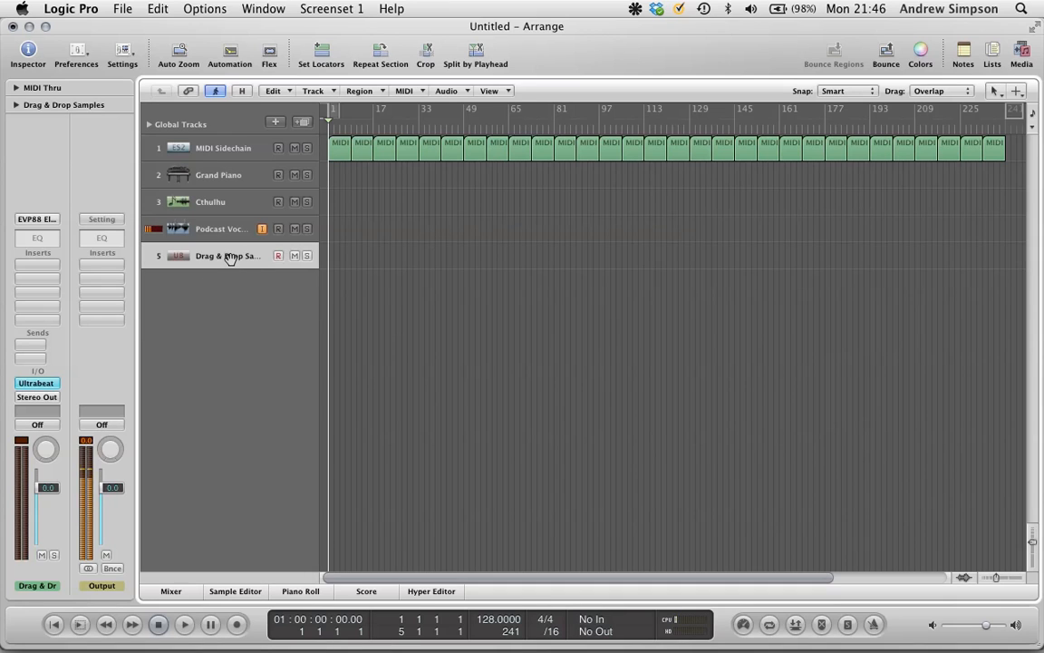
{"action": "key", "text": "super+BackSpace"}
Step: Switch to Ableton Live and rename the first Drum Rack track to Kick
{"action": "key", "text": "super+Tab"}
{"action": "key", "text": "super+Tab"}
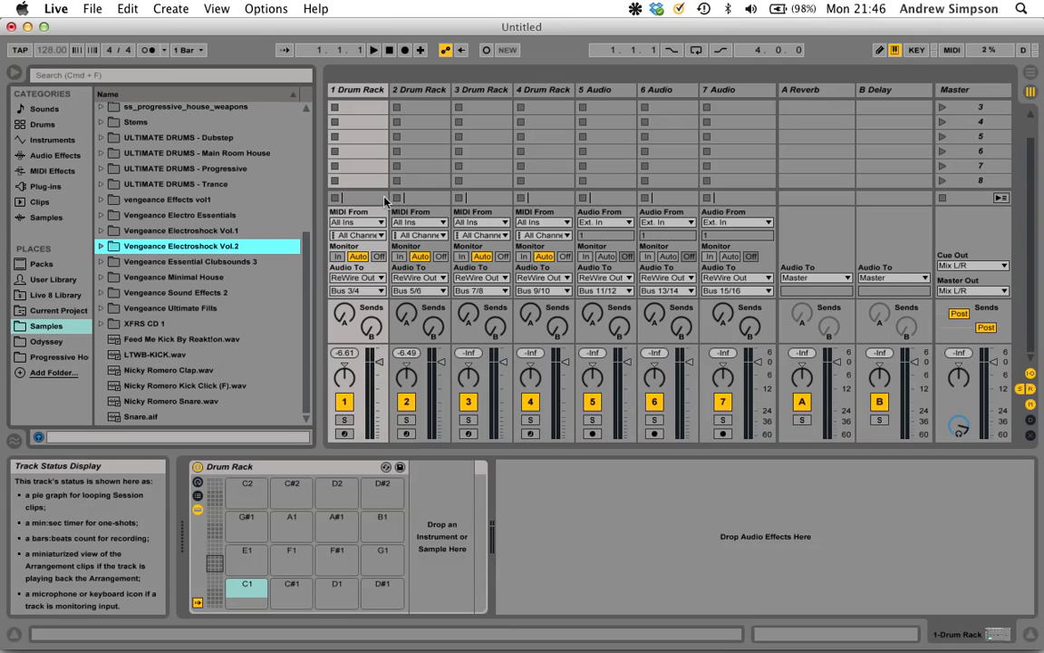
{"action": "left_click", "coordinate": [620, 11]}
{"action": "left_click", "coordinate": [393, 25]}
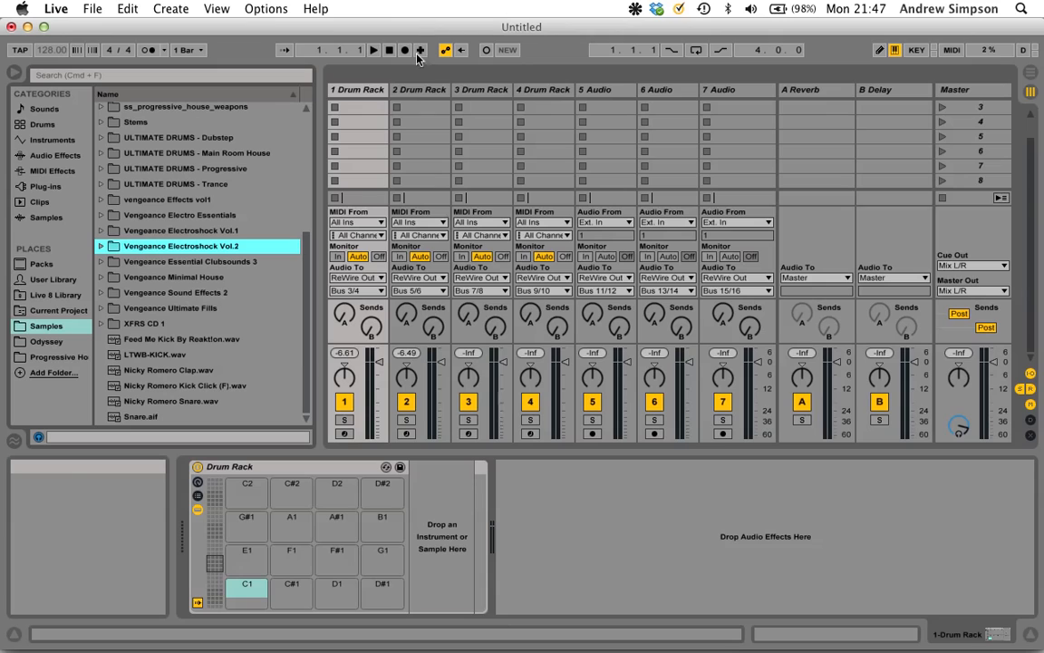
{"action": "left_click", "coordinate": [355, 92]}
{"action": "key", "text": "super+r"}
{"action": "type", "text": "Kick"}
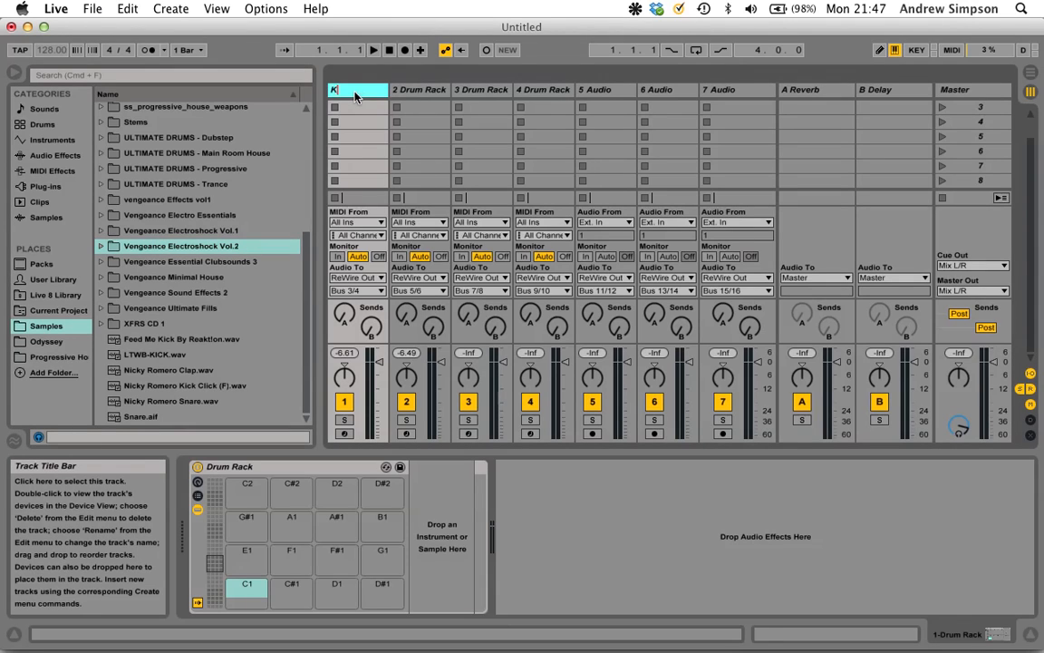
{"action": "key", "text": "Return"}
Step: Load VES2 Bassdrum 001.wav from Vengeance Electroshock Vol.2's VES2 Bassdrums folder onto the Kick rack's C1 pad and audition it
{"action": "double_click", "coordinate": [135, 246]}
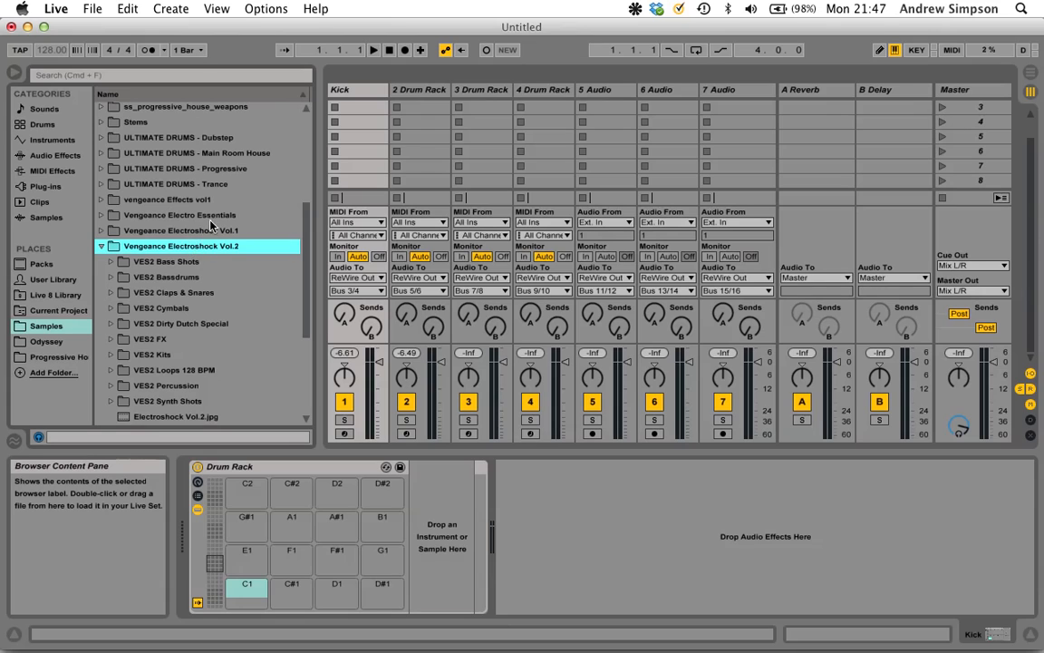
{"action": "scroll", "coordinate": [192, 254], "scroll_direction": "down", "scroll_amount": 3}
{"action": "double_click", "coordinate": [161, 192]}
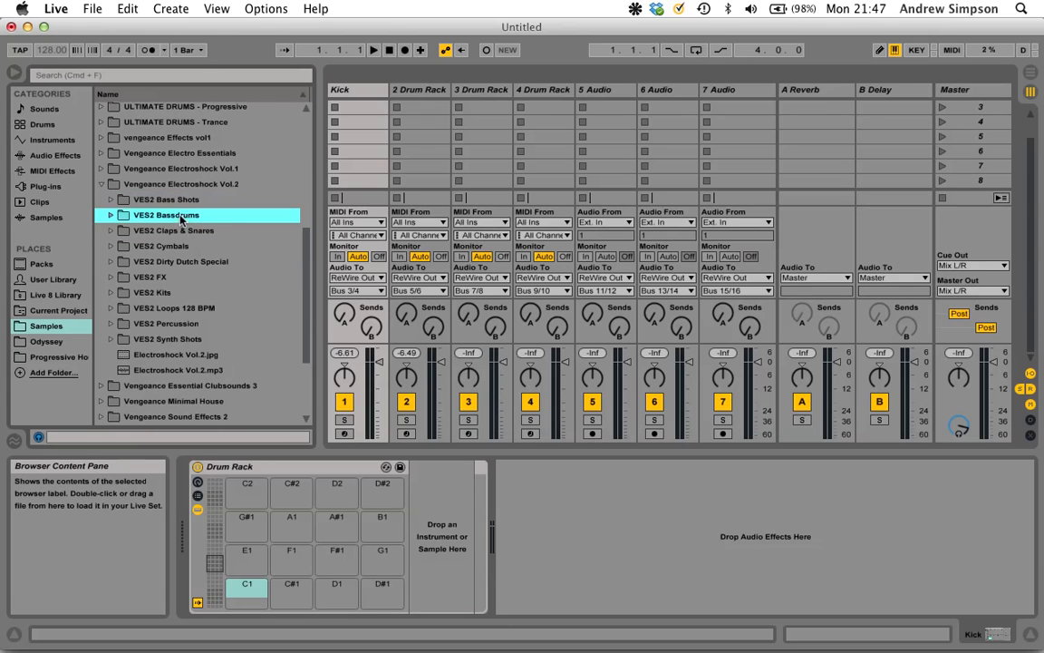
{"action": "left_click_drag", "start_coordinate": [170, 234], "coordinate": [250, 591]}
{"action": "left_click", "coordinate": [249, 604]}
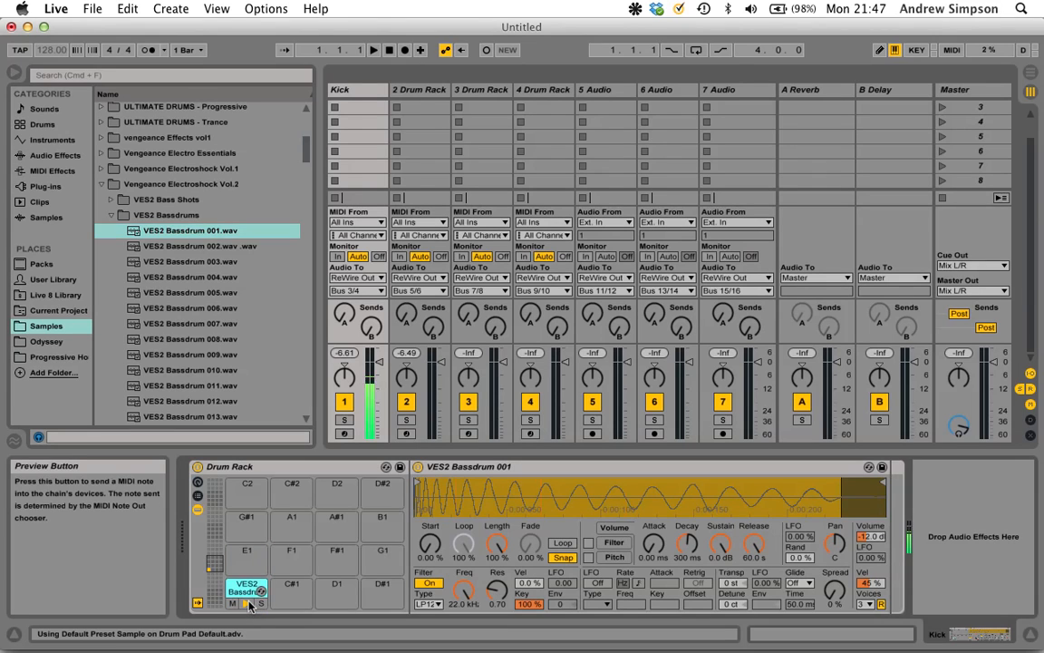
Step: Replace the C1 pad's sample with VES2 Bassdrum 002 and audition it
{"action": "left_click", "coordinate": [181, 245]}
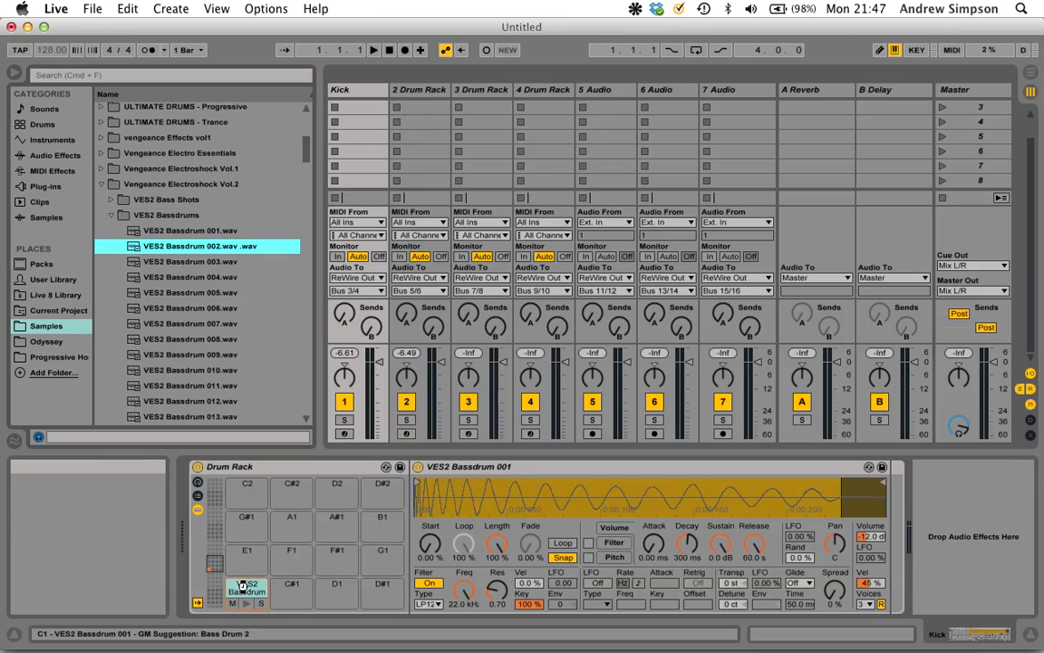
{"action": "left_click_drag", "start_coordinate": [250, 604], "coordinate": [250, 602]}
{"action": "left_click", "coordinate": [248, 603]}
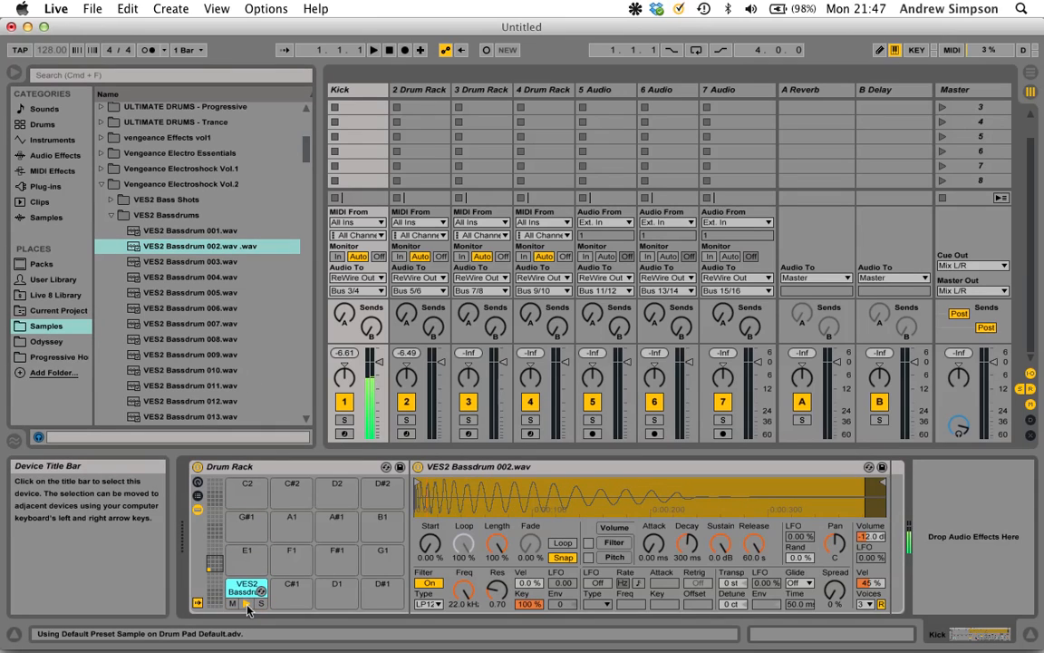
Step: Swap the C1 pad's sample for VES2 Bassdrum 200.wav from the end of the bassdrum folder and audition it
{"action": "scroll", "coordinate": [227, 328], "scroll_direction": "down", "scroll_amount": 20}
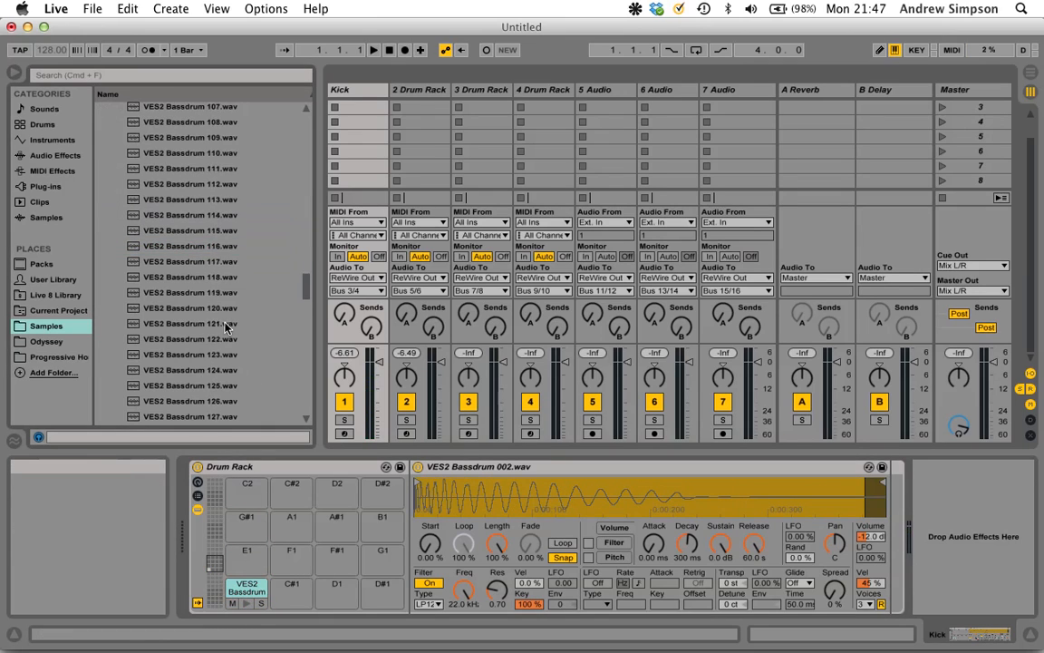
{"action": "scroll", "coordinate": [223, 327], "scroll_direction": "down", "scroll_amount": 10}
{"action": "scroll", "coordinate": [223, 326], "scroll_direction": "up", "scroll_amount": 4}
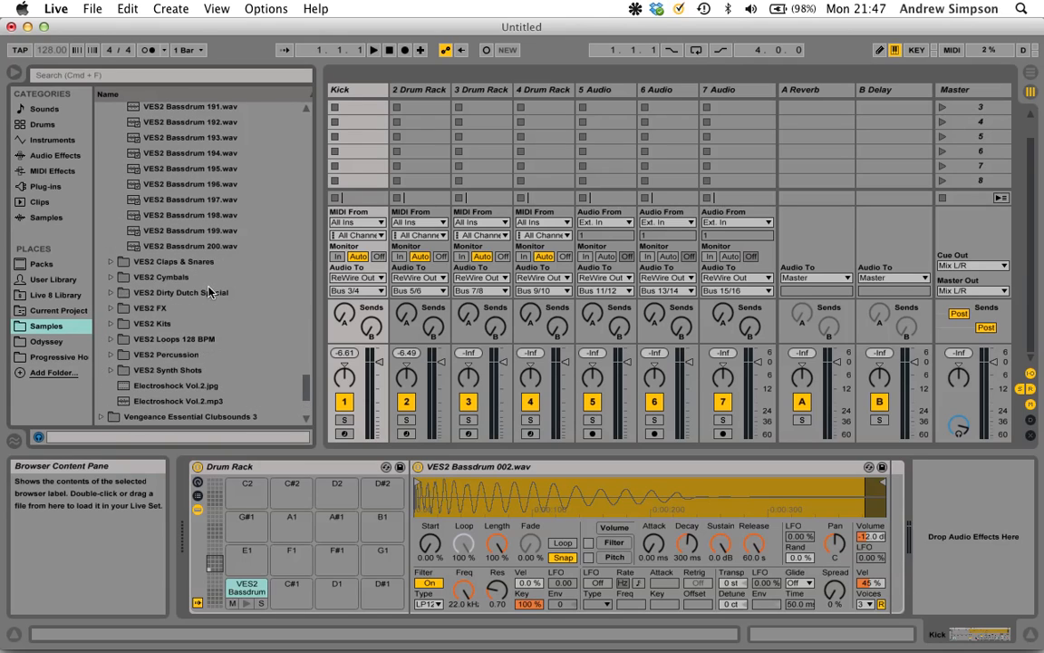
{"action": "left_click_drag", "start_coordinate": [189, 247], "coordinate": [246, 606]}
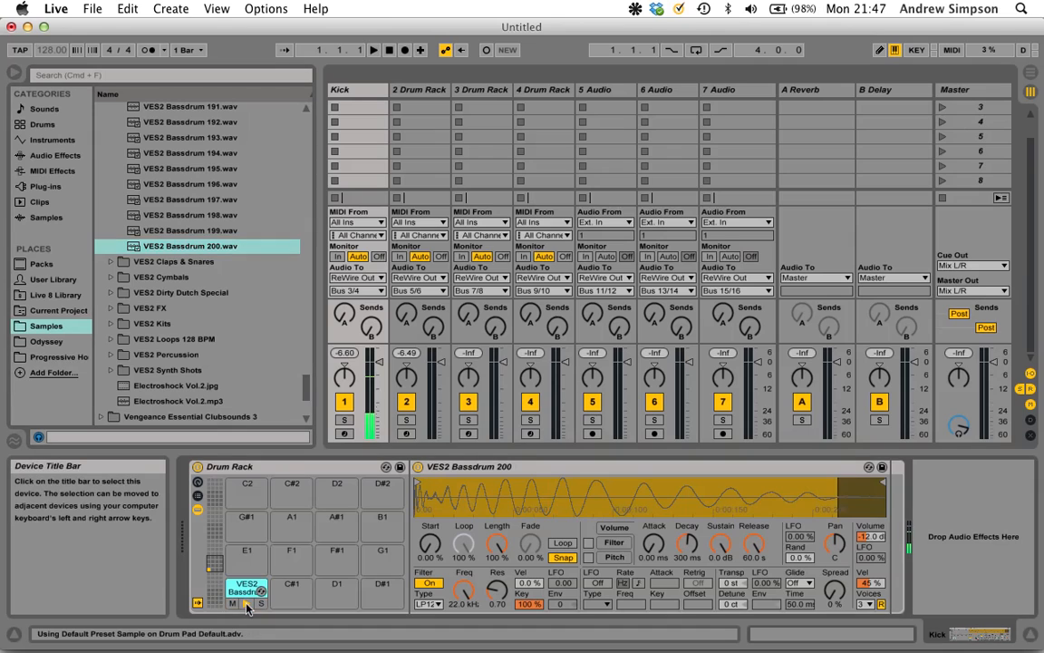
Step: Put VES2 Bassdrum 001.wav back onto the C1 pad and audition it
{"action": "scroll", "coordinate": [187, 201], "scroll_direction": "up", "scroll_amount": 15}
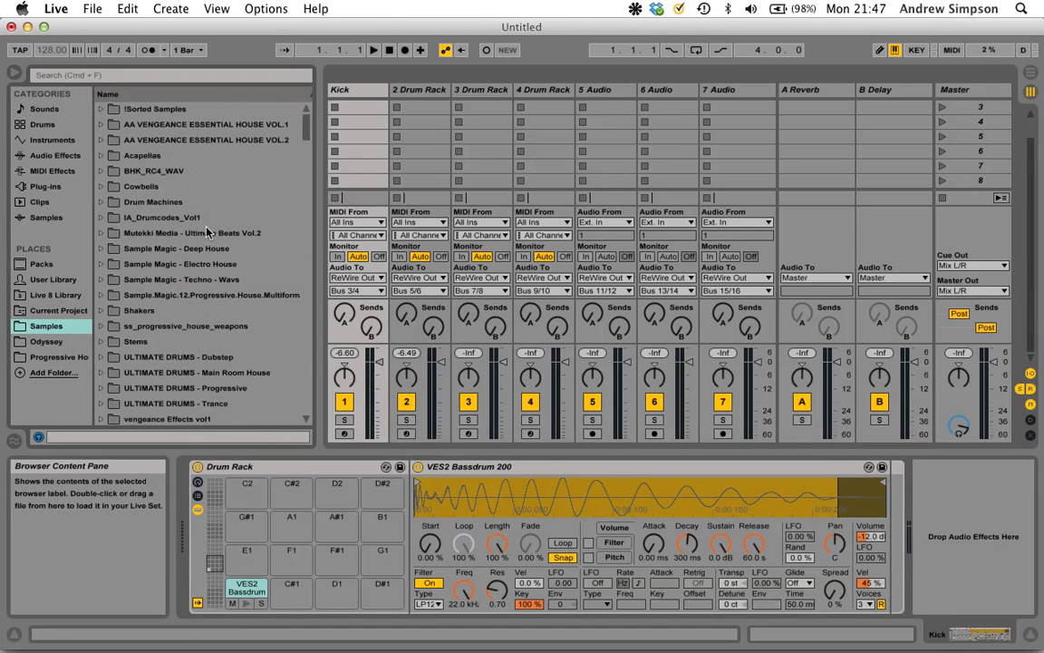
{"action": "scroll", "coordinate": [186, 213], "scroll_direction": "down", "scroll_amount": 15}
{"action": "scroll", "coordinate": [184, 208], "scroll_direction": "up", "scroll_amount": 2}
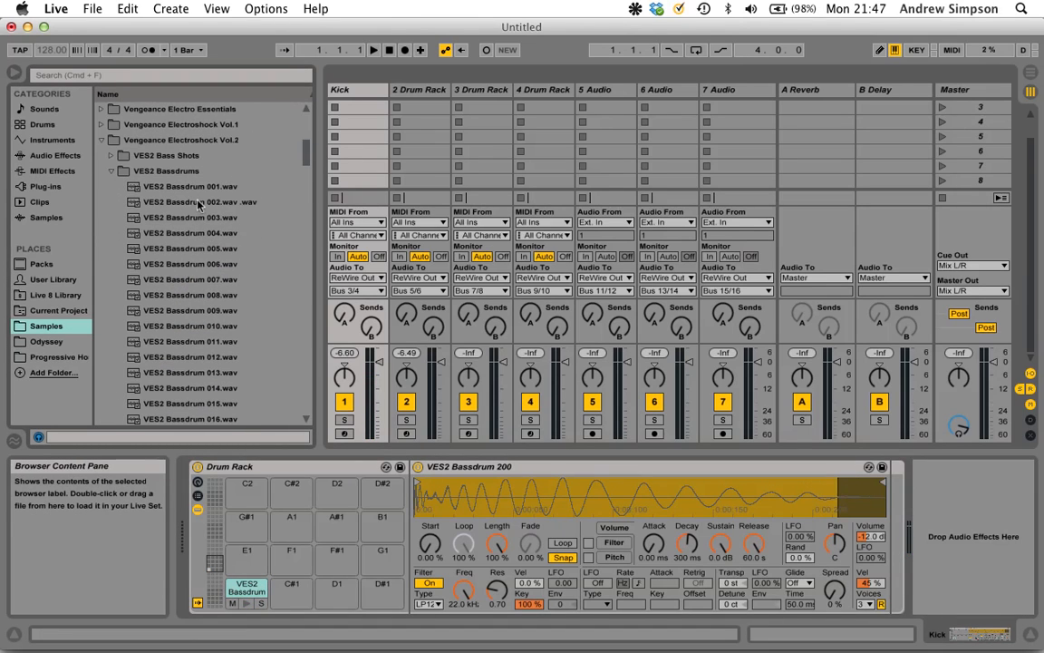
{"action": "left_click", "coordinate": [195, 187]}
{"action": "left_click_drag", "start_coordinate": [249, 591], "coordinate": [250, 600]}
{"action": "left_click", "coordinate": [248, 603]}
{"action": "left_click", "coordinate": [248, 603]}
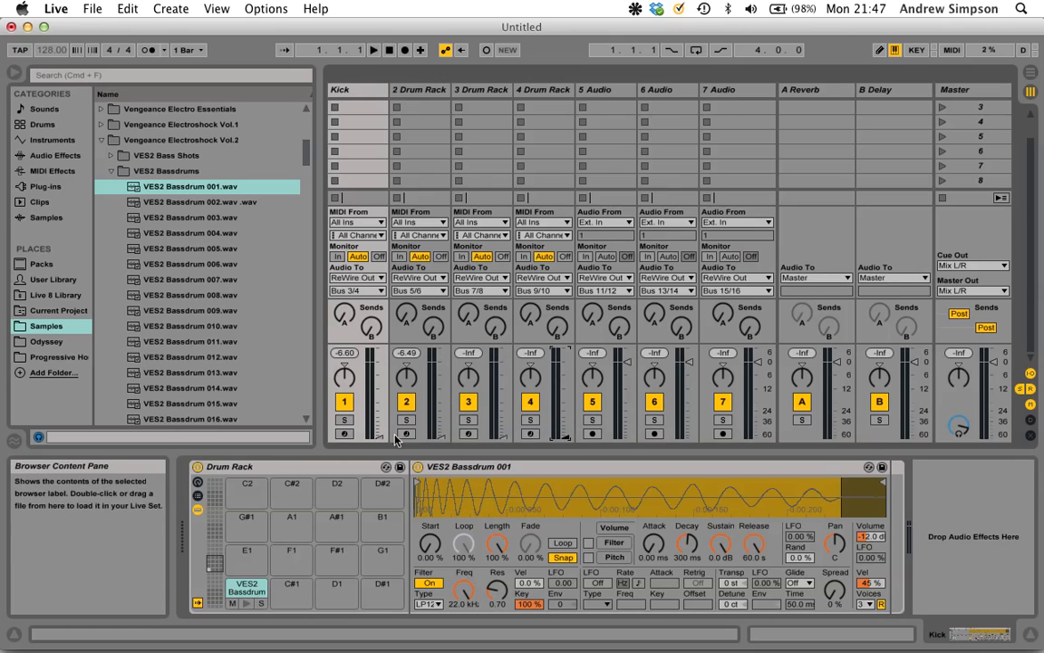
Step: Raise the Kick track's volume to 0 dB and create an empty MIDI clip in its scene 3 slot
{"action": "left_click_drag", "start_coordinate": [379, 436], "coordinate": [379, 421]}
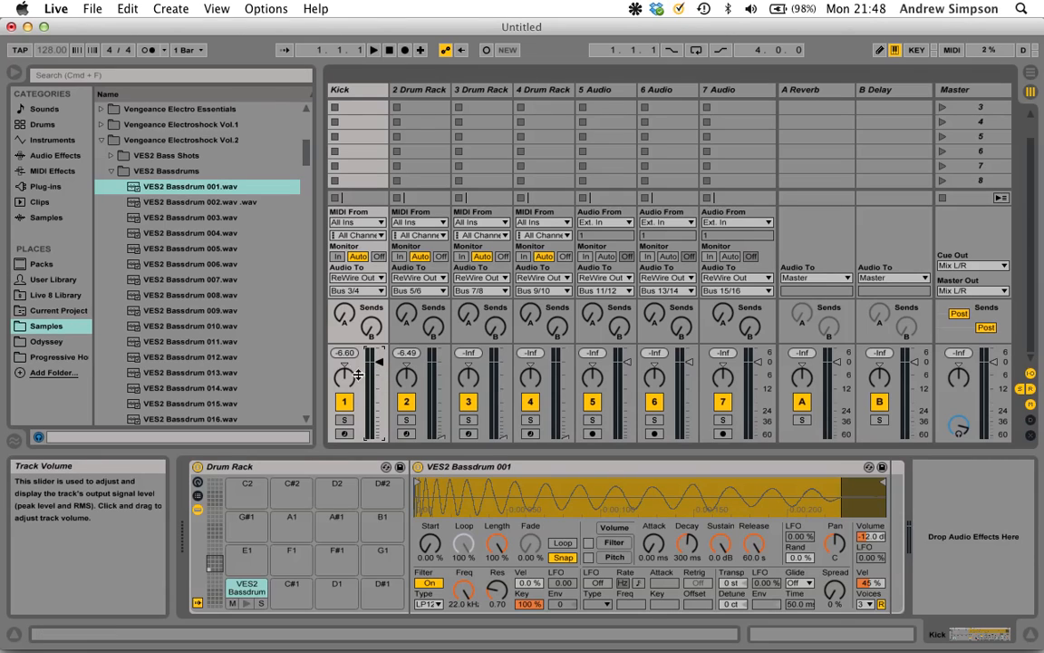
{"action": "double_click", "coordinate": [358, 107]}
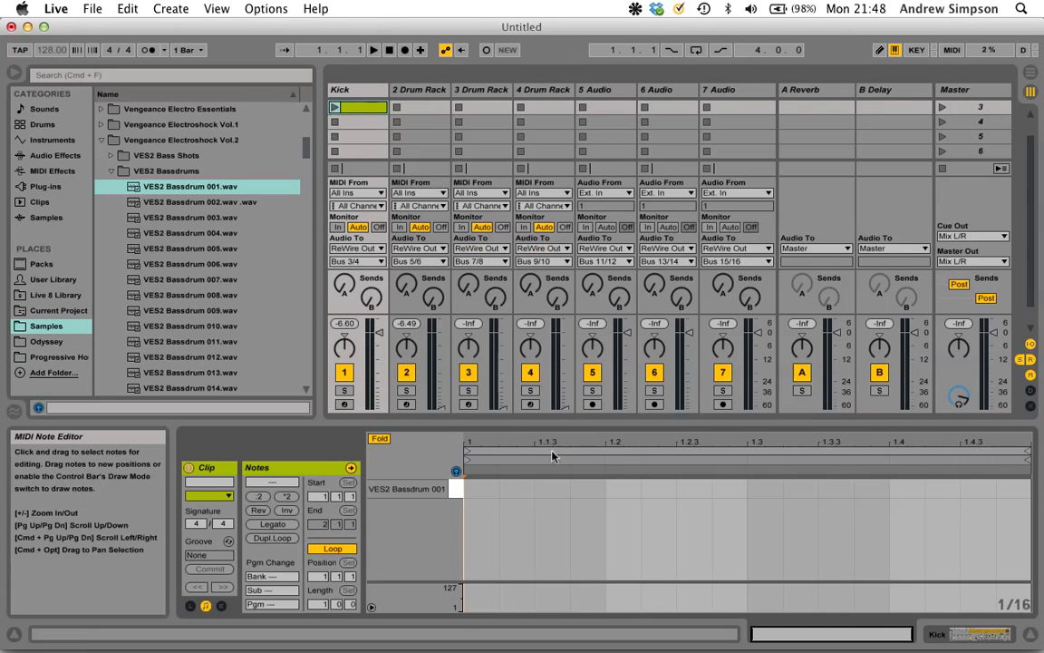
Step: Program an eighth-note VES2 Bassdrum 001 hit on each of the bar's four beats and launch the Kick clip
{"action": "left_click_drag", "start_coordinate": [479, 489], "coordinate": [536, 489]}
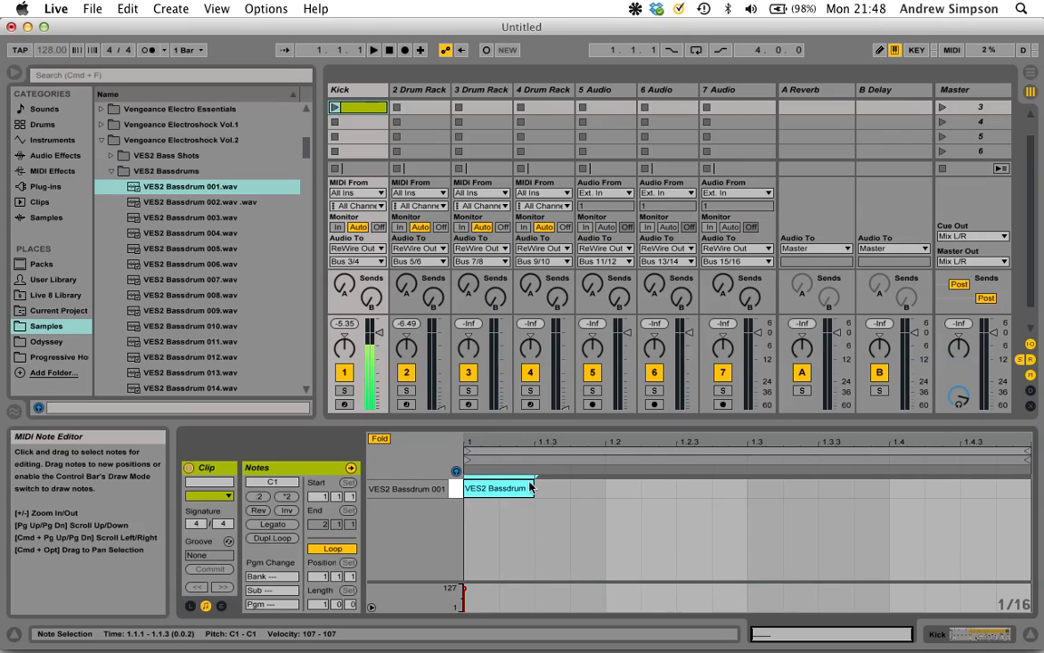
{"action": "key", "text": "super+d"}
{"action": "key", "text": "super+d"}
{"action": "key", "text": "super+d"}
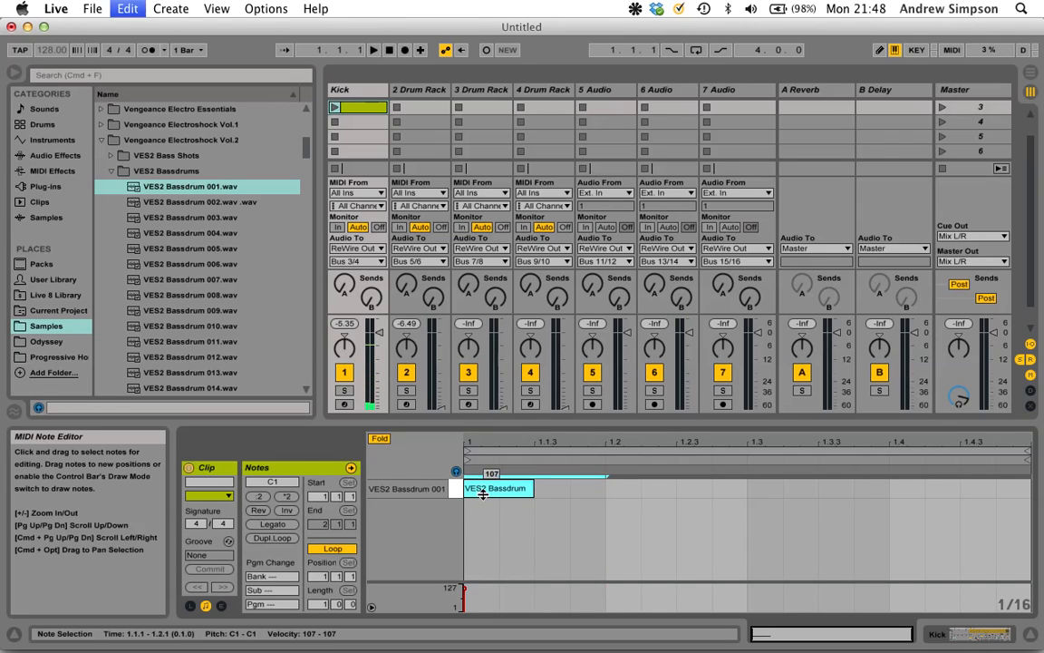
{"action": "left_click", "coordinate": [334, 108]}
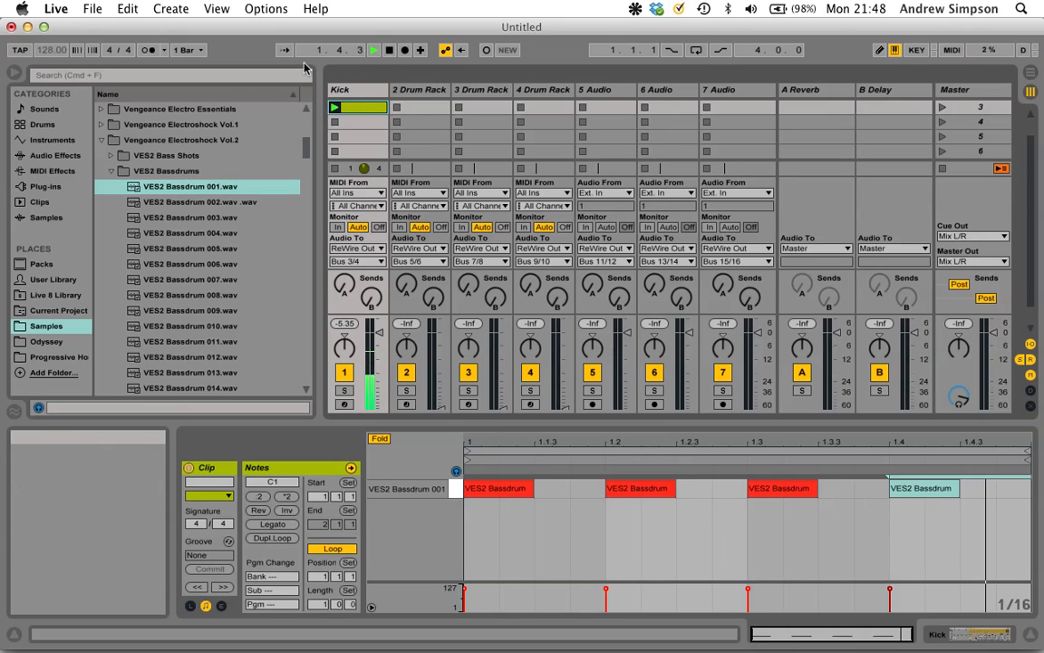
Step: Rename the second Drum Rack track Claps and load an empty Drum Rack onto it
{"action": "left_click", "coordinate": [423, 91]}
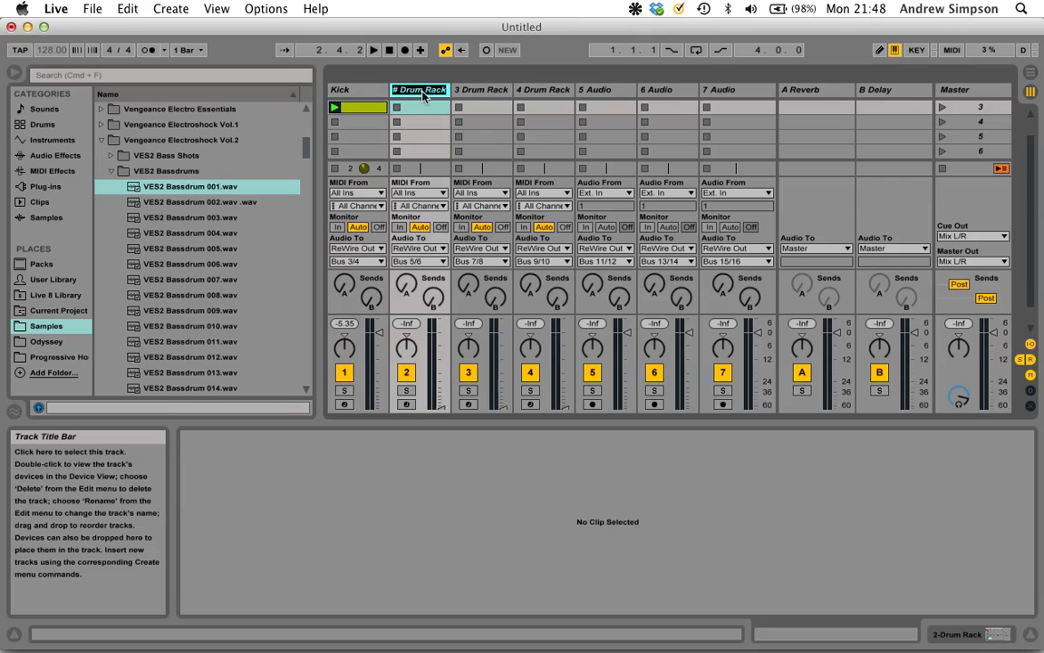
{"action": "type", "text": "Claps"}
{"action": "key", "text": "Return"}
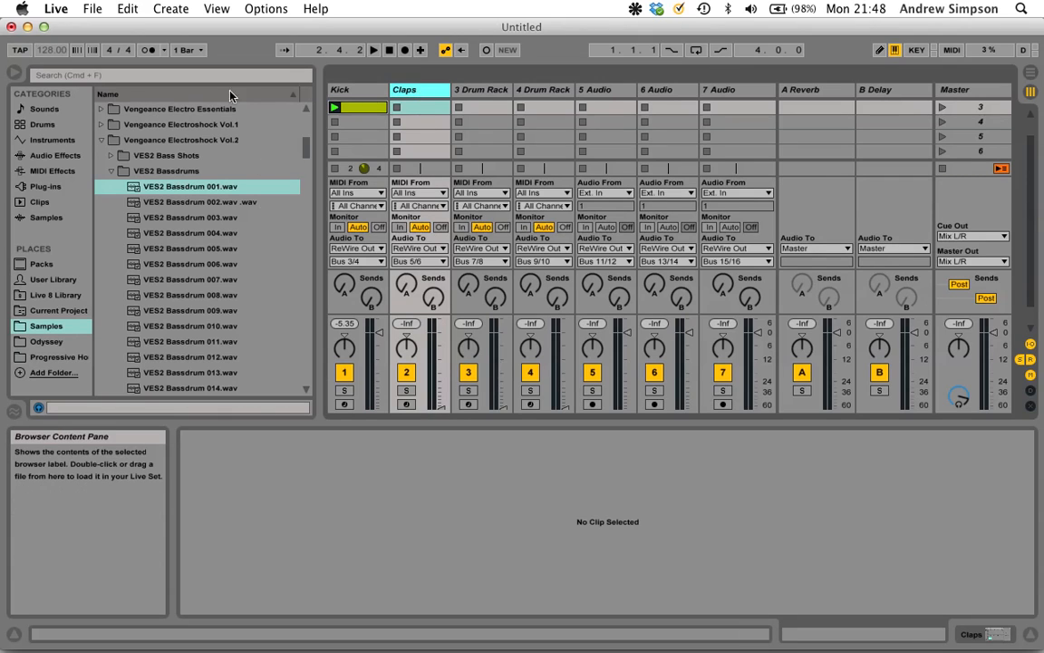
{"action": "left_click", "coordinate": [41, 124]}
{"action": "left_click_drag", "start_coordinate": [151, 128], "coordinate": [302, 110]}
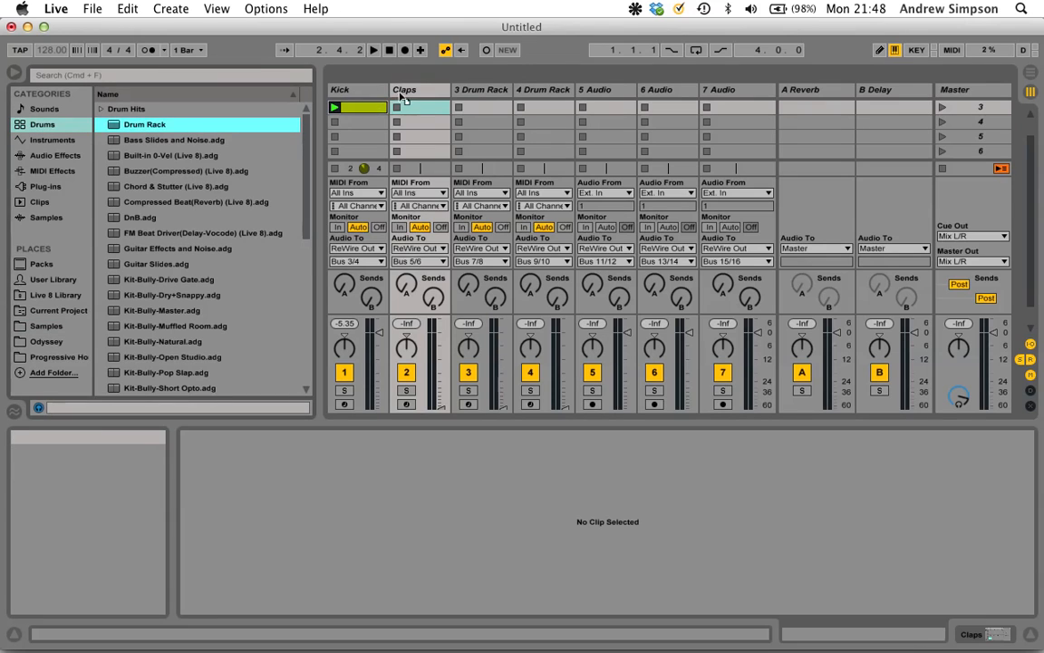
{"action": "left_click_drag", "start_coordinate": [404, 98], "coordinate": [404, 102]}
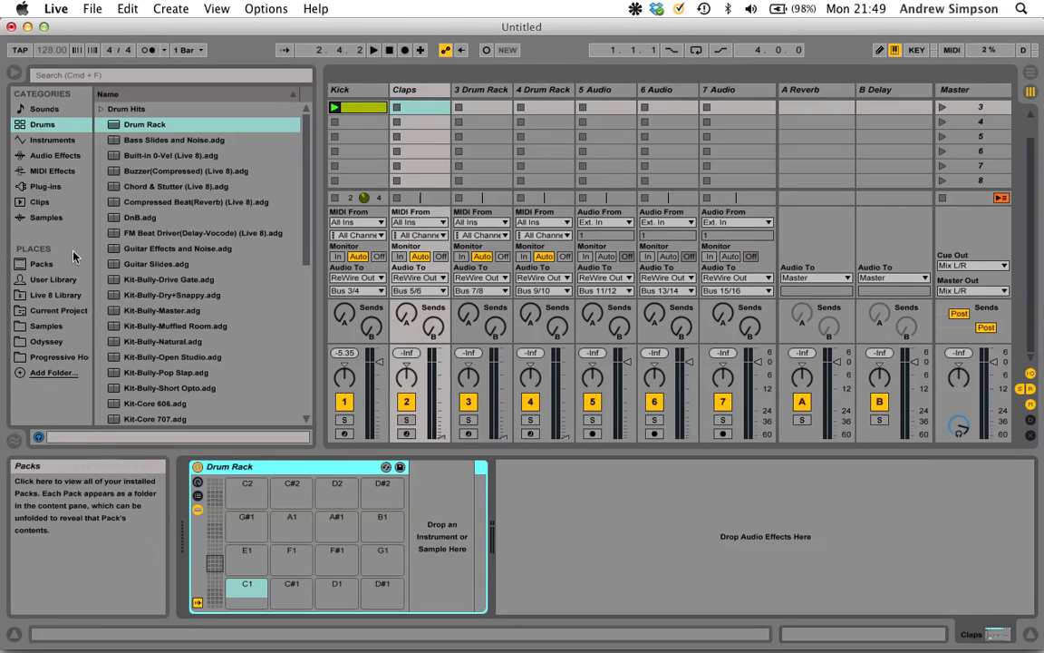
Step: Load VES2 Claps & Snares 001.wav from the Vengeance Electroshock Vol.2 samples onto the Claps rack's C1 pad and audition it
{"action": "left_click", "coordinate": [46, 326]}
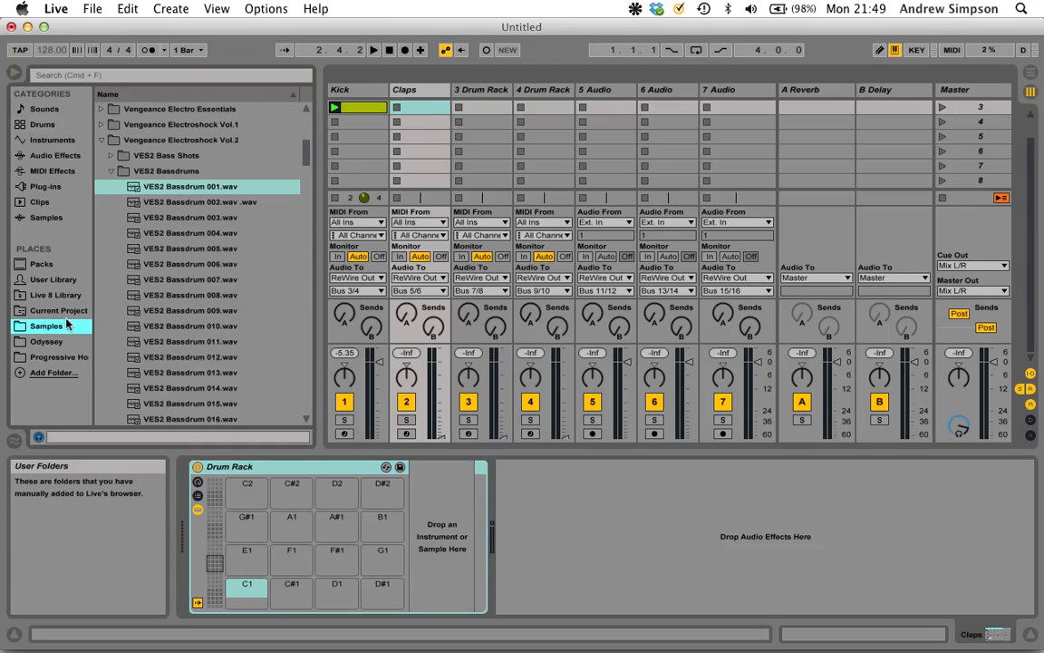
{"action": "left_click", "coordinate": [143, 172]}
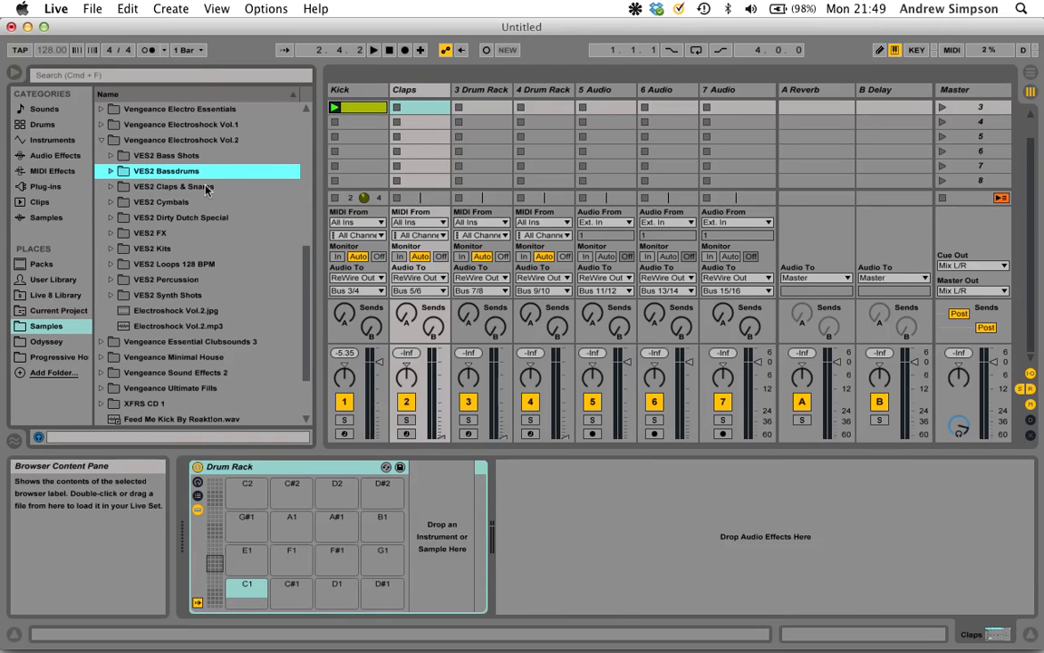
{"action": "left_click", "coordinate": [168, 190]}
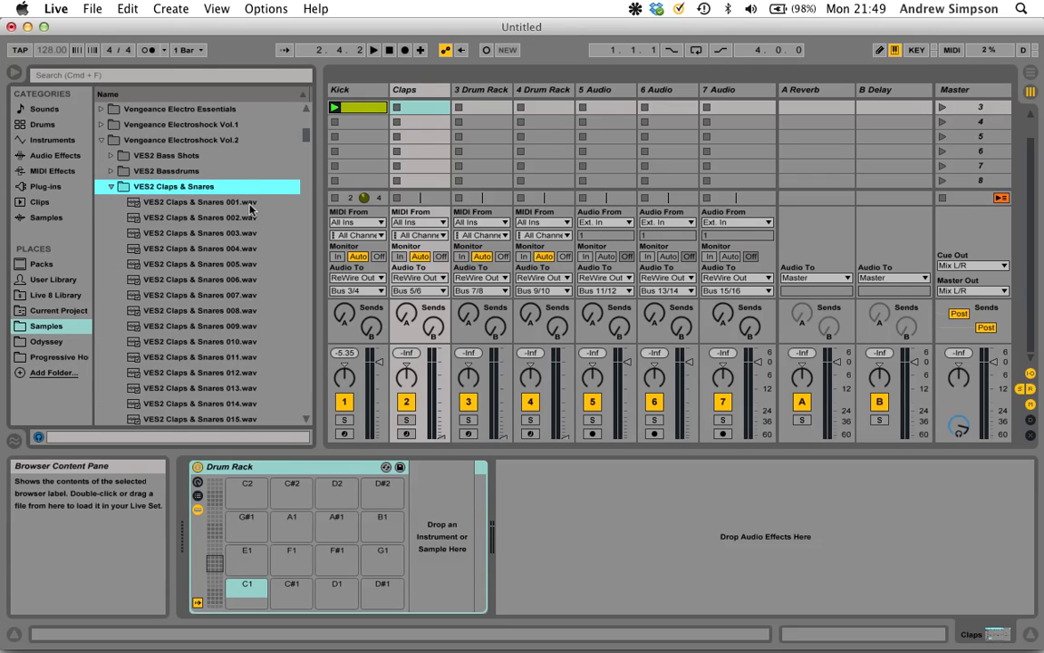
{"action": "left_click_drag", "start_coordinate": [160, 202], "coordinate": [258, 593]}
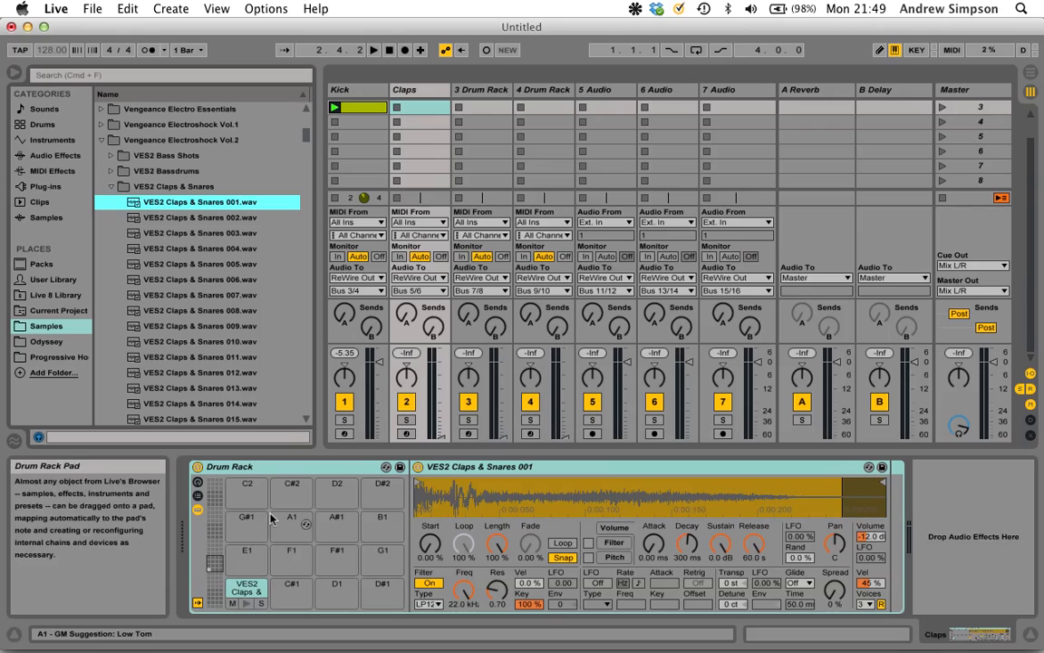
{"action": "left_click", "coordinate": [247, 603]}
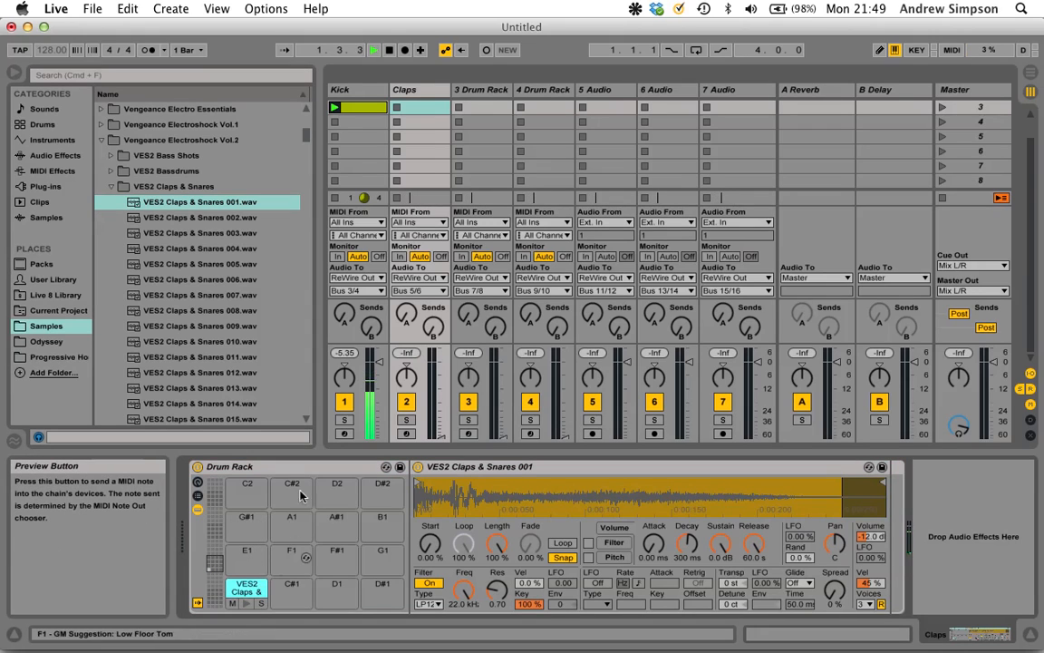
{"action": "left_click", "coordinate": [248, 604]}
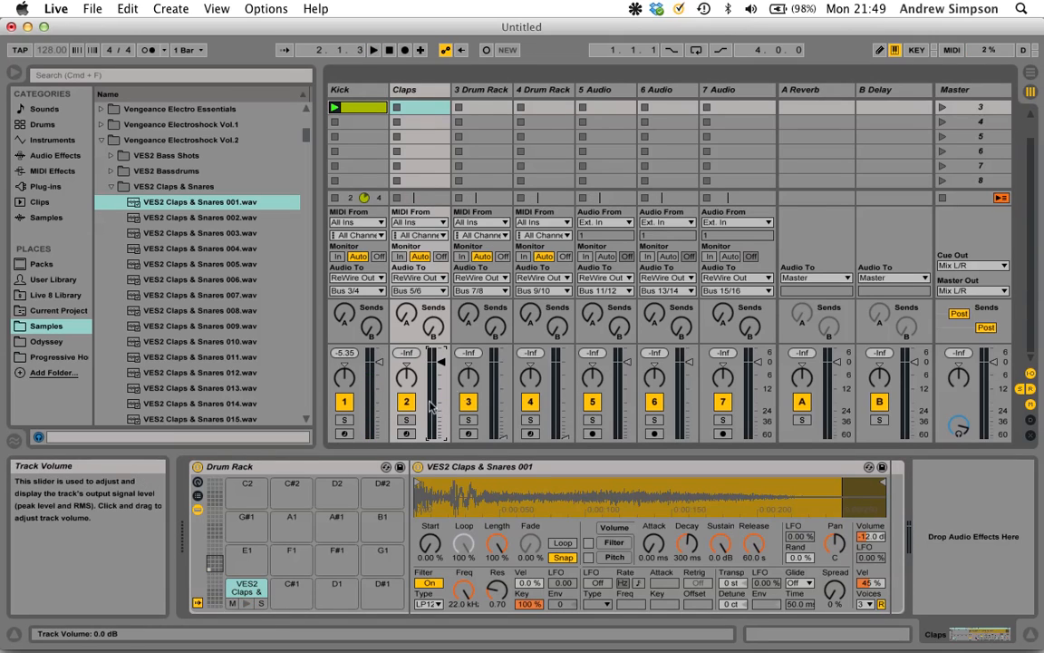
Step: Raise the volumes of the Claps track and the two remaining Drum Rack tracks to 0 dB and audition the clap repeatedly
{"action": "left_click_drag", "start_coordinate": [503, 436], "coordinate": [503, 387]}
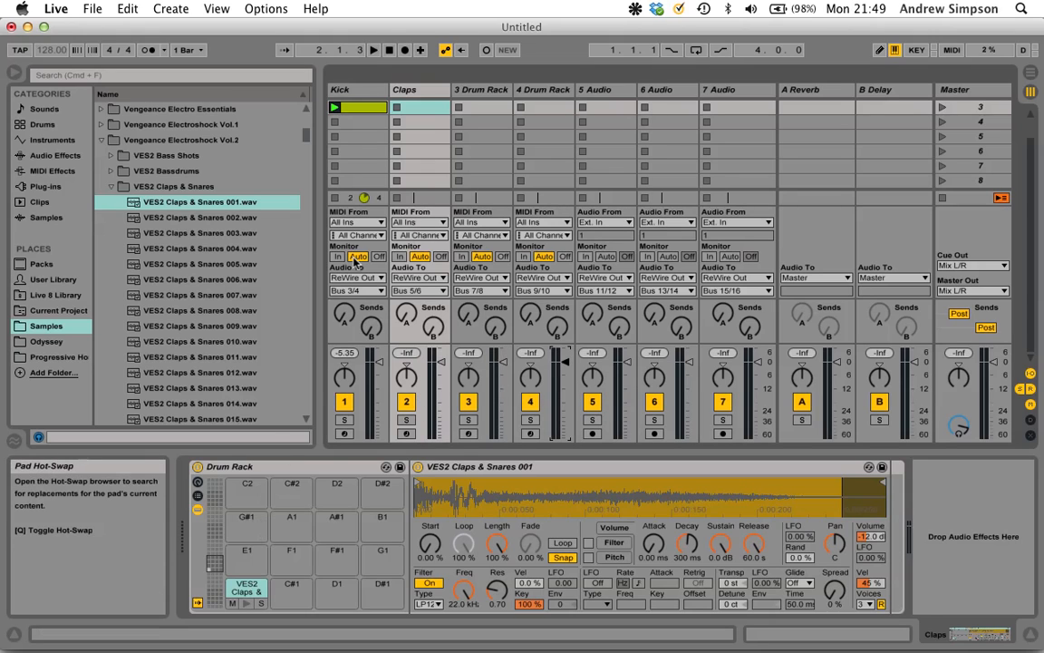
{"action": "left_click", "coordinate": [246, 604]}
{"action": "left_click", "coordinate": [247, 604]}
{"action": "left_click", "coordinate": [246, 604]}
{"action": "left_click", "coordinate": [246, 604]}
{"action": "left_click", "coordinate": [246, 604]}
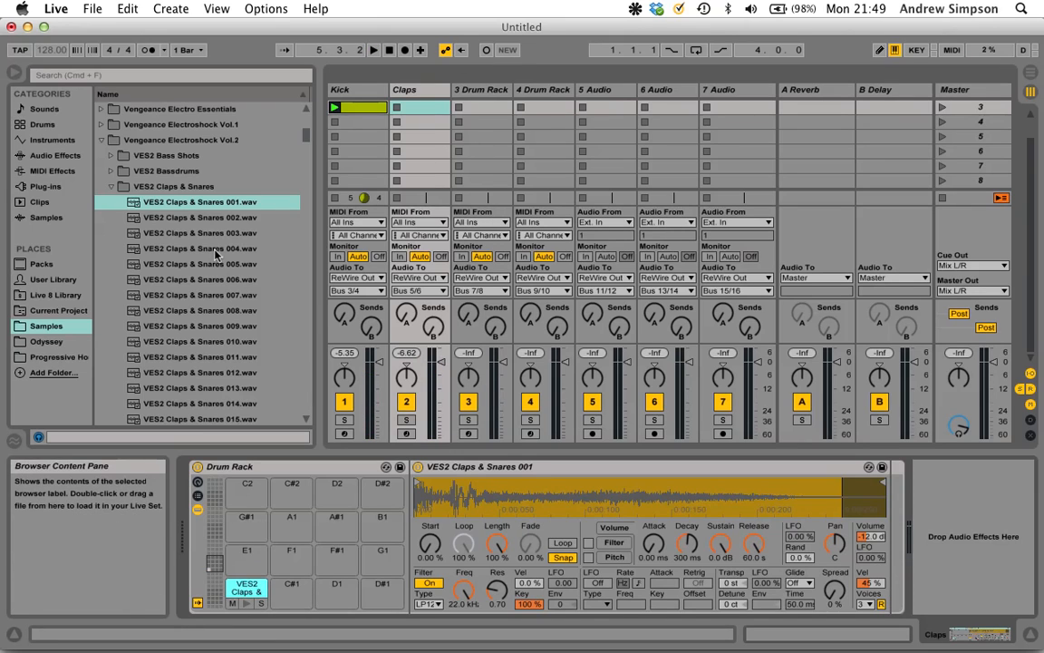
Step: Create a MIDI clip in the Claps track's scene 3 slot and program eighth-note claps on beats 2 and 4
{"action": "double_click", "coordinate": [422, 107]}
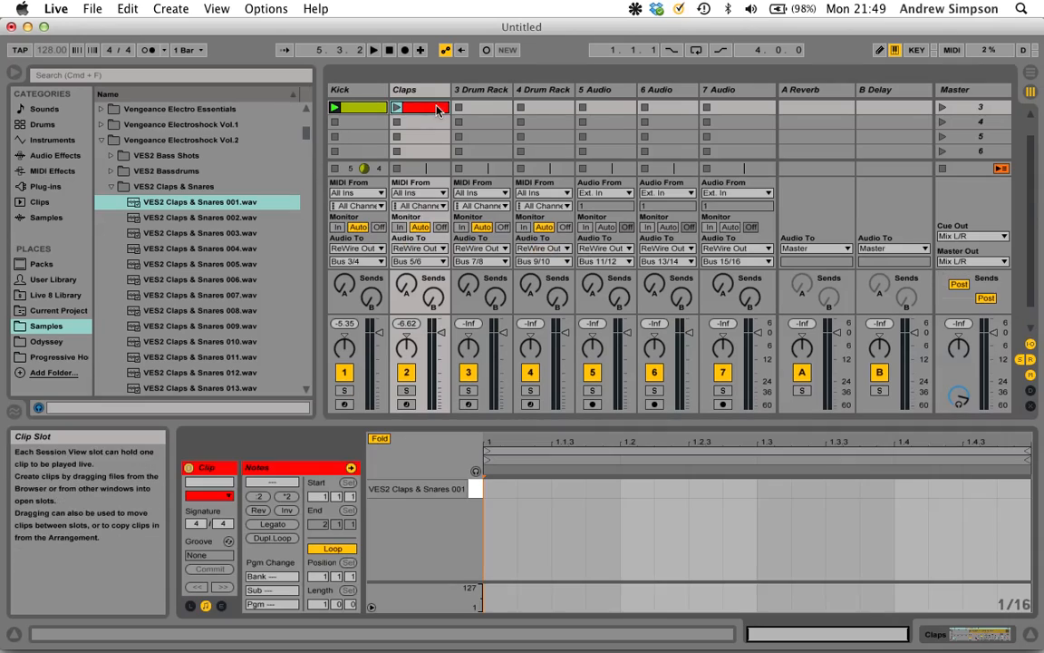
{"action": "double_click", "coordinate": [648, 489]}
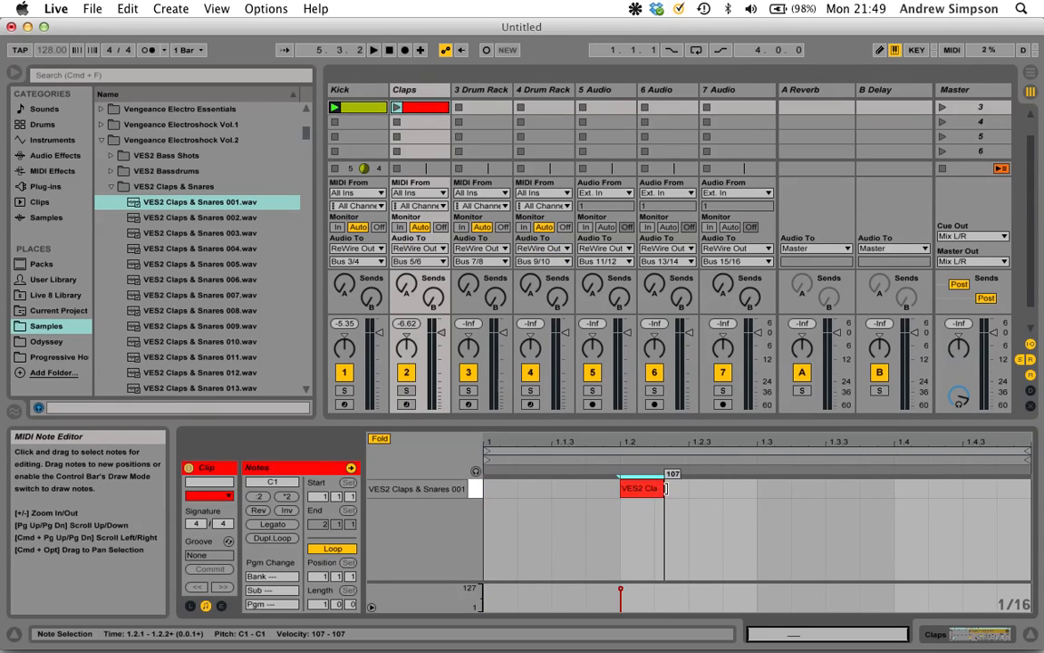
{"action": "left_click_drag", "start_coordinate": [680, 488], "coordinate": [688, 489]}
{"action": "double_click", "coordinate": [907, 492]}
{"action": "left_click_drag", "start_coordinate": [927, 490], "coordinate": [960, 490]}
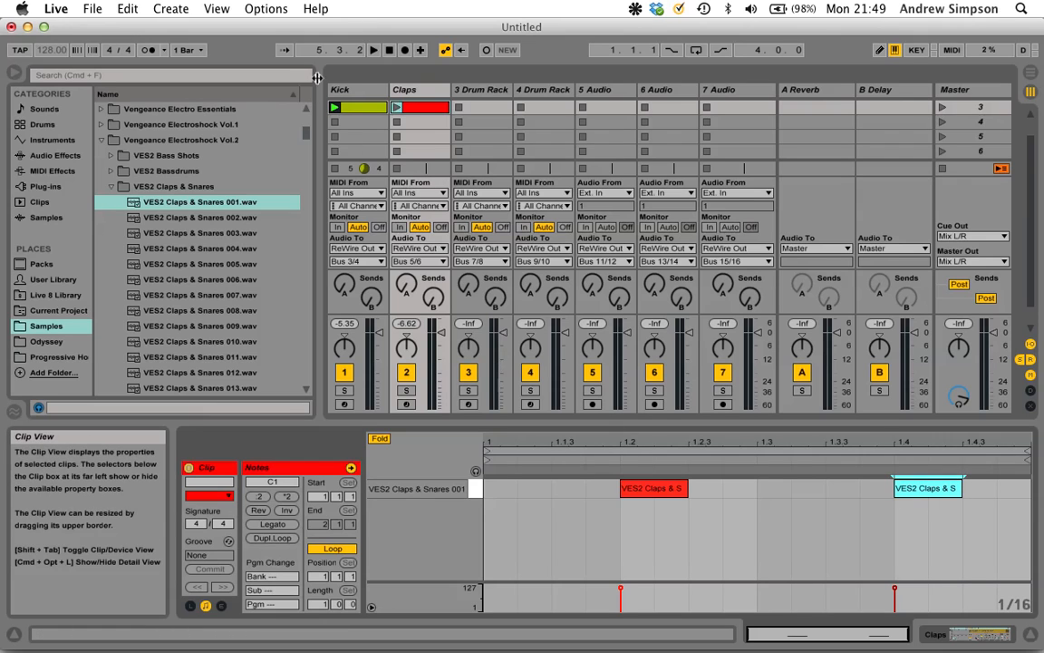
Step: Show the Claps track's Drum Rack and launch the Claps clip so it plays together with the Kick clip
{"action": "double_click", "coordinate": [404, 89]}
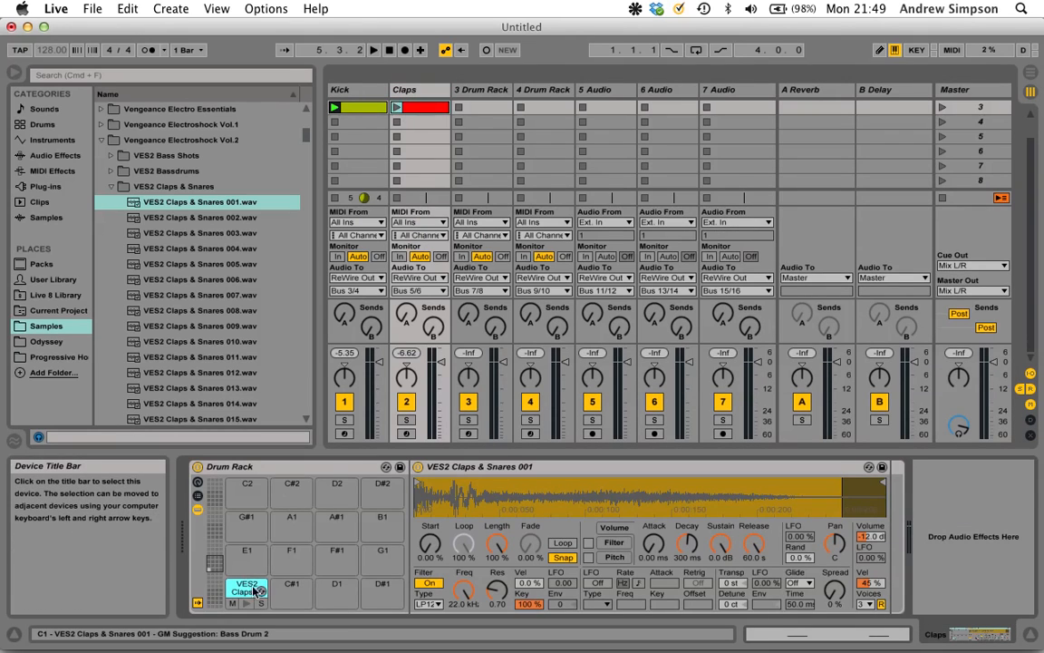
{"action": "left_click", "coordinate": [261, 589]}
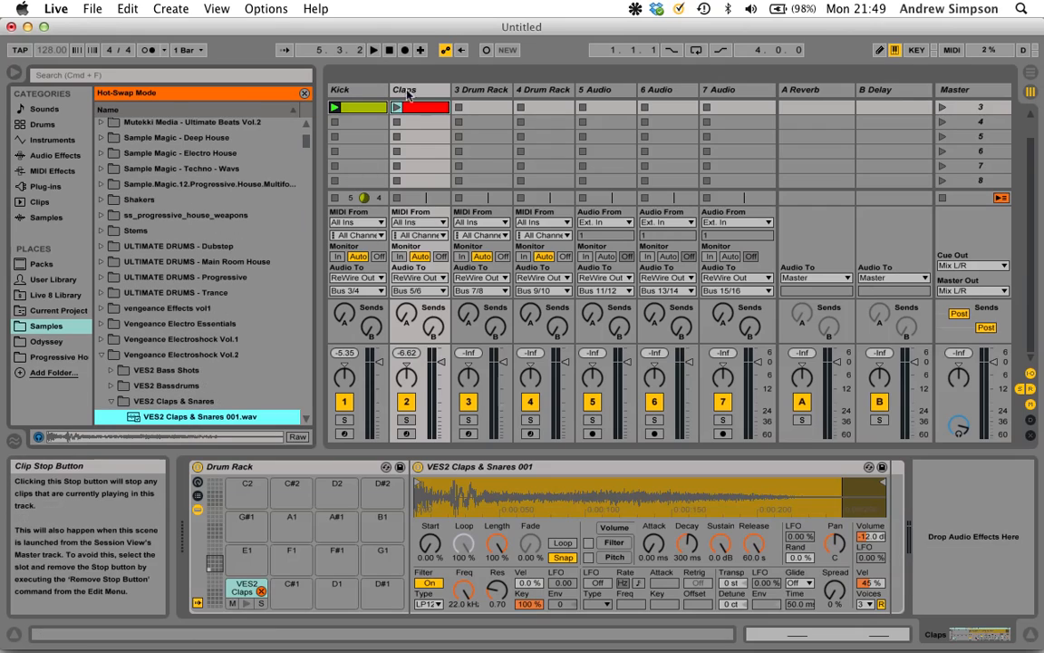
{"action": "scroll", "coordinate": [227, 192], "scroll_direction": "down", "scroll_amount": 5}
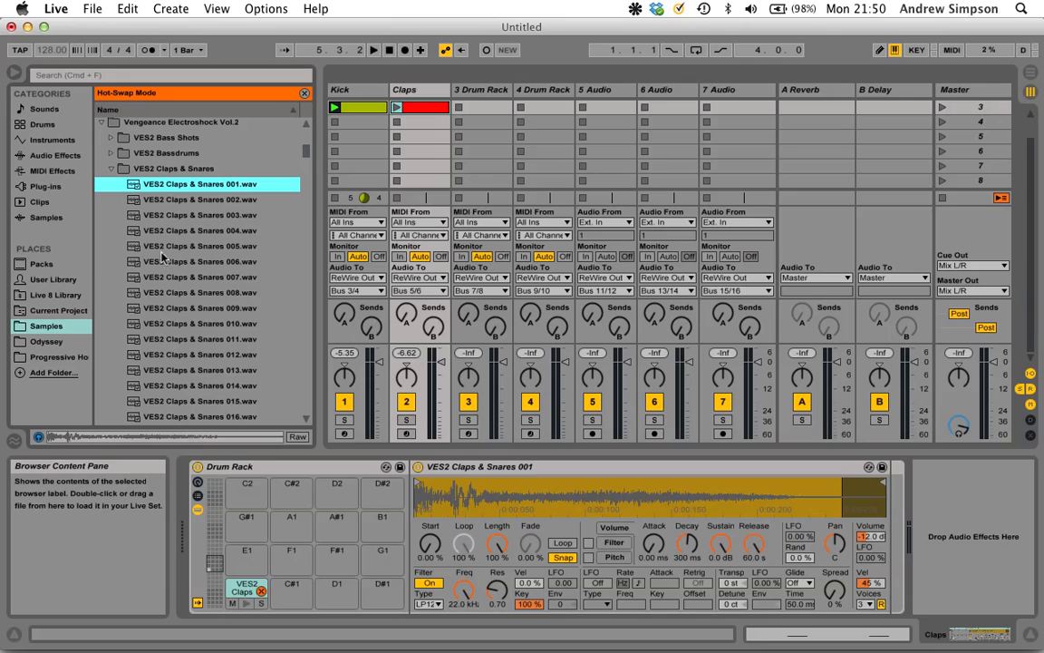
{"action": "key", "text": "space"}
{"action": "key", "text": "space"}
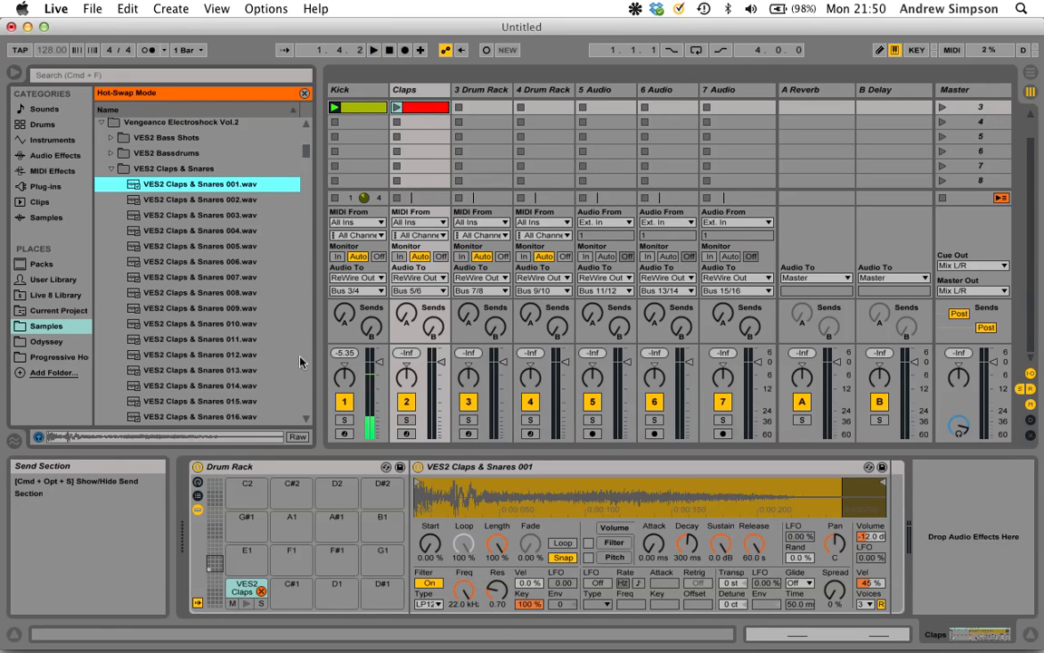
{"action": "left_click", "coordinate": [397, 109]}
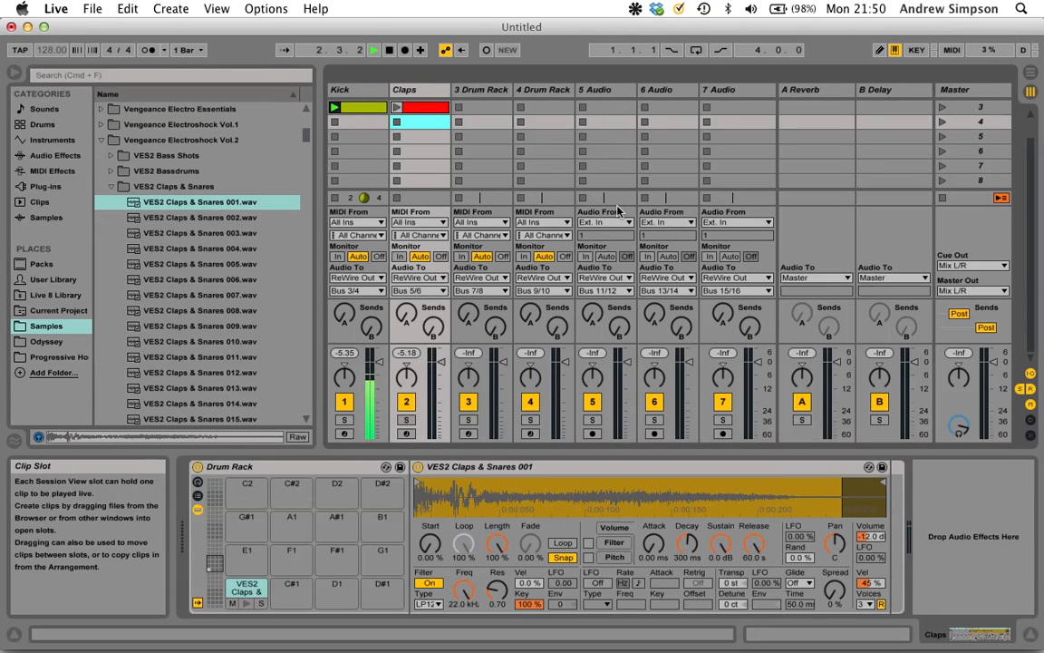
{"action": "left_click", "coordinate": [261, 592]}
{"action": "key", "text": "space"}
{"action": "left_click", "coordinate": [397, 108]}
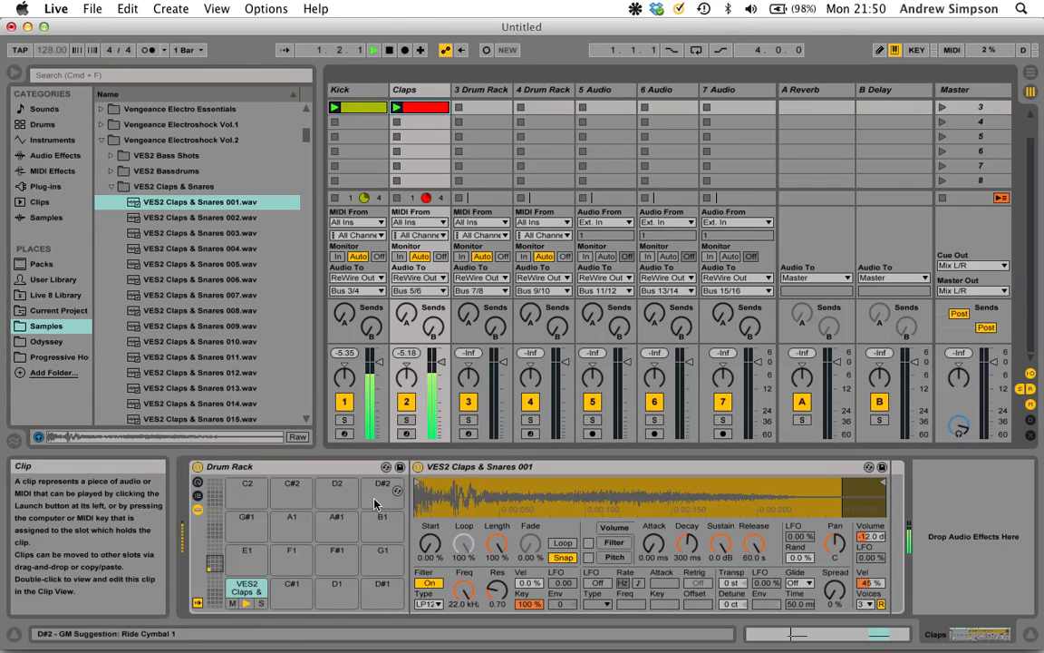
Step: Hot-swap the C1 pad through VES2 Claps & Snares 002 to 007 while the Kick and Claps clips play
{"action": "left_click", "coordinate": [261, 592]}
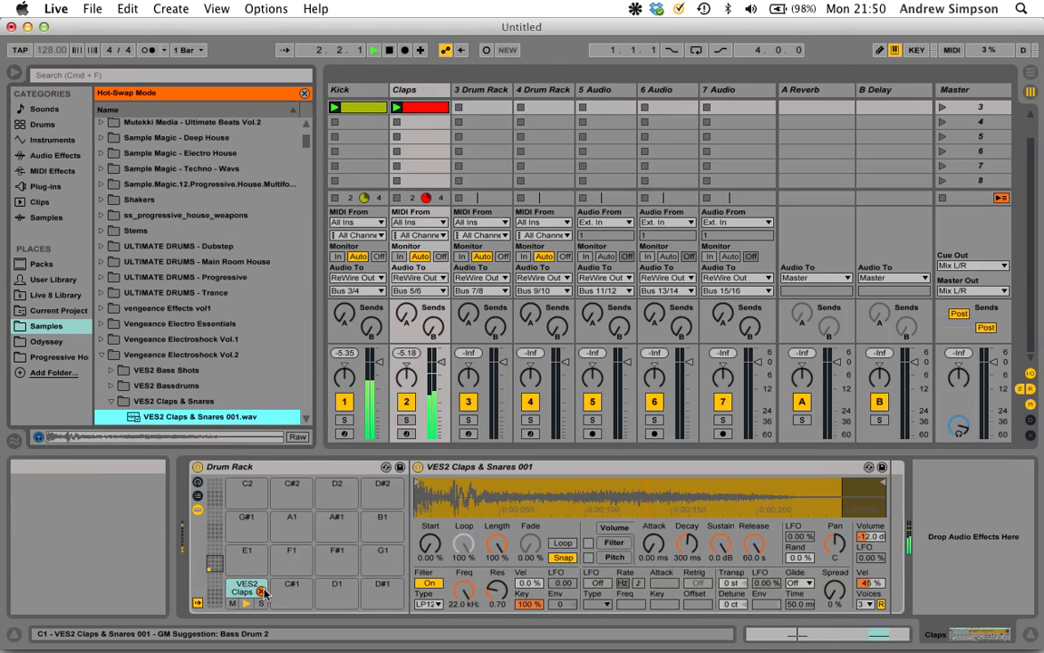
{"action": "key", "text": "Down"}
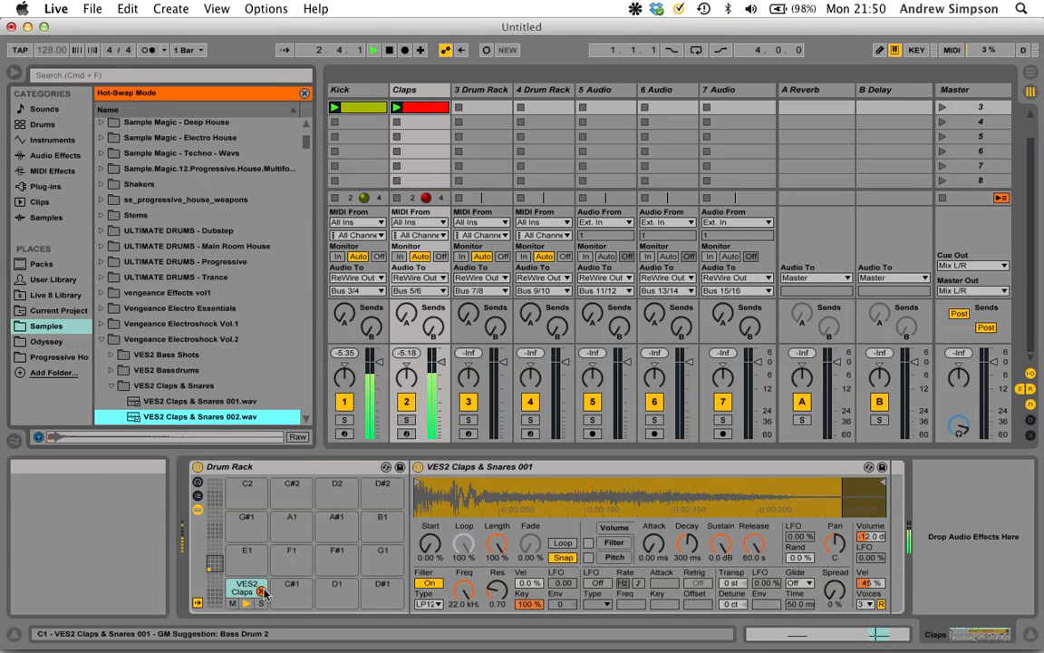
{"action": "key", "text": "Return"}
{"action": "key", "text": "Down"}
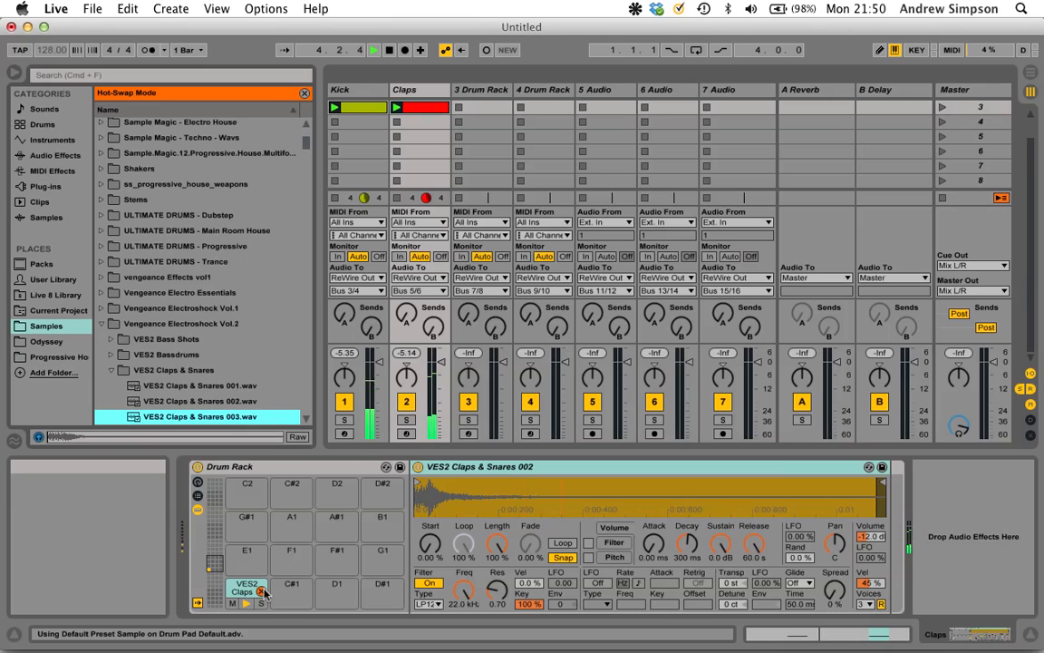
{"action": "key", "text": "Return"}
{"action": "key", "text": "Down"}
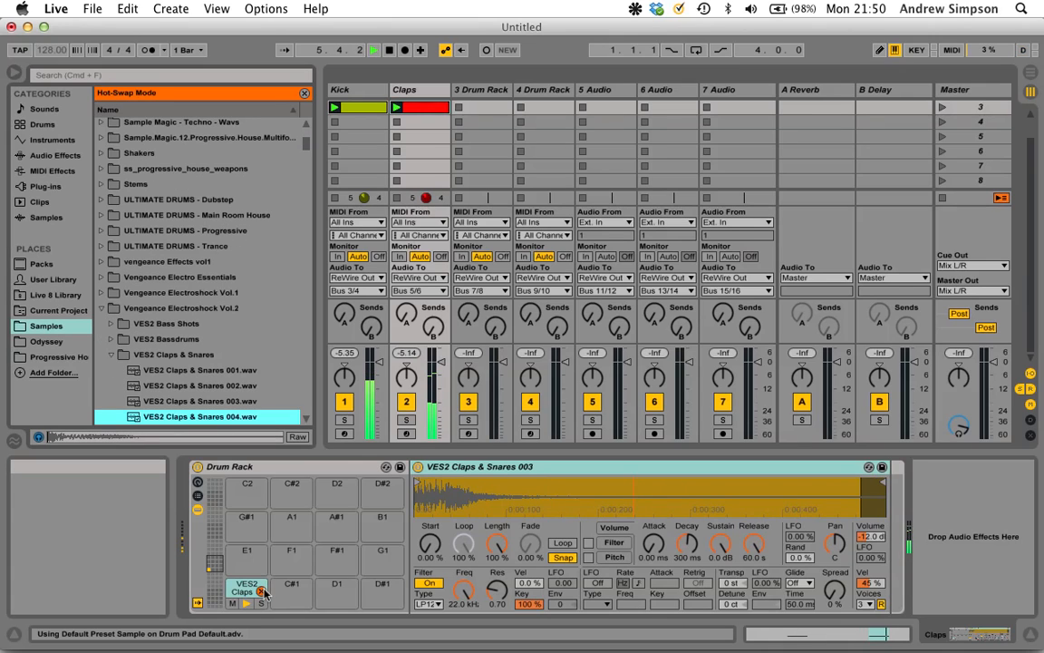
{"action": "key", "text": "Return"}
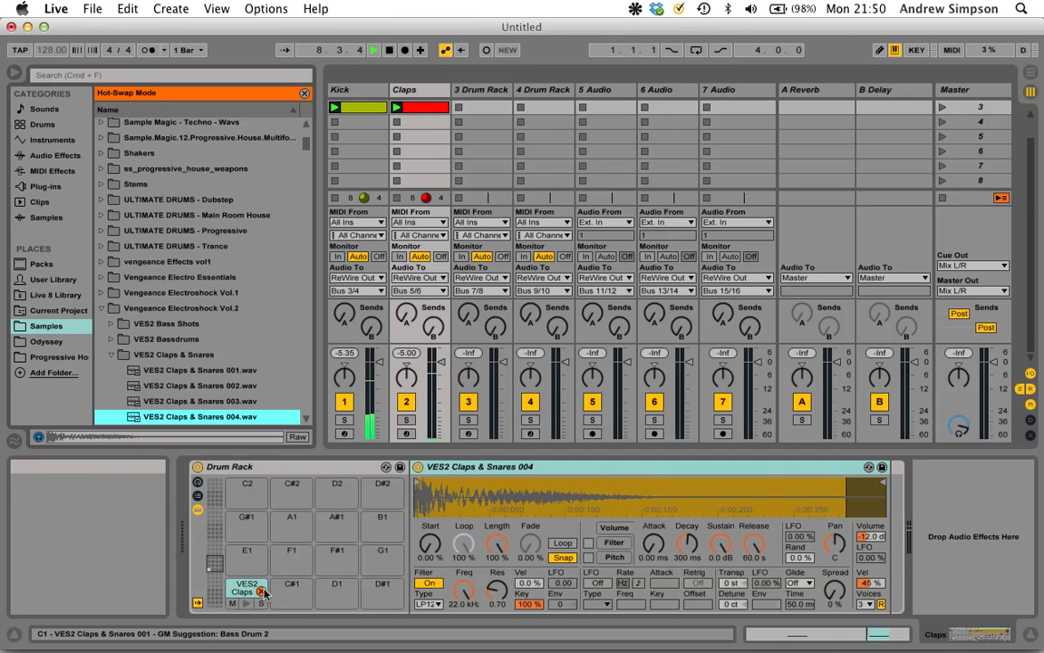
{"action": "key", "text": "Down"}
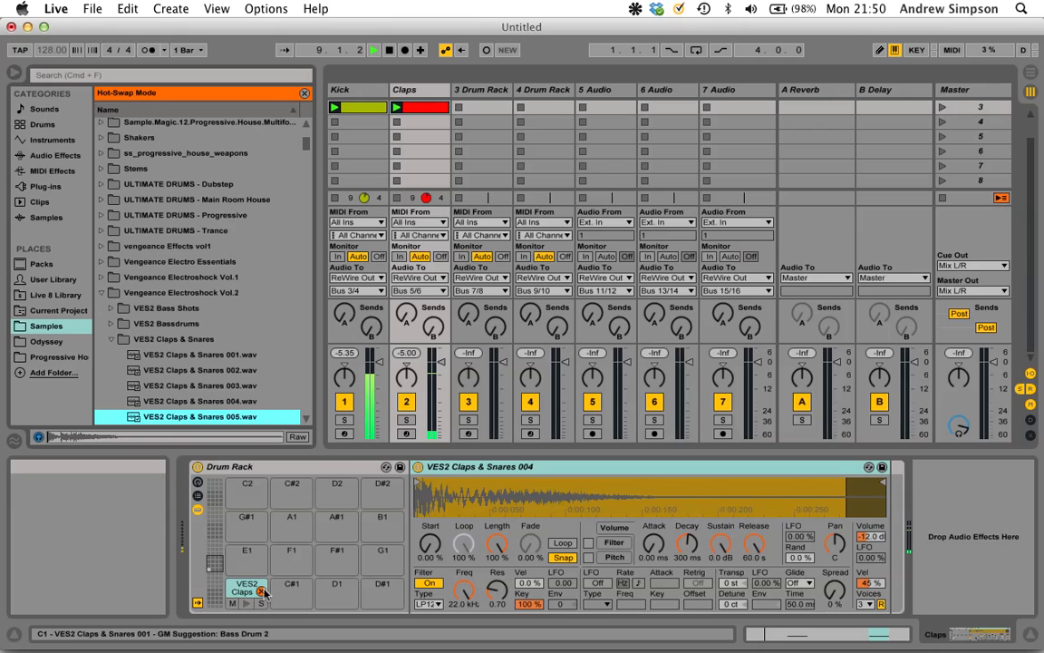
{"action": "key", "text": "Down"}
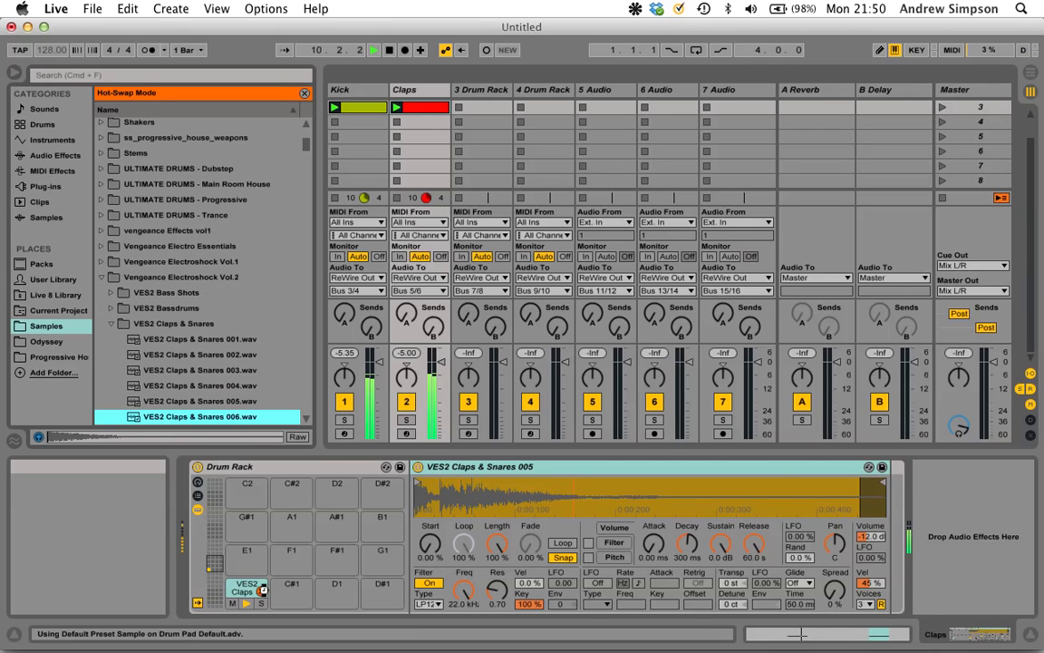
{"action": "key", "text": "Down"}
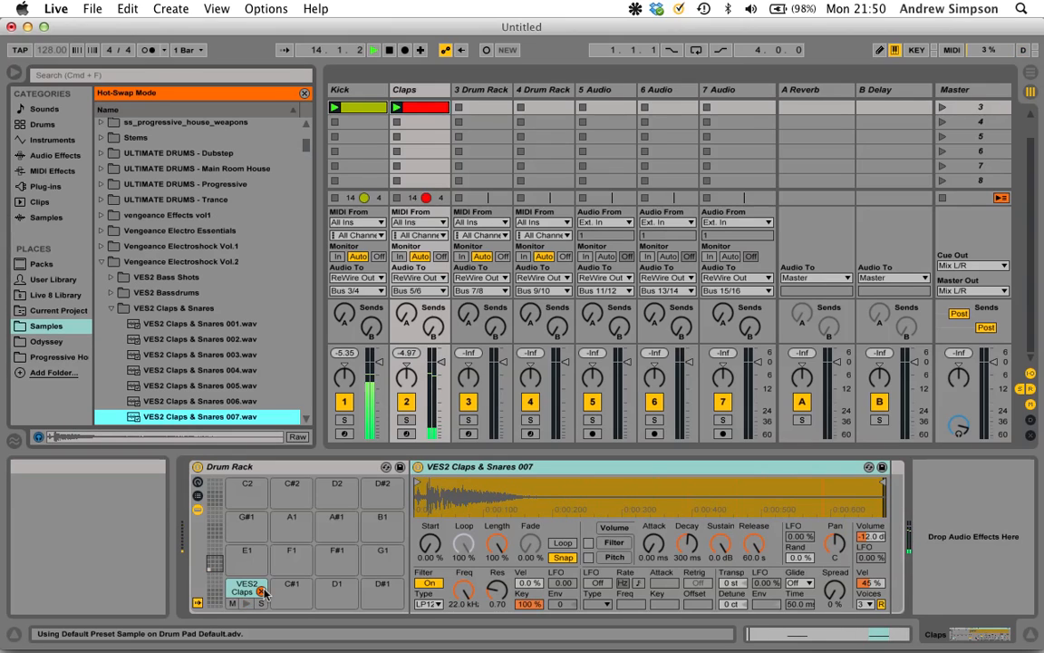
Step: Put VES2 Claps & Snares 001.wav back onto the C1 pad of the Claps rack
{"action": "key", "text": "Up"}
{"action": "key", "text": "Up"}
{"action": "key", "text": "Up"}
{"action": "key", "text": "Up"}
{"action": "key", "text": "Up"}
{"action": "key", "text": "Up"}
{"action": "key", "text": "Up"}
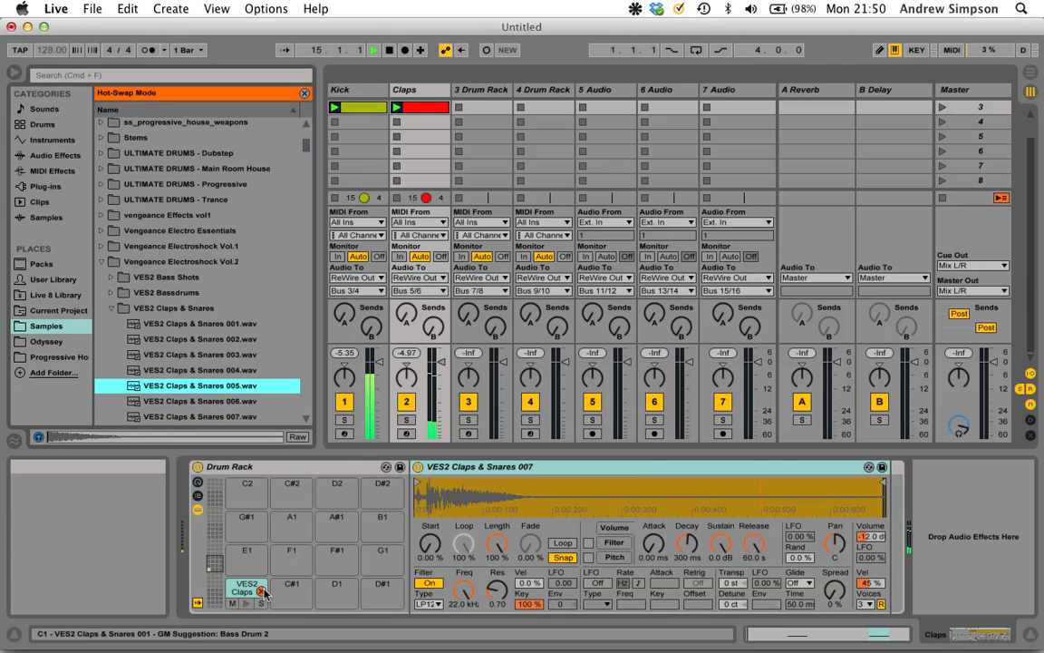
{"action": "key", "text": "Down"}
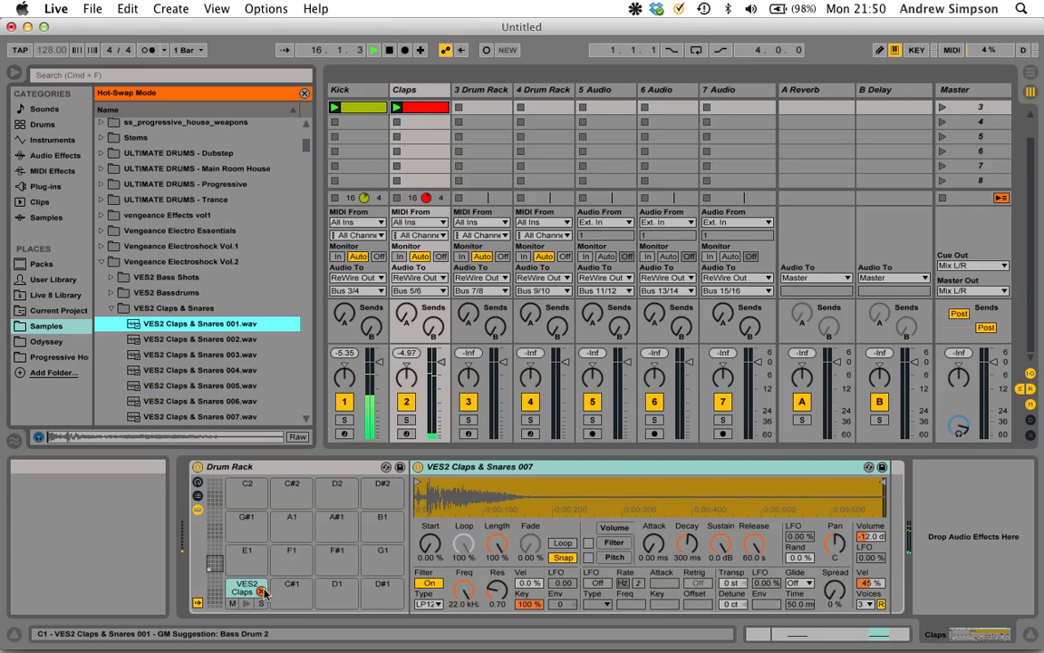
{"action": "key", "text": "Return"}
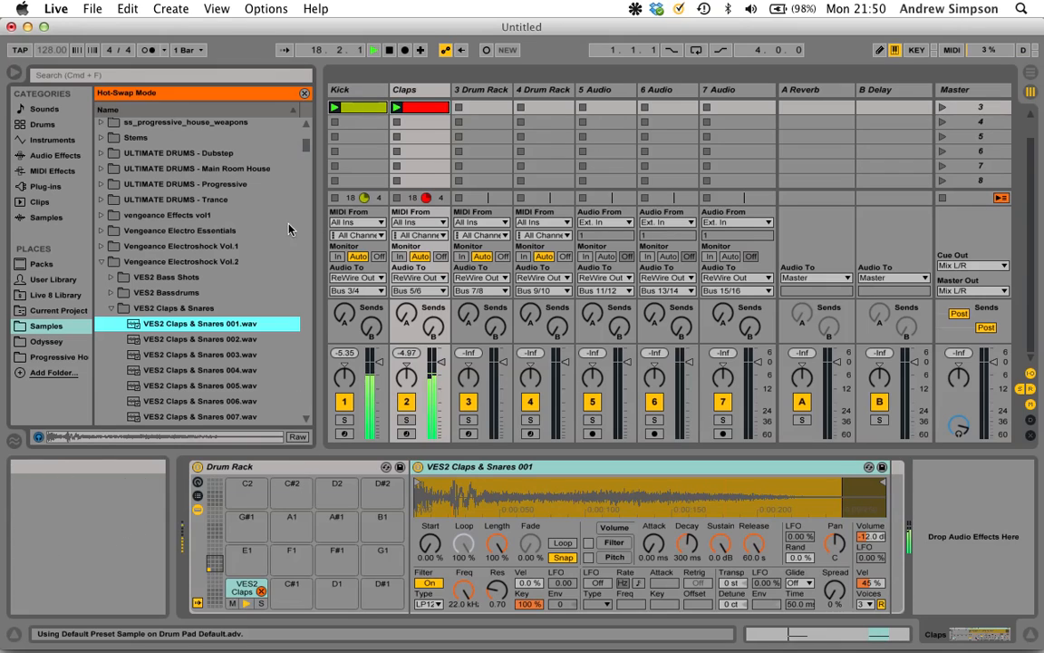
Step: Reopen the Claps clip's notes, stop playback and select both clap notes
{"action": "double_click", "coordinate": [420, 107]}
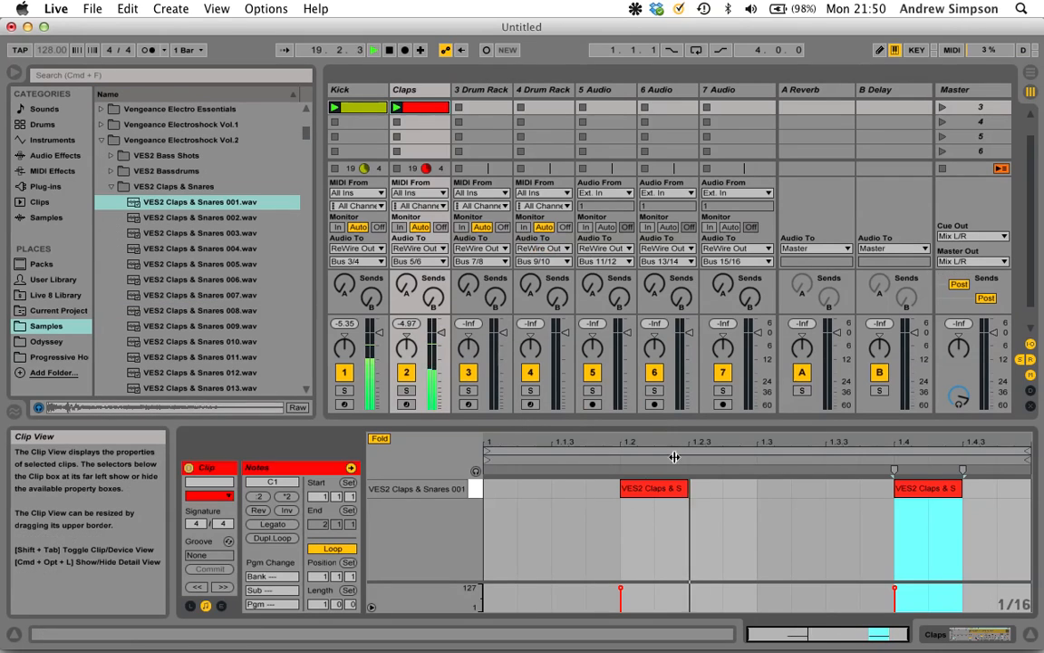
{"action": "mouse_move", "coordinate": [621, 442]}
{"action": "left_mouse_down"}
{"action": "mouse_move", "coordinate": [621, 451]}
{"action": "mouse_move", "coordinate": [627, 432]}
{"action": "left_mouse_up"}
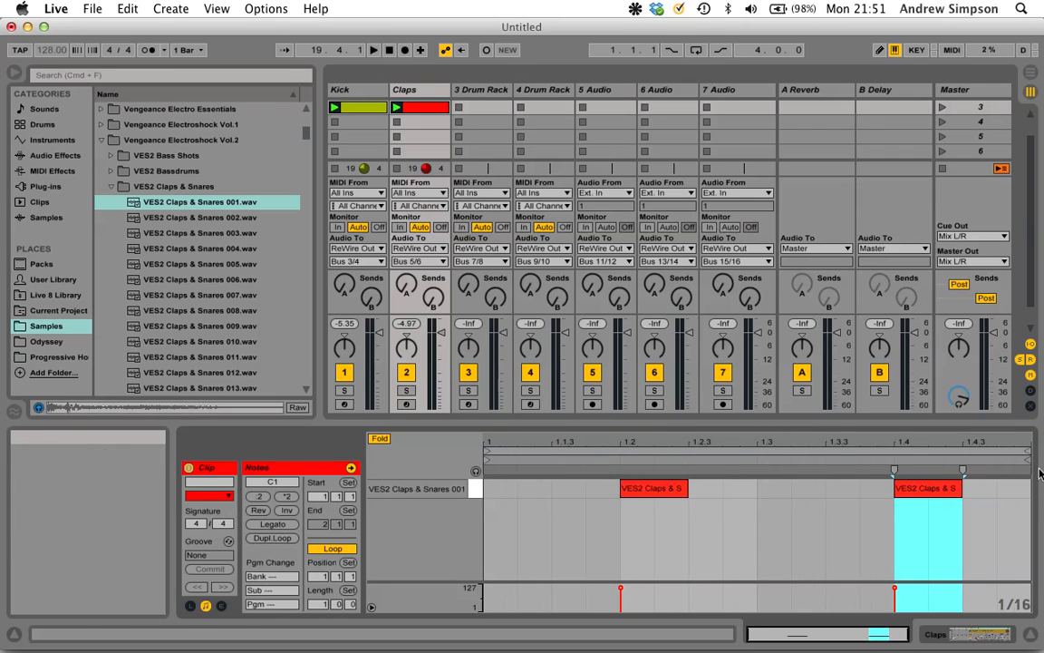
{"action": "left_click_drag", "start_coordinate": [1014, 492], "coordinate": [645, 488]}
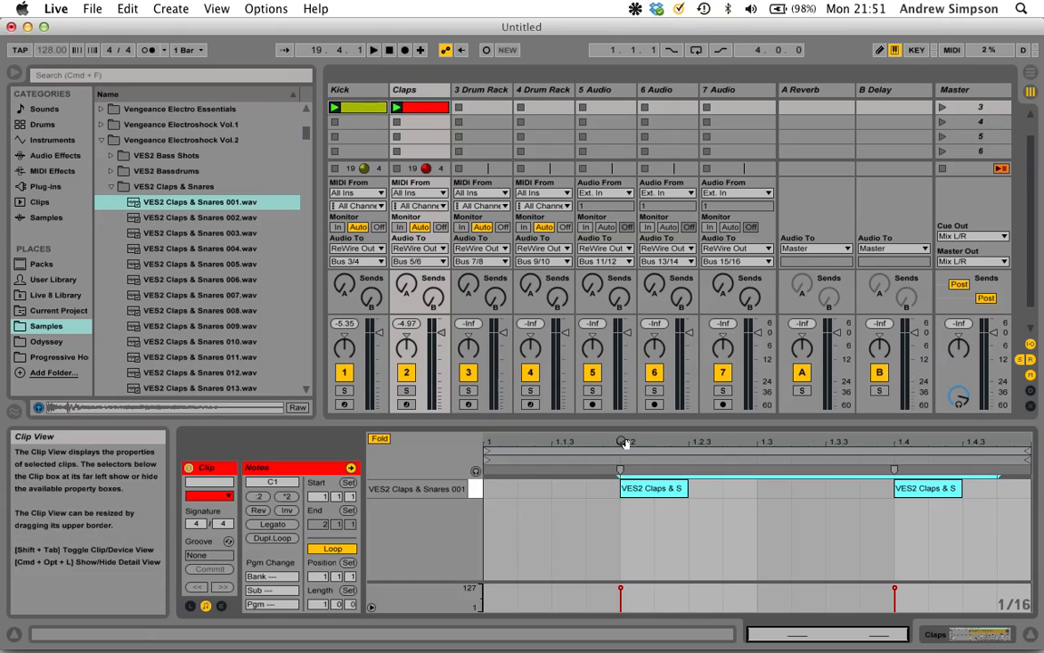
Step: Turn off the note grid in the Claps clip and magnify the start of the clap note at 1.2
{"action": "left_click_drag", "start_coordinate": [624, 442], "coordinate": [665, 428]}
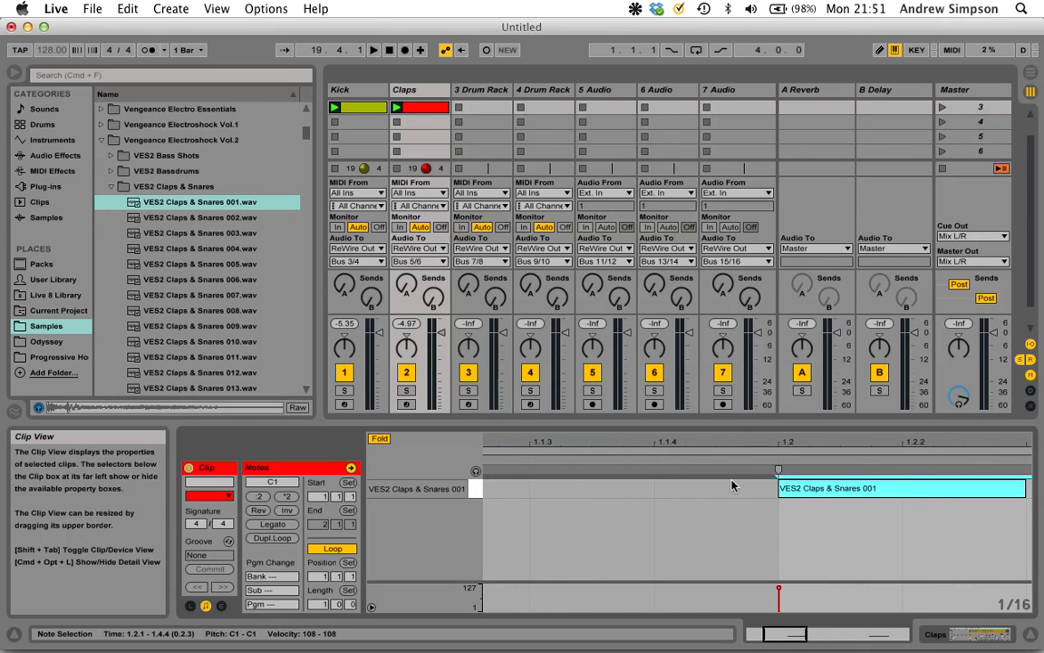
{"action": "right_click", "coordinate": [712, 495]}
{"action": "left_click", "coordinate": [729, 440]}
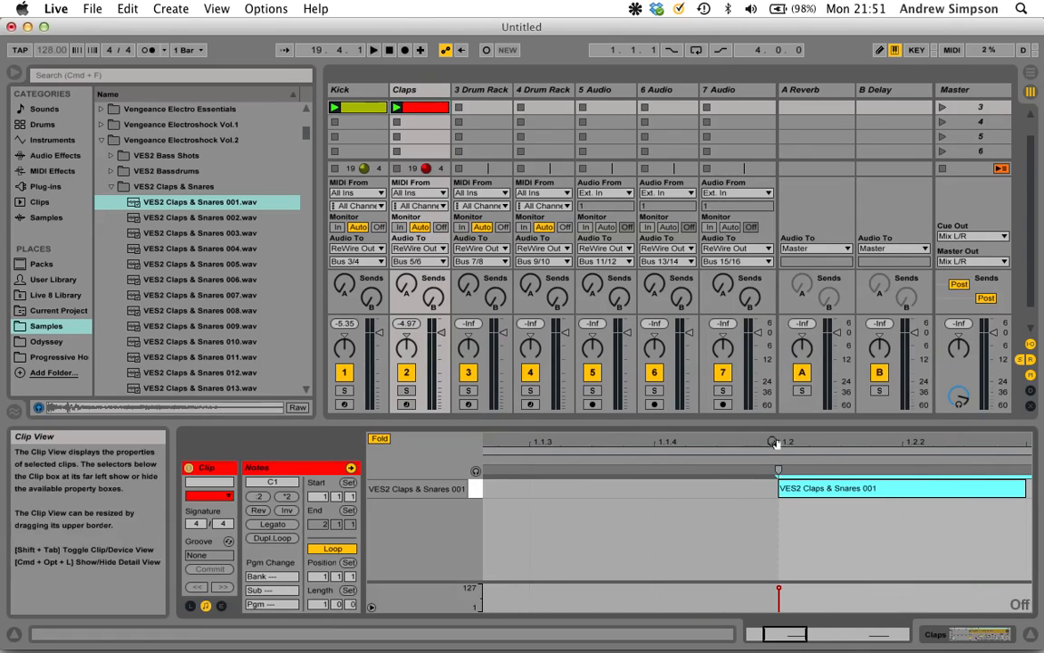
{"action": "left_click", "coordinate": [809, 492]}
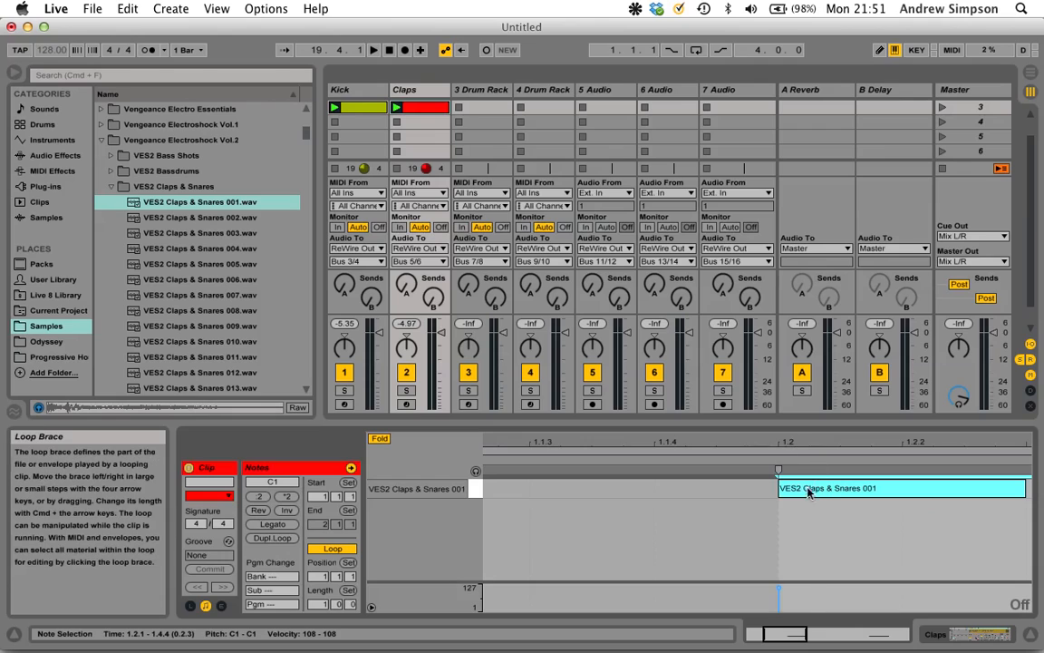
{"action": "left_click", "coordinate": [676, 488]}
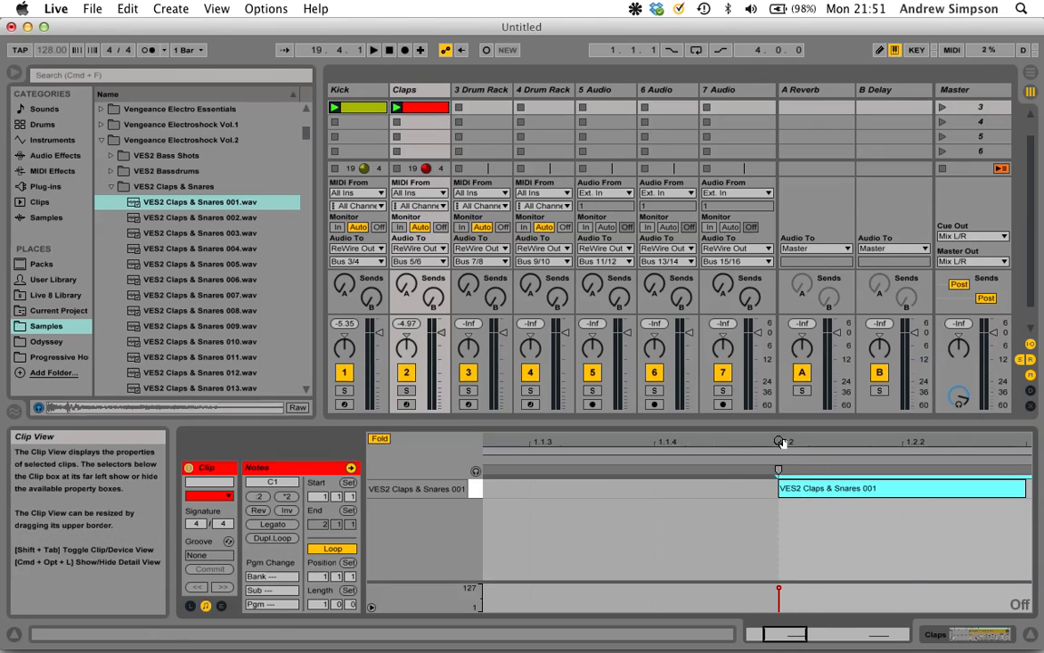
{"action": "left_click_drag", "start_coordinate": [777, 443], "coordinate": [760, 472]}
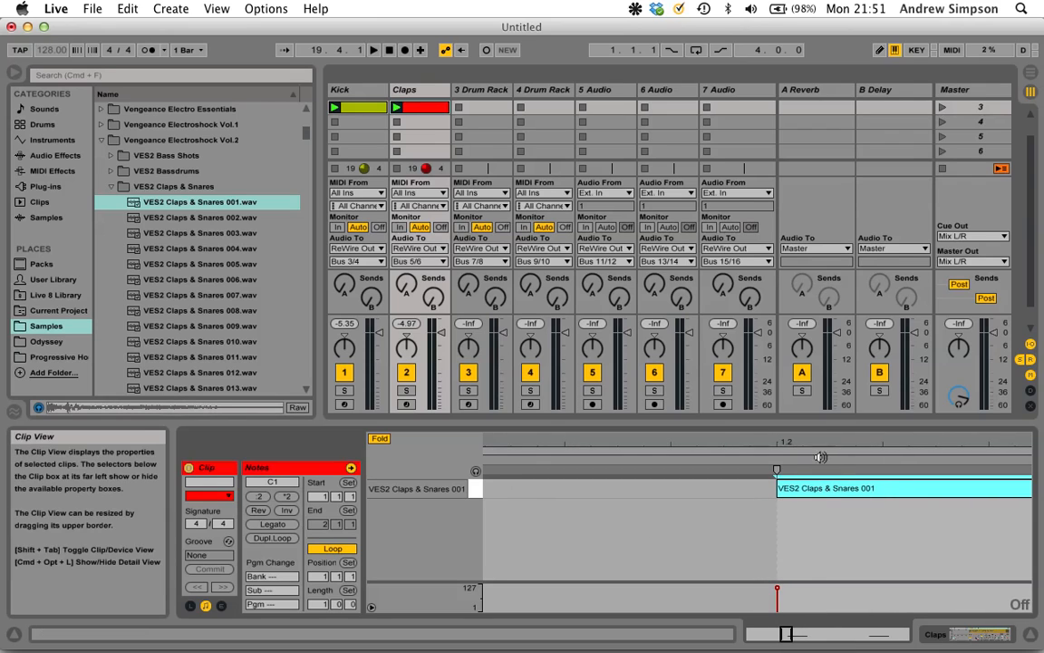
{"action": "left_click_drag", "start_coordinate": [736, 442], "coordinate": [777, 442]}
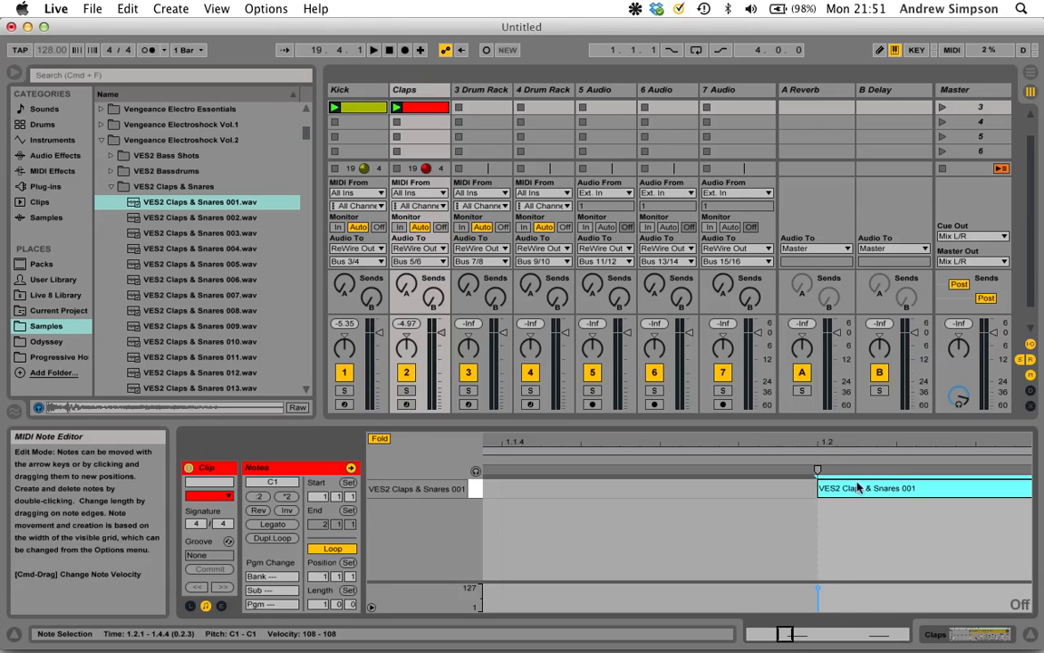
Step: Shift both VES2 clap notes slightly ahead of beats 1.2 and 1.4 during playback, ending with playback stopped and the whole bar shown
{"action": "key", "text": "space"}
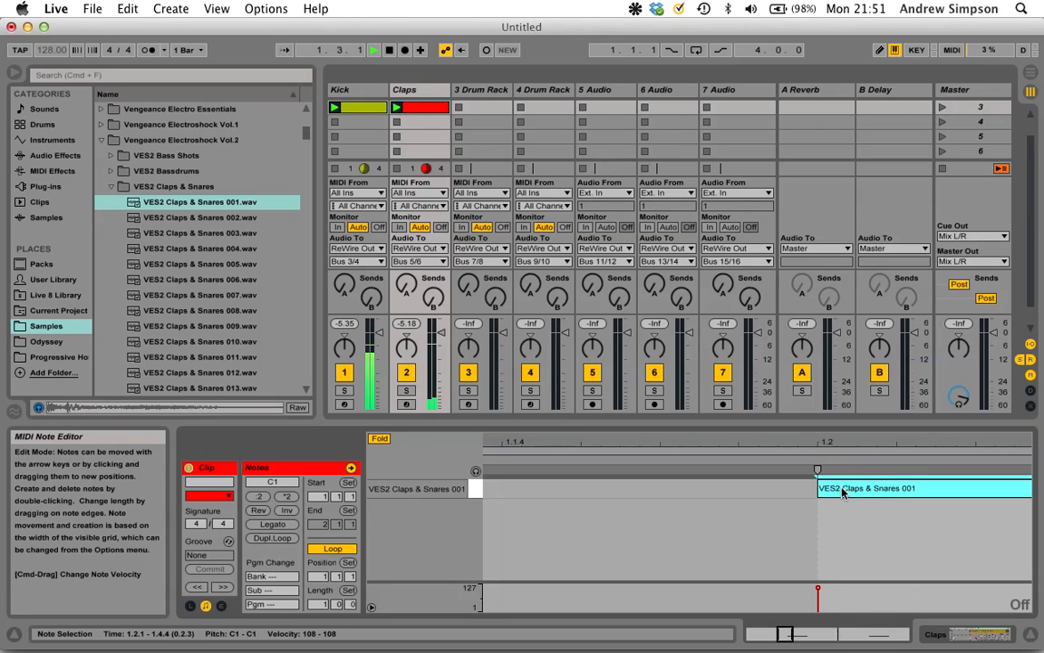
{"action": "left_click_drag", "start_coordinate": [841, 489], "coordinate": [680, 492]}
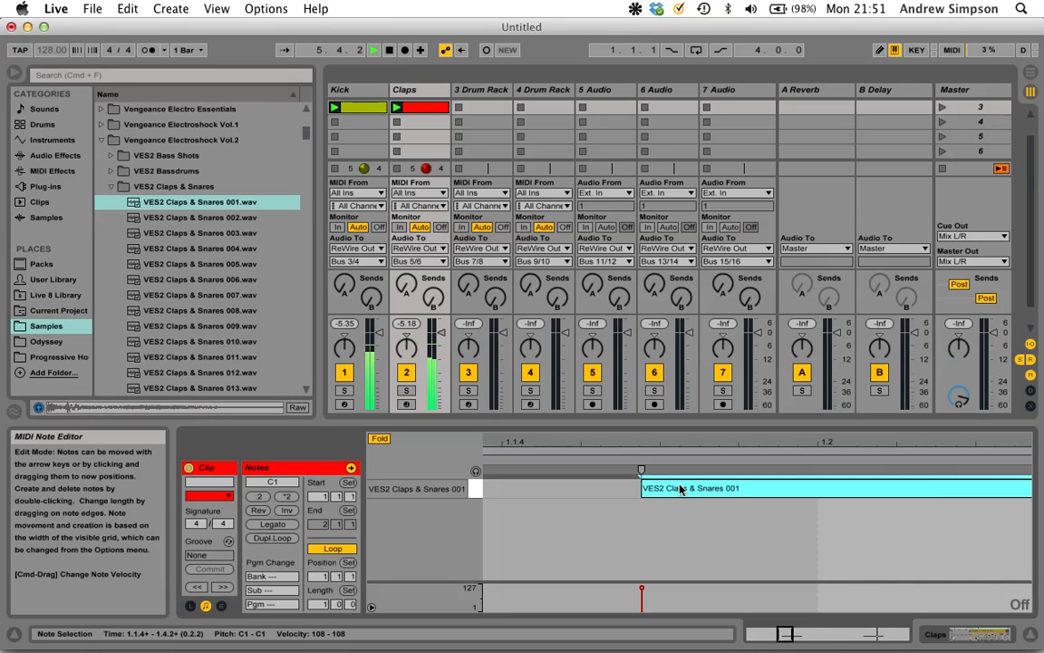
{"action": "left_click_drag", "start_coordinate": [682, 488], "coordinate": [756, 489]}
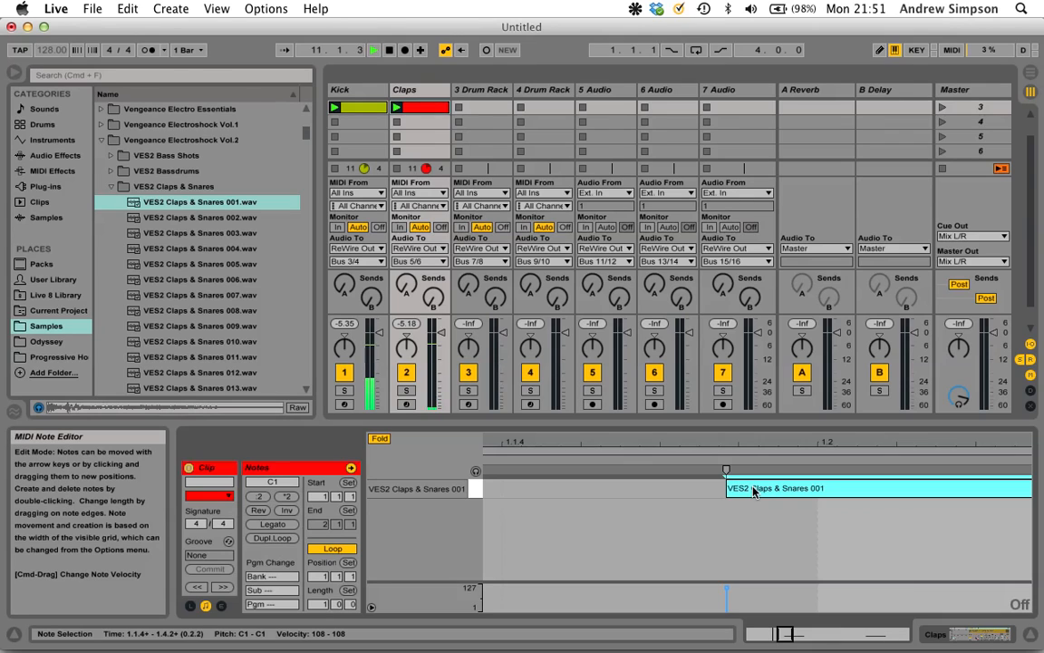
{"action": "left_click_drag", "start_coordinate": [752, 490], "coordinate": [857, 486]}
{"action": "left_click_drag", "start_coordinate": [850, 487], "coordinate": [750, 487]}
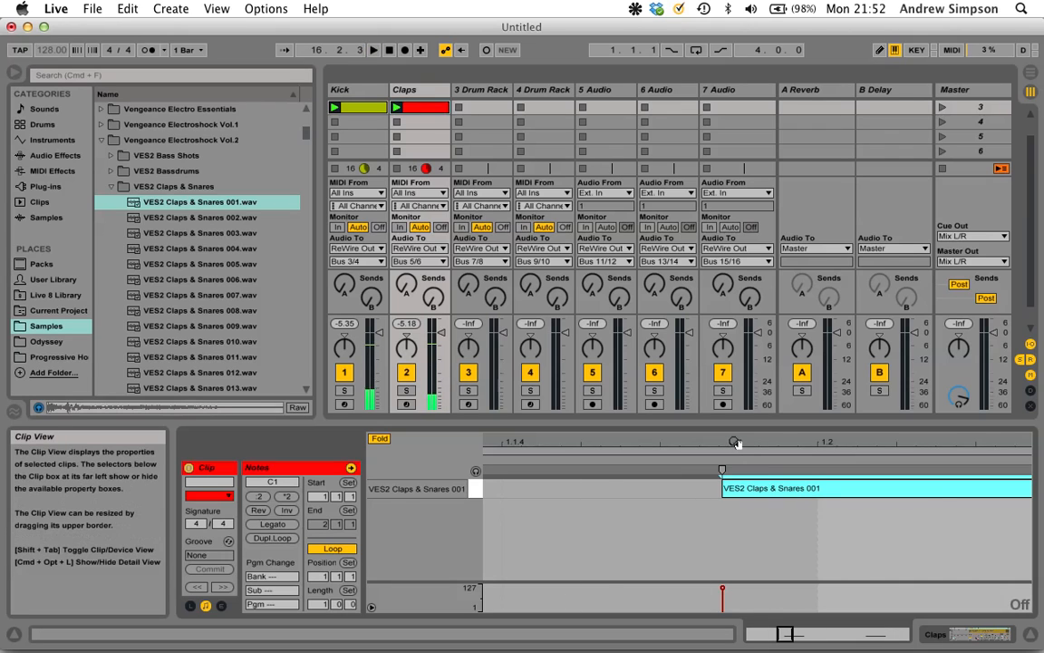
{"action": "key", "text": "space"}
{"action": "left_click_drag", "start_coordinate": [737, 443], "coordinate": [737, 381]}
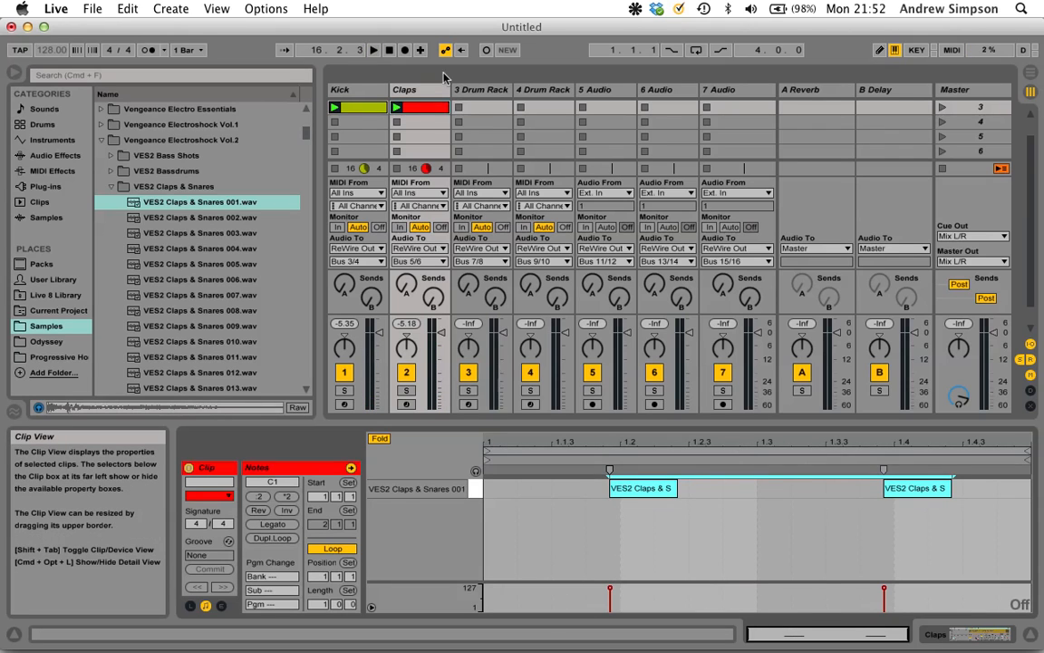
Step: Show the Claps track's Drum Rack and browse to the VES1 Claps folder in Vengeance Electroshock Vol.1
{"action": "left_click", "coordinate": [412, 89]}
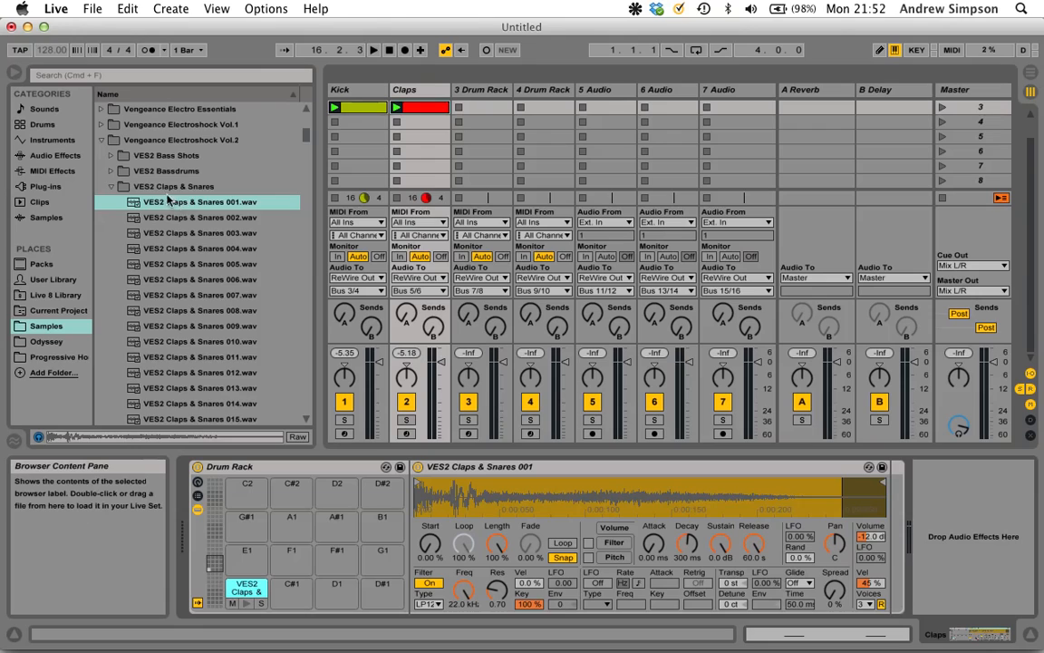
{"action": "key", "text": "Left"}
{"action": "key", "text": "Left"}
{"action": "key", "text": "Left"}
{"action": "key", "text": "Left"}
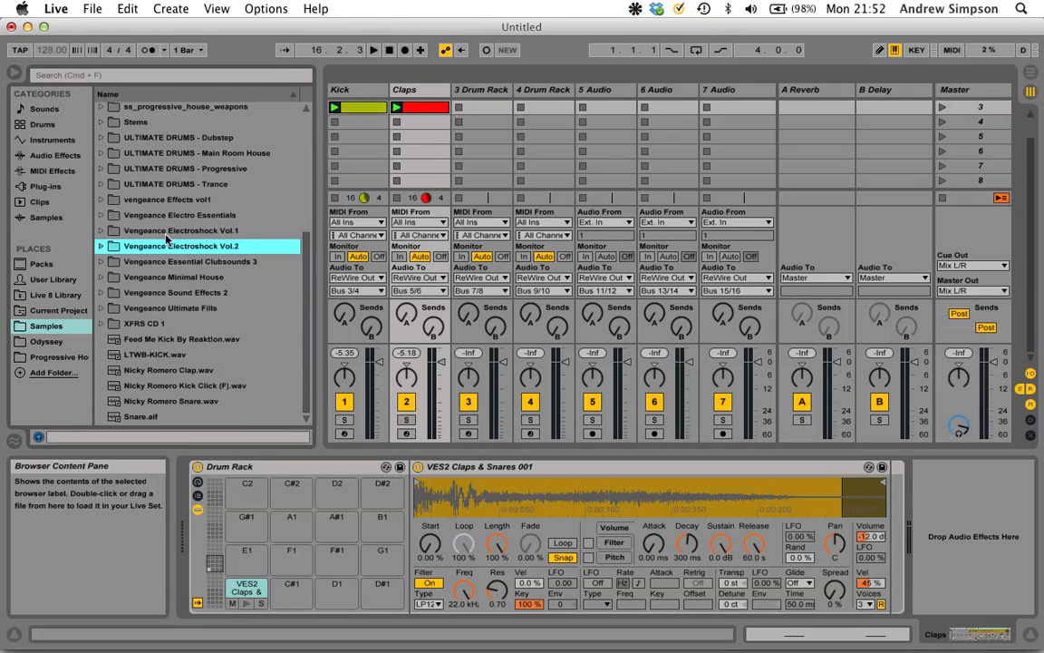
{"action": "left_click", "coordinate": [176, 232]}
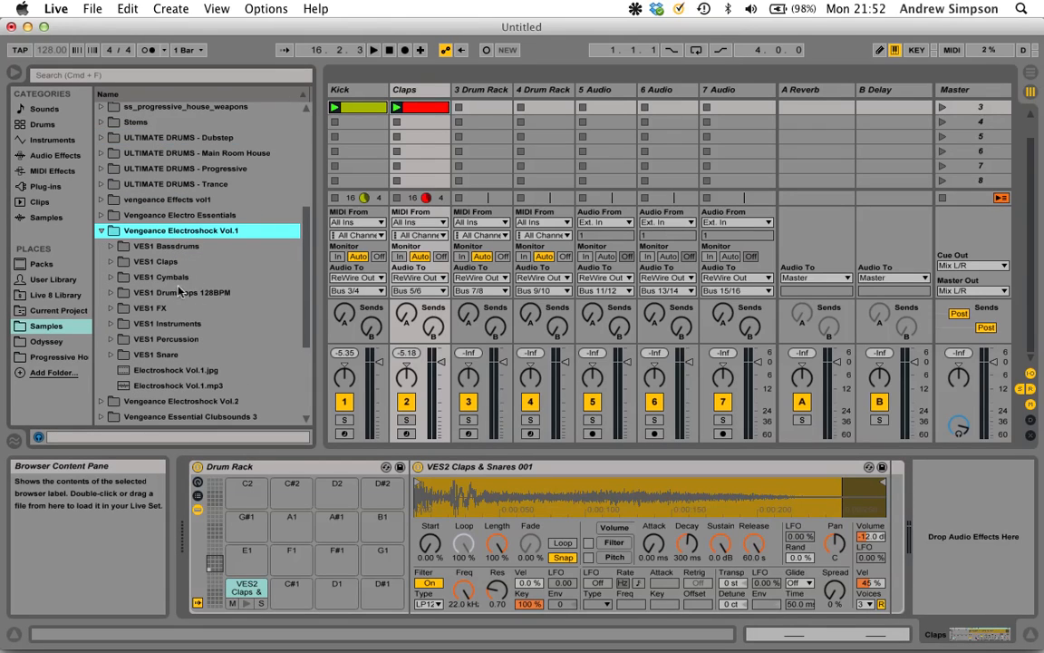
{"action": "left_click", "coordinate": [172, 262]}
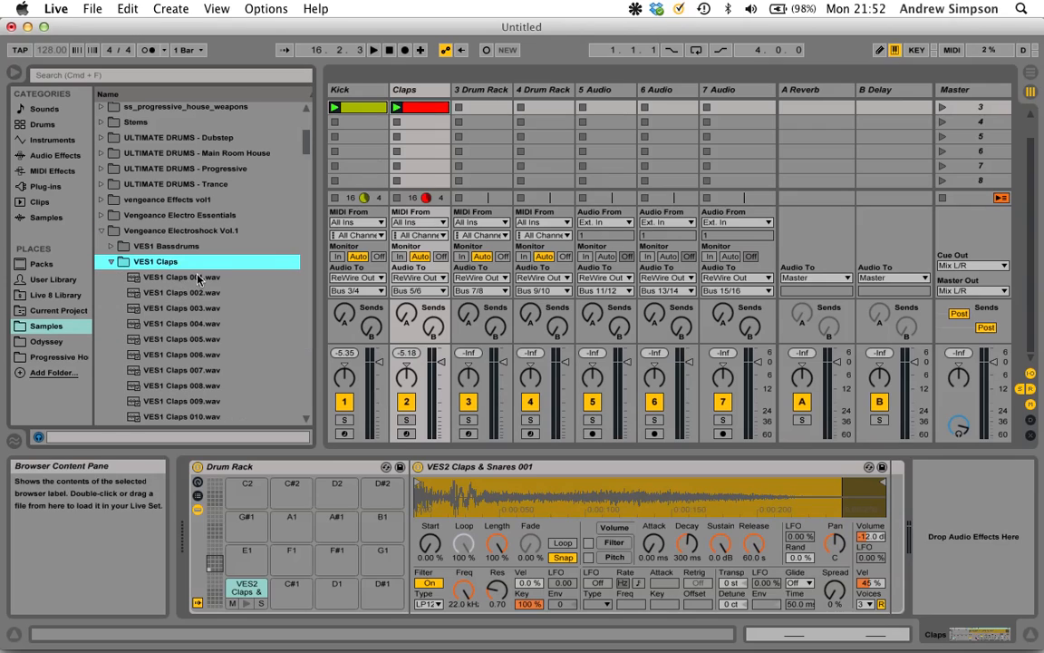
Step: Load VES1 Claps 001.wav onto the C#1 pad of the Claps rack, audition it, and unmute the C1 pad
{"action": "left_click_drag", "start_coordinate": [175, 278], "coordinate": [286, 598]}
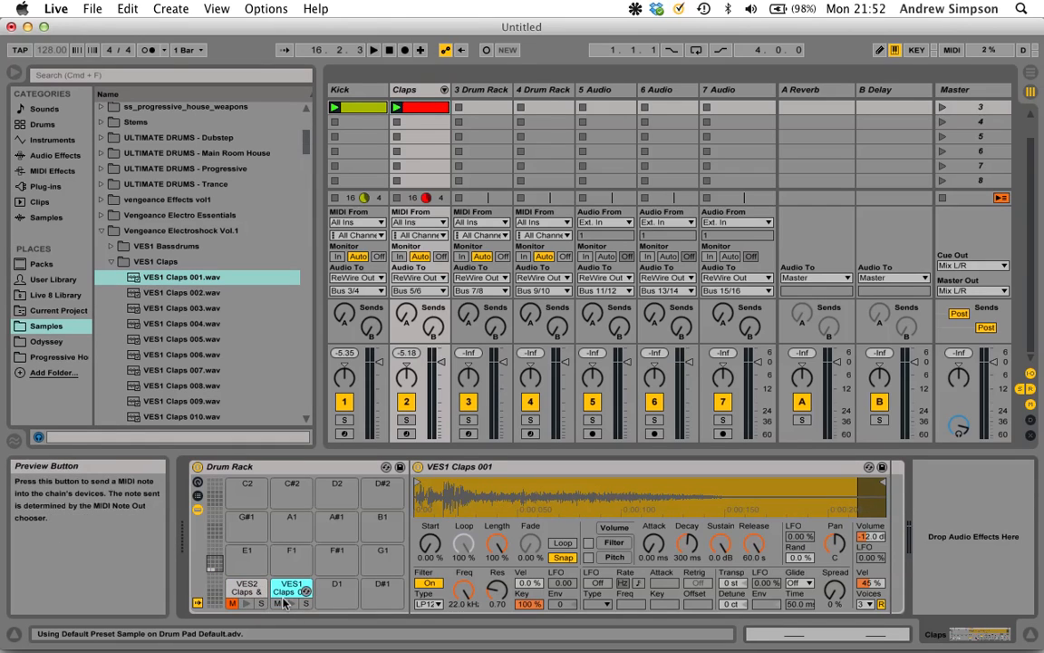
{"action": "key", "text": "space"}
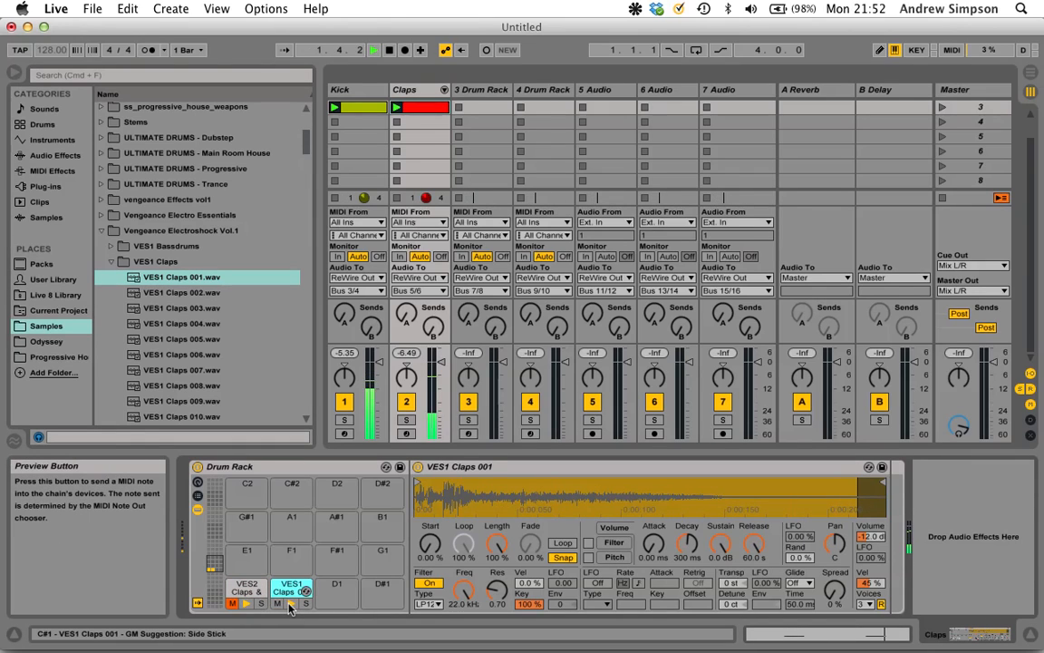
{"action": "left_click", "coordinate": [231, 606]}
Step: Copy both clap notes in the Claps clip to the VES1 Claps 001 row at 1.2 and 1.4 with a 1/16 grid, and start playback
{"action": "left_click", "coordinate": [423, 109]}
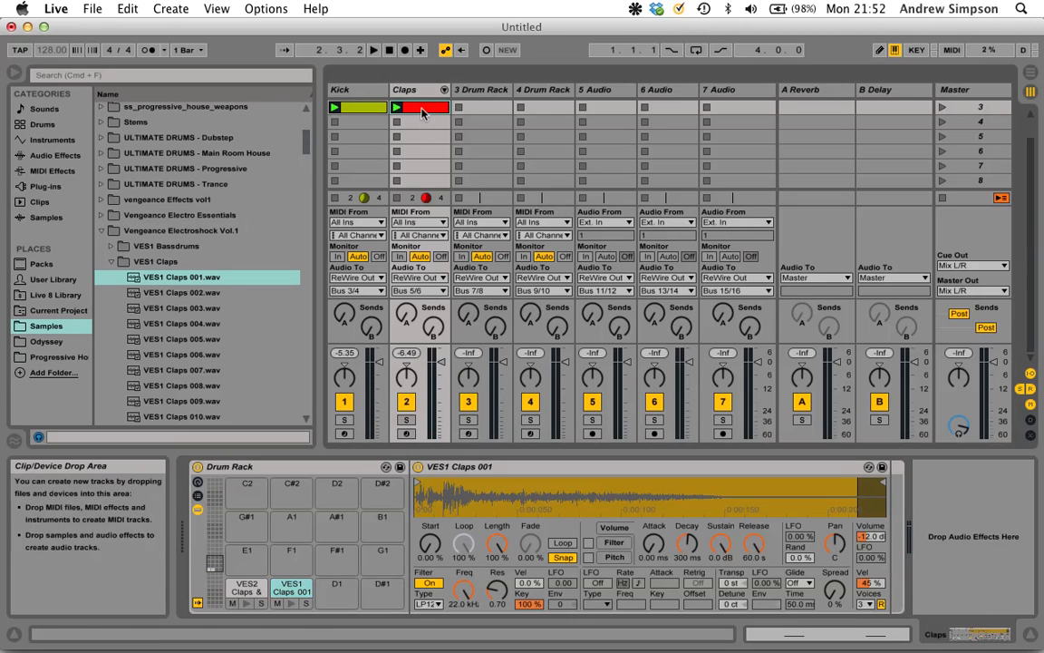
{"action": "double_click", "coordinate": [422, 109]}
{"action": "left_click_drag", "start_coordinate": [986, 504], "coordinate": [634, 511]}
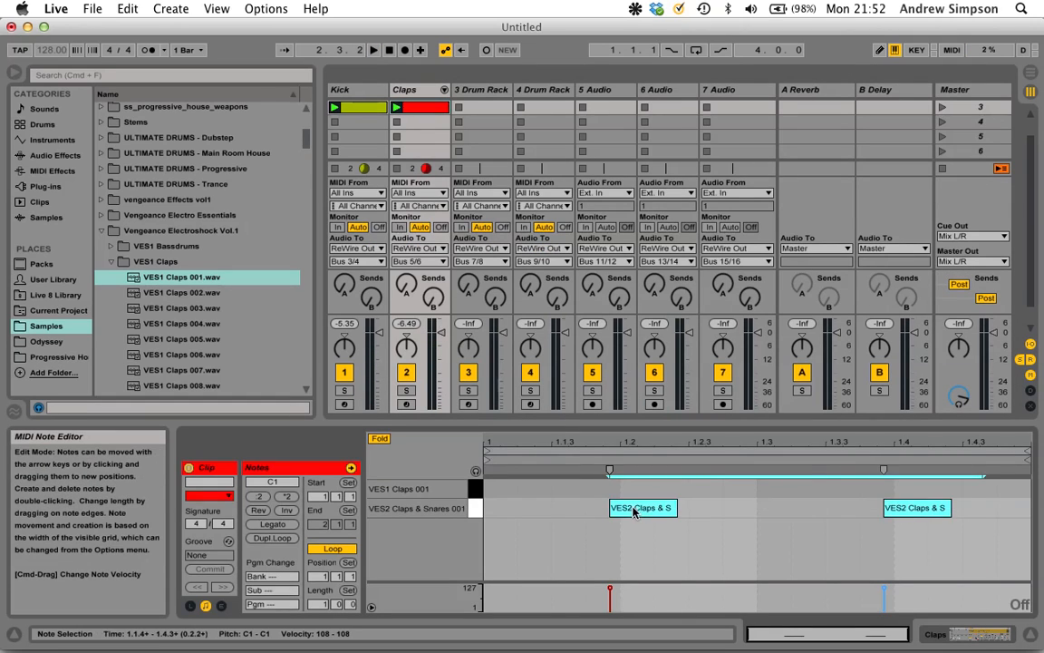
{"action": "right_click", "coordinate": [641, 491]}
{"action": "left_click", "coordinate": [702, 440]}
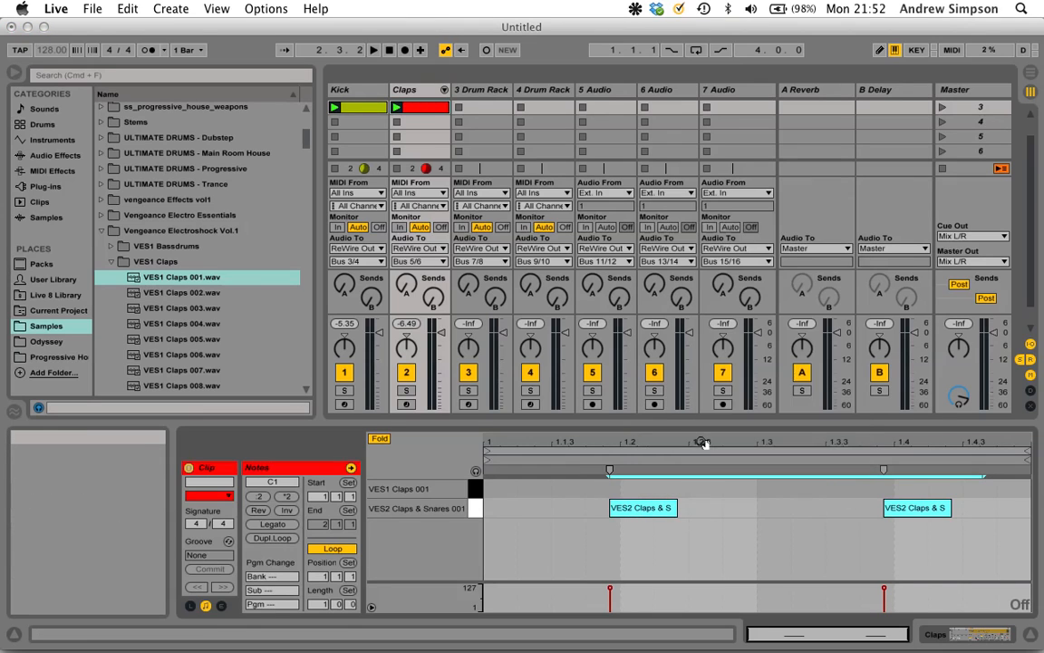
{"action": "right_click", "coordinate": [710, 490]}
{"action": "left_click", "coordinate": [814, 431]}
{"action": "mouse_move", "coordinate": [643, 508]}
{"action": "left_mouse_down"}
{"action": "mouse_move", "coordinate": [643, 490]}
{"action": "mouse_move", "coordinate": [655, 489]}
{"action": "left_mouse_up"}
{"action": "key", "text": "space"}
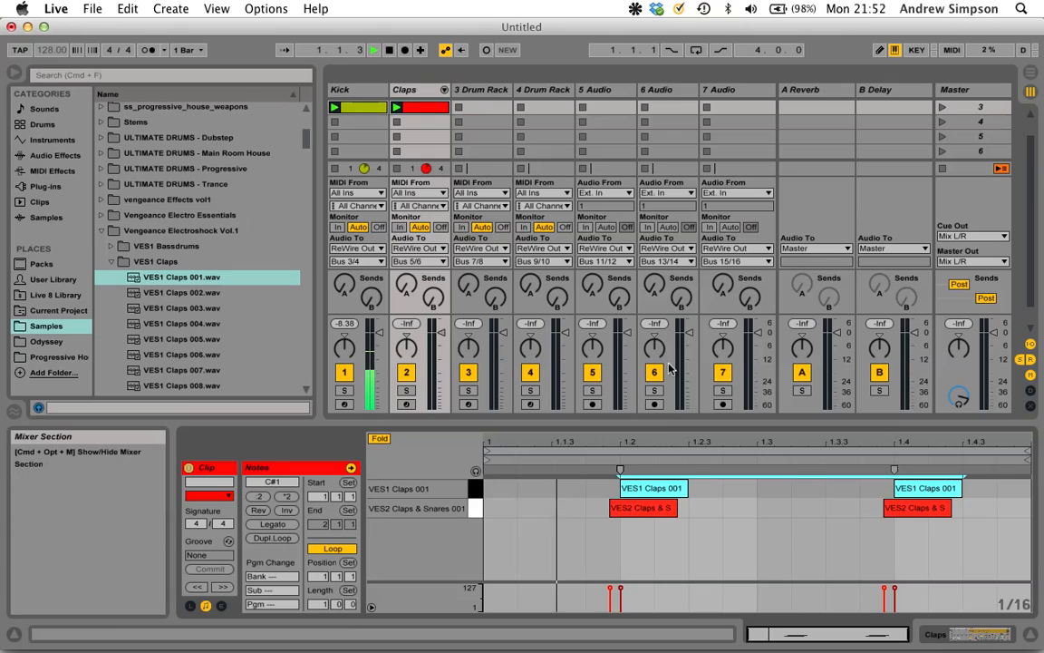
Step: Turn off the Claps clip's note grid while focused on the VES1 Claps 001 note at 1.2
{"action": "left_click_drag", "start_coordinate": [619, 442], "coordinate": [619, 490]}
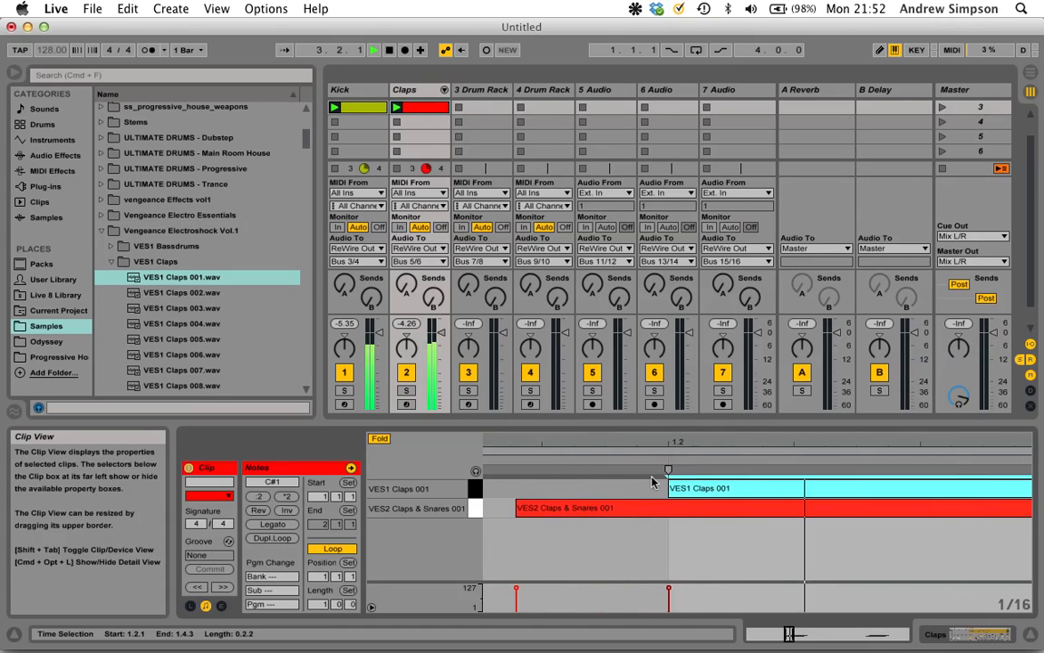
{"action": "left_click", "coordinate": [673, 488]}
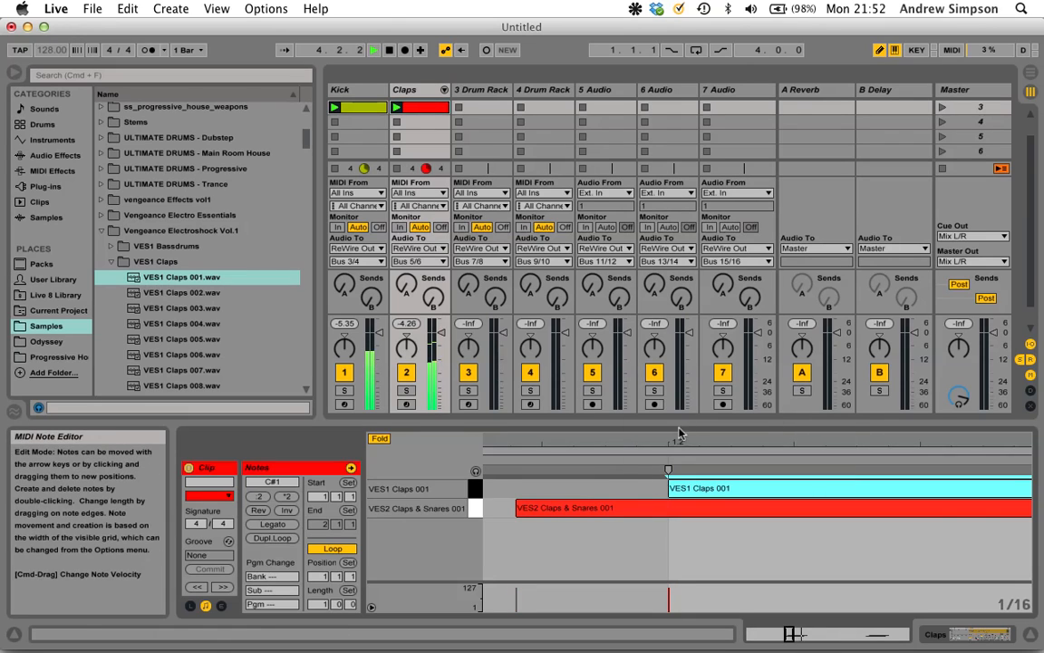
{"action": "right_click", "coordinate": [634, 482]}
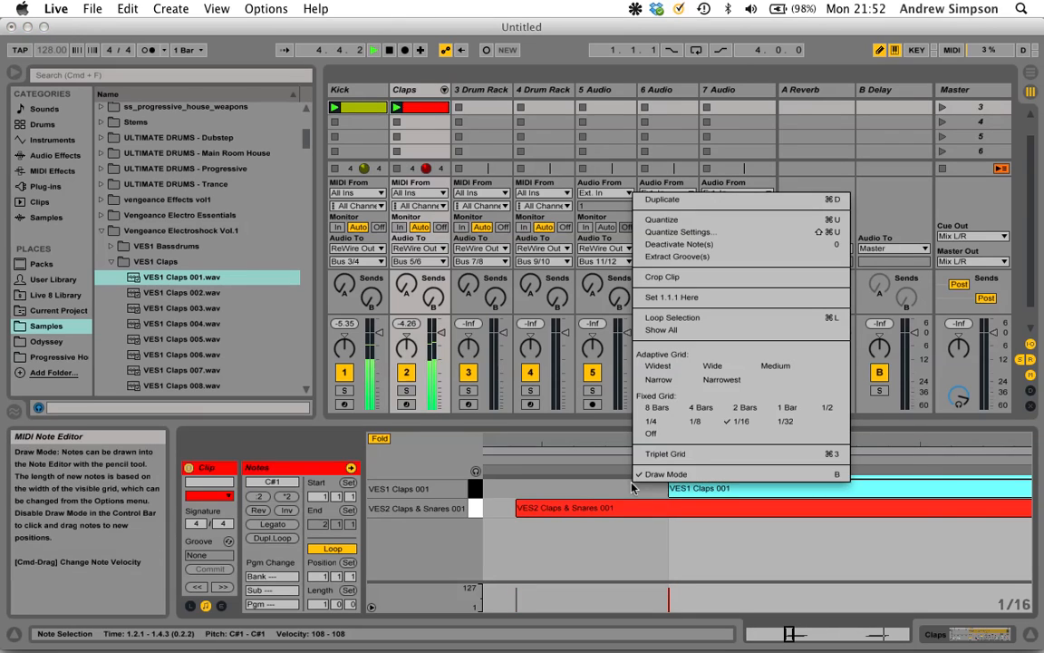
{"action": "left_click", "coordinate": [678, 434]}
Step: Undo the stray pencil edit on the VES1 Claps 001 note and switch off Draw Mode
{"action": "left_click_drag", "start_coordinate": [708, 490], "coordinate": [691, 490]}
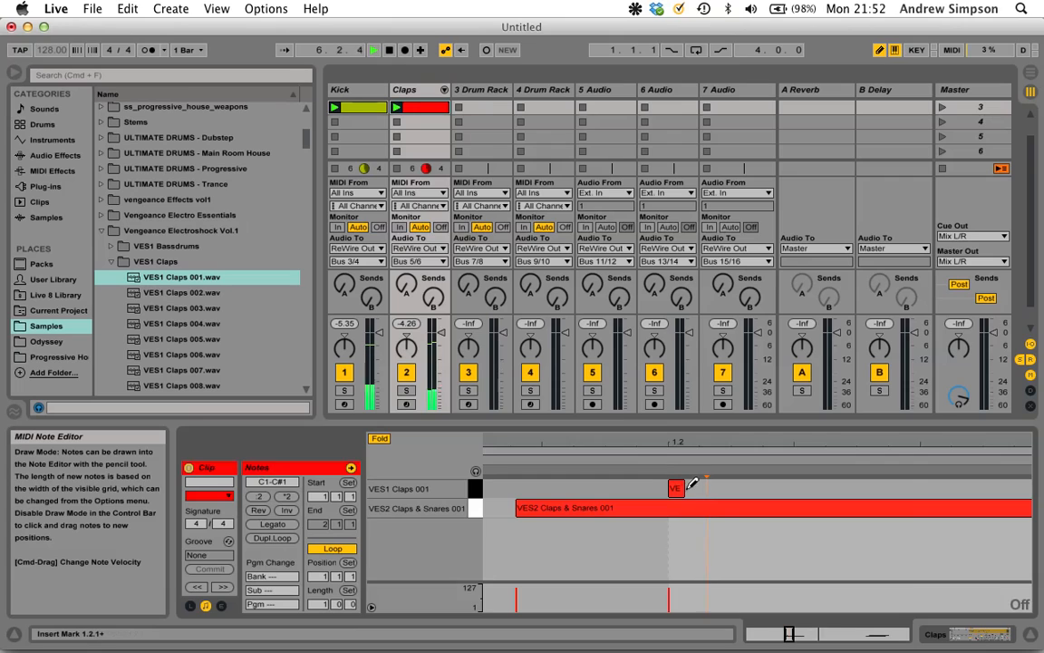
{"action": "key", "text": "super+z"}
{"action": "right_click", "coordinate": [624, 480]}
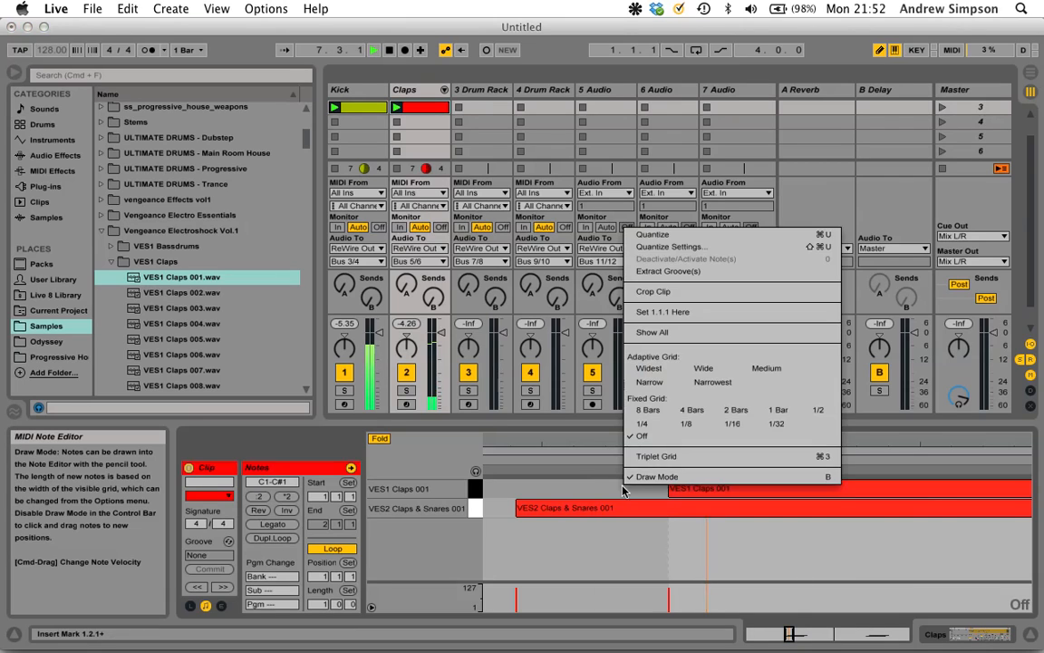
{"action": "left_click", "coordinate": [667, 483]}
Step: Select both VES1 Claps 001 notes, shift them slightly ahead of beats 1.2 and 1.4, and stop playback
{"action": "left_click", "coordinate": [689, 488]}
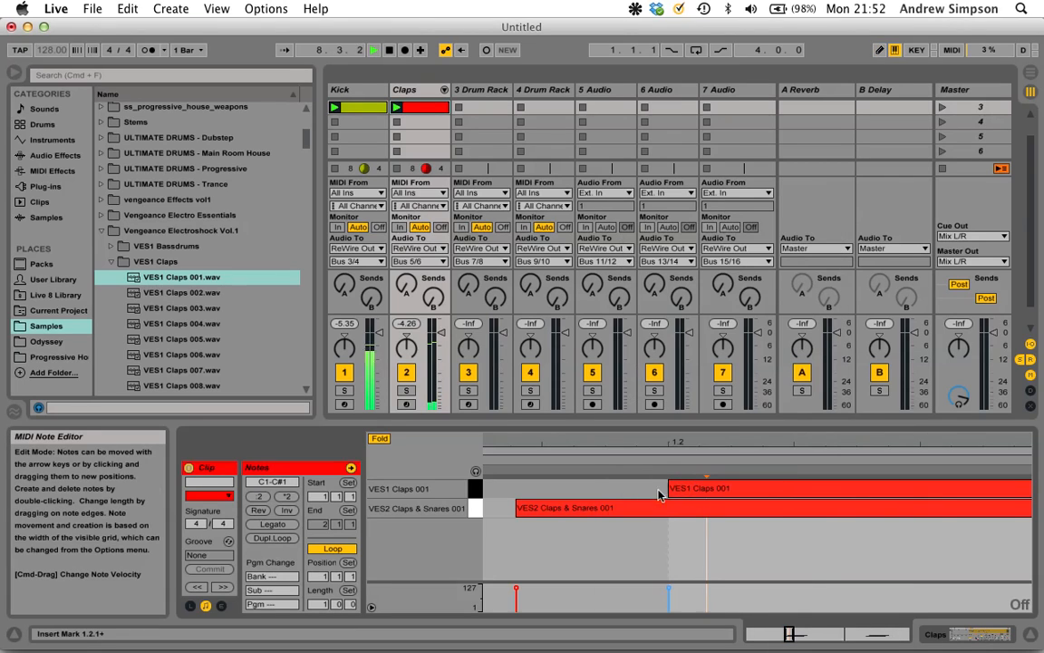
{"action": "left_click", "coordinate": [474, 488]}
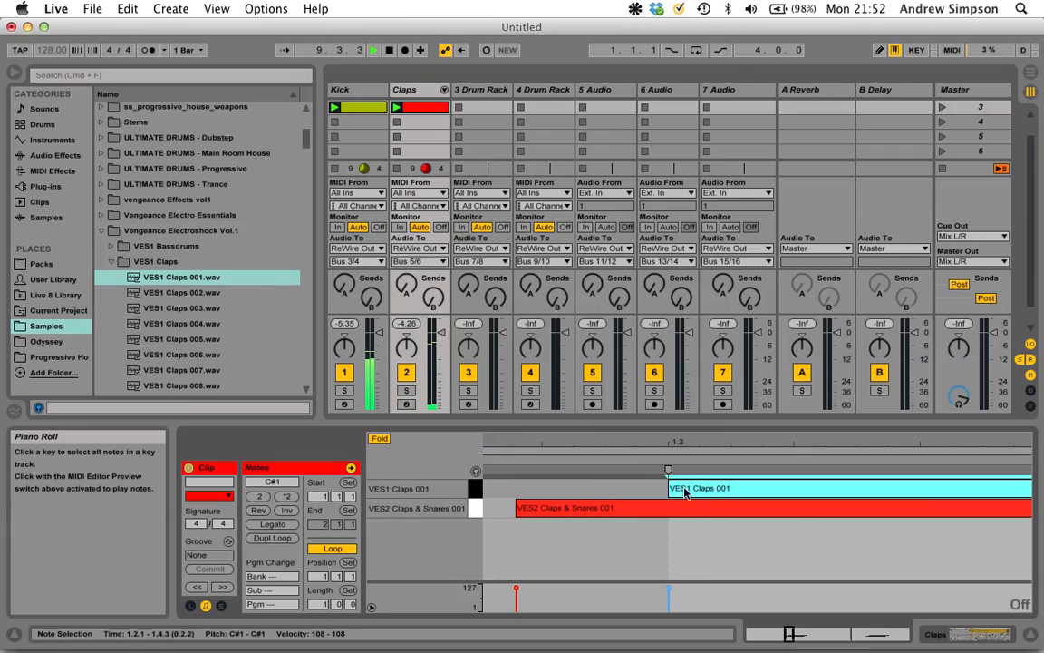
{"action": "left_click_drag", "start_coordinate": [703, 489], "coordinate": [610, 489]}
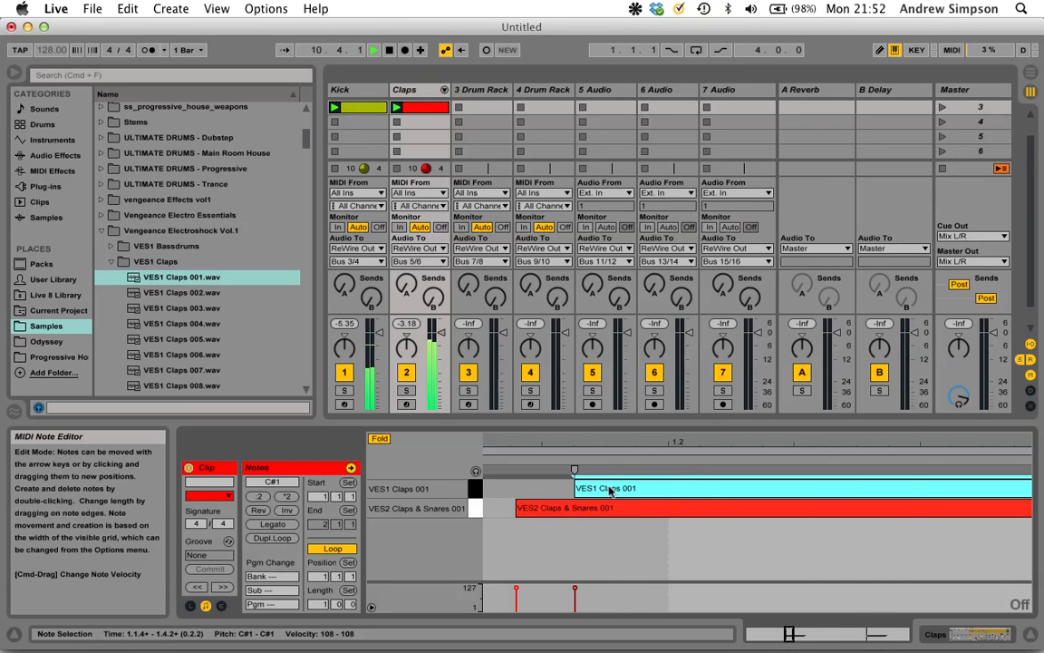
{"action": "left_click_drag", "start_coordinate": [616, 443], "coordinate": [616, 371]}
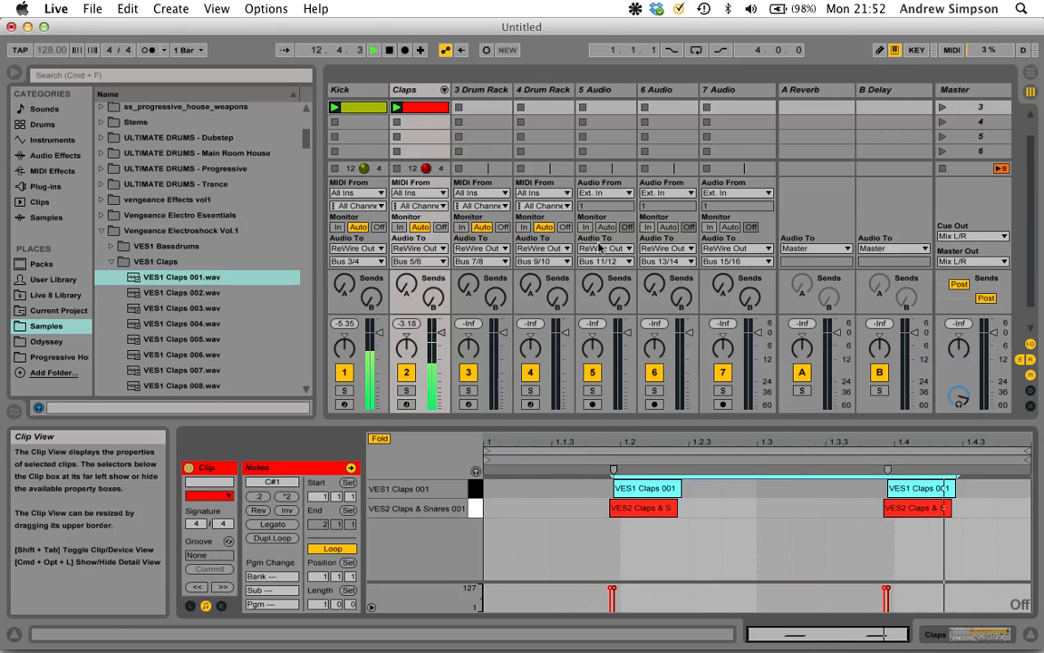
{"action": "key", "text": "space"}
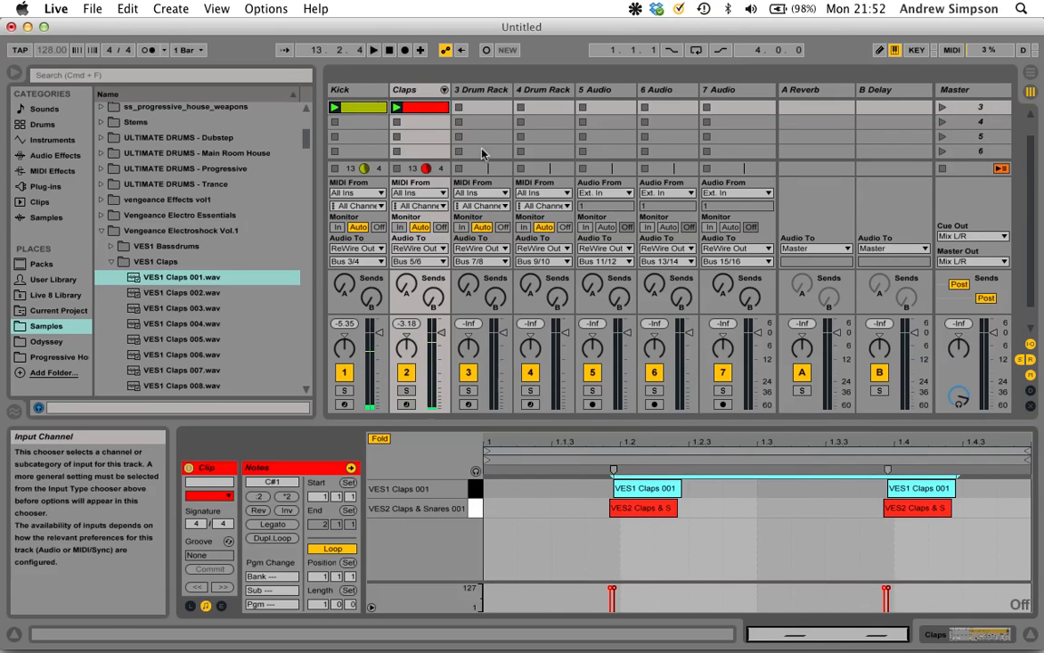
Step: Add a Simple Delay audio effect after the Drum Rack on the Claps track
{"action": "double_click", "coordinate": [404, 89]}
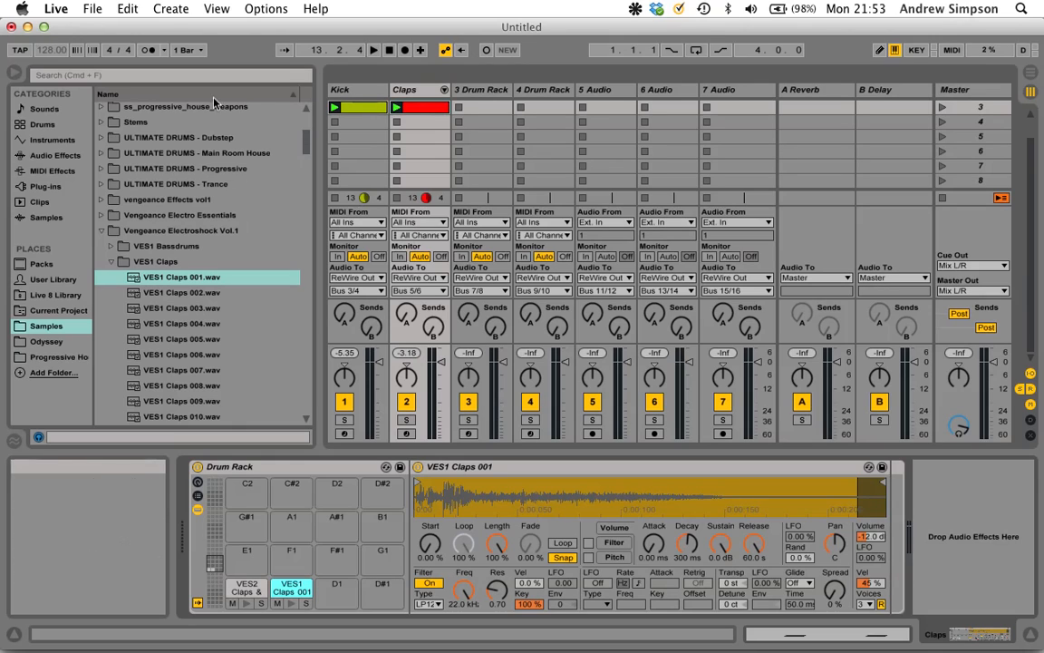
{"action": "left_click", "coordinate": [55, 155]}
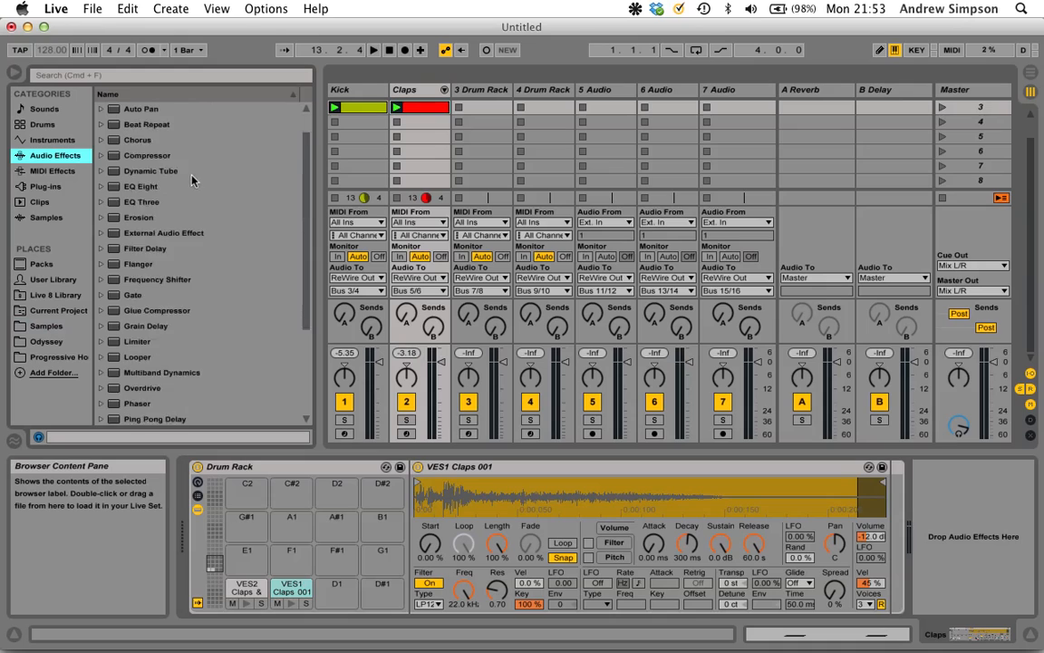
{"action": "key", "text": "End"}
{"action": "left_click_drag", "start_coordinate": [156, 354], "coordinate": [943, 481]}
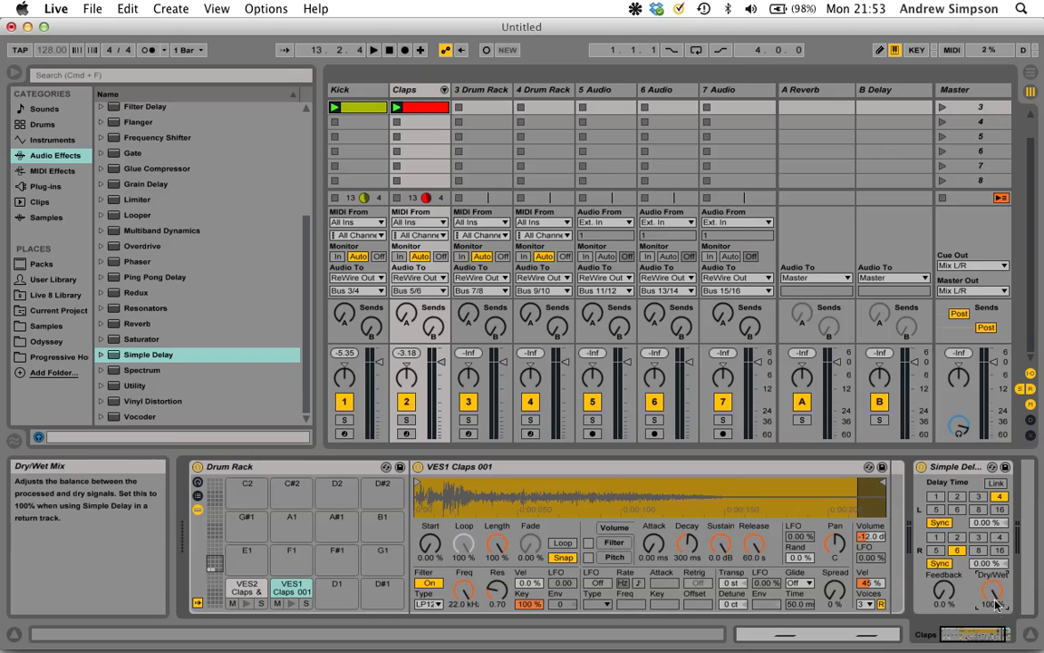
Step: Switch both Simple Delay channels from Sync to Time, with 1.00 ms on the left channel and 10.0 ms on the right
{"action": "left_click", "coordinate": [941, 564]}
{"action": "left_click", "coordinate": [941, 523]}
{"action": "left_click_drag", "start_coordinate": [981, 523], "coordinate": [979, 525]}
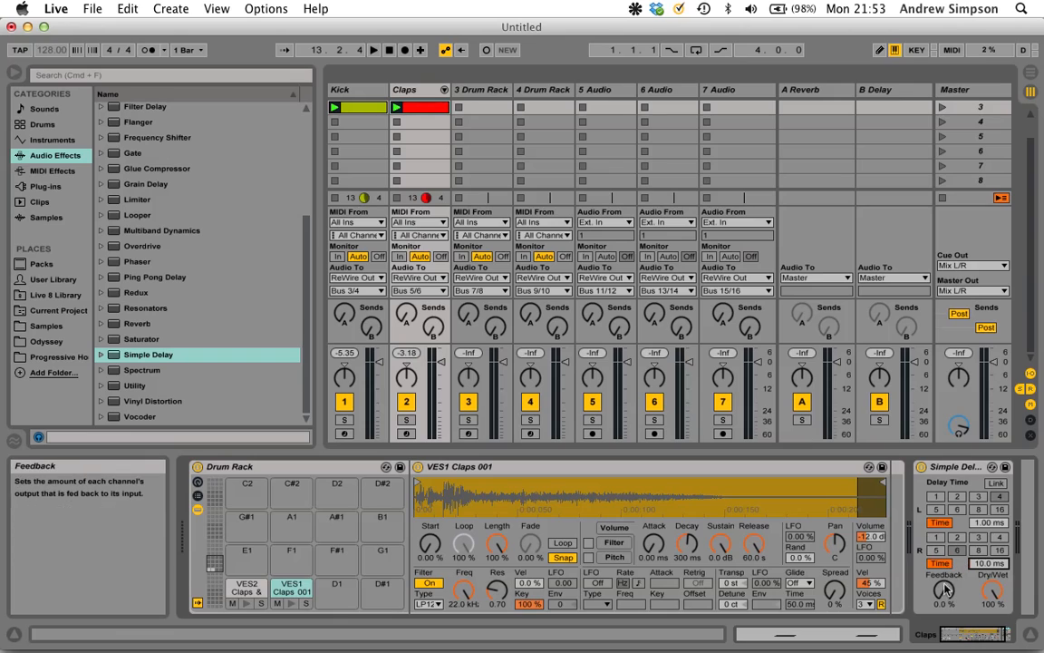
Step: Compare the clap loop with the Simple Delay bypassed and active, stop playback, and delete the Simple Delay from the Claps track
{"action": "left_click", "coordinate": [921, 466]}
{"action": "key", "text": "space"}
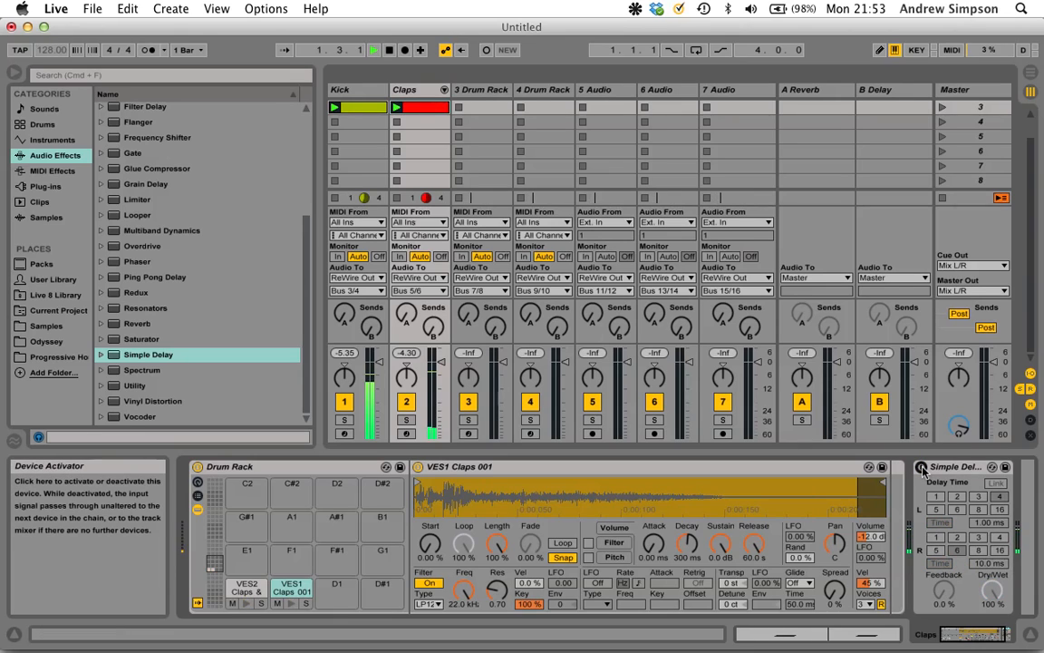
{"action": "left_click", "coordinate": [921, 467]}
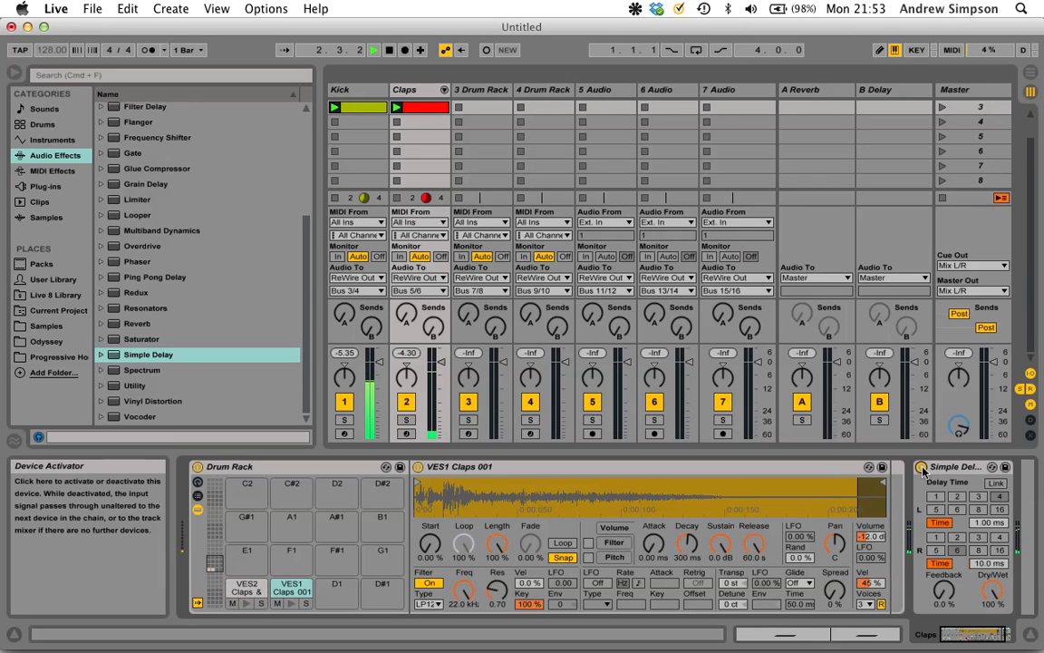
{"action": "left_click", "coordinate": [922, 468]}
{"action": "key", "text": "space"}
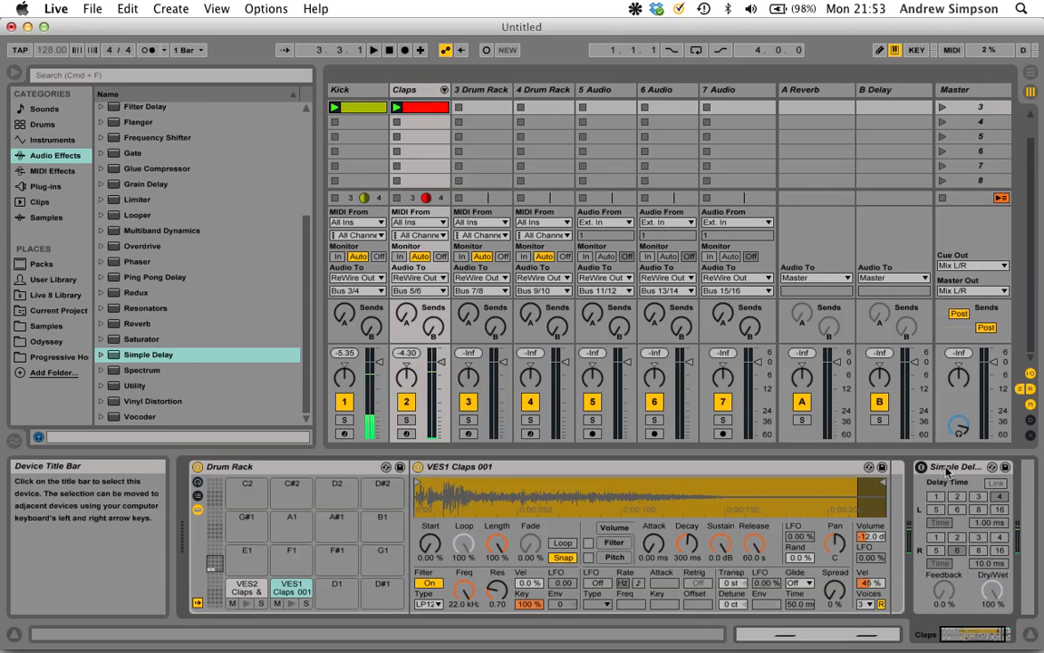
{"action": "left_click", "coordinate": [944, 469]}
{"action": "key", "text": "Delete"}
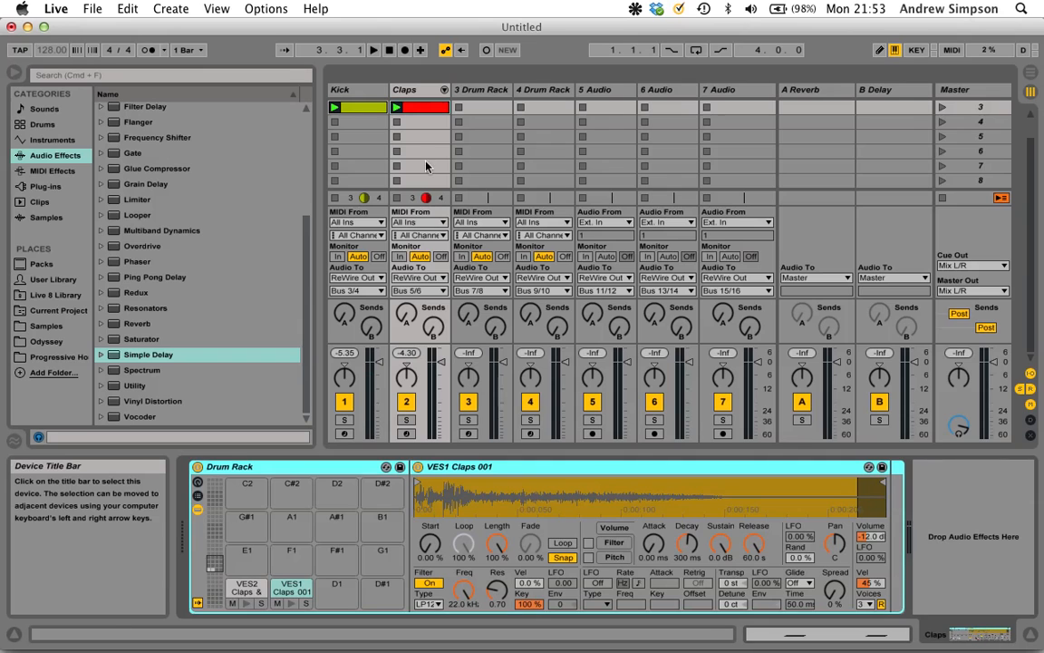
Step: Switch to Logic Pro, show the mixer, and select the Aux 19 channel strip fed by RW:Bus 05
{"action": "key", "text": "super+Tab"}
{"action": "key", "text": "super+Tab"}
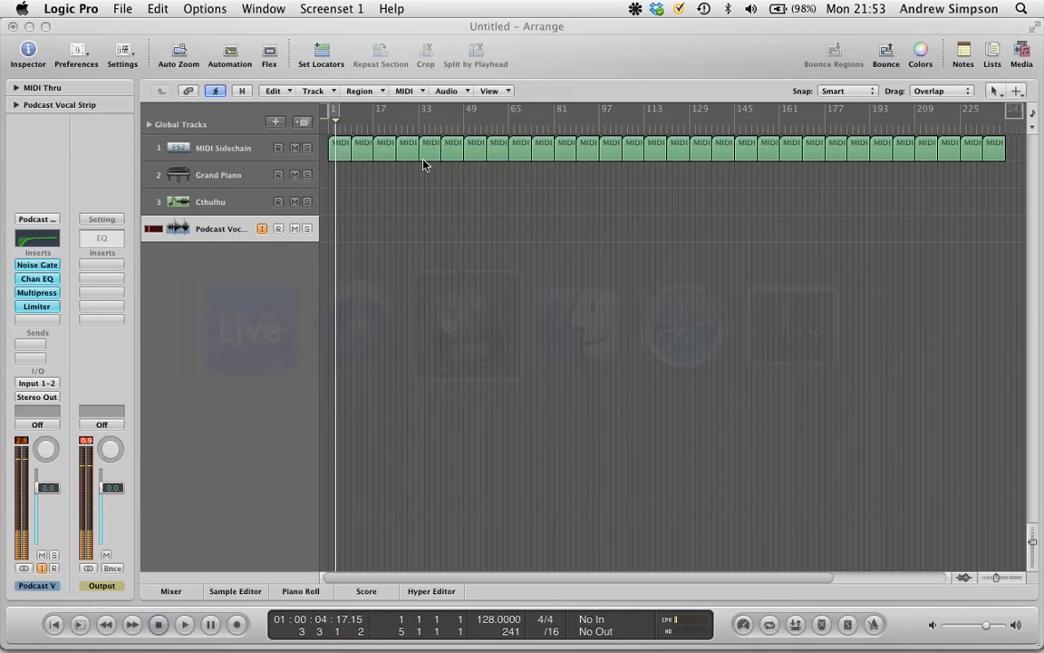
{"action": "key", "text": "x"}
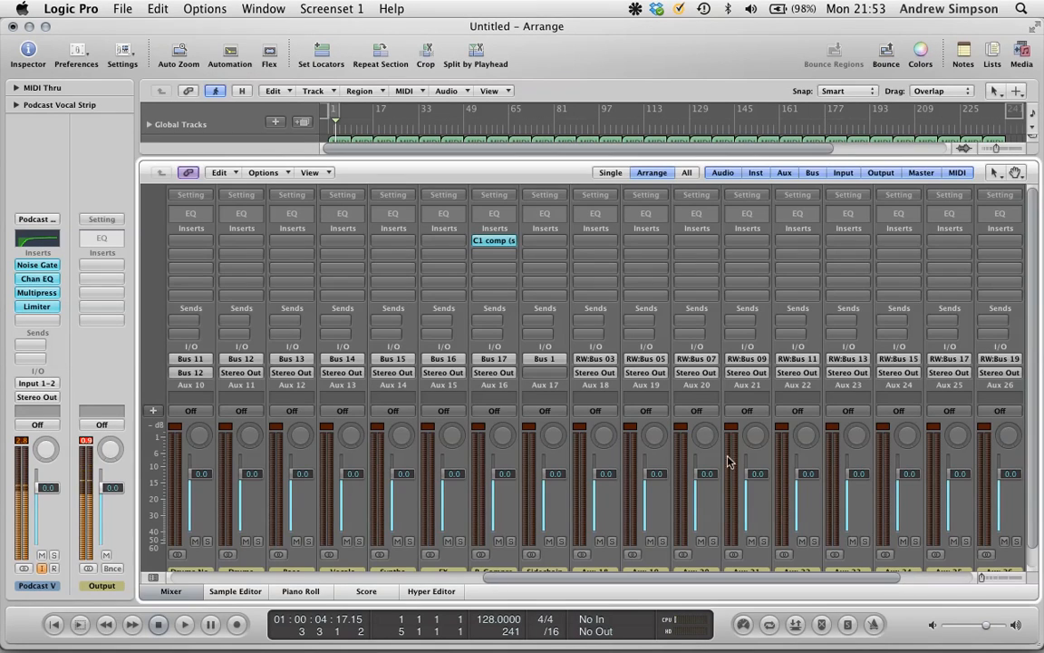
{"action": "scroll", "coordinate": [714, 443], "scroll_direction": "down", "scroll_amount": 2}
{"action": "left_click", "coordinate": [654, 541]}
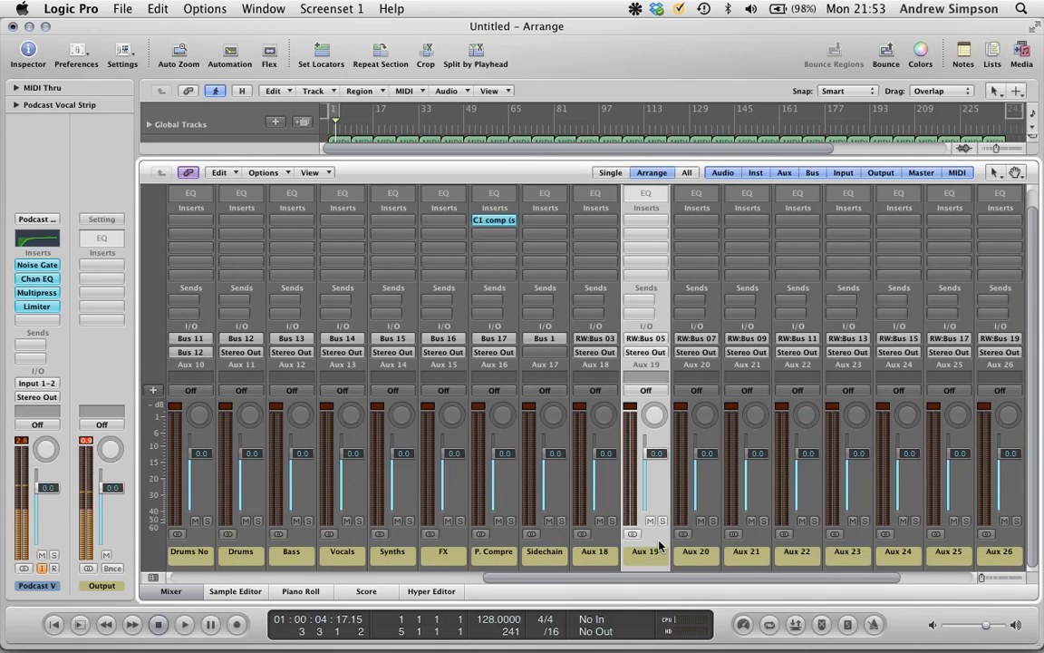
Step: Insert a stereo-format Stereo Delay in the first insert slot of Aux 19
{"action": "left_click", "coordinate": [645, 222]}
{"action": "mouse_move", "coordinate": [689, 246]}
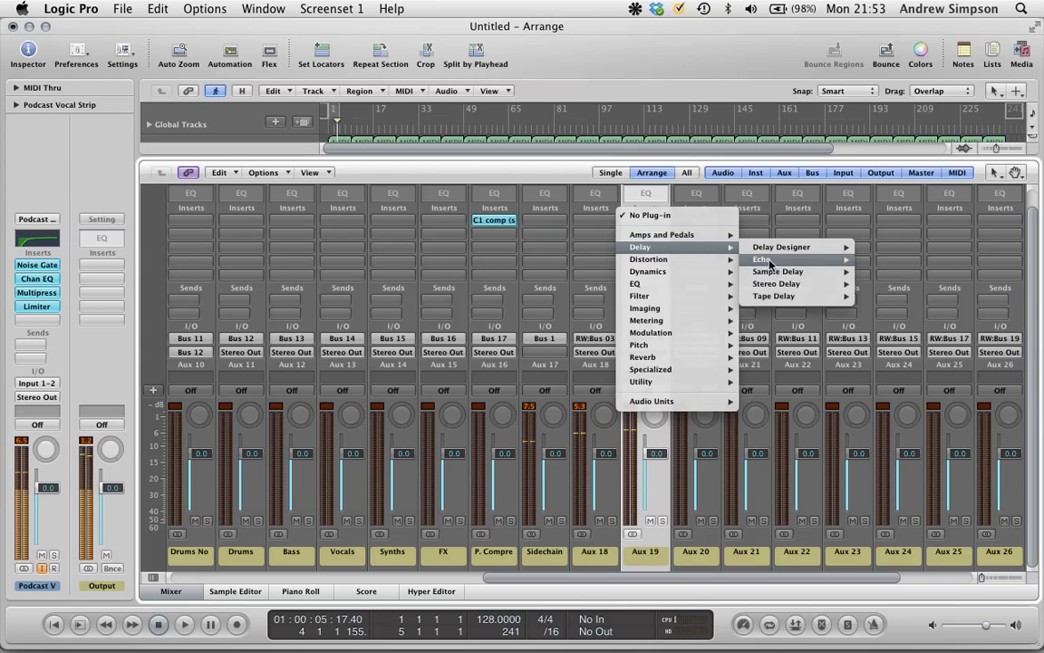
{"action": "mouse_move", "coordinate": [791, 286]}
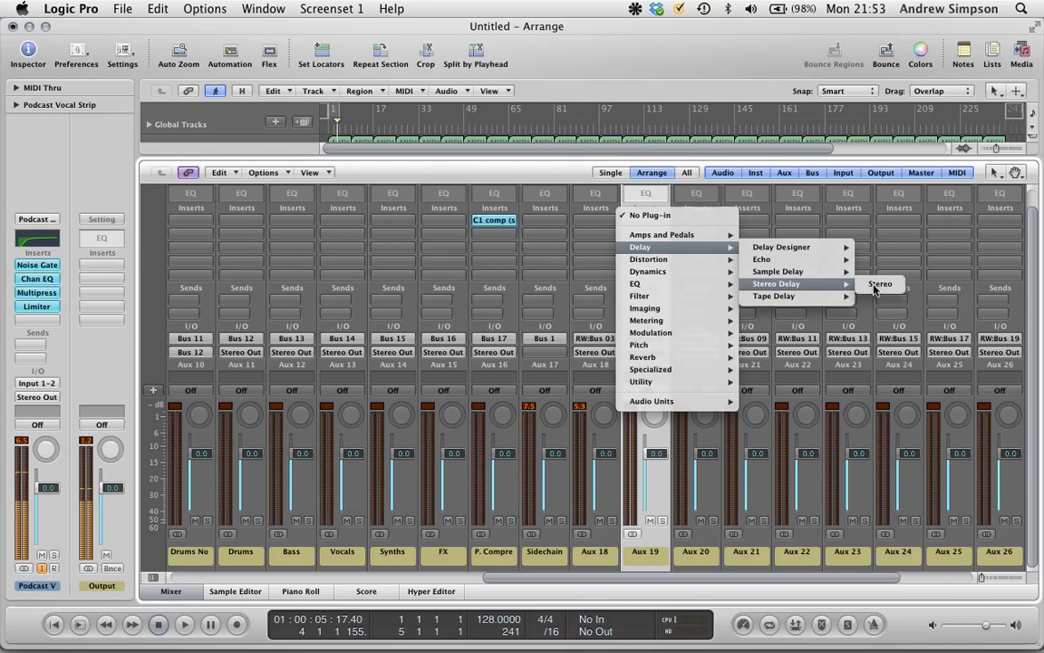
{"action": "left_click", "coordinate": [870, 286]}
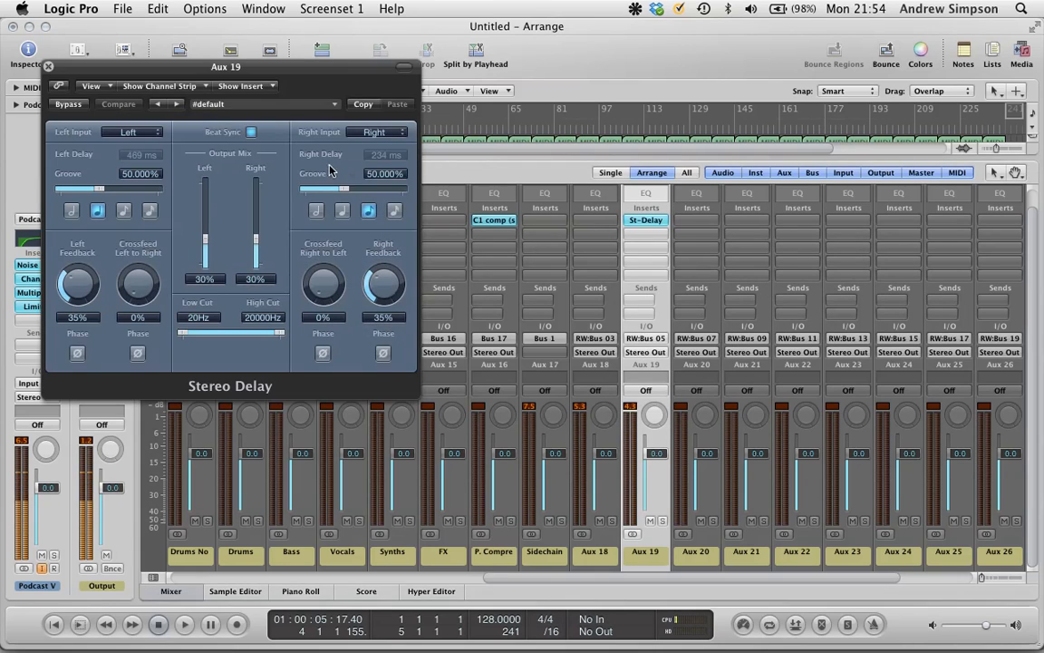
Step: Replace the Stereo Delay on Aux 19 with a Sample Delay and move its window closer to the channel strip
{"action": "left_click", "coordinate": [654, 223]}
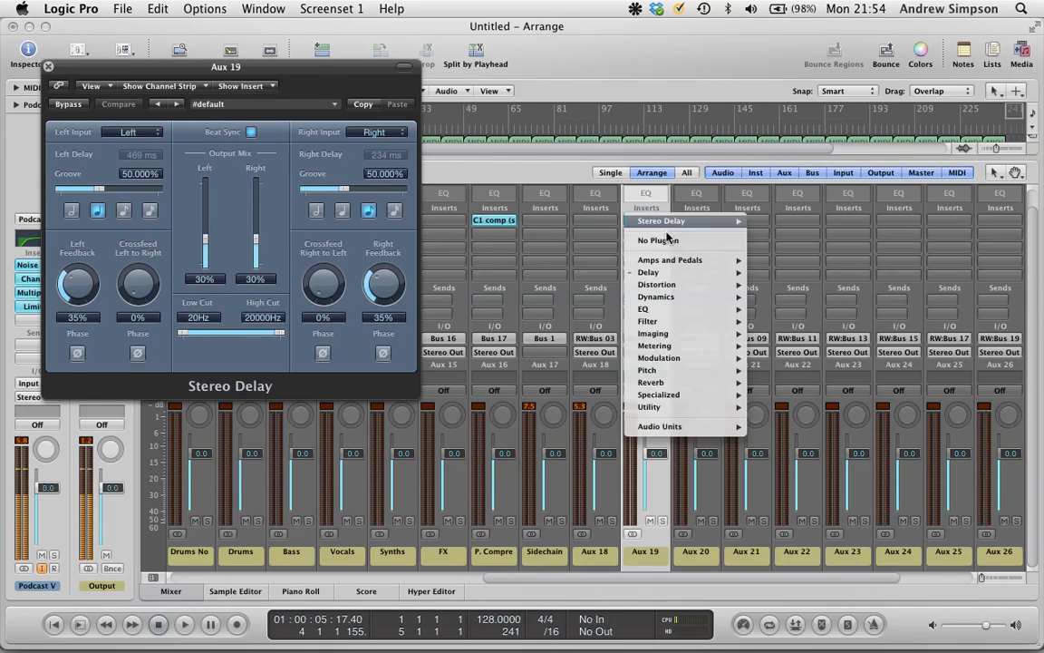
{"action": "mouse_move", "coordinate": [689, 272]}
{"action": "mouse_move", "coordinate": [797, 312]}
{"action": "left_click", "coordinate": [870, 296]}
{"action": "left_click_drag", "start_coordinate": [225, 72], "coordinate": [485, 169]}
Step: Set the Sample Delay's right-channel delay to 300 samples
{"action": "double_click", "coordinate": [444, 259]}
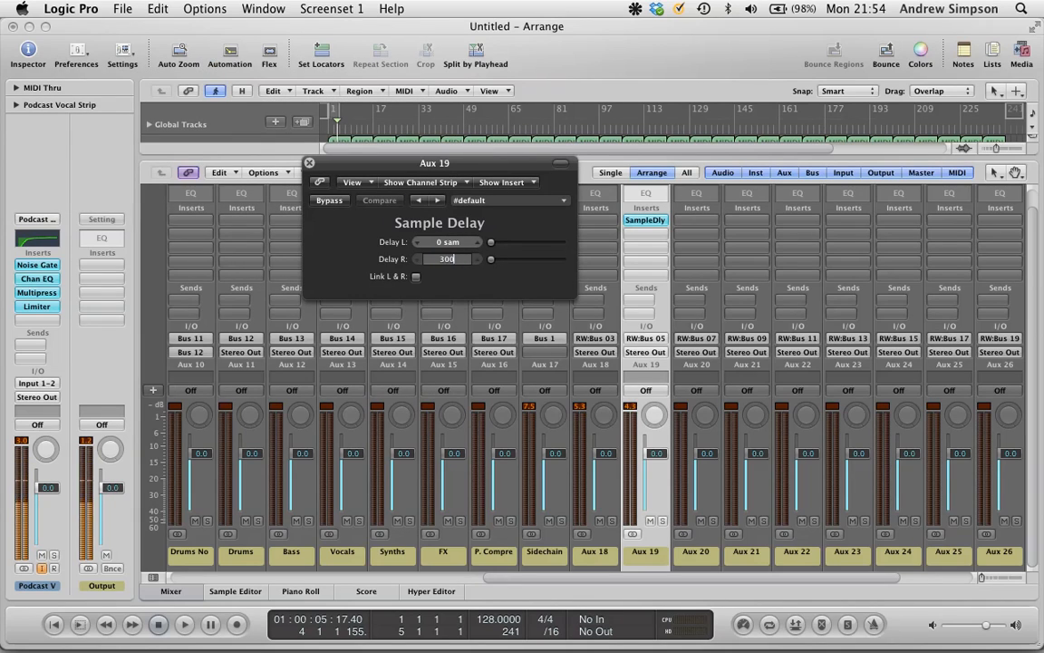
{"action": "type", "text": "300"}
{"action": "key", "text": "Return"}
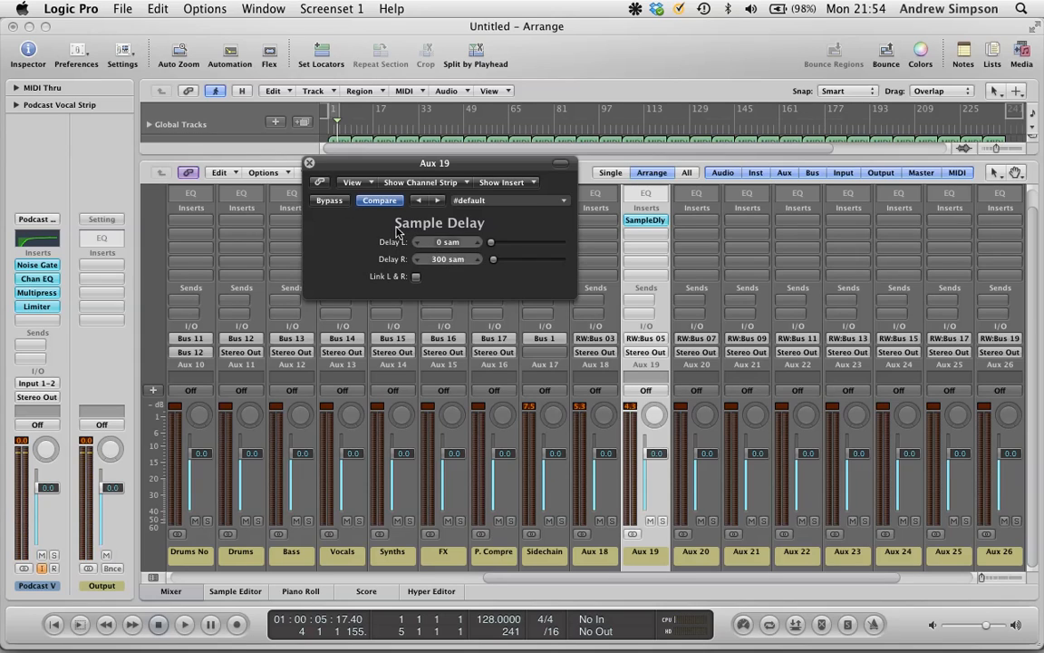
Step: Compare the claps during playback with the Sample Delay bypassed and active
{"action": "left_click", "coordinate": [329, 200]}
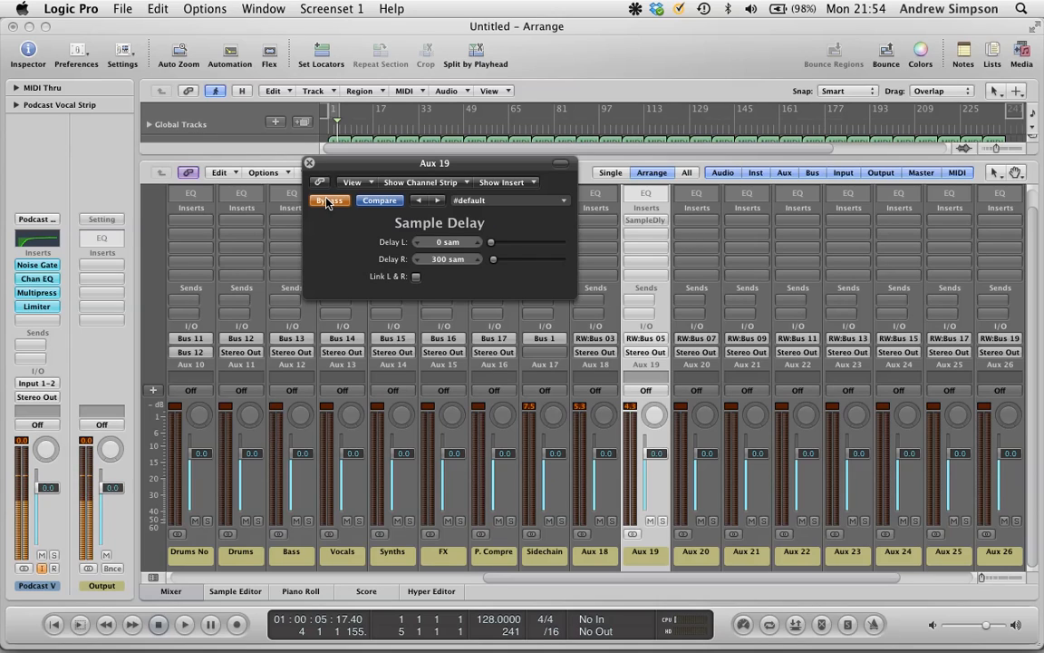
{"action": "left_click", "coordinate": [329, 200]}
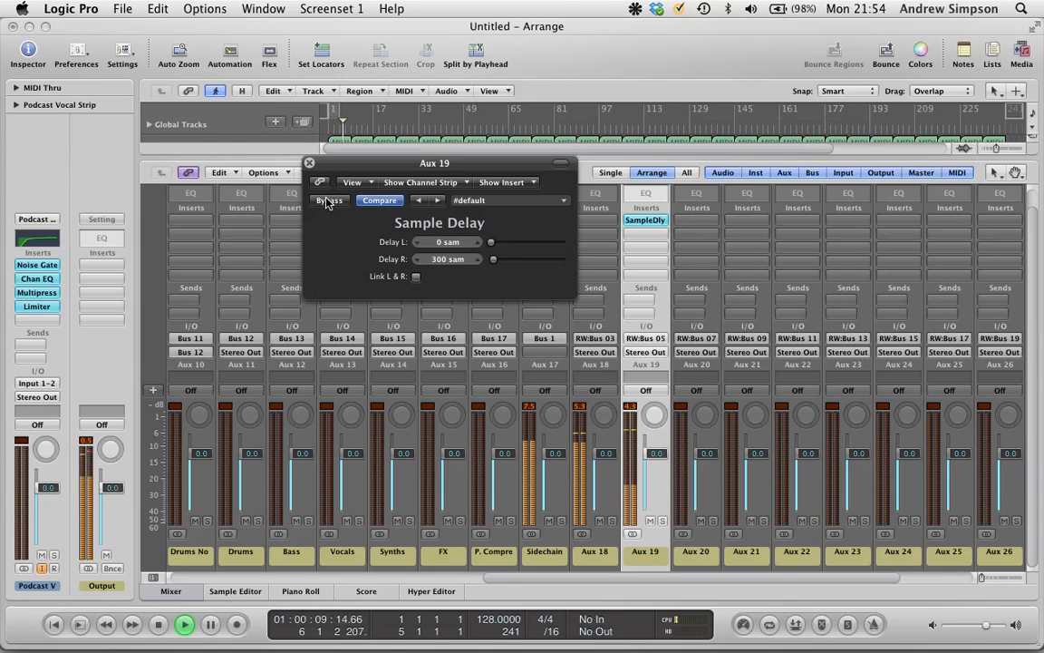
{"action": "left_click", "coordinate": [329, 200]}
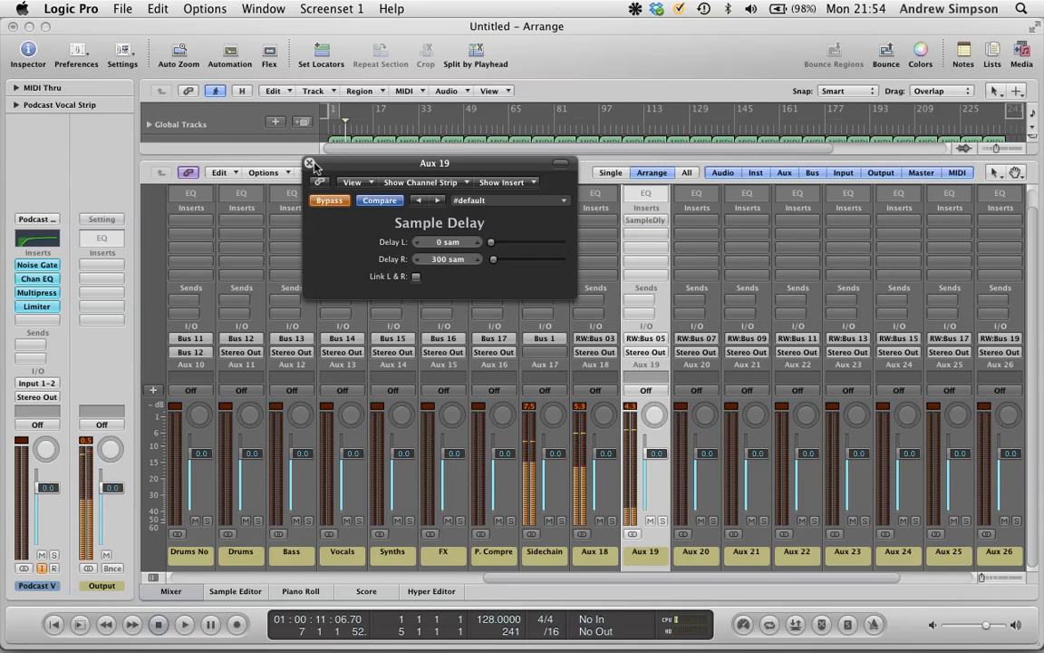
Step: Close the Sample Delay window, remove the plug-in from Aux 19, and return to Ableton Live
{"action": "left_click", "coordinate": [309, 164]}
{"action": "left_click", "coordinate": [649, 221]}
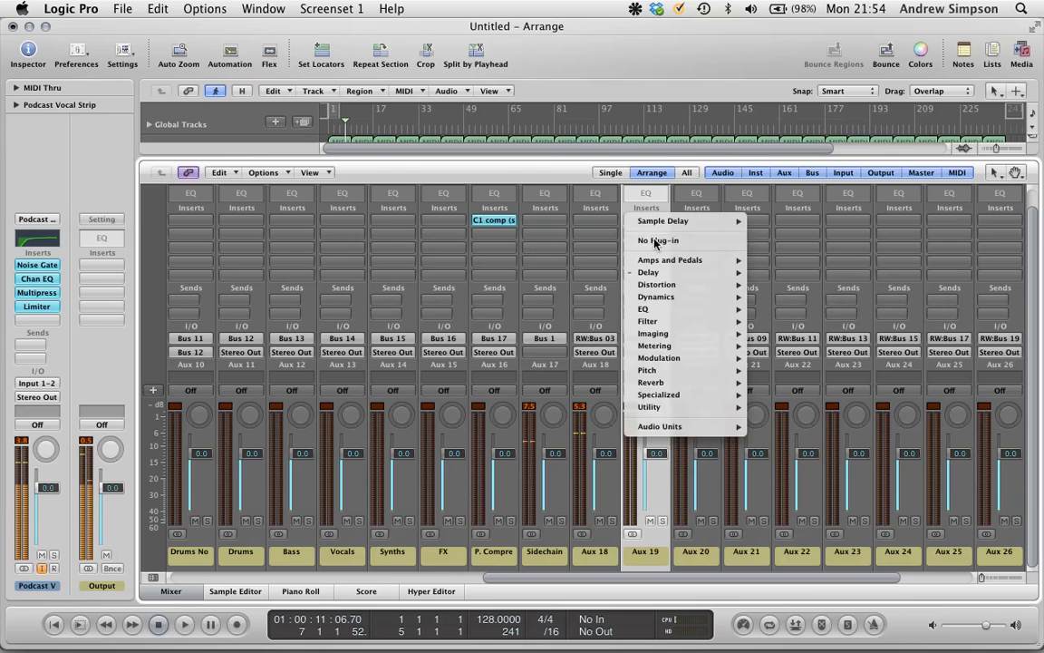
{"action": "left_click", "coordinate": [654, 242]}
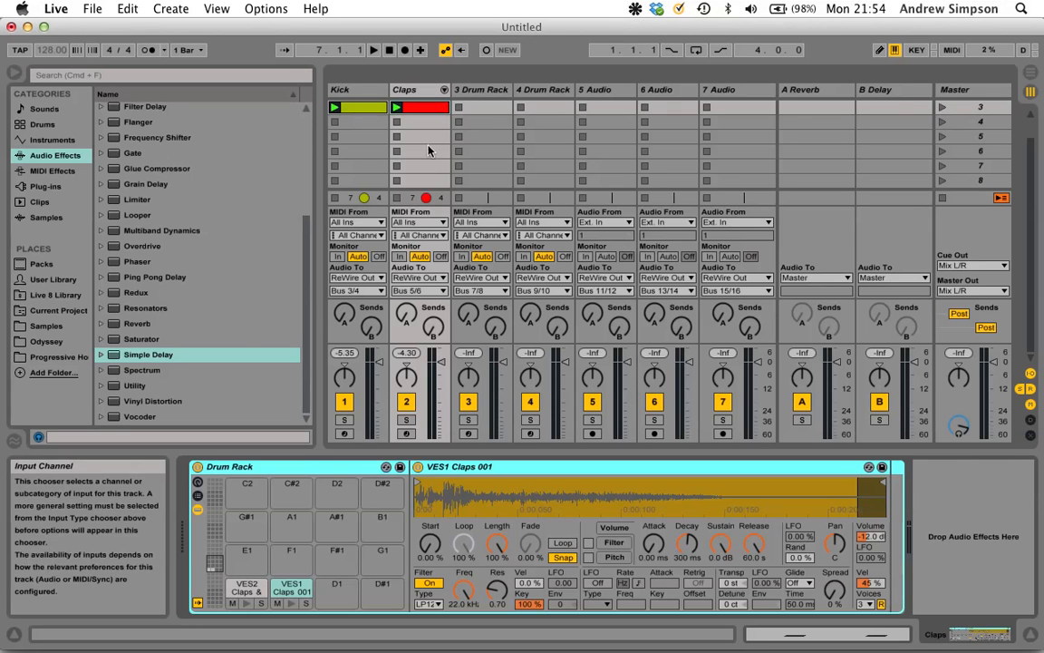
Step: Rename the 3 Drum Rack track as Snare
{"action": "left_click", "coordinate": [484, 90]}
{"action": "type", "text": "Sna"}
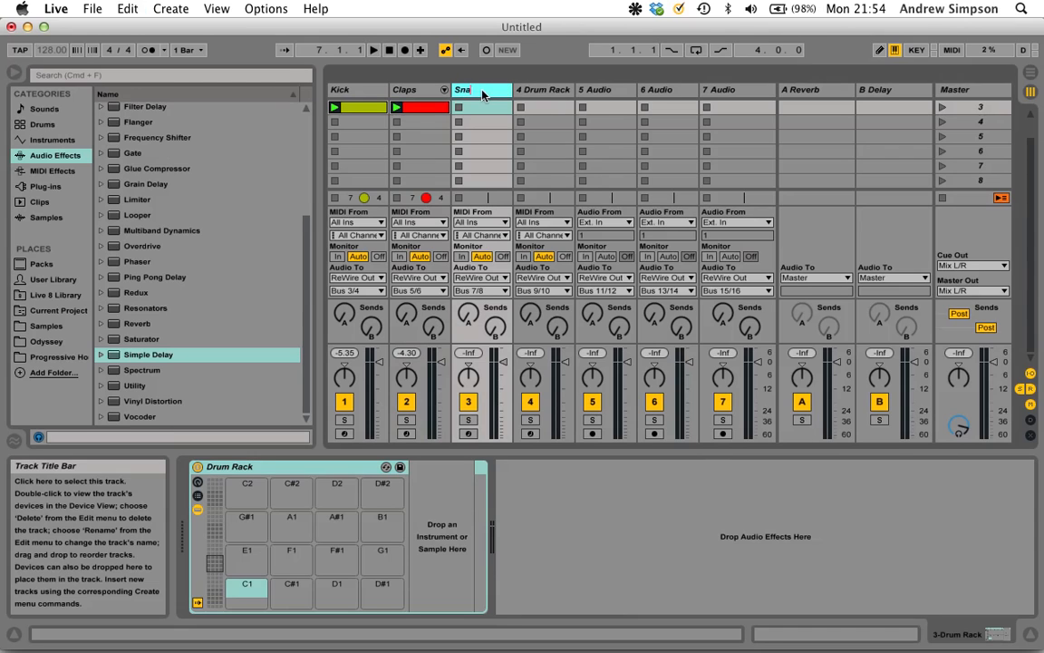
{"action": "type", "text": "re"}
{"action": "key", "text": "Return"}
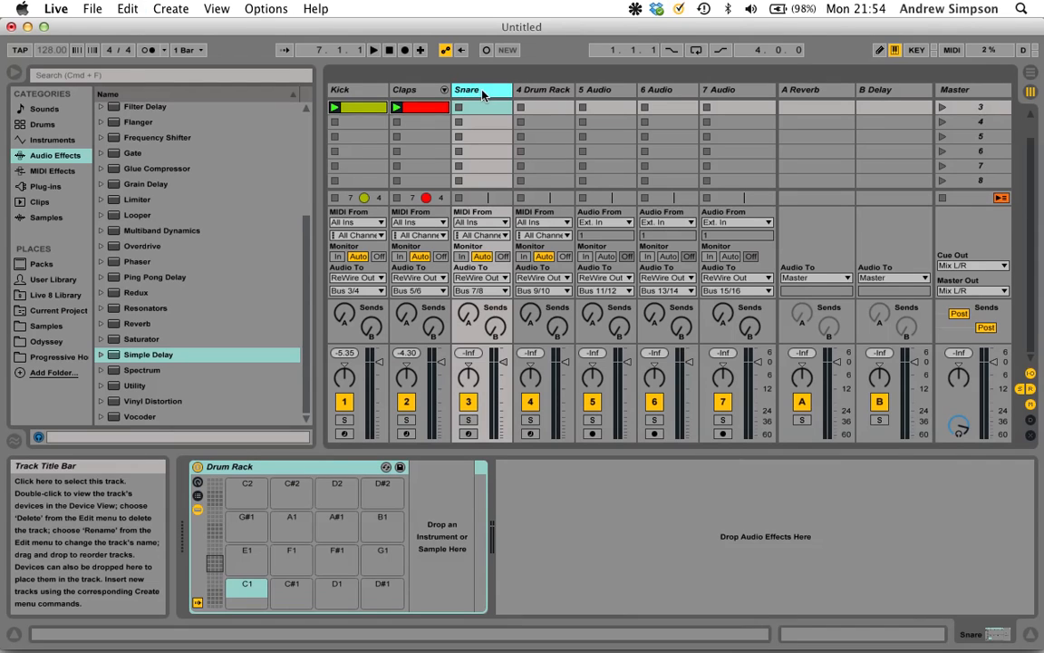
Step: Browse the Samples place to Vengeance Electroshock Vol.2 and open its VES2 Claps & Snares folder
{"action": "left_click", "coordinate": [62, 124]}
{"action": "left_click", "coordinate": [204, 124]}
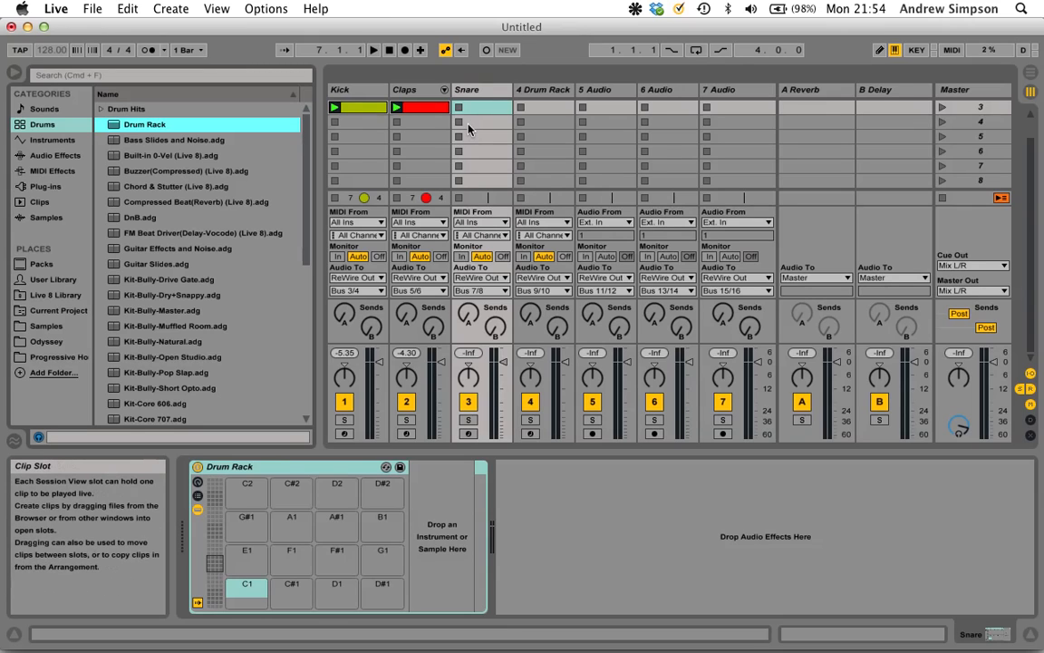
{"action": "left_click", "coordinate": [45, 325]}
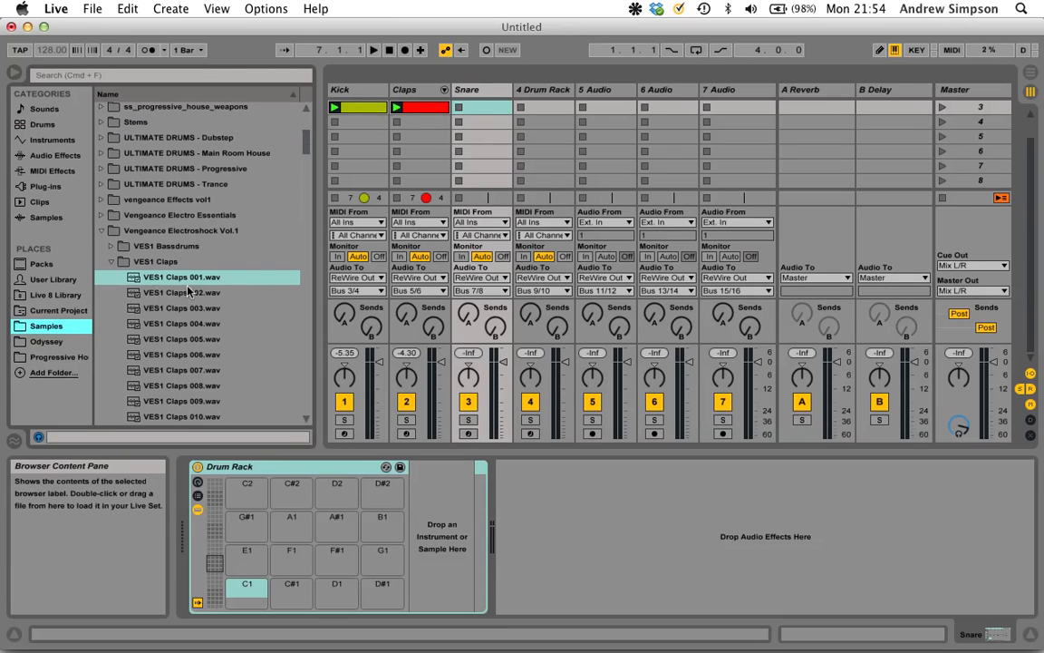
{"action": "key", "text": "Left"}
{"action": "key", "text": "Left"}
{"action": "key", "text": "Left"}
{"action": "key", "text": "Left"}
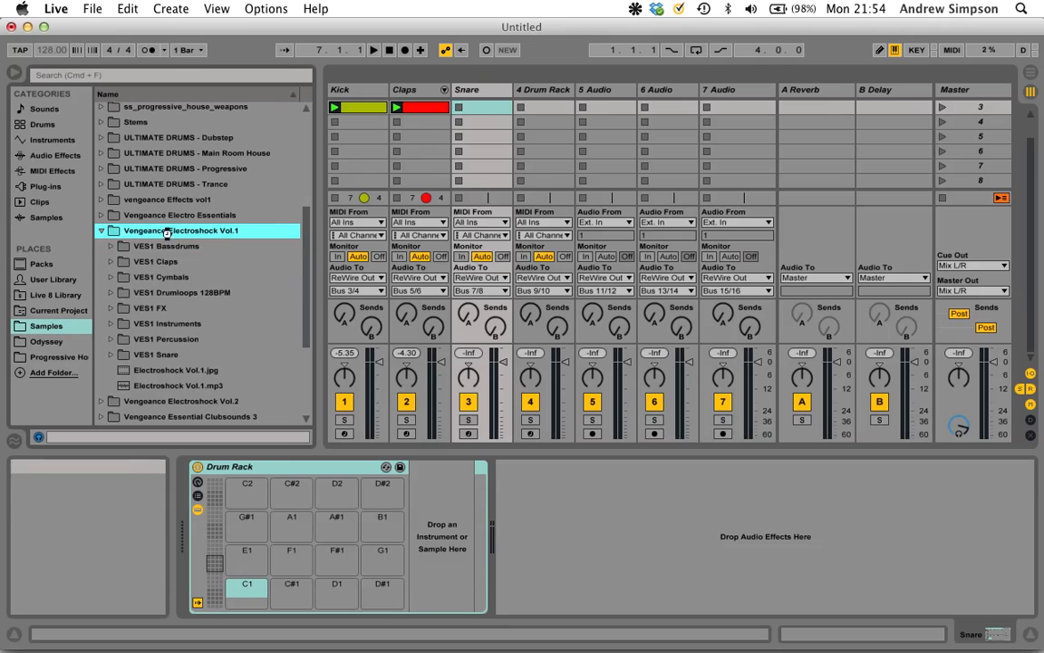
{"action": "key", "text": "Right"}
{"action": "key", "text": "Left"}
{"action": "key", "text": "Down"}
{"action": "key", "text": "Right"}
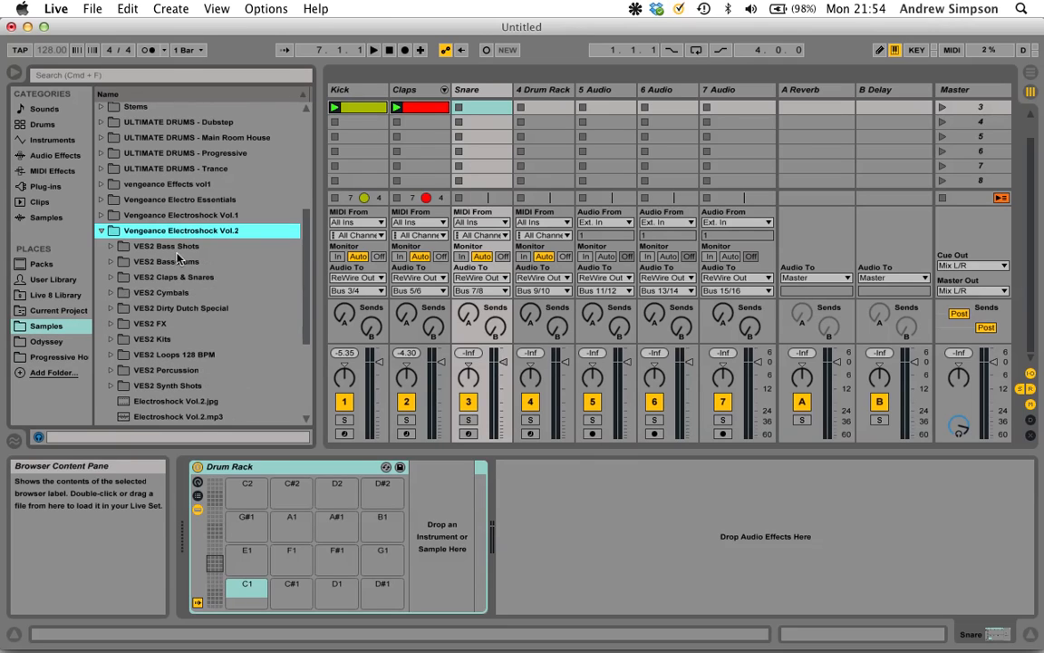
{"action": "double_click", "coordinate": [186, 275]}
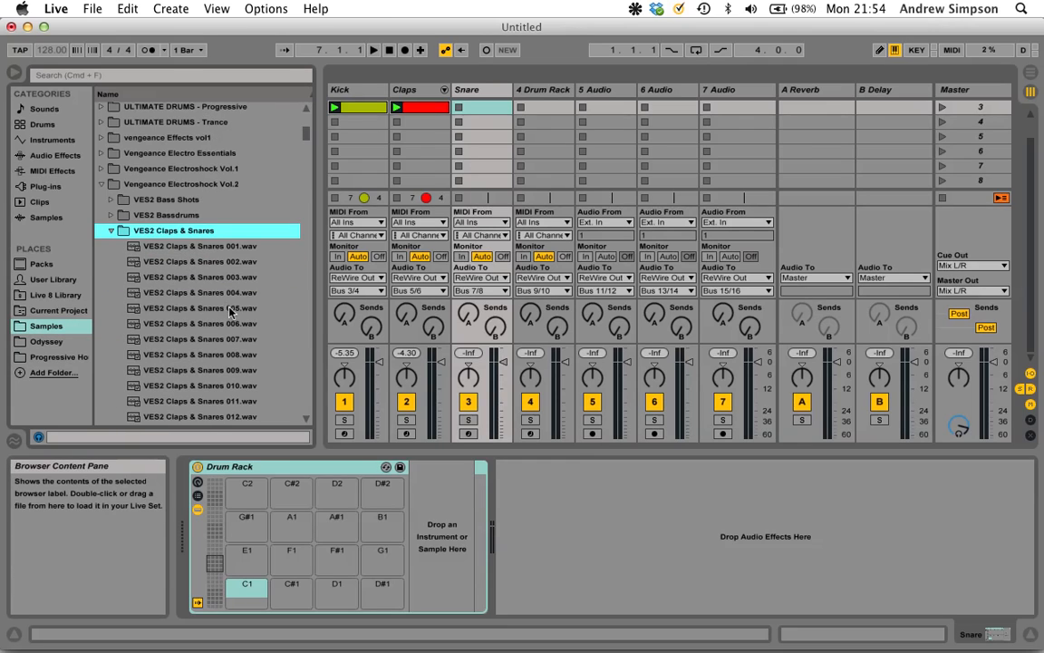
Step: Load VES2 Claps & Snares 004.wav onto pad C1 of the Snare track's Drum Rack and audition it against the loop
{"action": "left_click", "coordinate": [233, 298]}
{"action": "left_click_drag", "start_coordinate": [243, 308], "coordinate": [247, 600]}
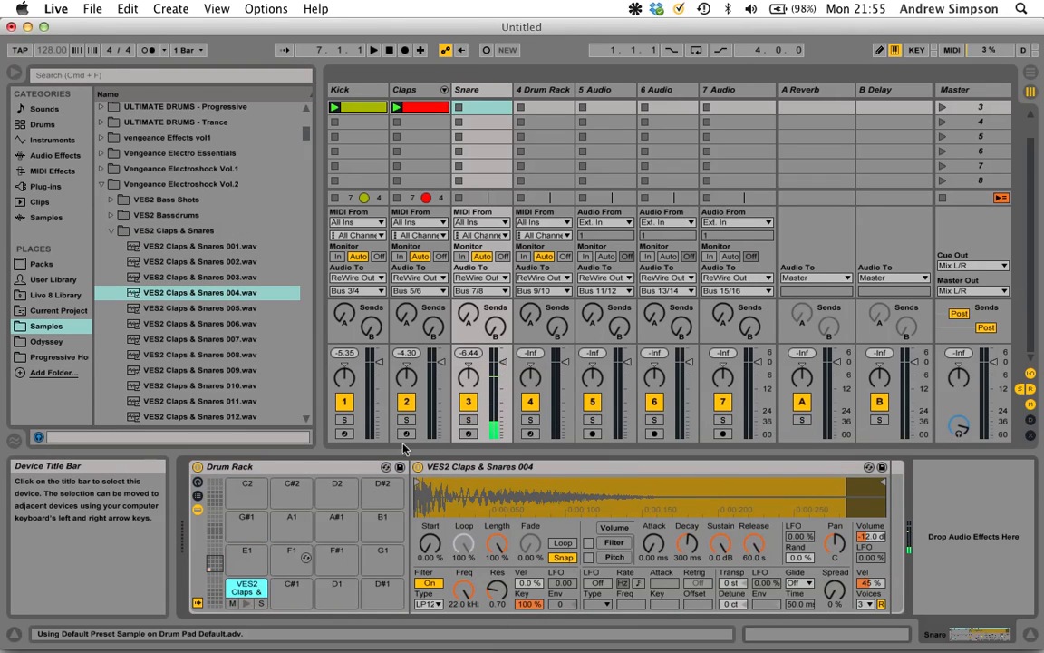
{"action": "key", "text": "space"}
{"action": "left_click", "coordinate": [247, 606]}
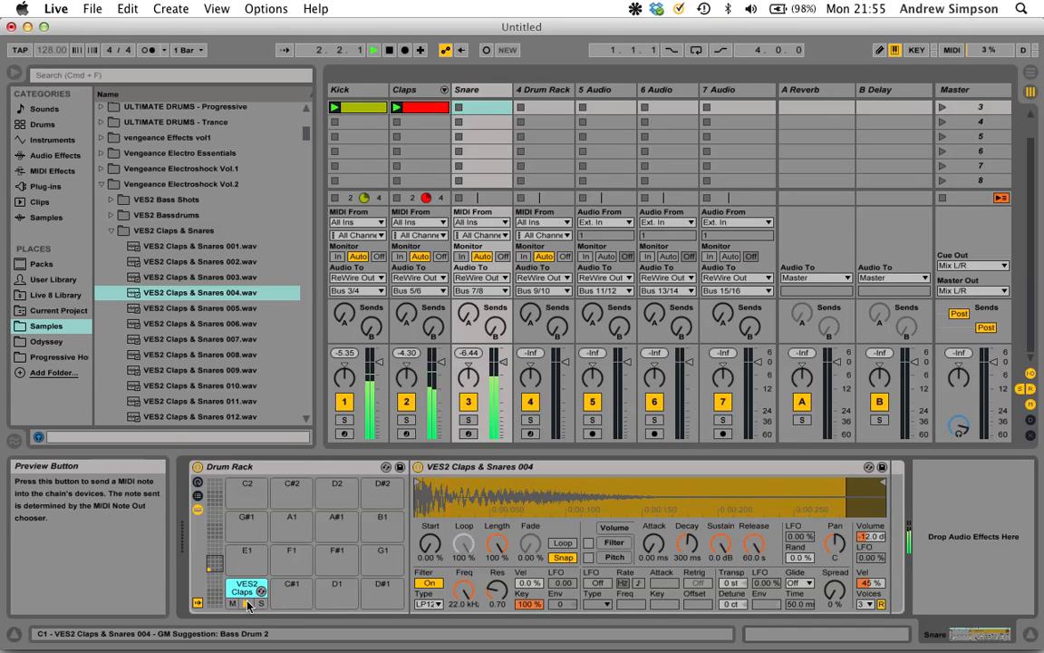
Step: Create a Snare MIDI clip in scene 3 with VES2 Claps & Snares 004 notes on beats 1.2 and 1.4, and play it back
{"action": "double_click", "coordinate": [483, 107]}
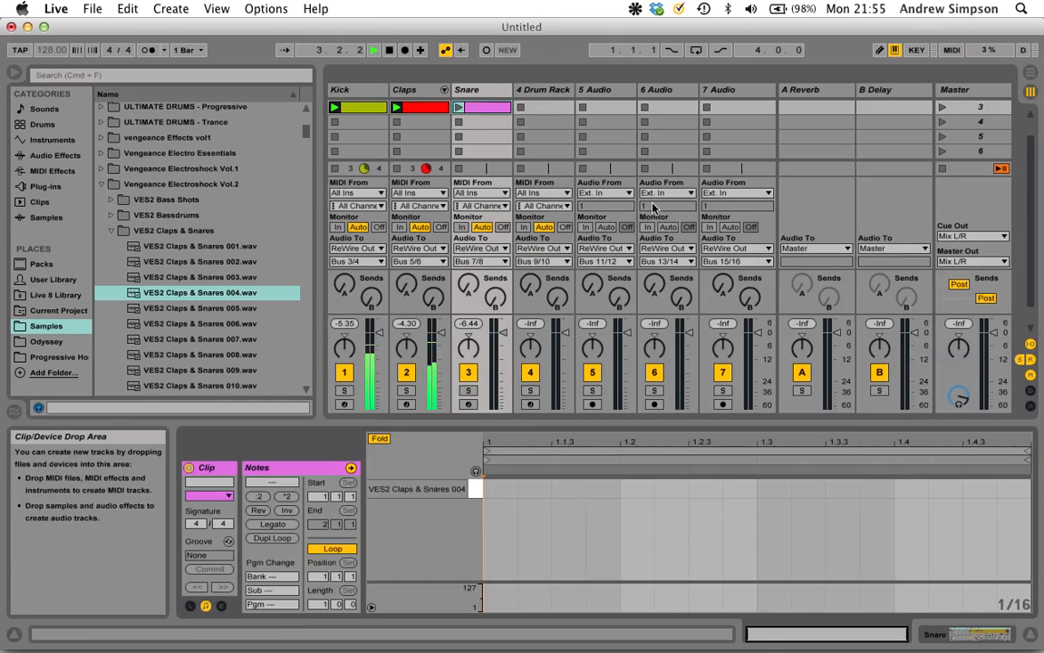
{"action": "key", "text": "space"}
{"action": "double_click", "coordinate": [648, 488]}
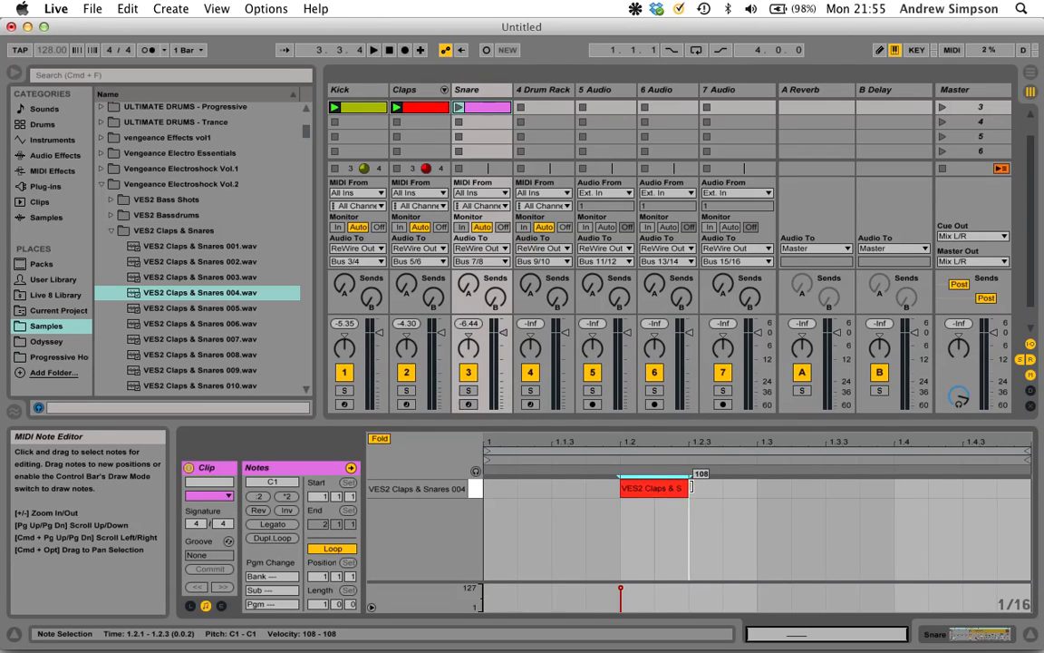
{"action": "double_click", "coordinate": [925, 495]}
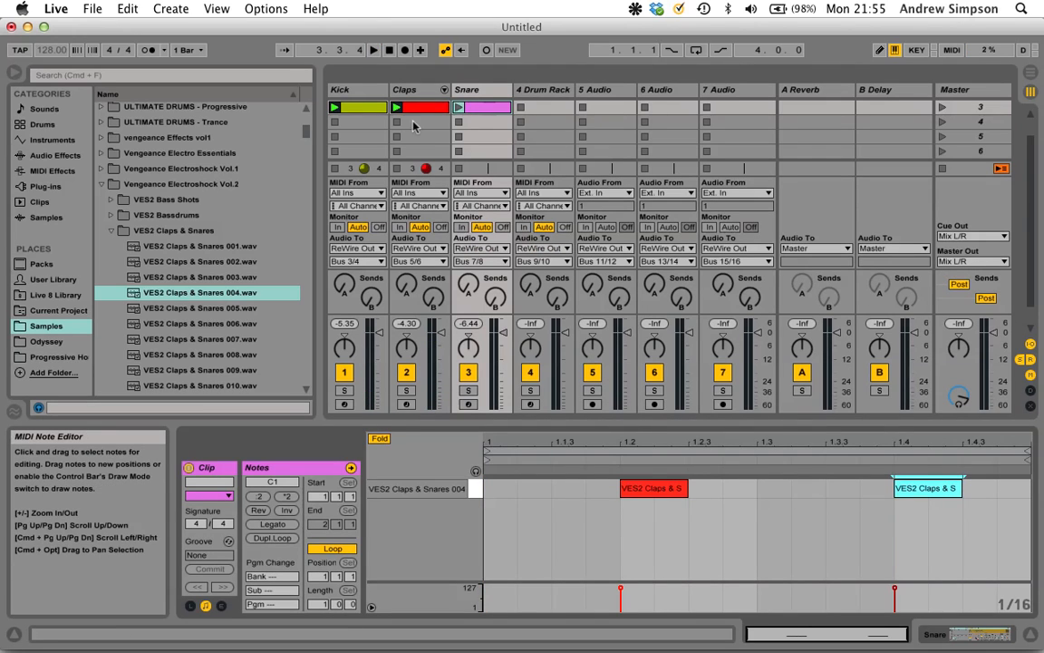
{"action": "left_click", "coordinate": [459, 107]}
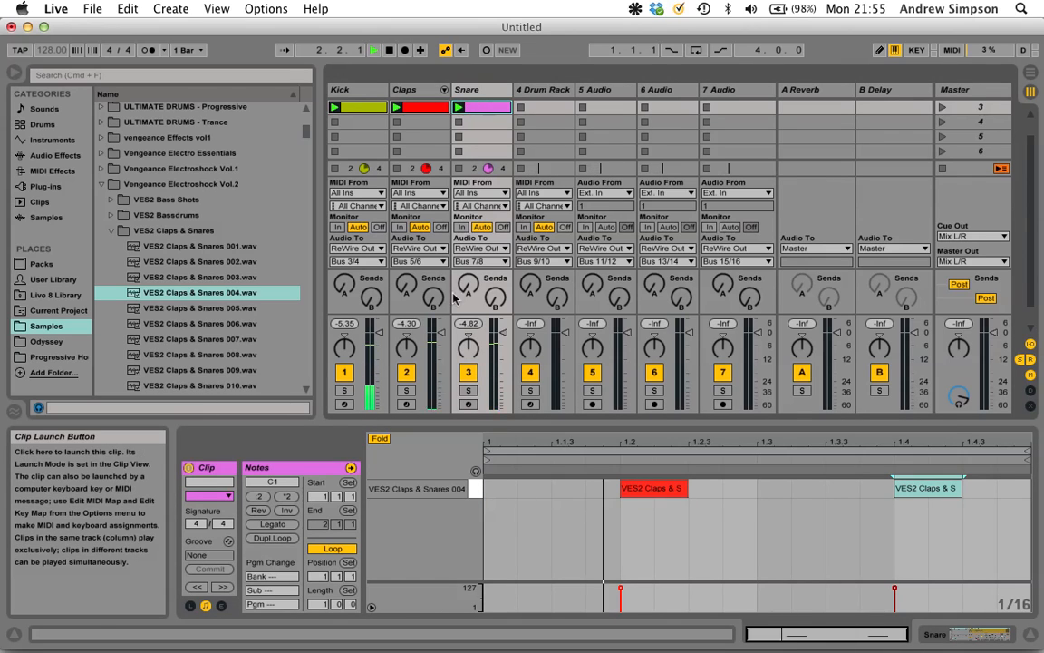
{"action": "key", "text": "space"}
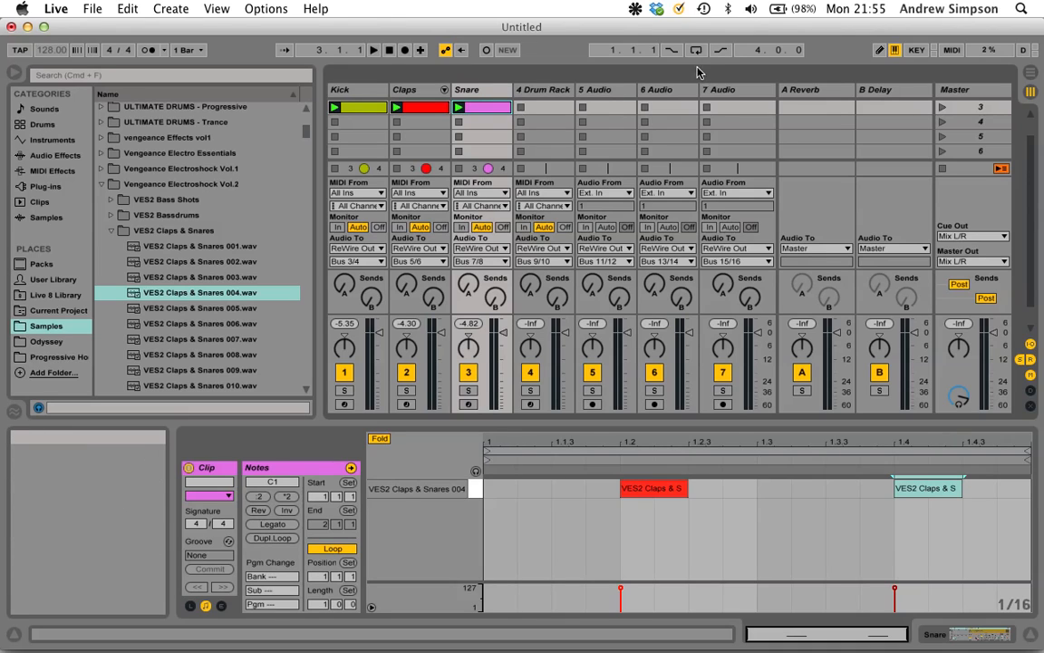
Step: Rename the 4 Drum Rack track as Hats and load a Drum Rack onto it
{"action": "left_click", "coordinate": [807, 32]}
{"action": "left_click", "coordinate": [505, 56]}
{"action": "left_click", "coordinate": [550, 91]}
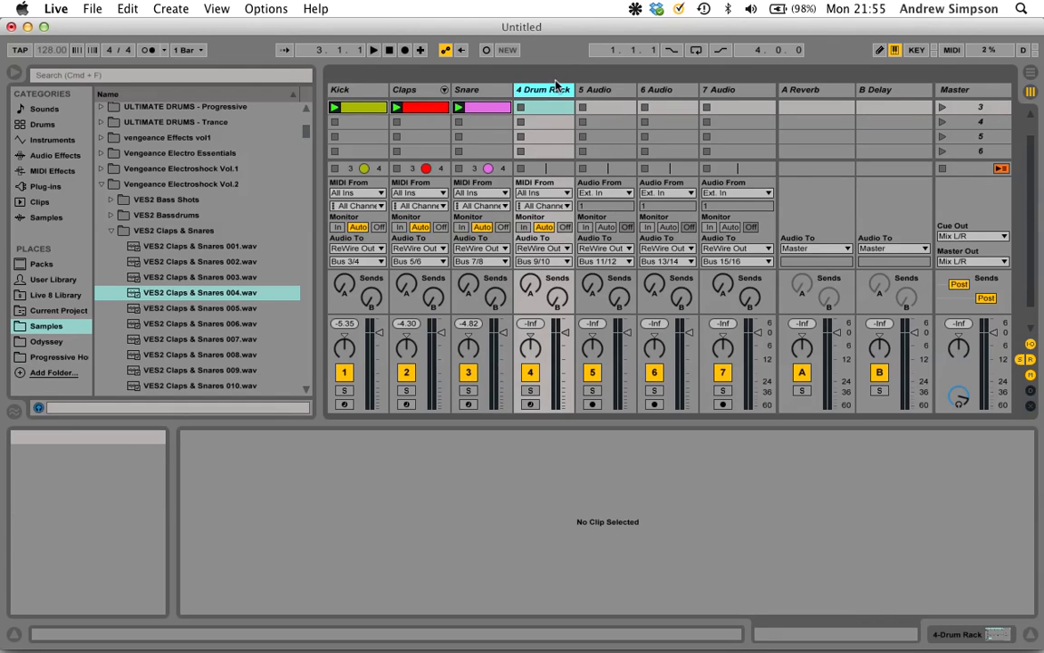
{"action": "key", "text": "super+r"}
{"action": "type", "text": "Hats"}
{"action": "key", "text": "Return"}
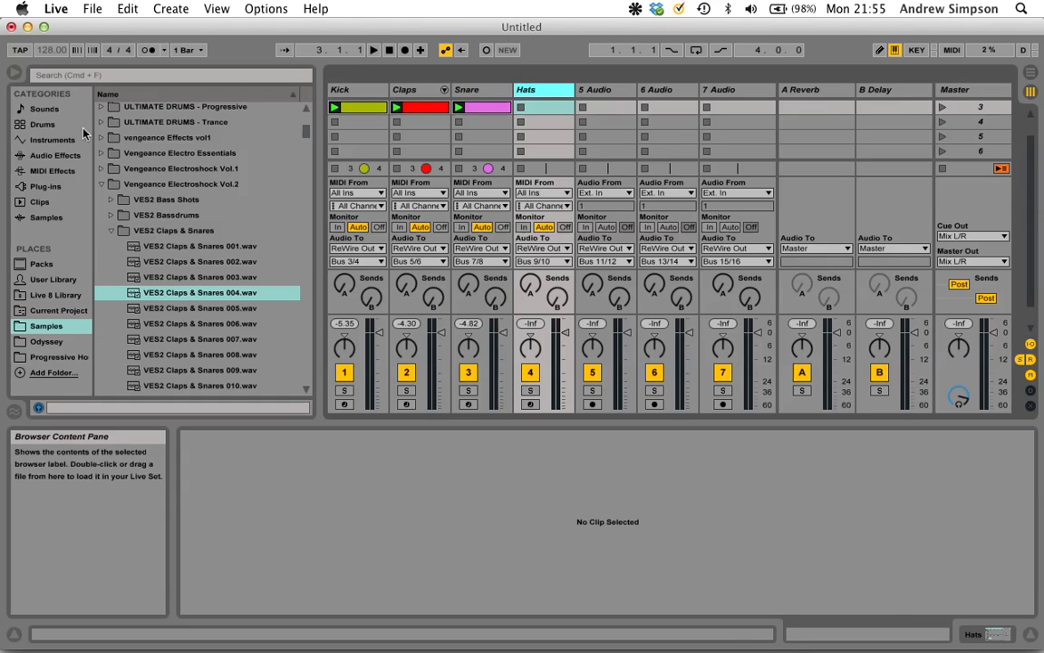
{"action": "left_click", "coordinate": [41, 124]}
{"action": "left_click_drag", "start_coordinate": [145, 124], "coordinate": [539, 93]}
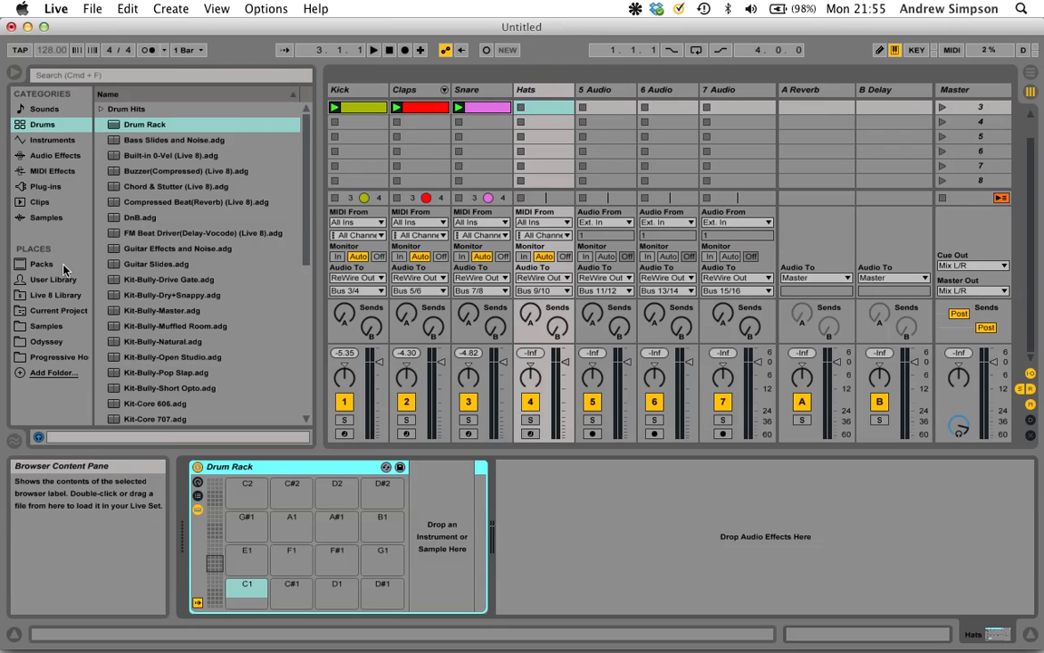
Step: Browse the Samples place to Vengeance Electroshock Vol.2 and open the VES2 Closed Hihat folder inside VES2 Cymbals
{"action": "left_click", "coordinate": [45, 326]}
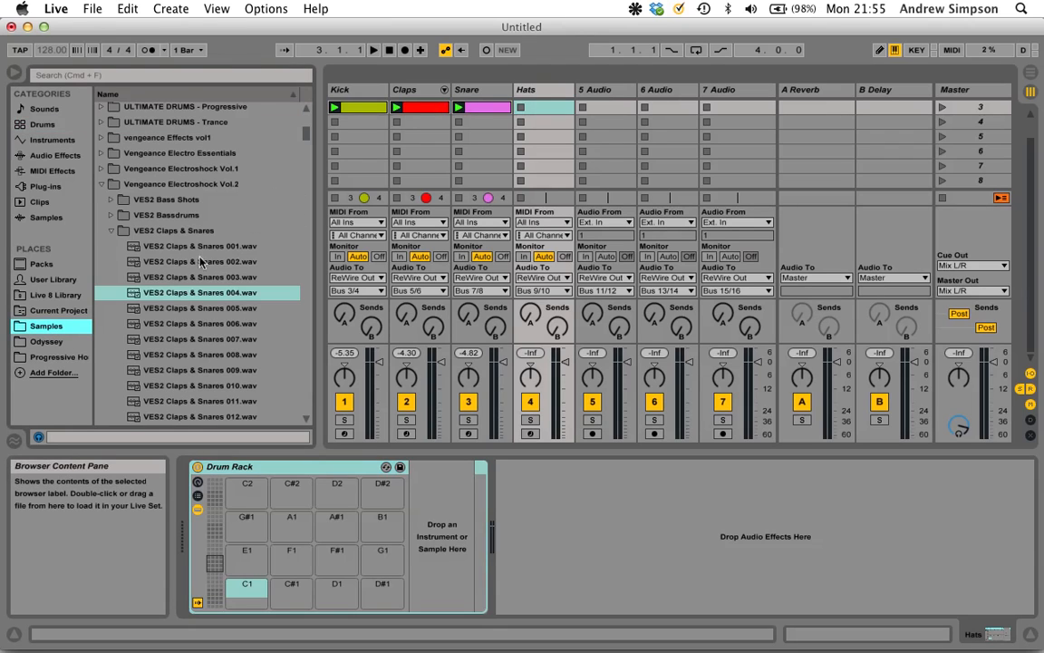
{"action": "left_click", "coordinate": [113, 231]}
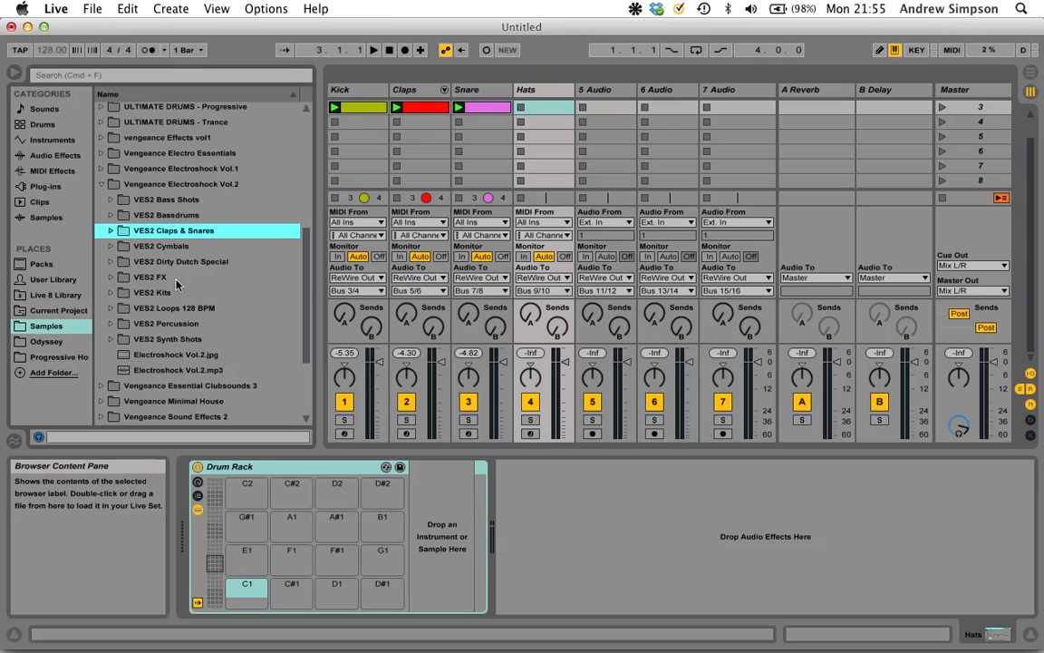
{"action": "left_click", "coordinate": [112, 246]}
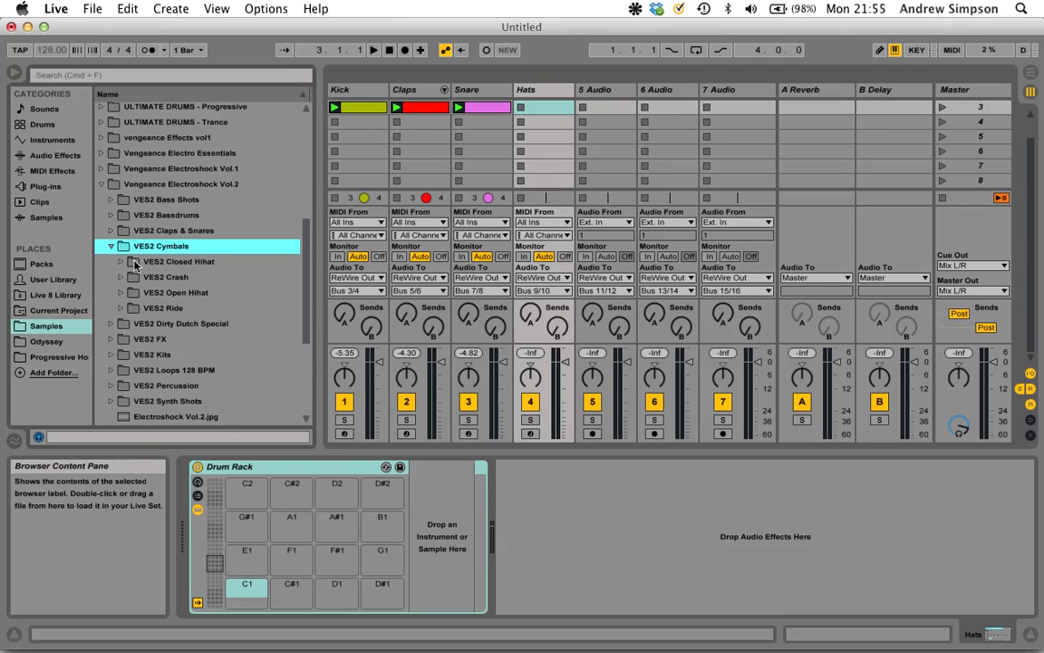
{"action": "left_click", "coordinate": [122, 262]}
Step: Load VES2 Closed Hihat 001.wav onto pad C1 of the Hats Drum Rack, audition it, and replace it with VES2 Closed Hihat 002.wav
{"action": "left_click", "coordinate": [175, 281]}
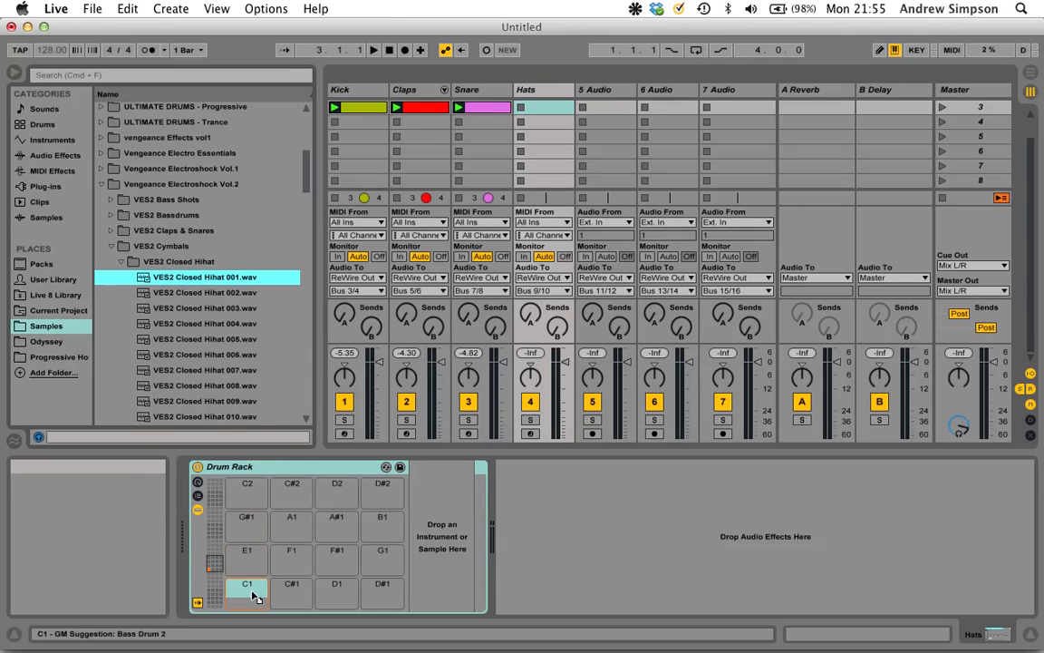
{"action": "left_click_drag", "start_coordinate": [290, 508], "coordinate": [247, 588]}
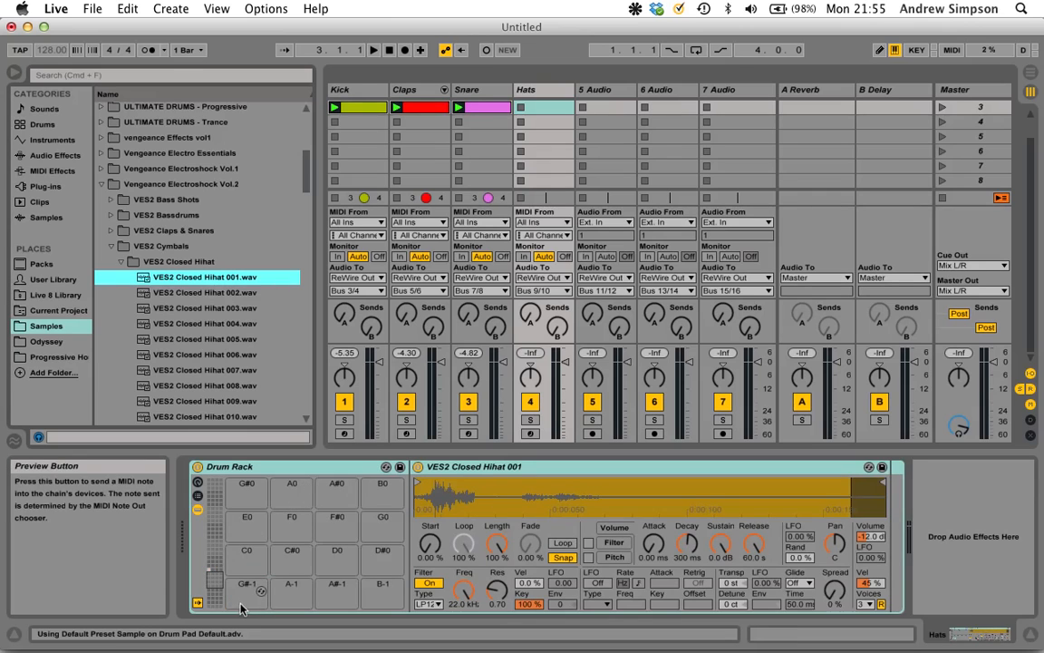
{"action": "left_click", "coordinate": [246, 602]}
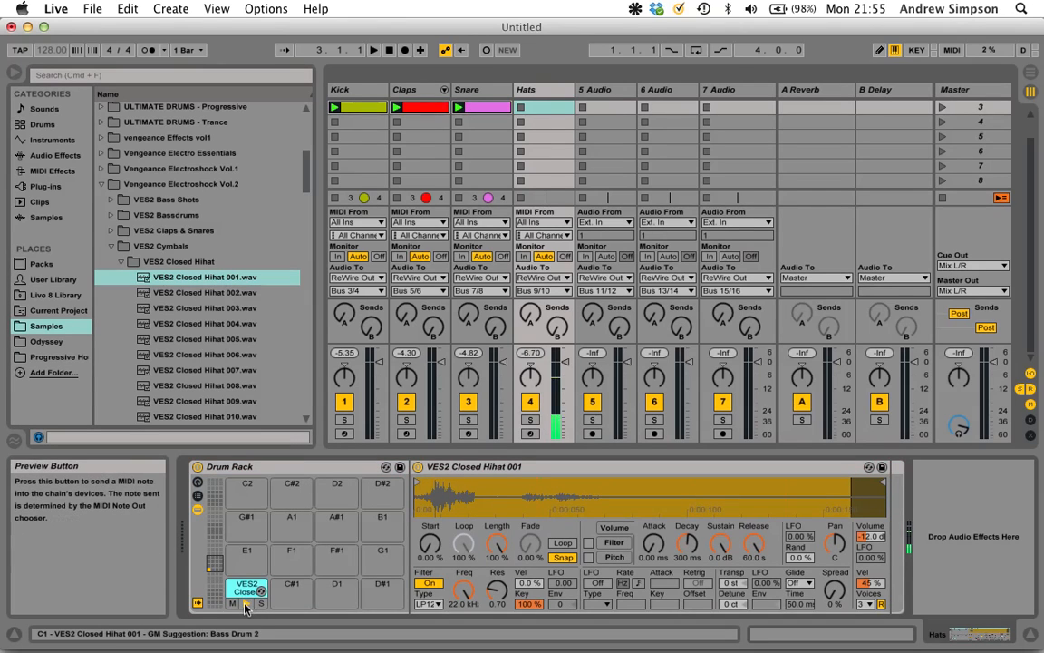
{"action": "key", "text": "Down"}
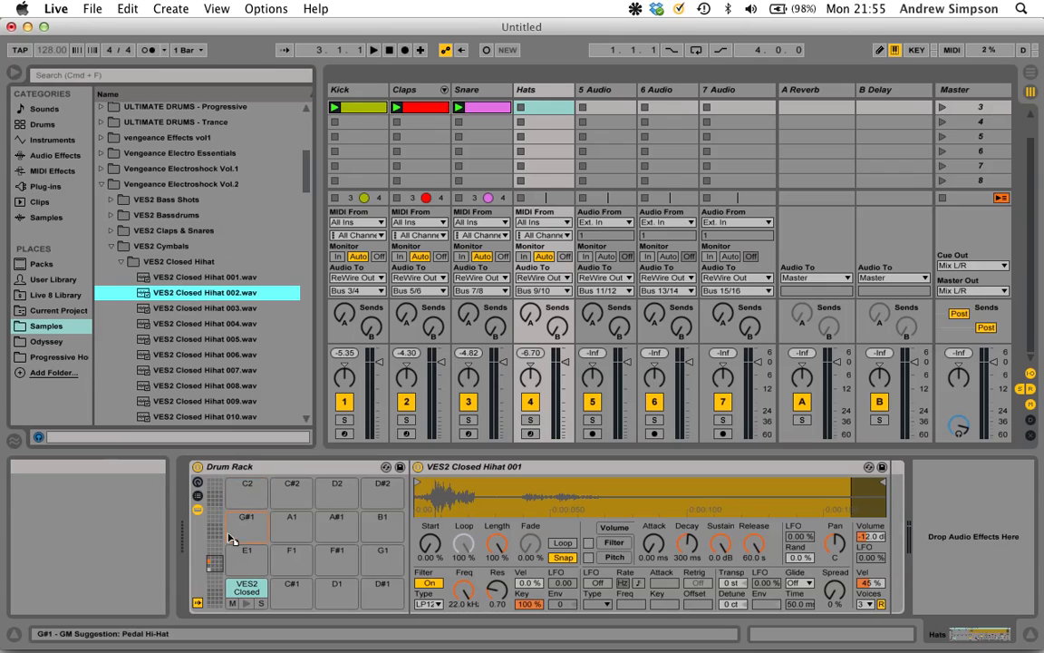
{"action": "left_click_drag", "start_coordinate": [205, 292], "coordinate": [249, 607]}
{"action": "left_click", "coordinate": [249, 604]}
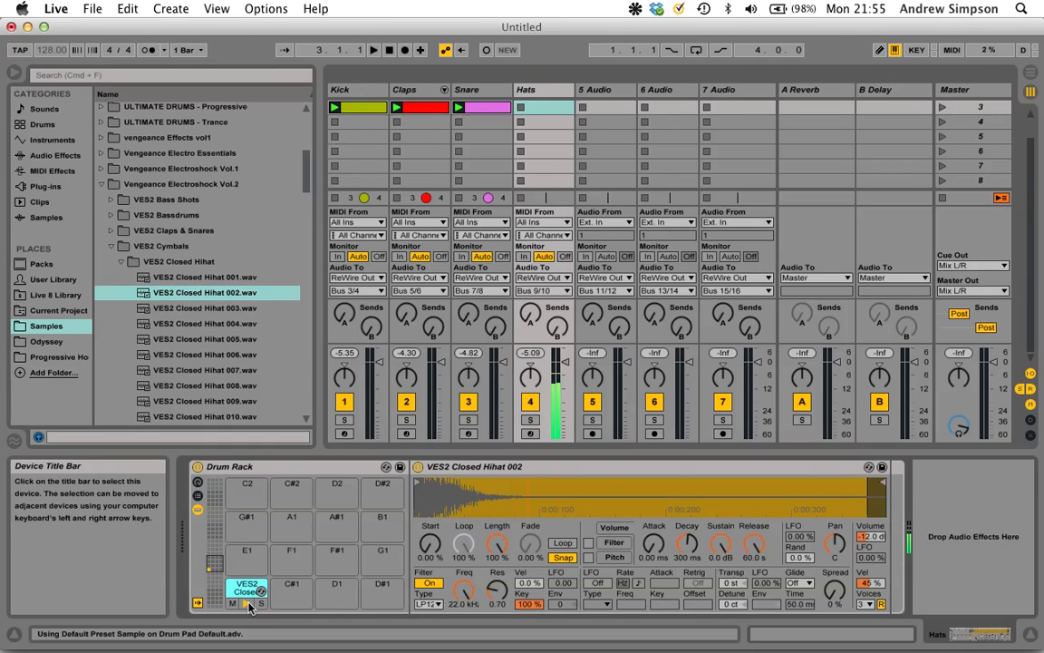
Step: Create a Hats MIDI clip in scene 3 with eighth-length hi-hat notes on 1.1.3, 1.2.3, 1.3.3 and 1.4.3, and launch it
{"action": "double_click", "coordinate": [542, 110]}
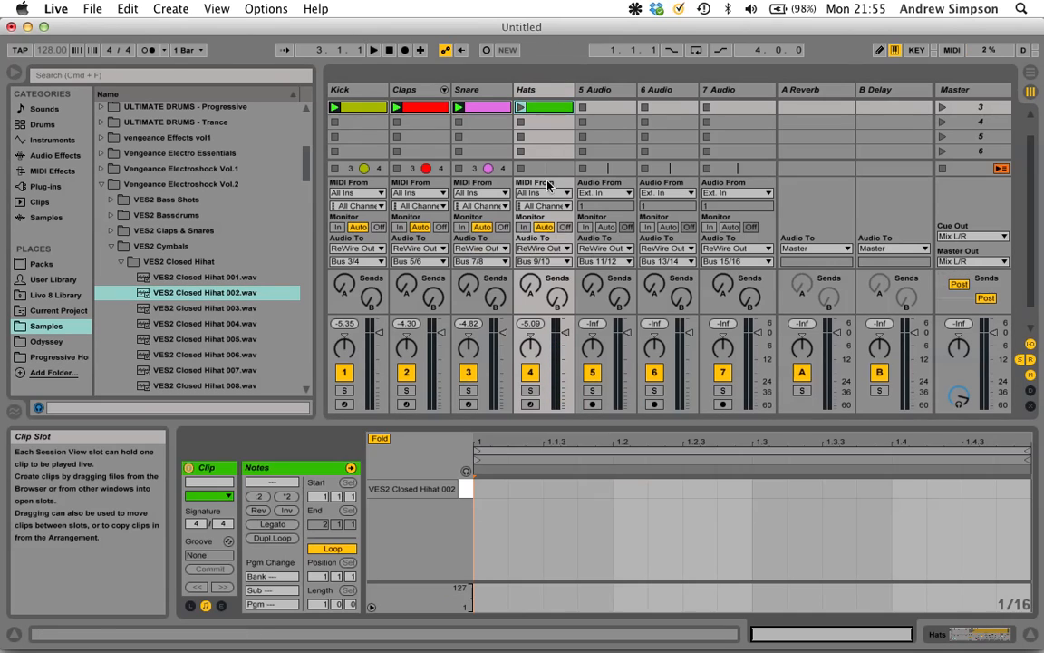
{"action": "double_click", "coordinate": [564, 489]}
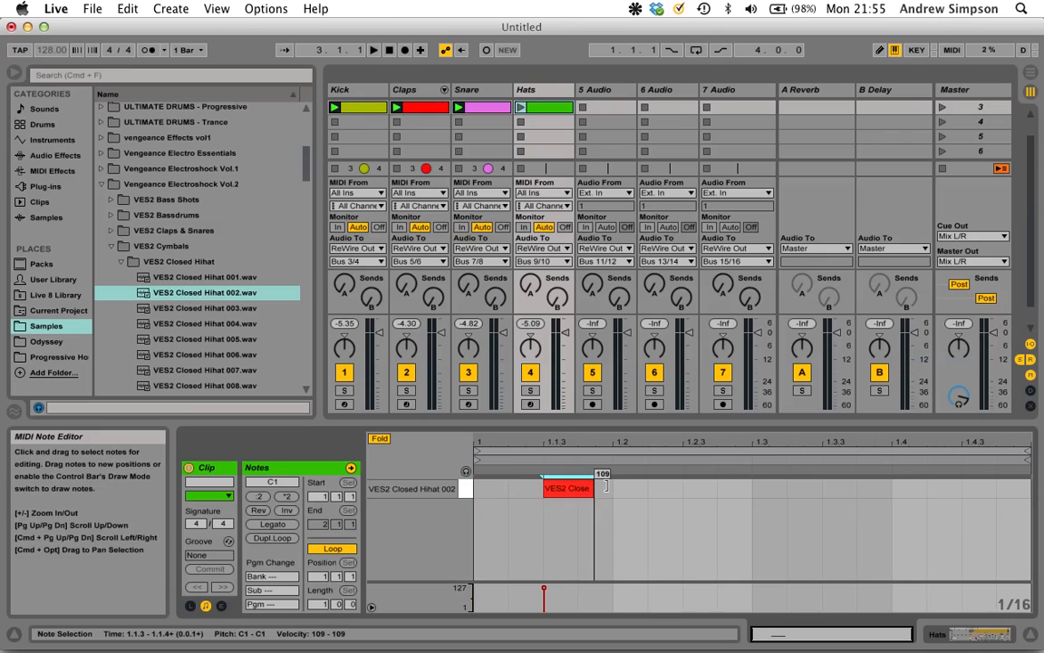
{"action": "left_click_drag", "start_coordinate": [706, 487], "coordinate": [746, 495]}
{"action": "double_click", "coordinate": [707, 490]}
{"action": "left_click", "coordinate": [838, 497]}
{"action": "left_click_drag", "start_coordinate": [837, 497], "coordinate": [884, 495]}
{"action": "double_click", "coordinate": [852, 489]}
{"action": "left_click", "coordinate": [965, 494]}
{"action": "left_click_drag", "start_coordinate": [964, 494], "coordinate": [1017, 487]}
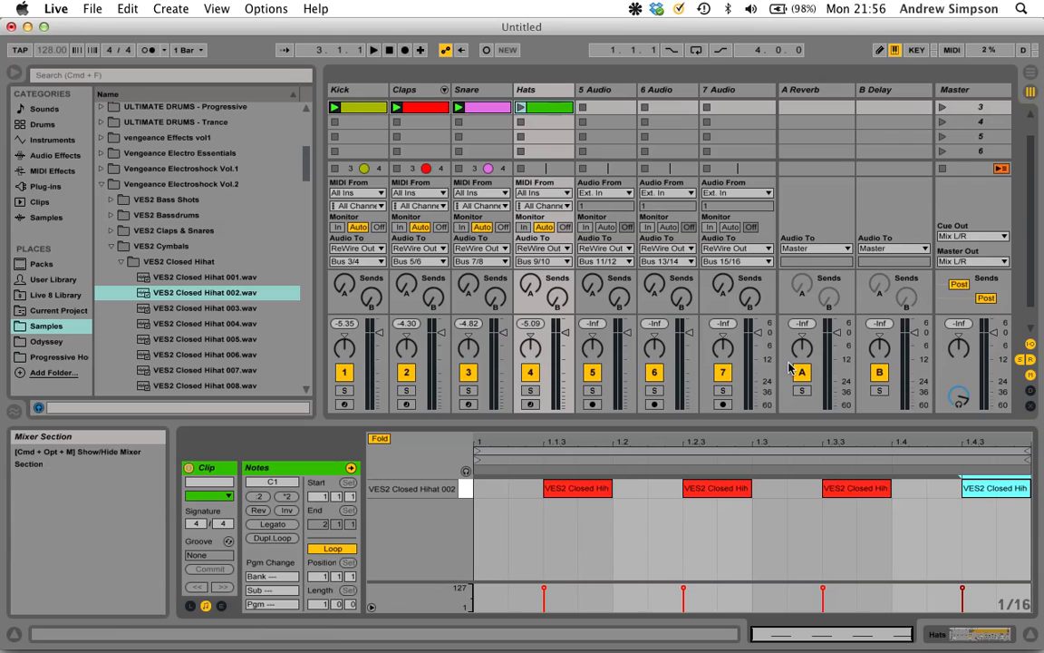
{"action": "left_click", "coordinate": [522, 107]}
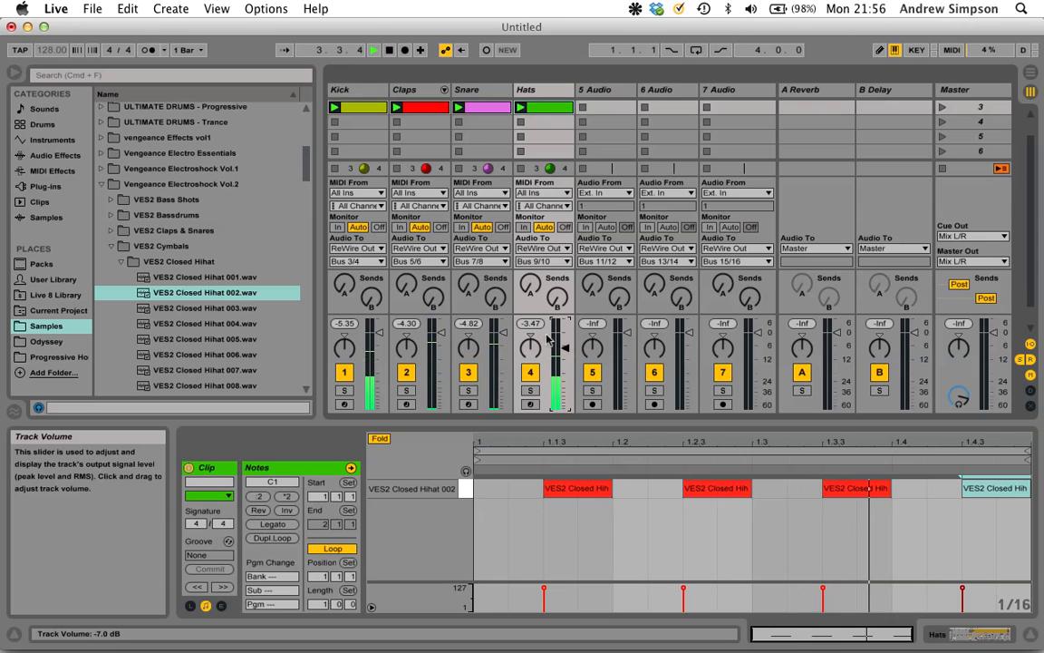
Step: Hot-swap the sample on the Hats rack's C1 pad through VES2 Closed Hihat 003 to 010 while the loop plays
{"action": "double_click", "coordinate": [536, 89]}
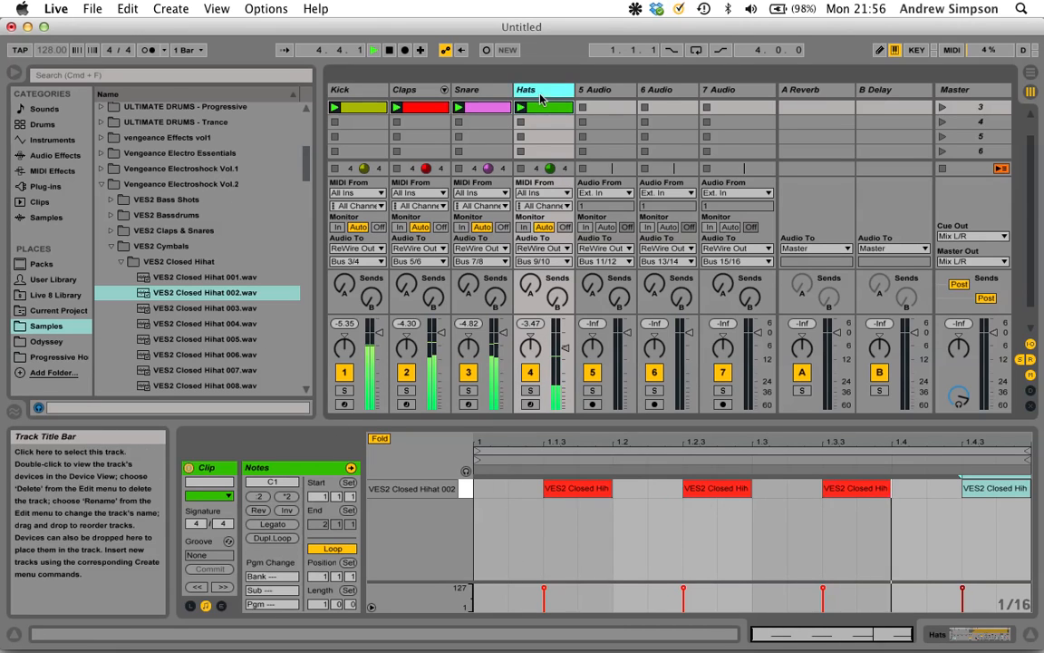
{"action": "left_click", "coordinate": [261, 591]}
{"action": "key", "text": "Down"}
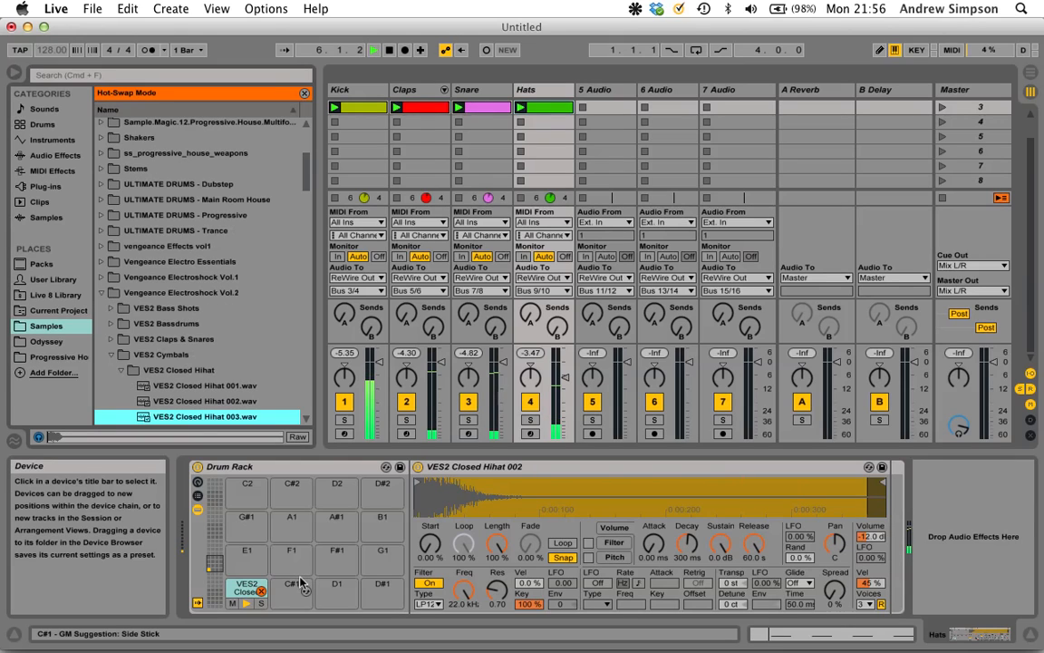
{"action": "key", "text": "Return"}
{"action": "key", "text": "Down"}
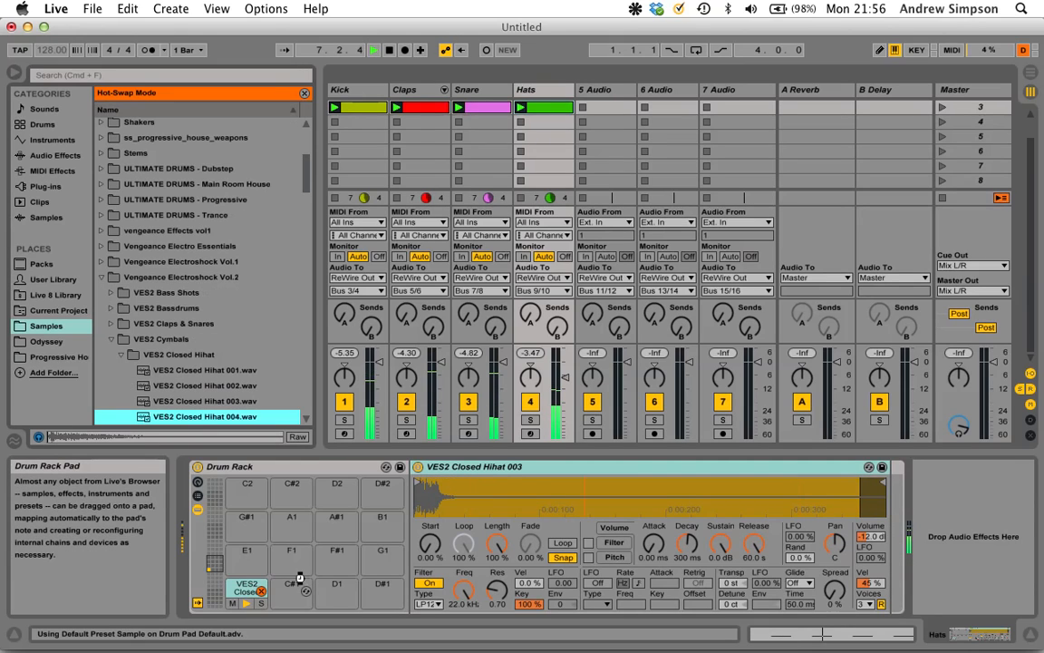
{"action": "key", "text": "Return"}
{"action": "key", "text": "Down"}
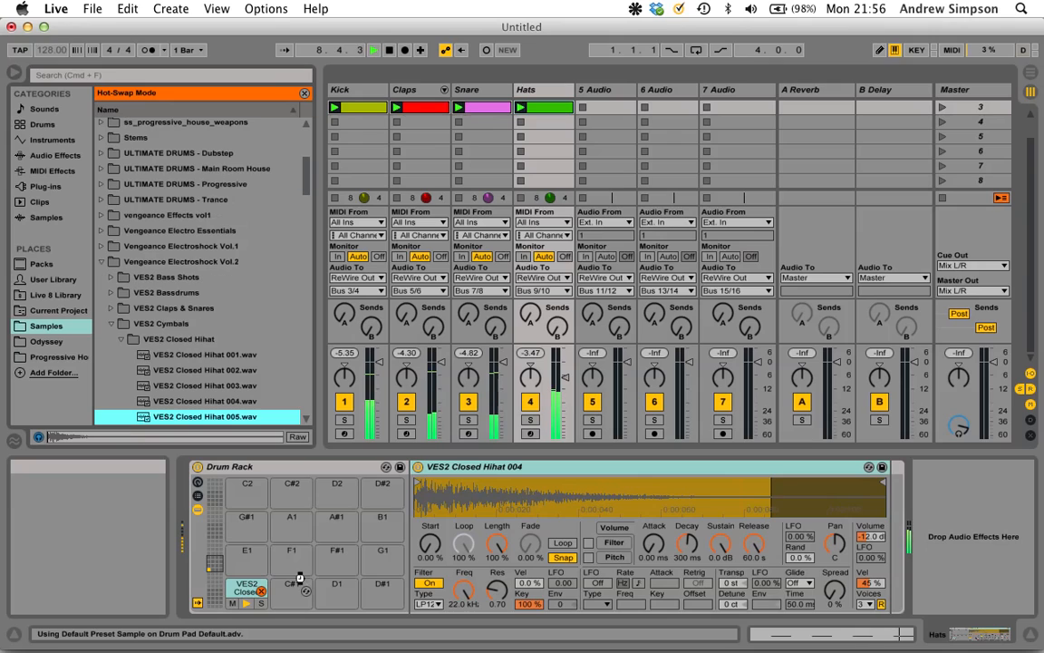
{"action": "key", "text": "Return"}
{"action": "key", "text": "Down"}
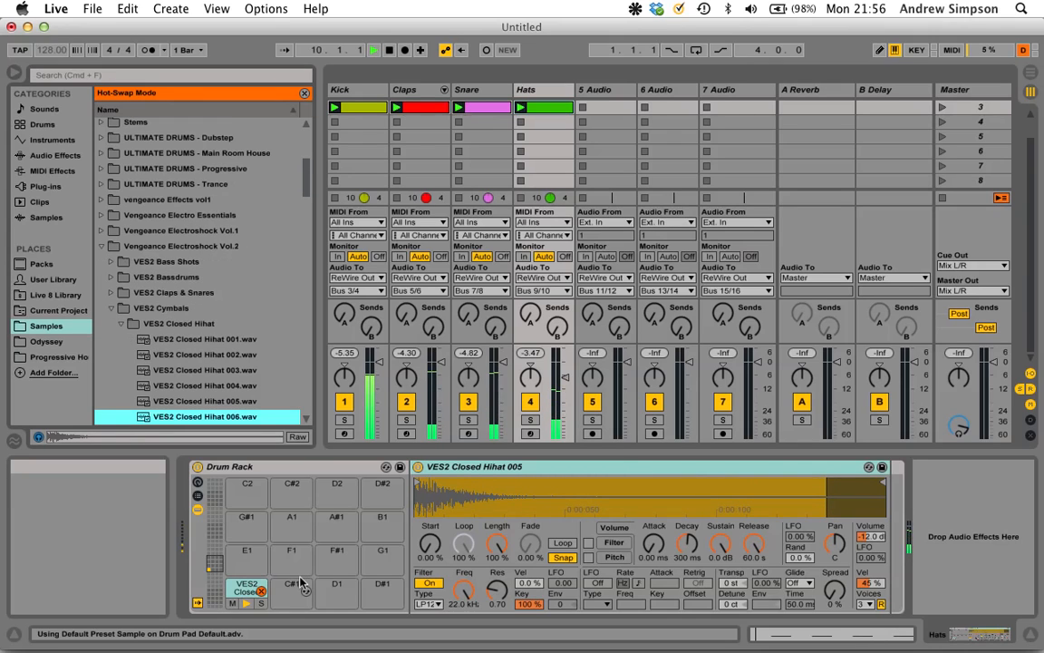
{"action": "key", "text": "Return"}
{"action": "key", "text": "Down"}
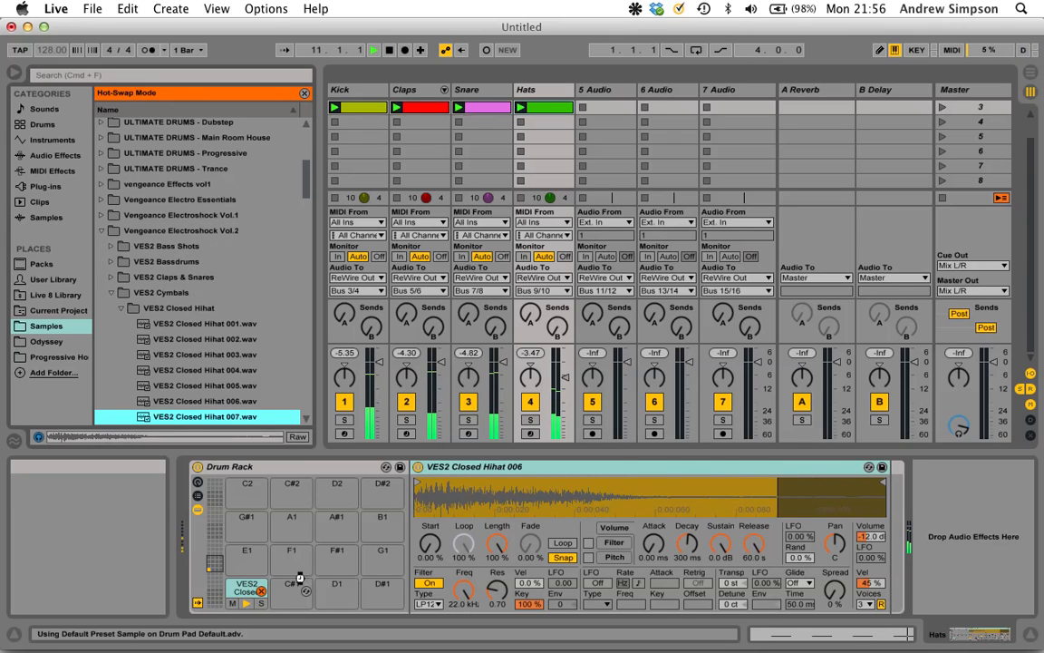
{"action": "key", "text": "Return"}
{"action": "key", "text": "Down"}
{"action": "key", "text": "Return"}
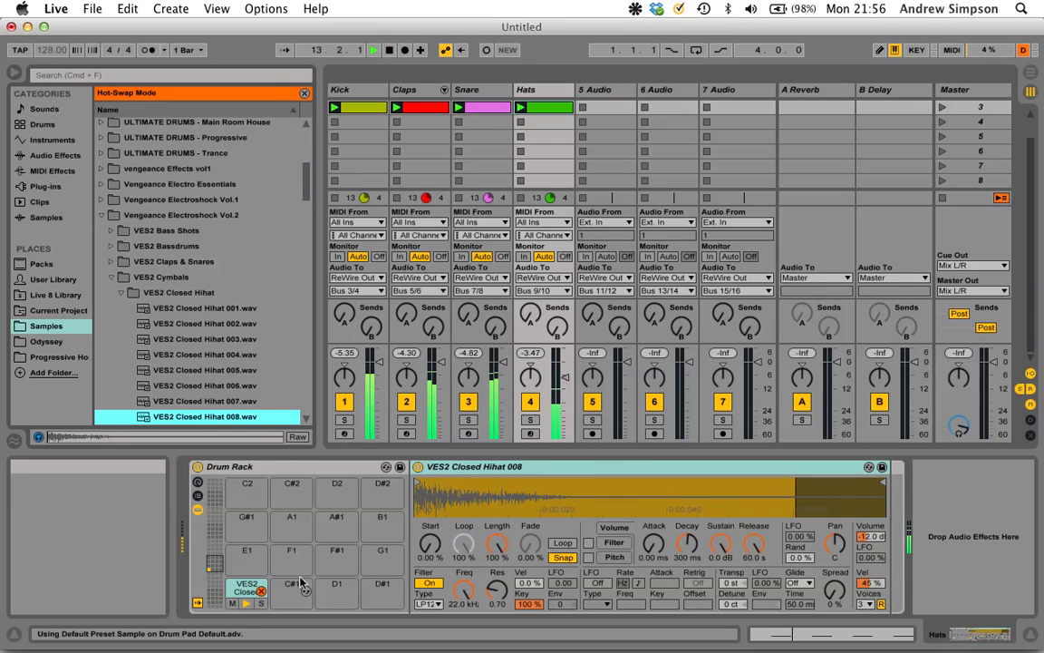
{"action": "key", "text": "Down"}
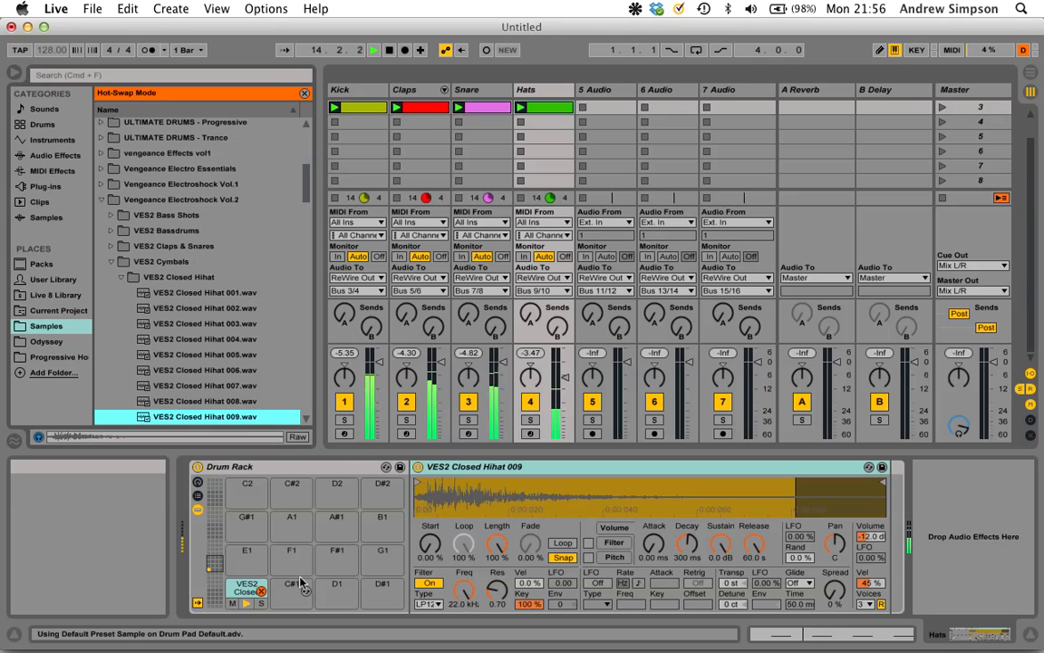
{"action": "key", "text": "Return"}
{"action": "key", "text": "Down"}
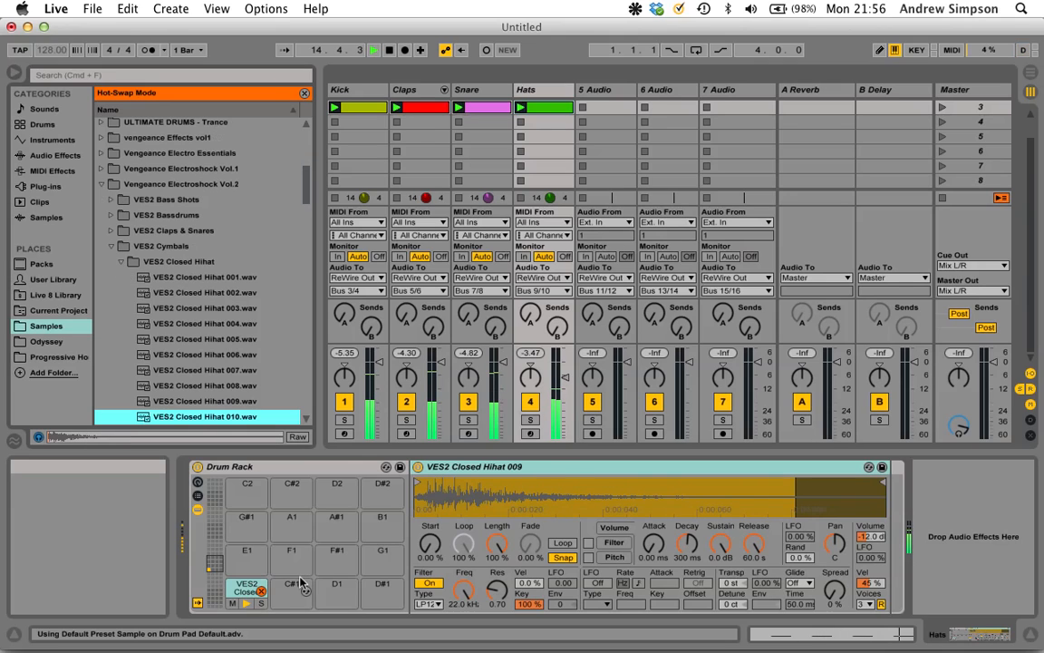
{"action": "key", "text": "Return"}
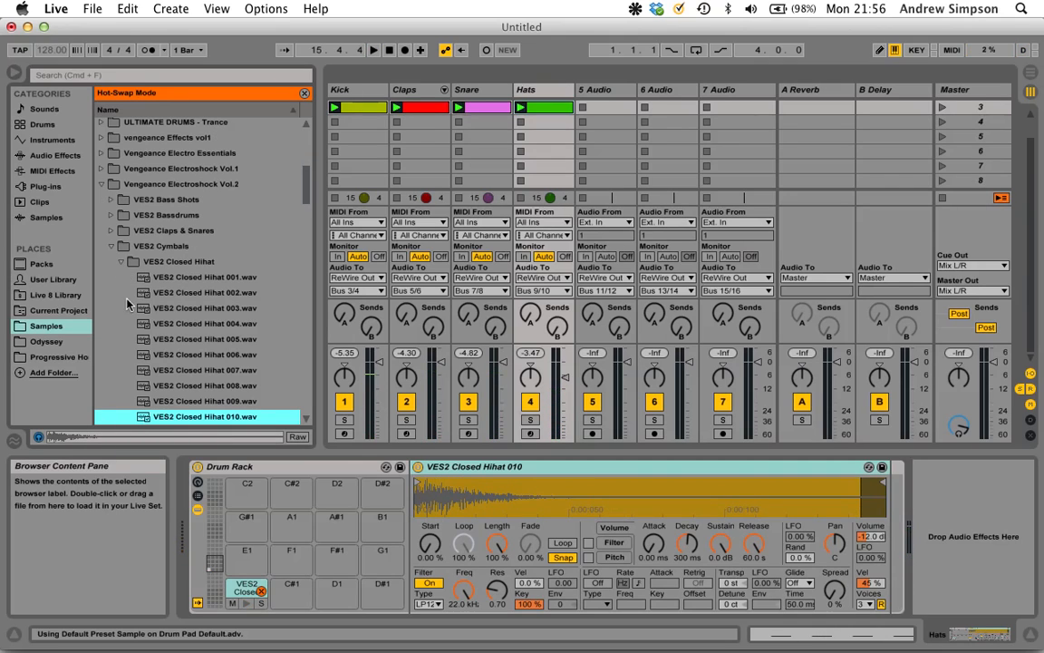
Step: Browse to the VES1 Closed Hihats folder in Vengeance Electroshock Vol.1 and swap VES1 CL Hihat 001.wav onto the Hats pad
{"action": "left_click", "coordinate": [139, 263]}
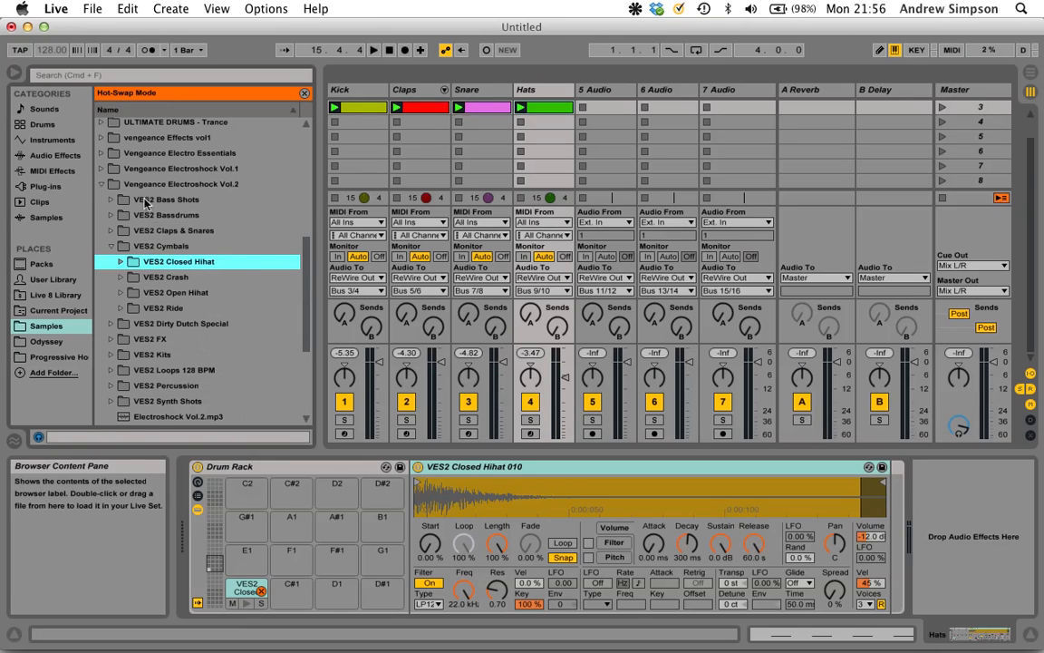
{"action": "left_click", "coordinate": [138, 186]}
{"action": "left_click", "coordinate": [154, 228]}
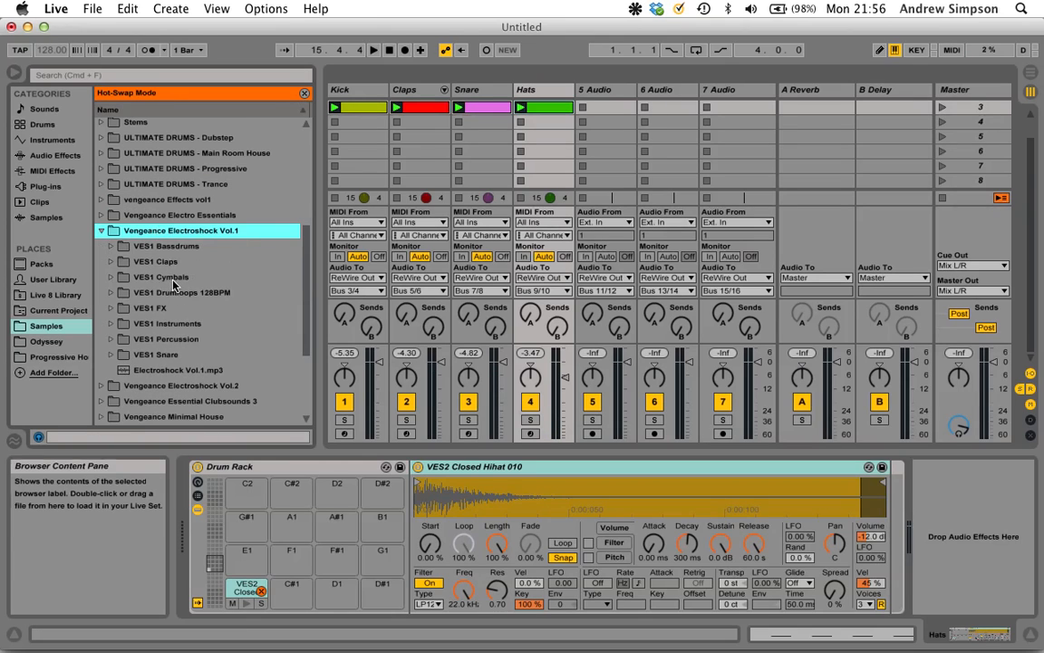
{"action": "left_click", "coordinate": [164, 276]}
{"action": "left_click", "coordinate": [175, 292]}
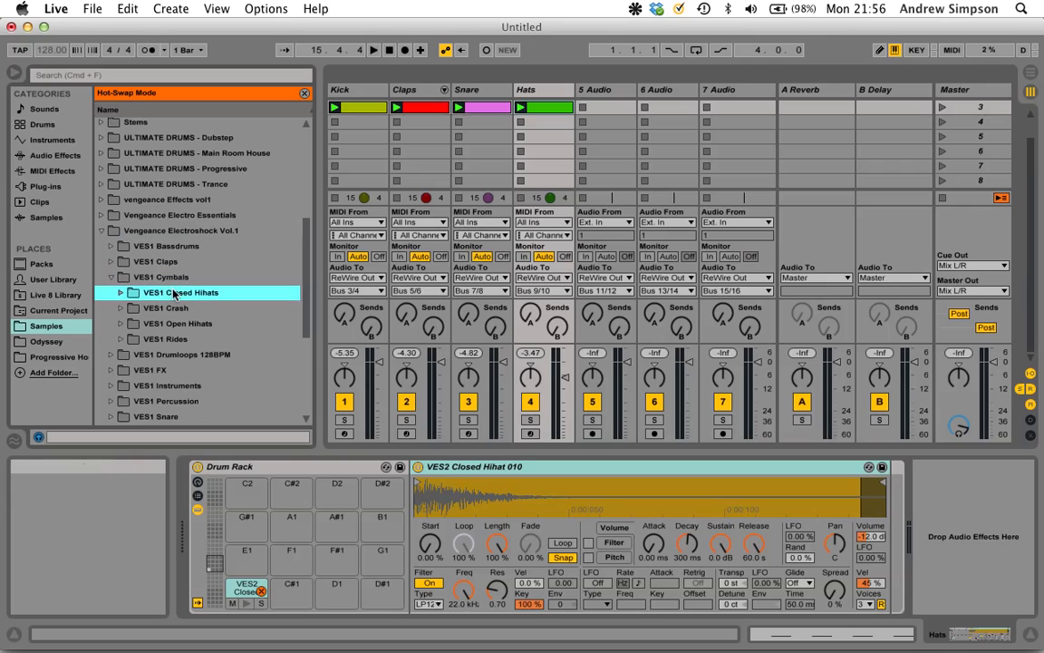
{"action": "left_click", "coordinate": [176, 309]}
{"action": "double_click", "coordinate": [176, 308]}
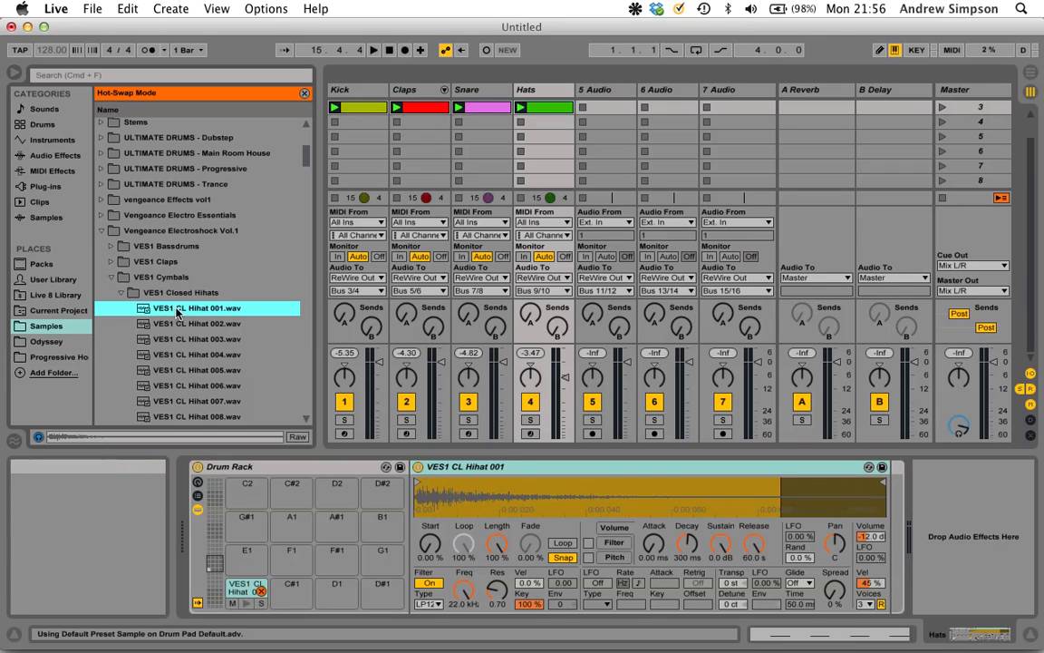
Step: Play the loop, raise the Hats track volume slightly, and stop playback
{"action": "key", "text": "space"}
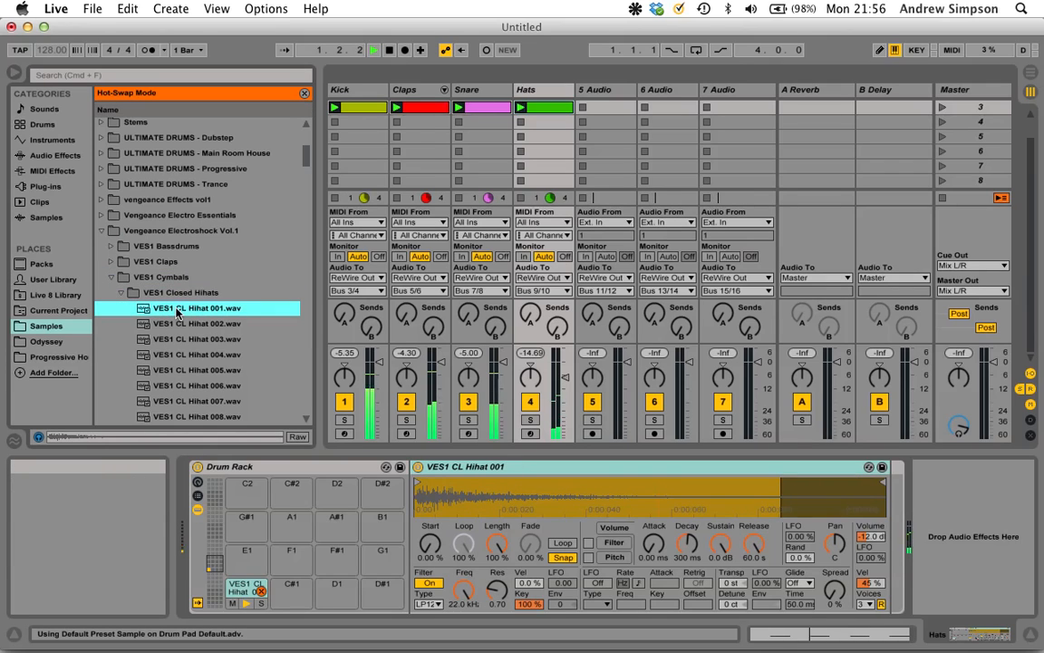
{"action": "left_click_drag", "start_coordinate": [565, 378], "coordinate": [565, 369]}
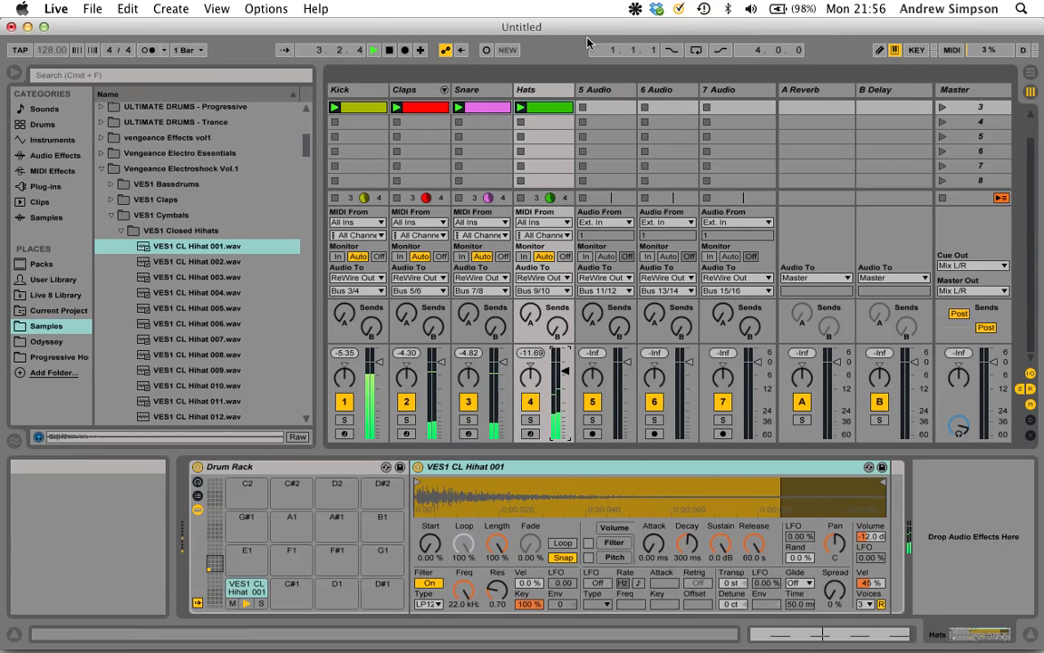
{"action": "key", "text": "space"}
Step: Open the VES1 Drumloops 128BPM folder and place VES1 Loops 128BPM 001.wav in the 5 Audio track's scene 3 slot
{"action": "double_click", "coordinate": [155, 228]}
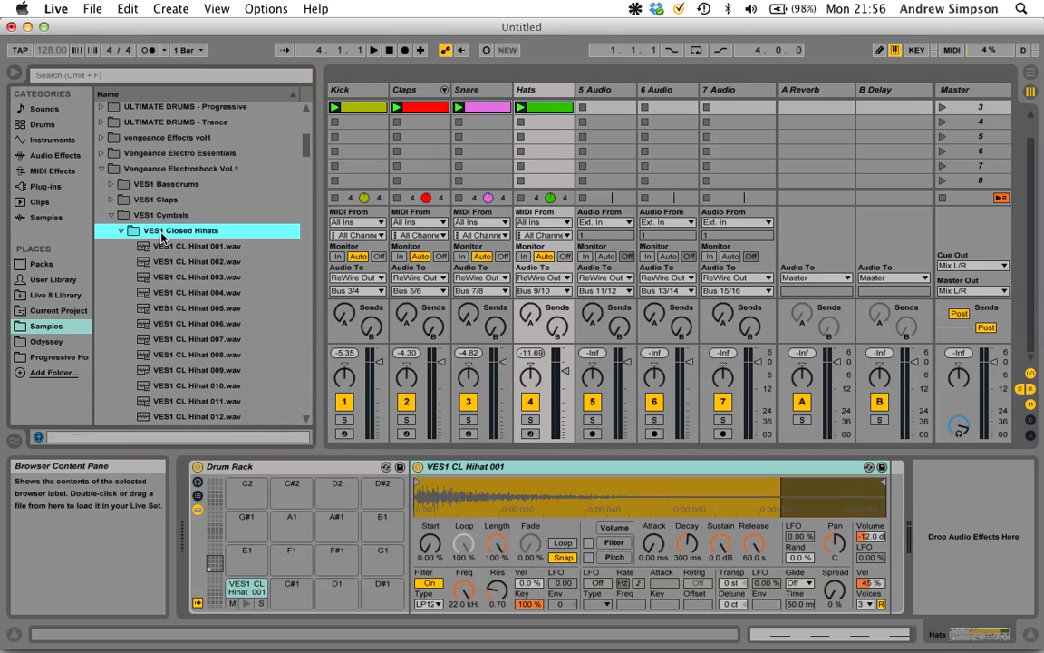
{"action": "left_click", "coordinate": [164, 219]}
{"action": "double_click", "coordinate": [166, 217]}
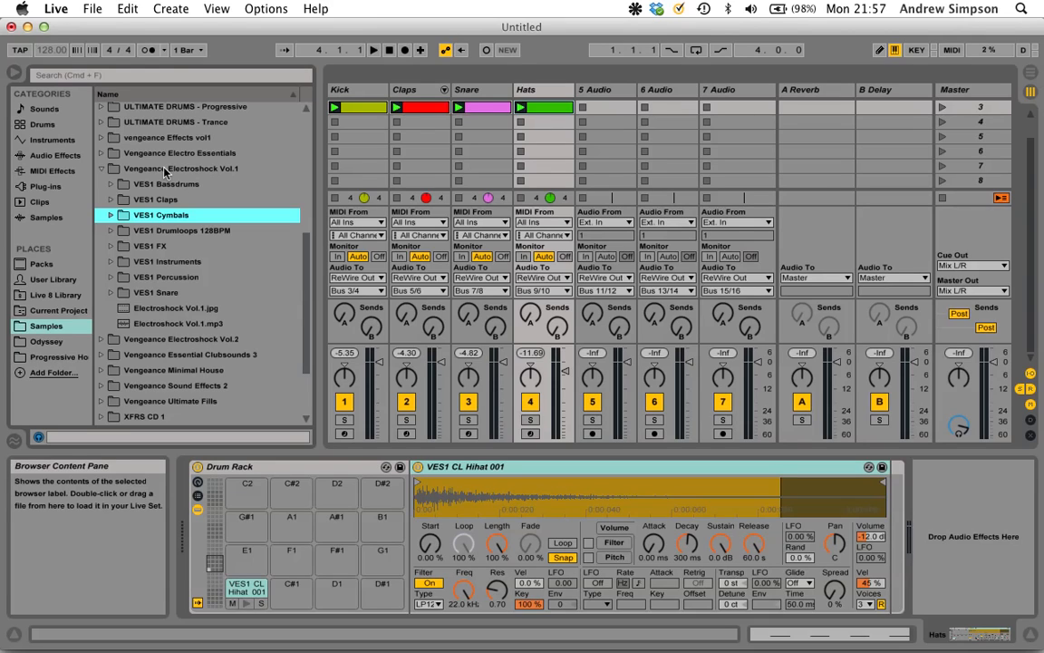
{"action": "left_click", "coordinate": [198, 230]}
{"action": "key", "text": "Right"}
{"action": "left_click", "coordinate": [196, 246]}
{"action": "left_click_drag", "start_coordinate": [196, 247], "coordinate": [604, 111]}
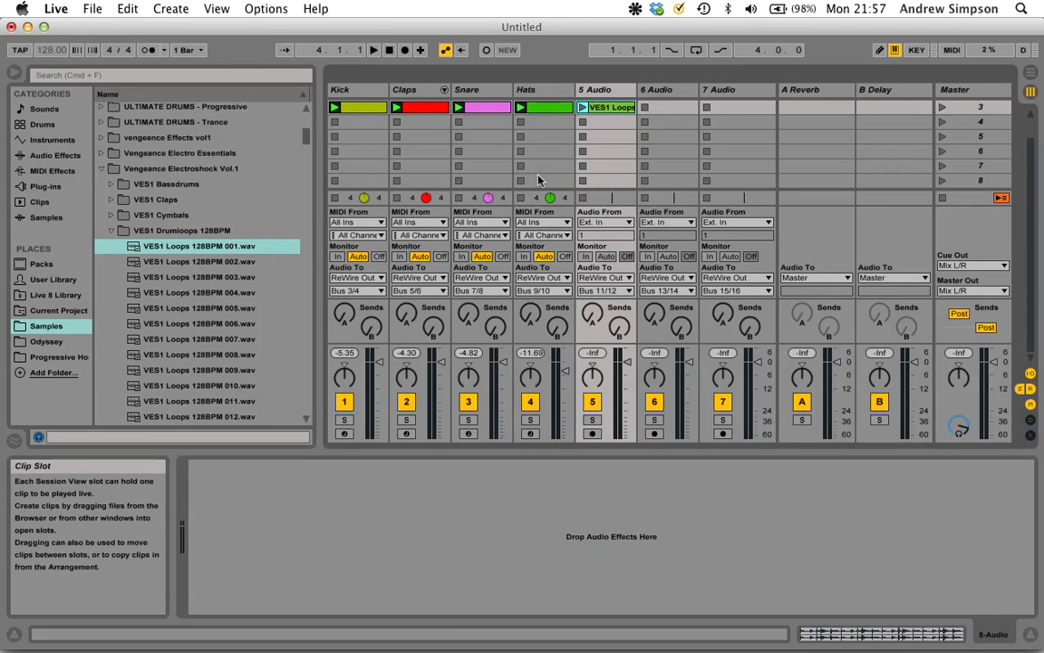
Step: Switch to Logic Pro and lower the volume of Aux 22, the RW:Bus 11 channel, to -6.0 dB
{"action": "key", "text": "super+Tab"}
{"action": "key", "text": "super+Tab"}
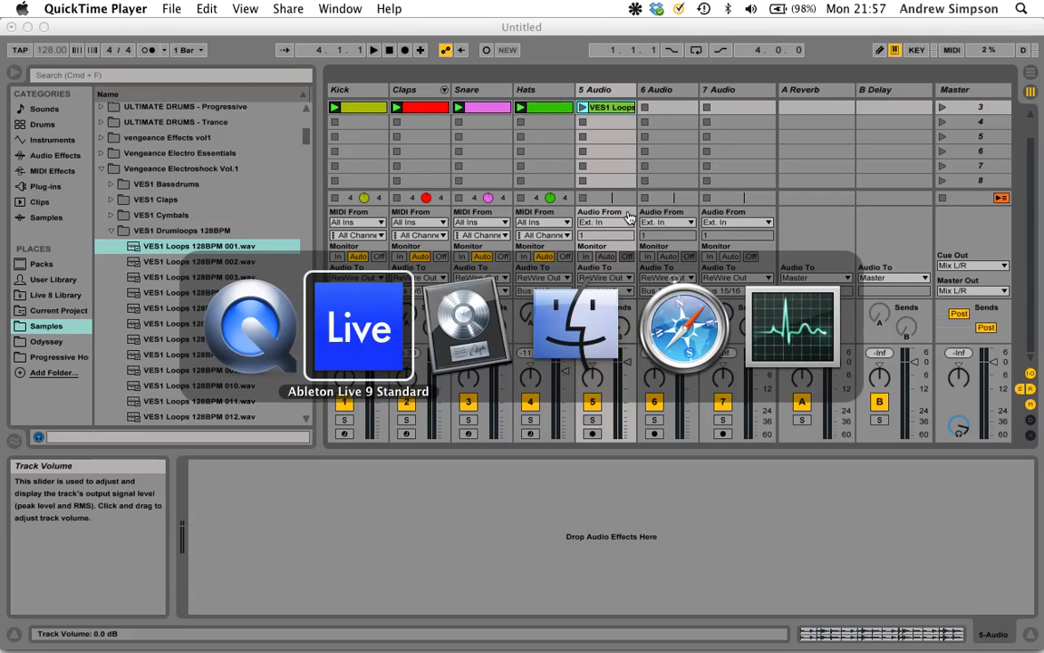
{"action": "key", "text": "super+Tab"}
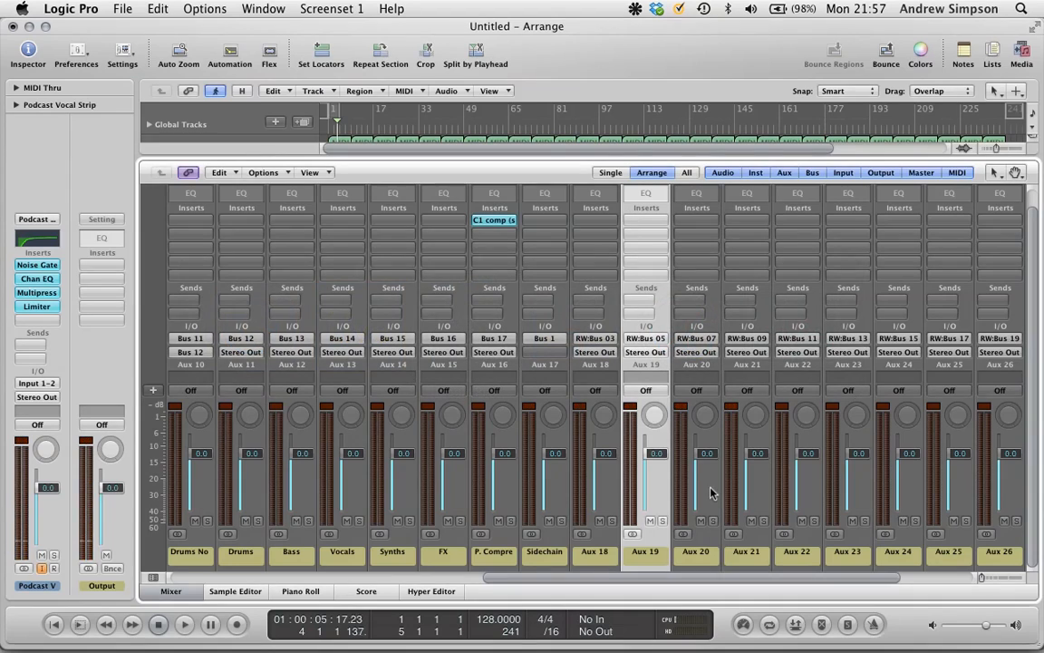
{"action": "left_click", "coordinate": [812, 453]}
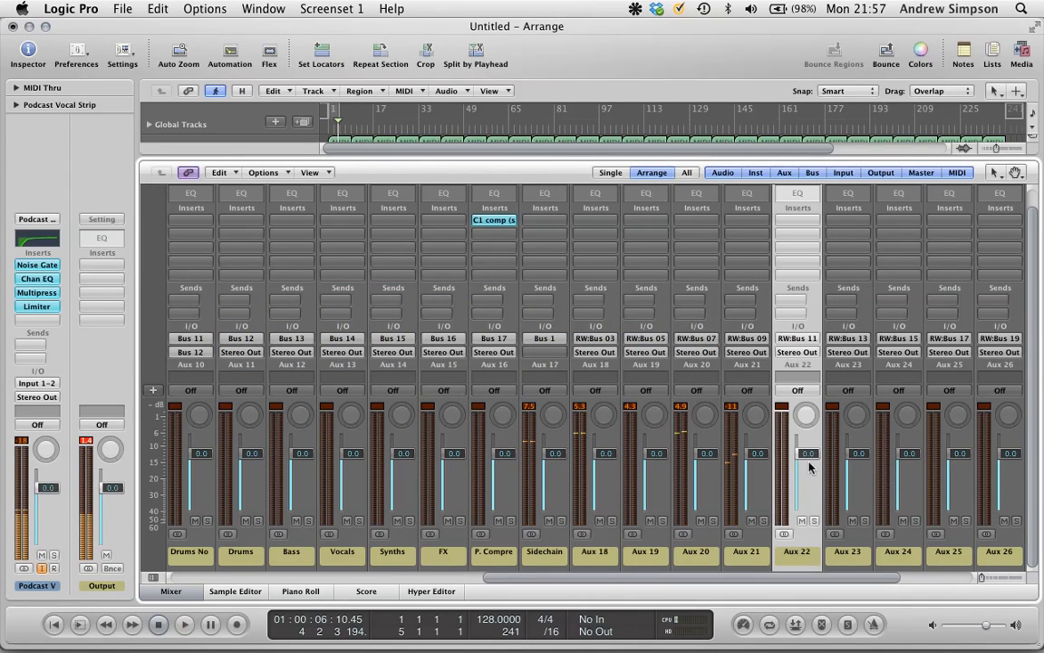
{"action": "left_click_drag", "start_coordinate": [816, 453], "coordinate": [808, 472]}
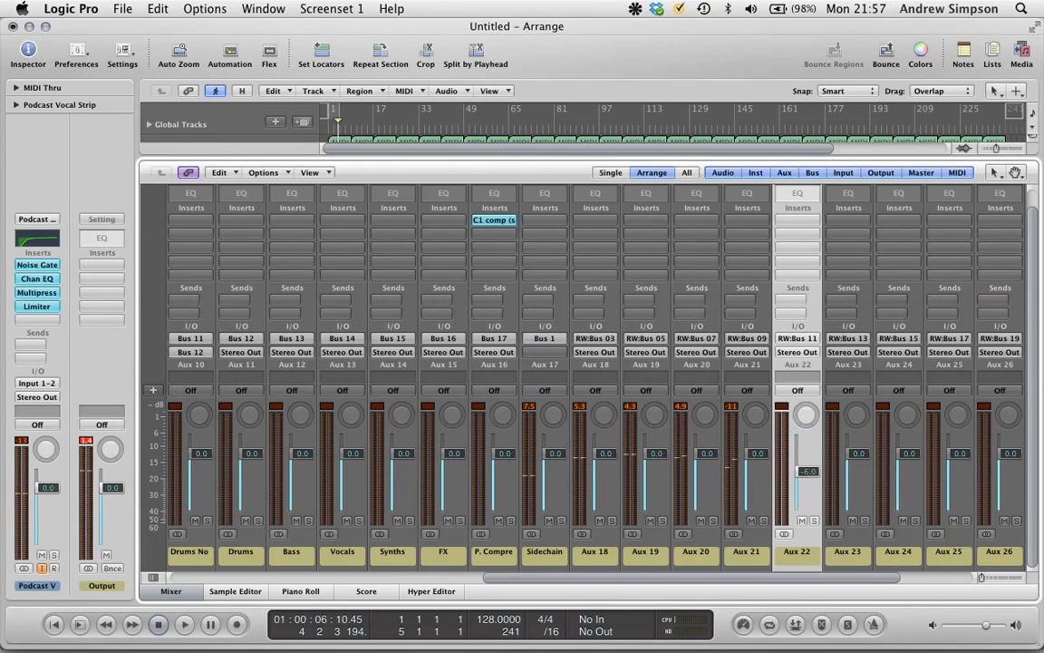
Step: Switch to Ableton Live and launch the VES1 Loops clip on the 5 Audio track
{"action": "key", "text": "super+Tab"}
{"action": "key", "text": "super+Tab"}
{"action": "key", "text": "super+Tab"}
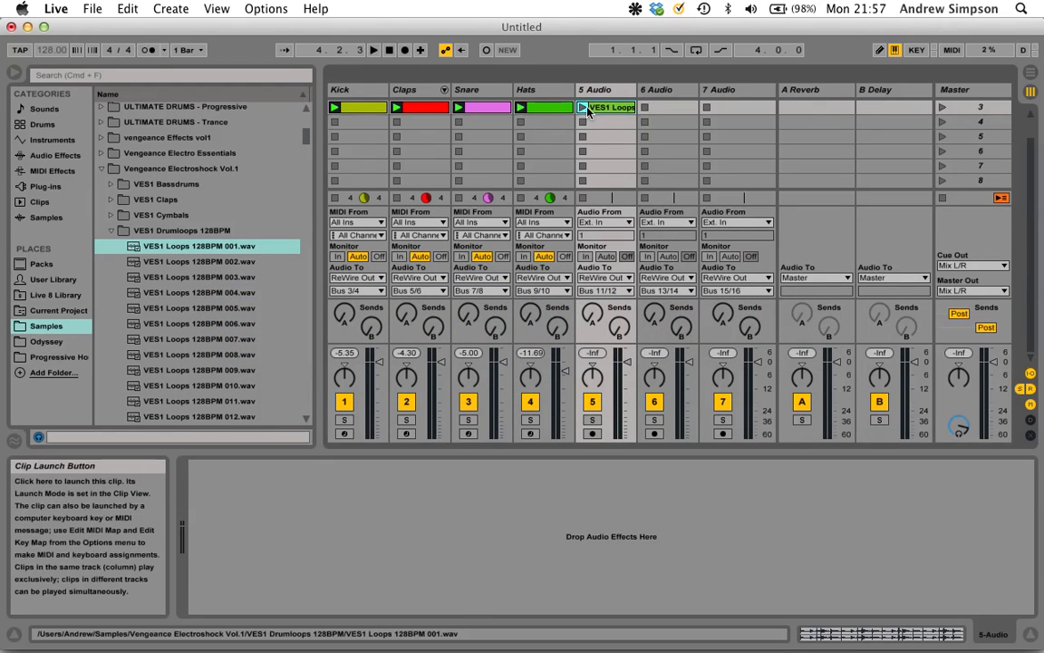
{"action": "left_click", "coordinate": [583, 109]}
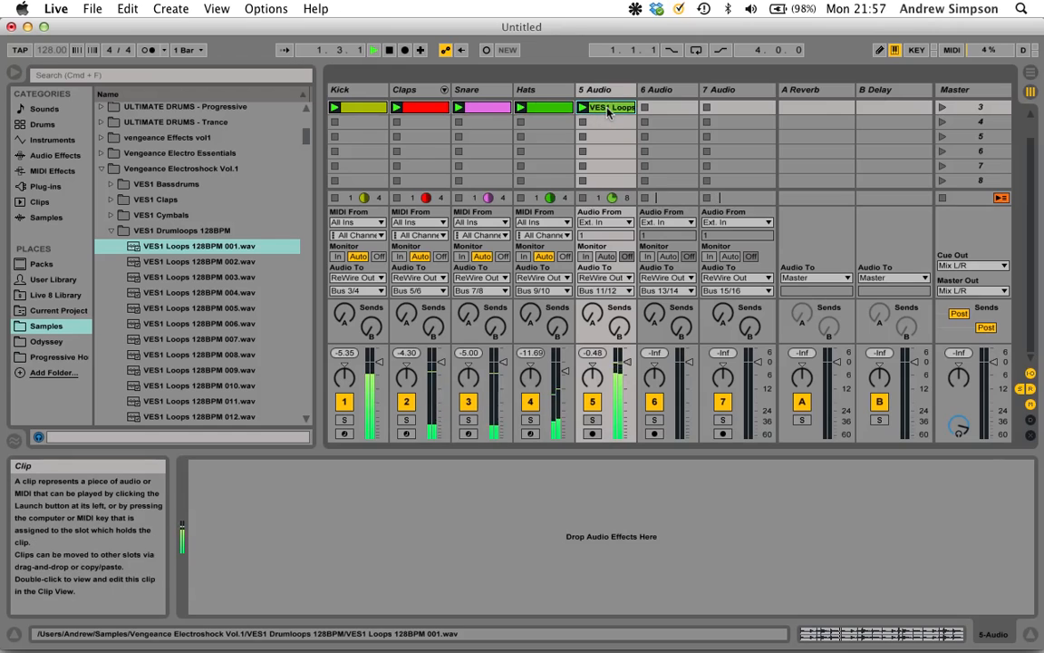
{"action": "left_click", "coordinate": [609, 109]}
Step: Audition VES1 Loops 128BPM 002, 003 and 004 in turn in the 5 Audio scene 3 slot, and stop playback
{"action": "left_click_drag", "start_coordinate": [199, 261], "coordinate": [592, 108]}
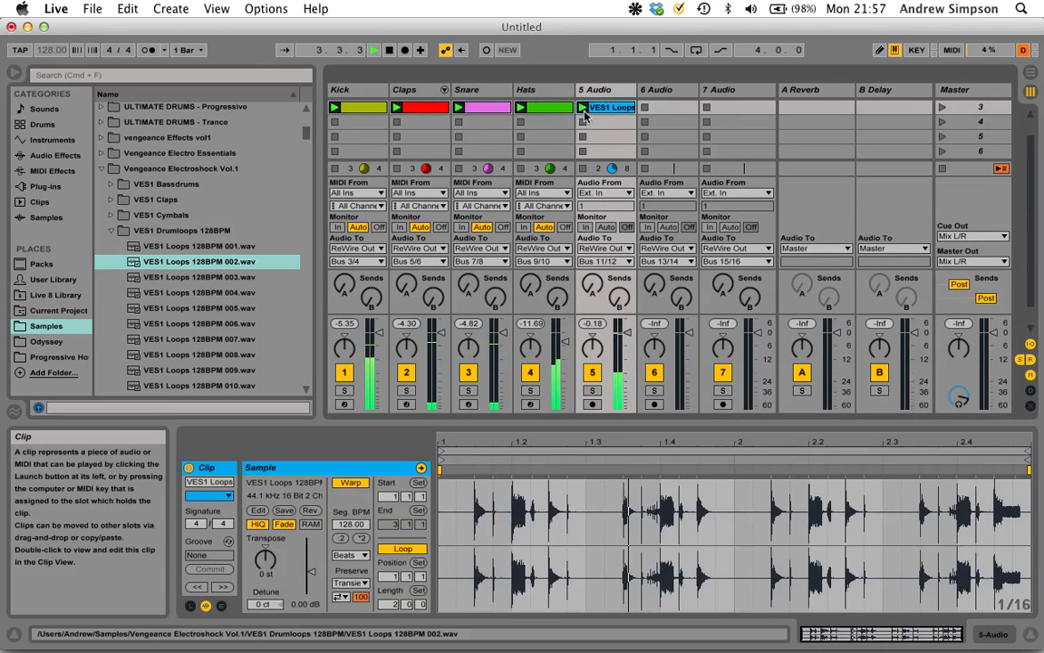
{"action": "left_click_drag", "start_coordinate": [200, 277], "coordinate": [617, 110]}
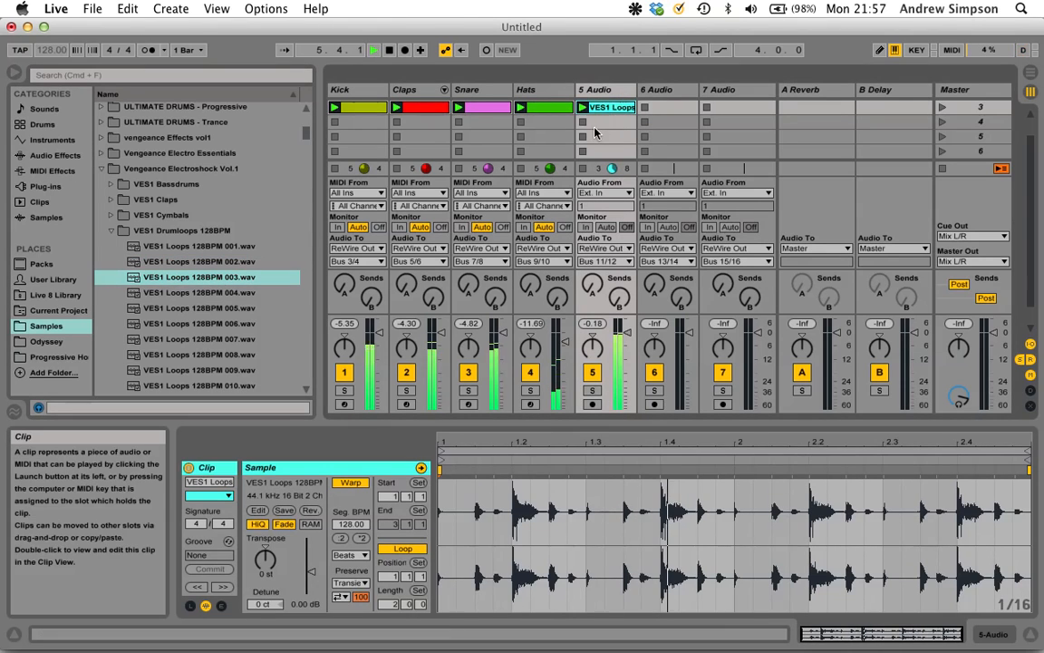
{"action": "left_click_drag", "start_coordinate": [192, 293], "coordinate": [623, 108]}
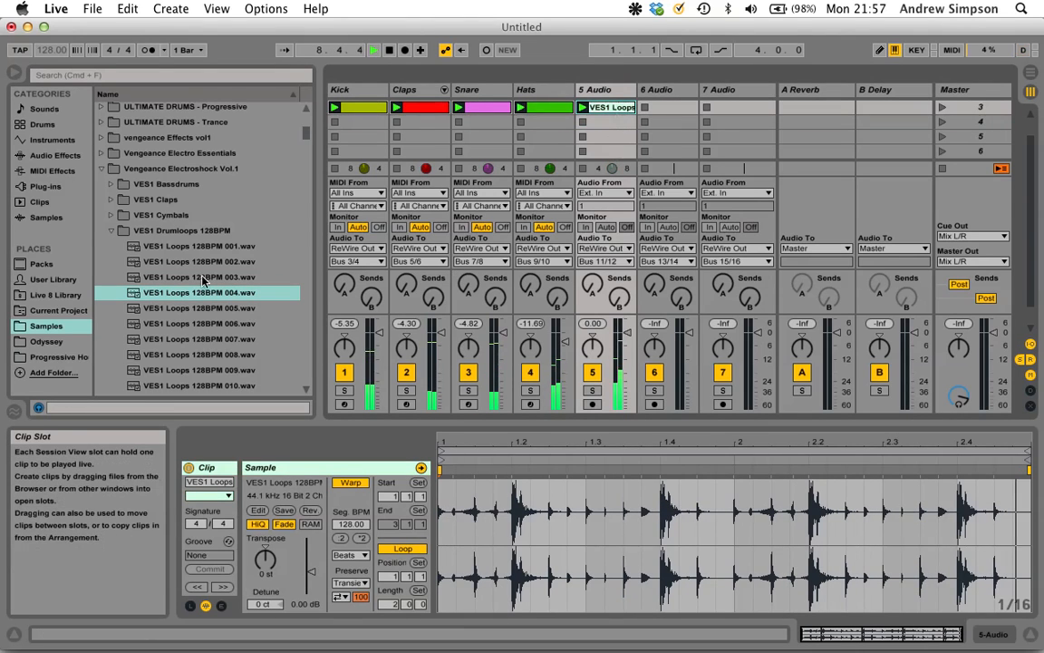
{"action": "key", "text": "space"}
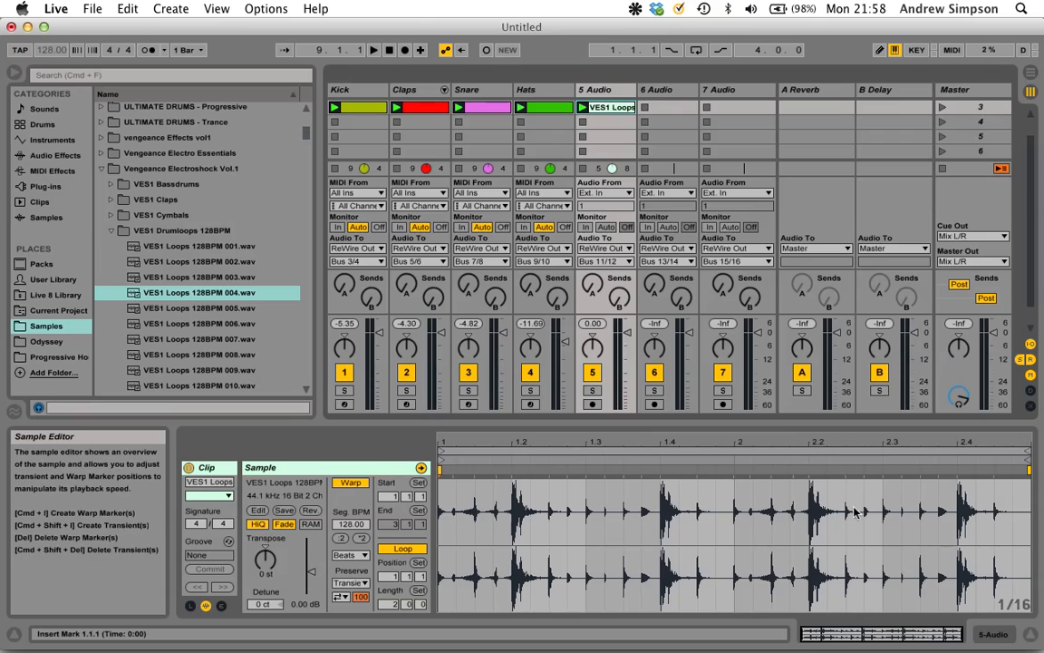
Step: Try VES1 Loops 128BPM 005.wav in the 5 Audio scene 3 slot, and delete the clip after stopping playback
{"action": "left_click_drag", "start_coordinate": [173, 311], "coordinate": [584, 109]}
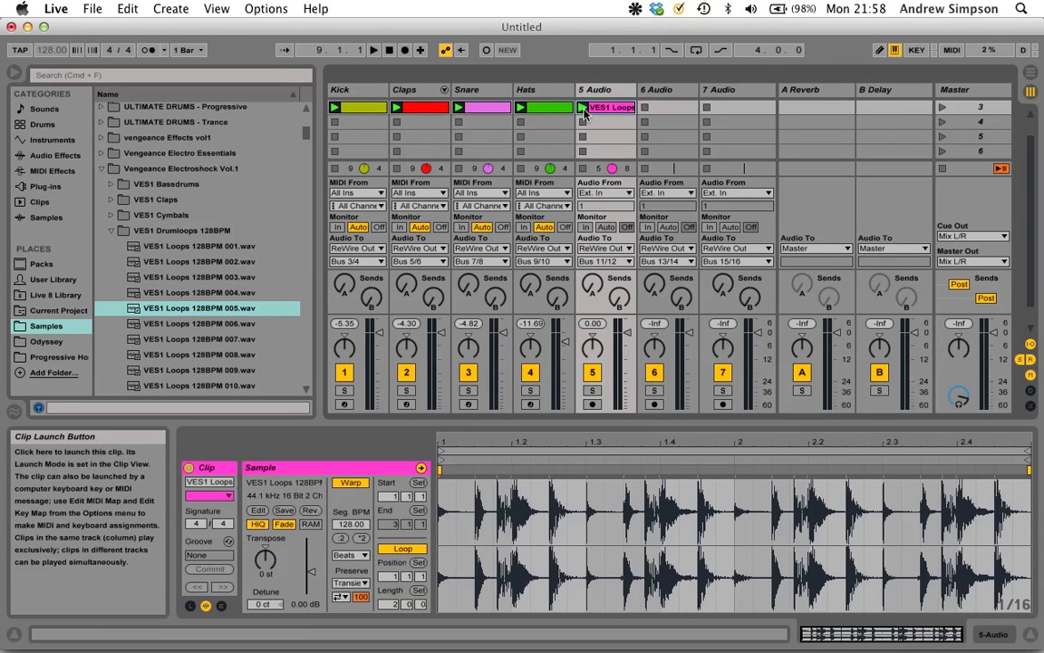
{"action": "left_click", "coordinate": [583, 108]}
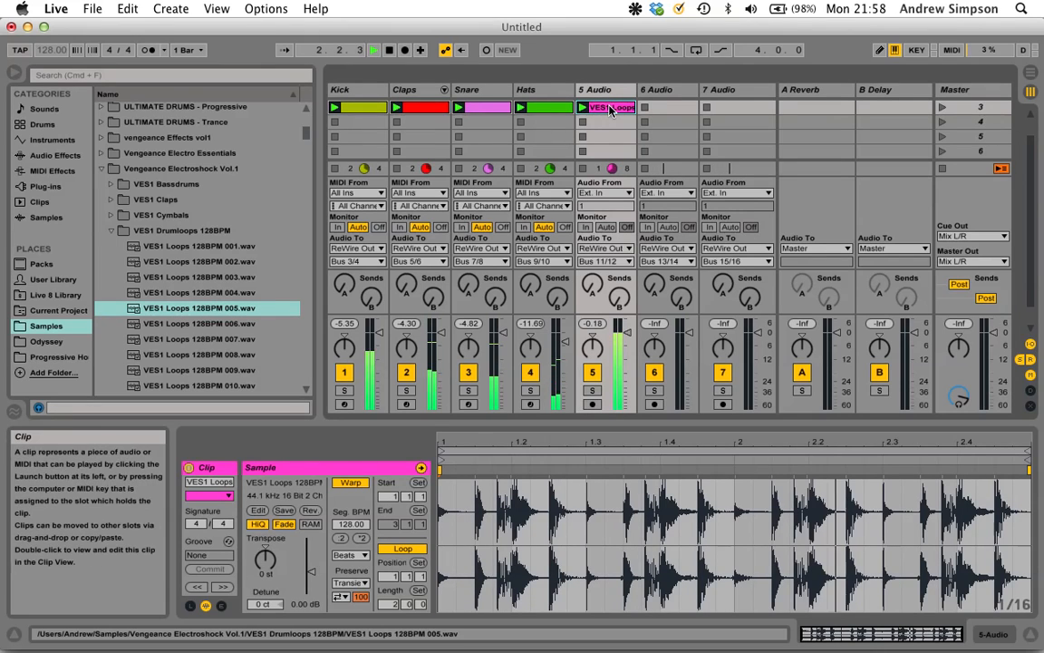
{"action": "key", "text": "space"}
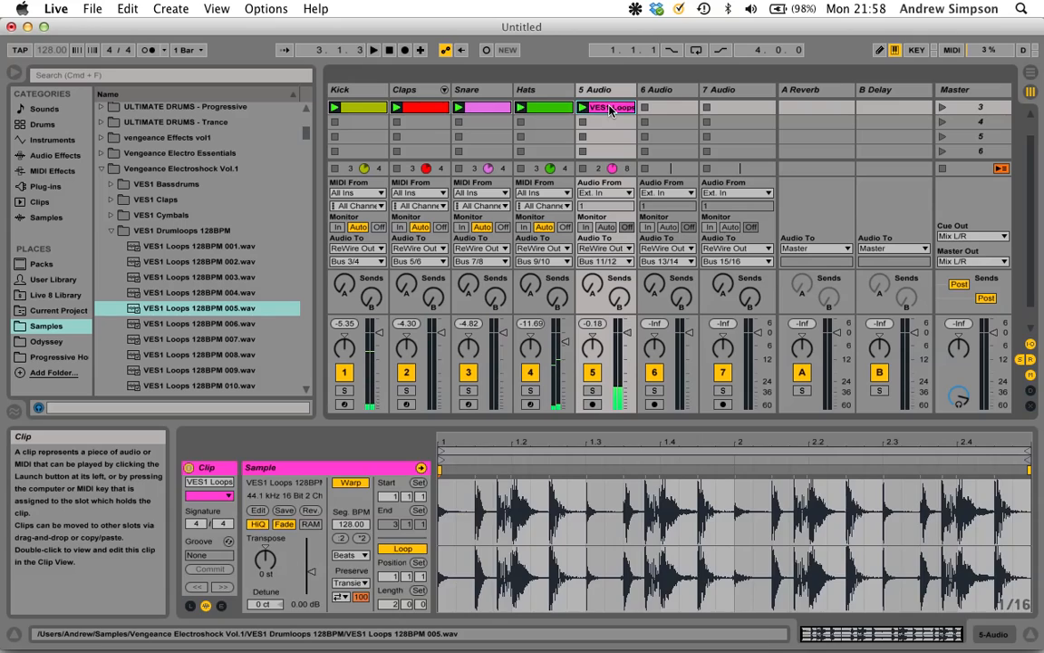
{"action": "key", "text": "Delete"}
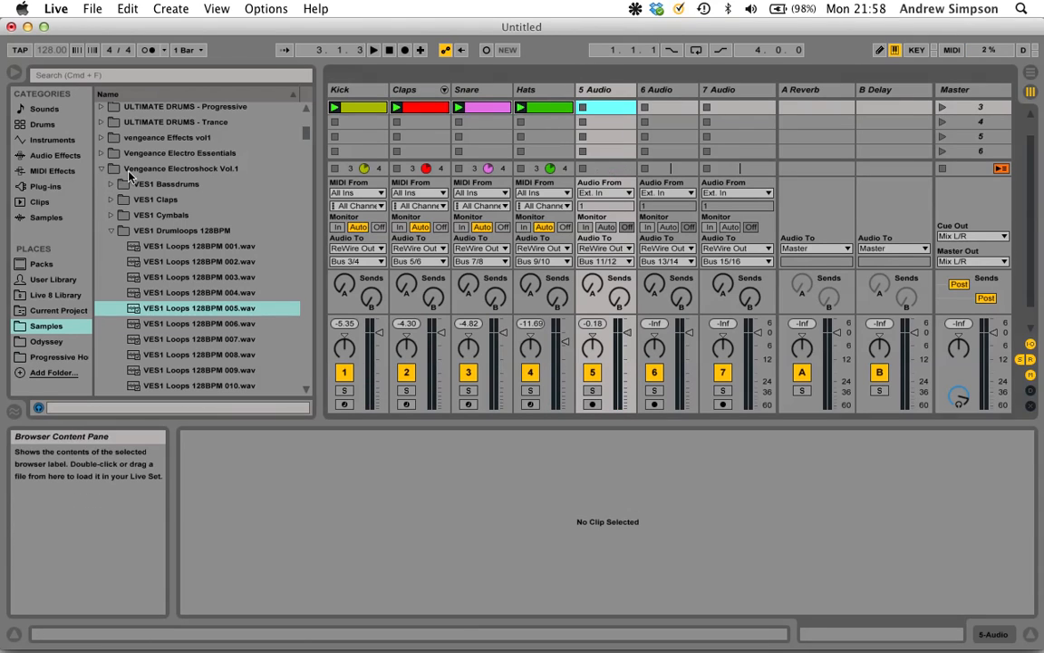
Step: Browse to the VEH2 Housebeats 128BPM folder inside VEH2 Loops in AA VENGEANCE ESSENTIAL HOUSE VOL.2
{"action": "scroll", "coordinate": [145, 163], "scroll_direction": "up", "scroll_amount": 6}
{"action": "double_click", "coordinate": [169, 140]}
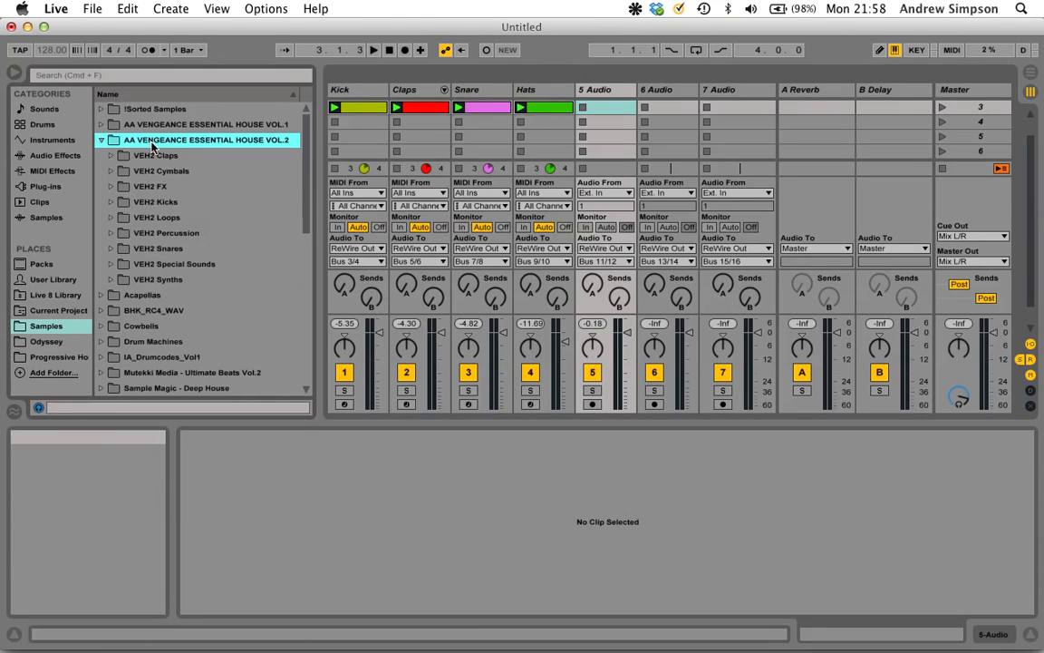
{"action": "double_click", "coordinate": [182, 218]}
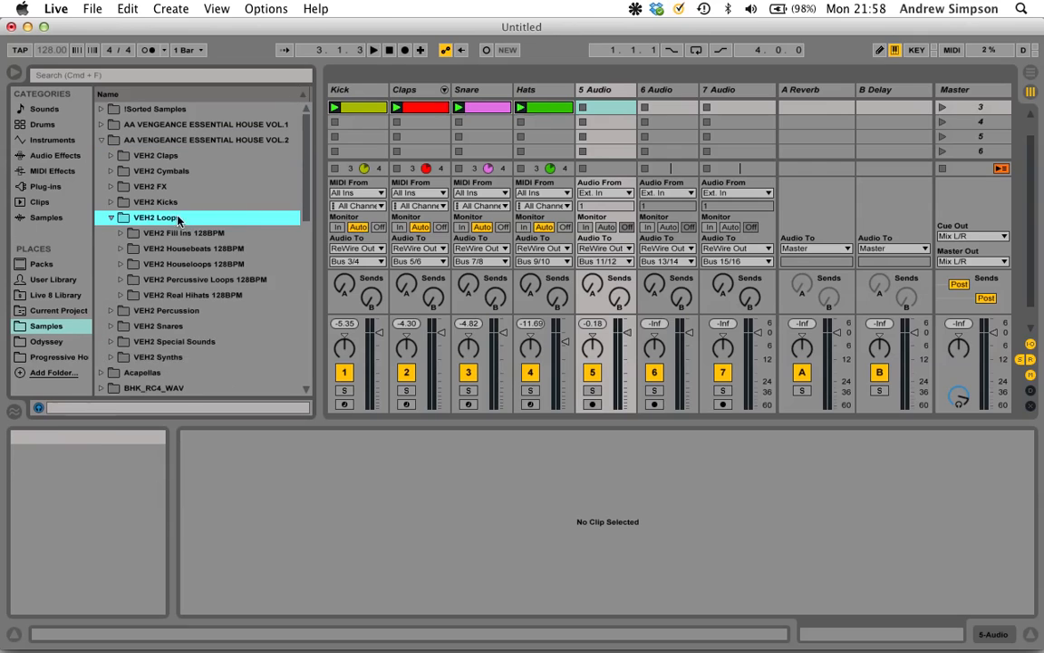
{"action": "scroll", "coordinate": [217, 208], "scroll_direction": "down", "scroll_amount": 1}
{"action": "double_click", "coordinate": [221, 235]}
{"action": "scroll", "coordinate": [240, 229], "scroll_direction": "down", "scroll_amount": 6}
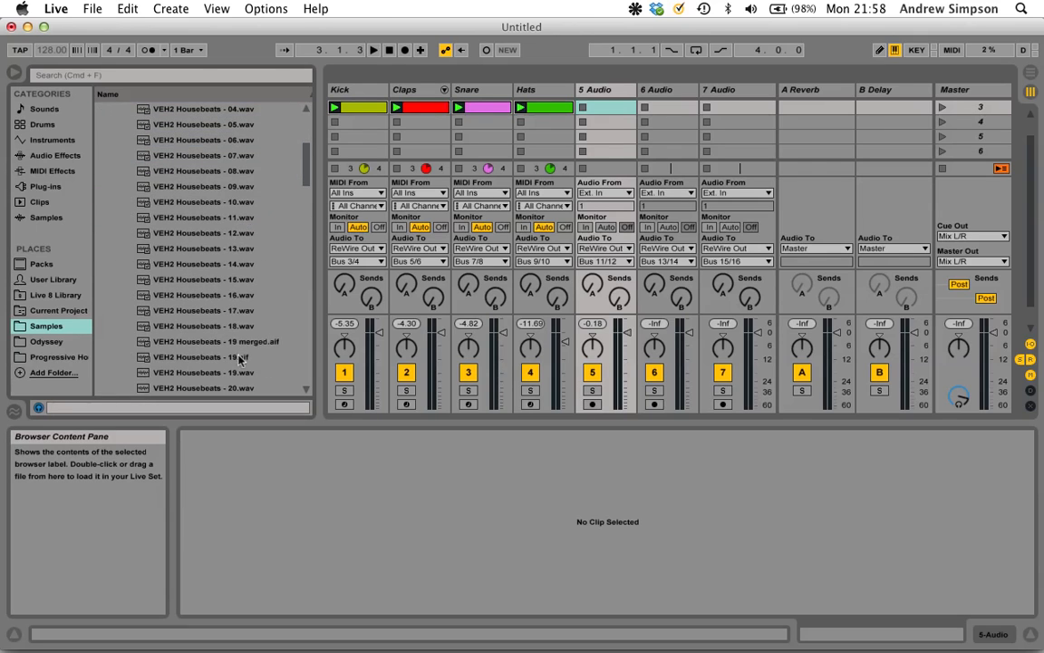
Step: Load VEH2 Housebeats - 19 merged.aif into the 5 Audio scene 3 slot and play it looping only its first bar
{"action": "left_click", "coordinate": [193, 343]}
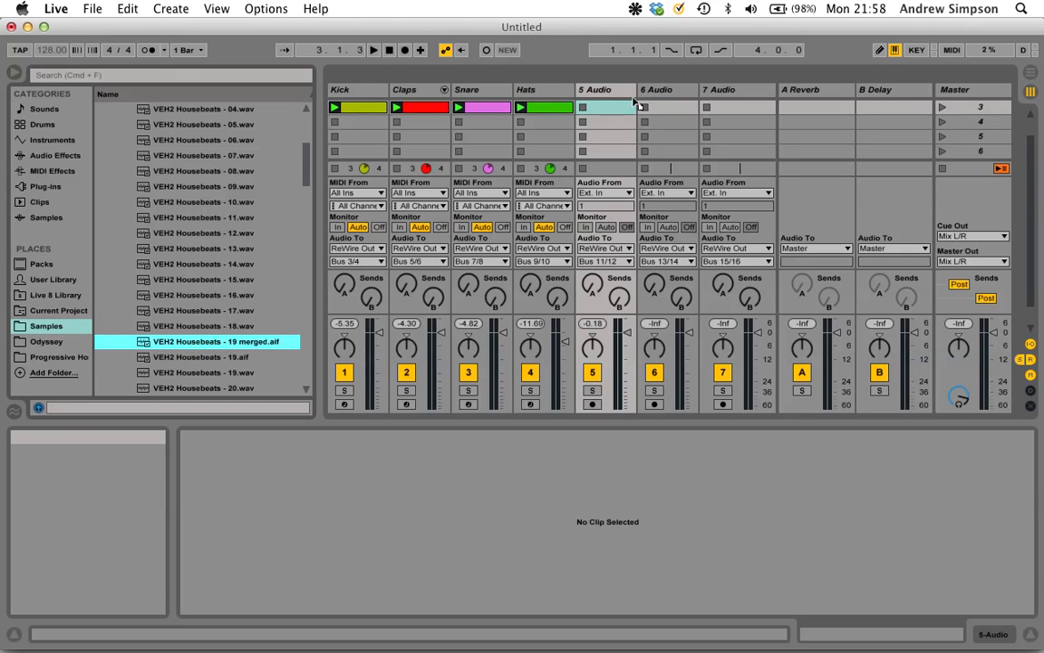
{"action": "left_click_drag", "start_coordinate": [240, 357], "coordinate": [589, 113]}
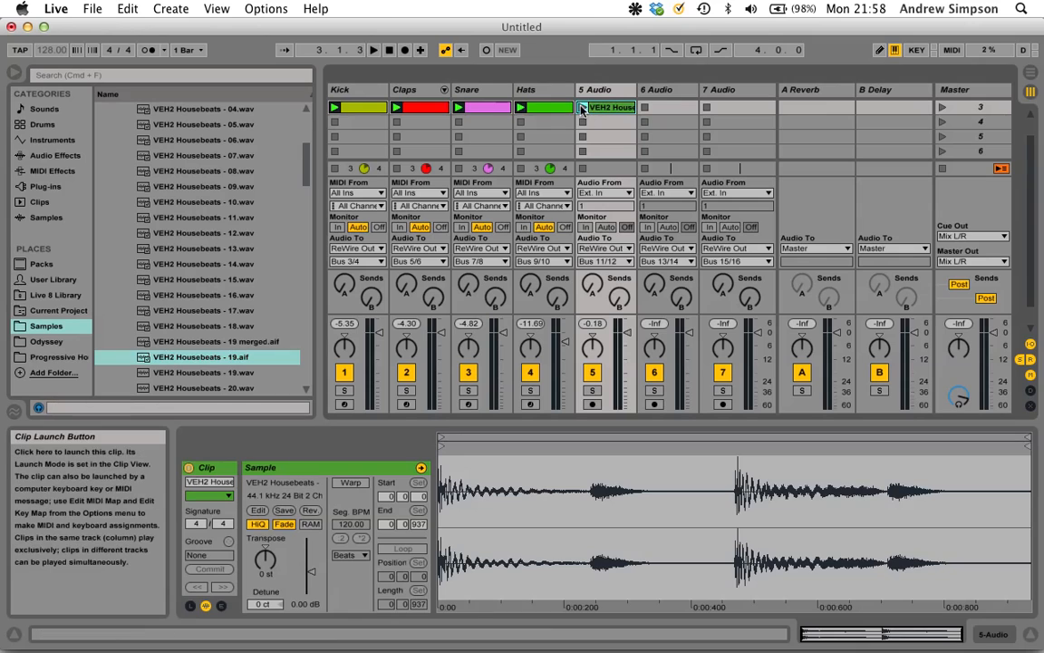
{"action": "left_click_drag", "start_coordinate": [199, 342], "coordinate": [625, 110]}
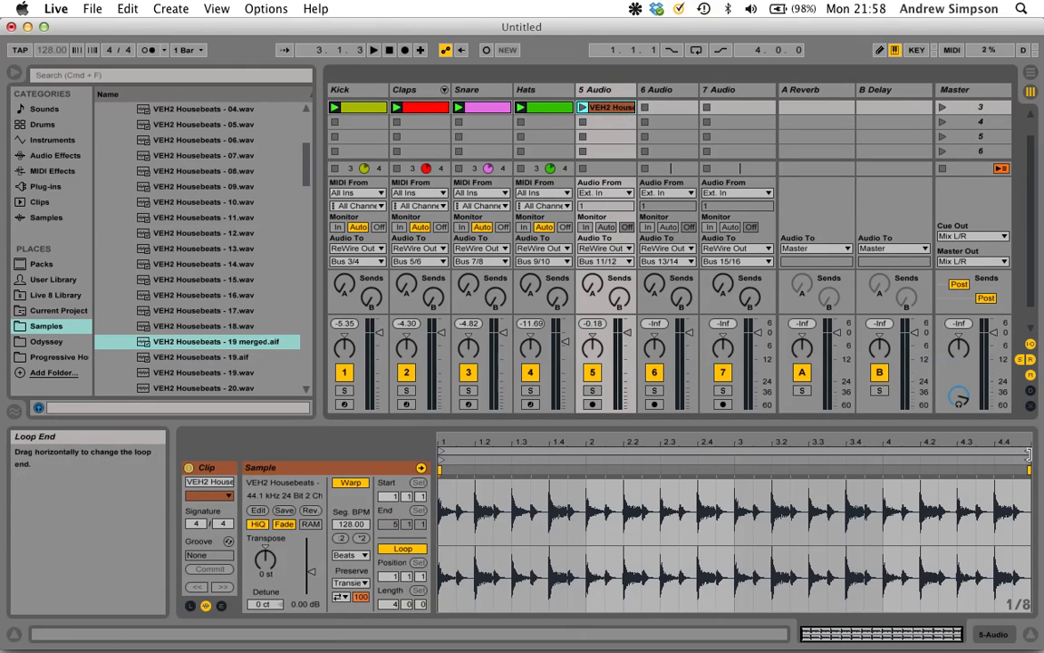
{"action": "left_click_drag", "start_coordinate": [738, 444], "coordinate": [584, 450]}
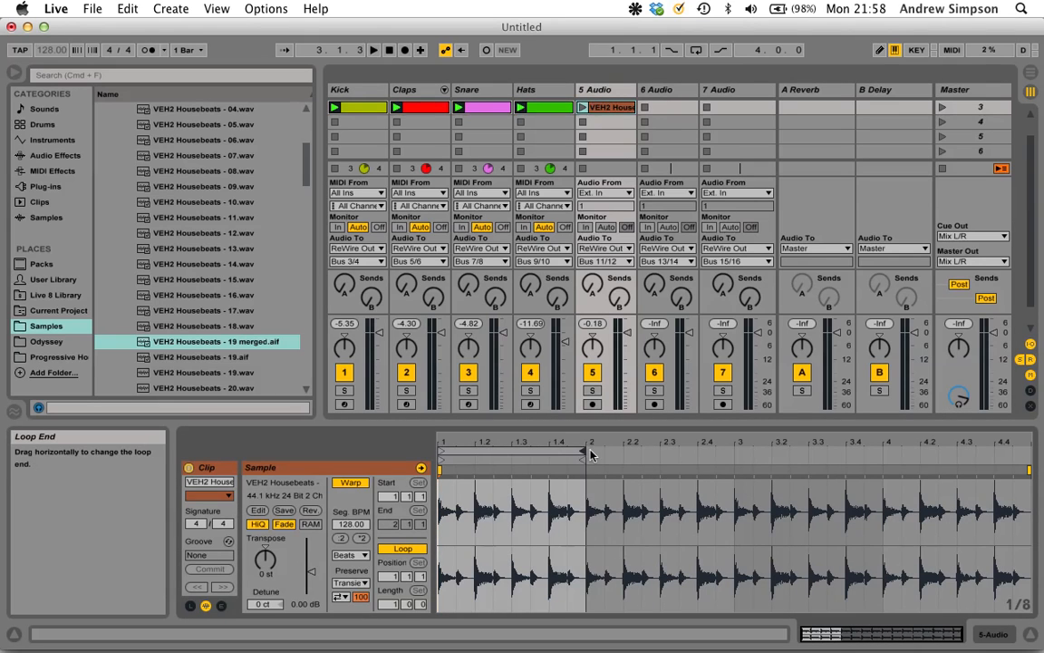
{"action": "left_click", "coordinate": [583, 108]}
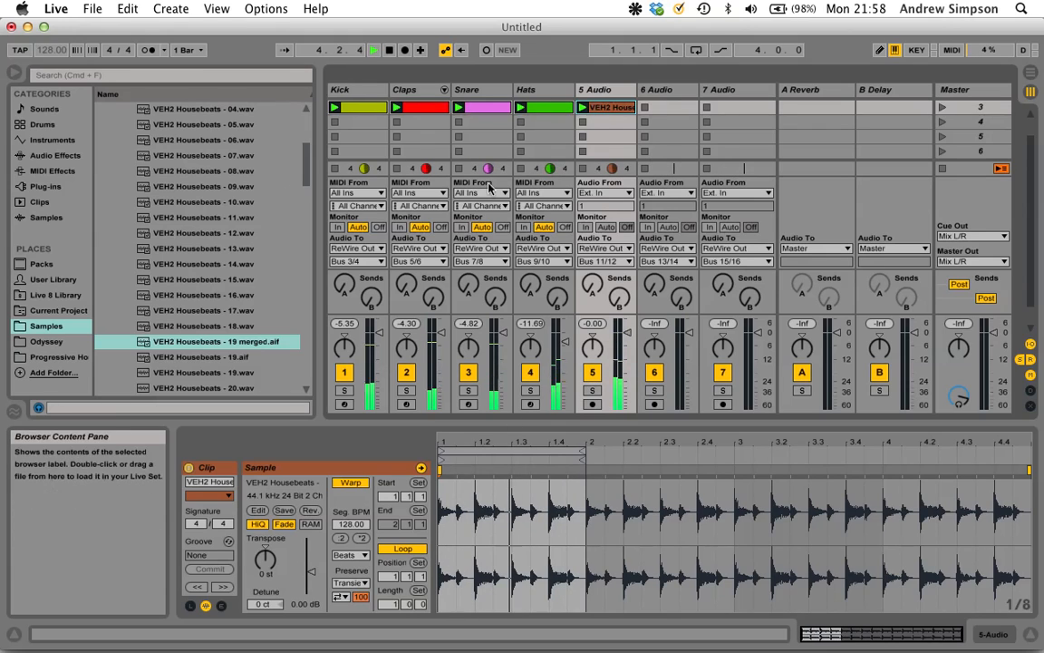
Step: Collapse the AA VENGEANCE ESSENTIAL HOUSE VOL.2 folder in the sample browser
{"action": "scroll", "coordinate": [191, 144], "scroll_direction": "up", "scroll_amount": 6}
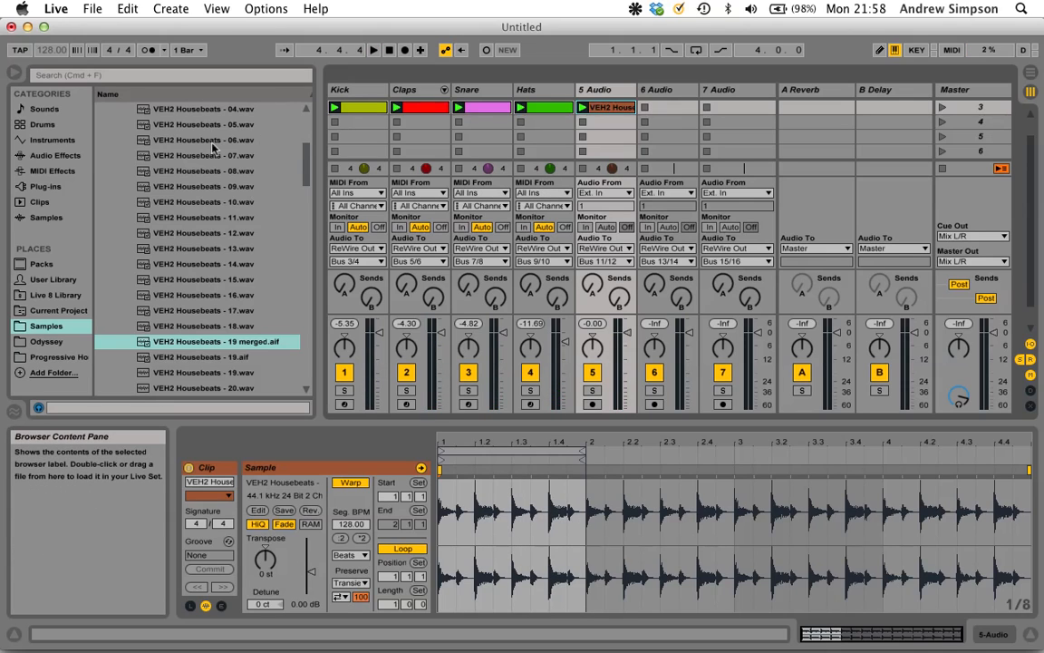
{"action": "double_click", "coordinate": [176, 218]}
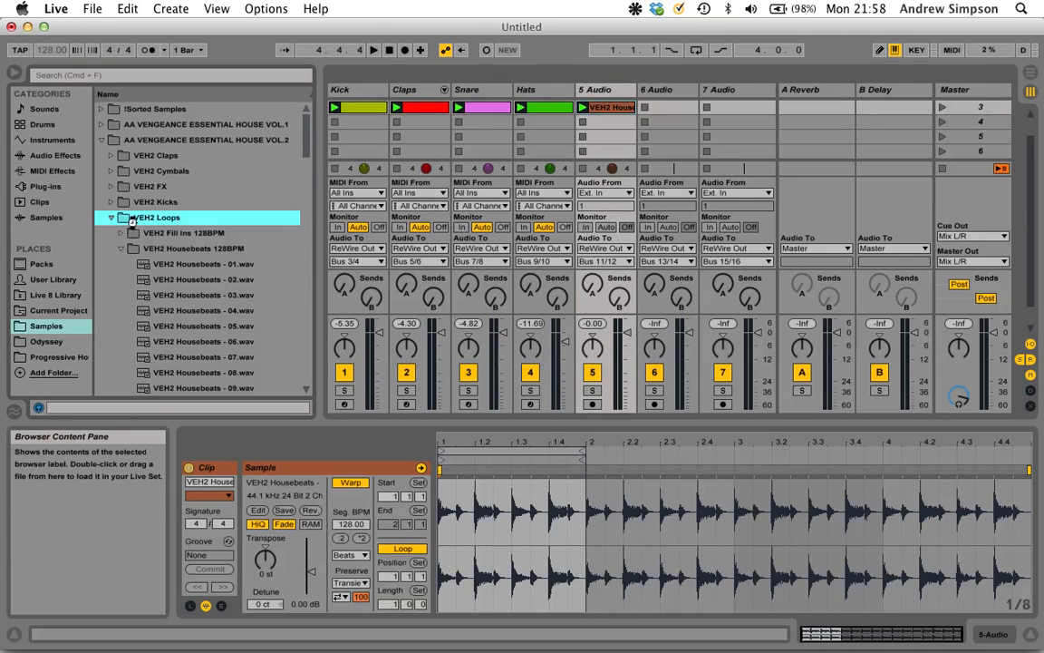
{"action": "double_click", "coordinate": [151, 141]}
Step: Open VES2 Loops 128 BPM in Vengeance Electroshock Vol.2 and place VES2 Loop 001.wav in the 6 Audio track's scene 3 slot
{"action": "scroll", "coordinate": [163, 181], "scroll_direction": "down", "scroll_amount": 5}
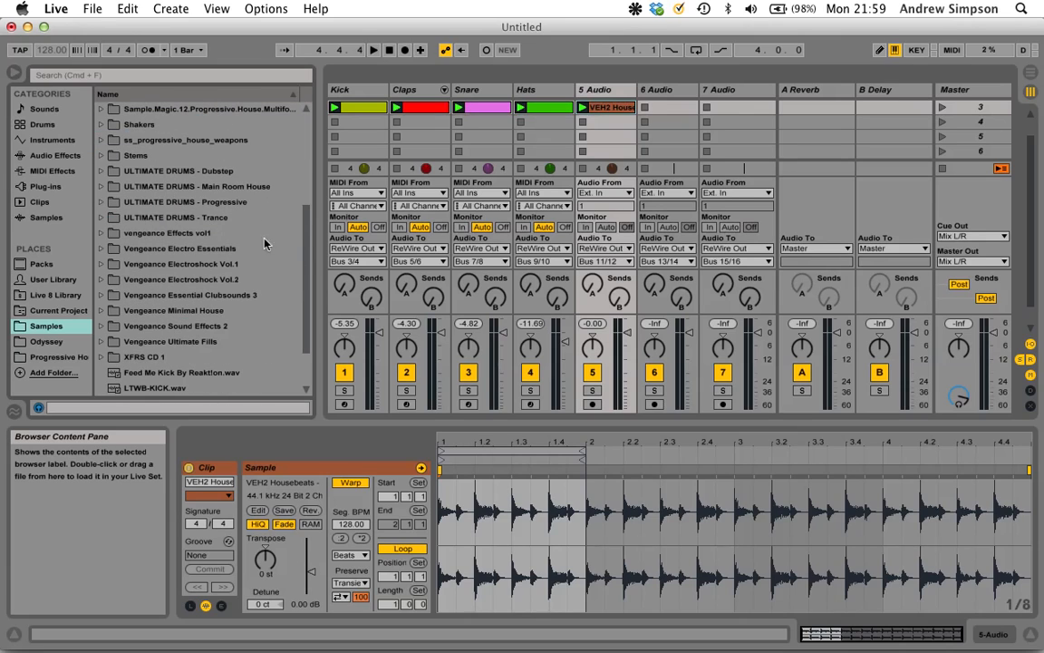
{"action": "double_click", "coordinate": [186, 267]}
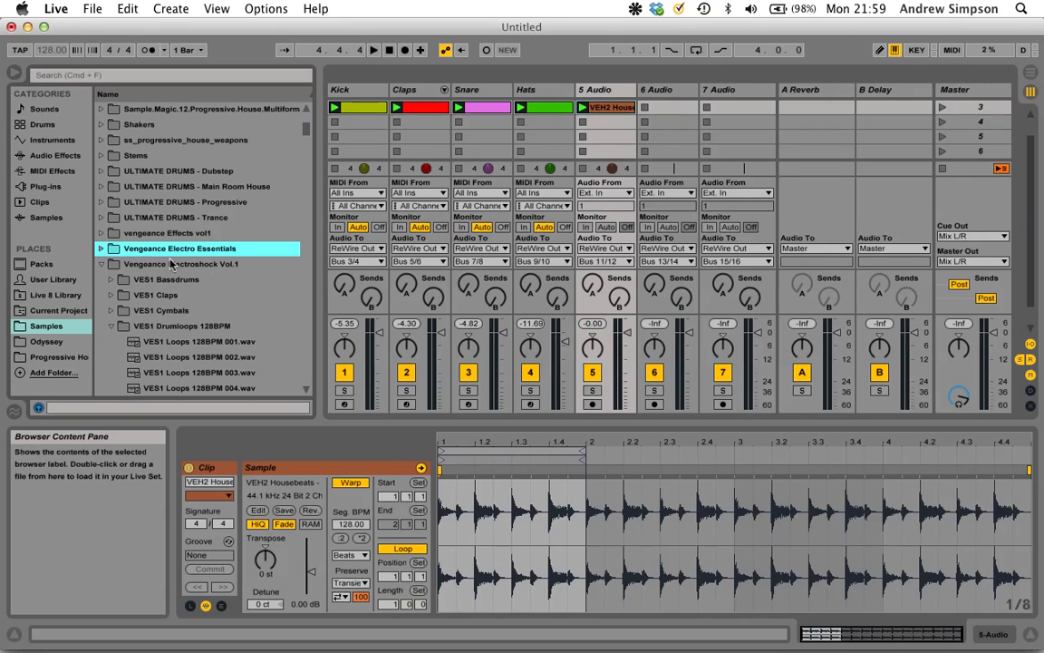
{"action": "double_click", "coordinate": [169, 266]}
{"action": "double_click", "coordinate": [161, 280]}
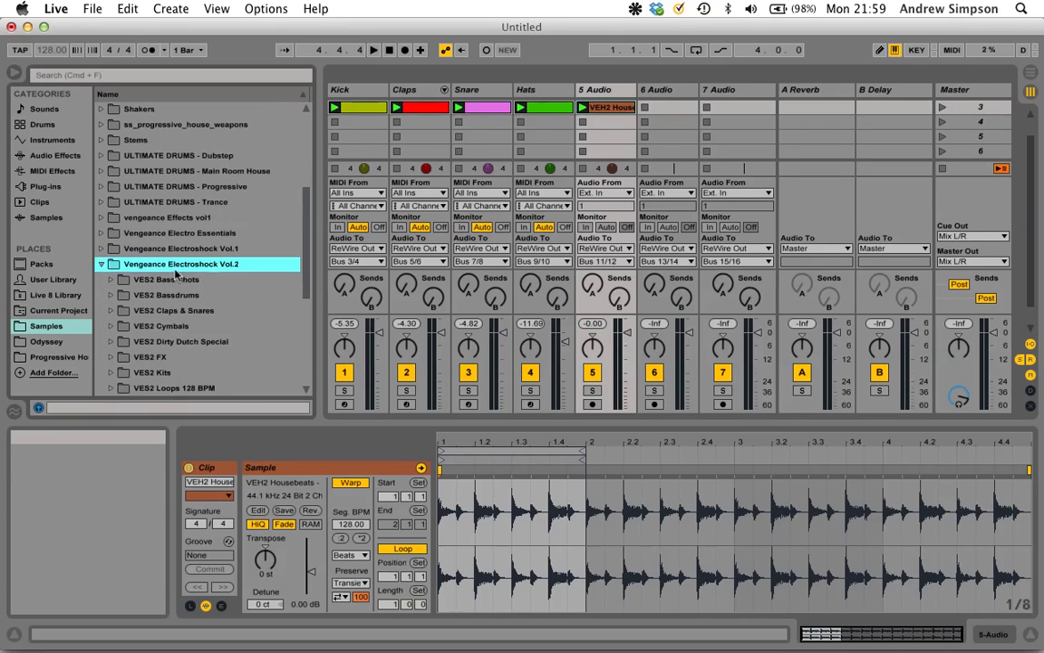
{"action": "scroll", "coordinate": [159, 237], "scroll_direction": "down", "scroll_amount": 5}
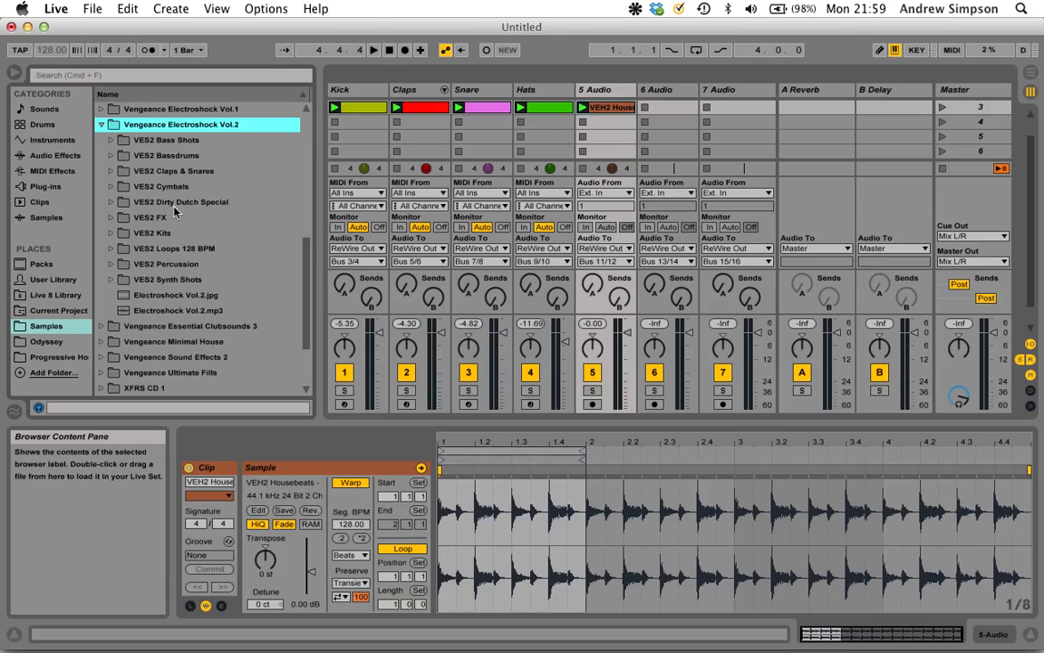
{"action": "double_click", "coordinate": [177, 249]}
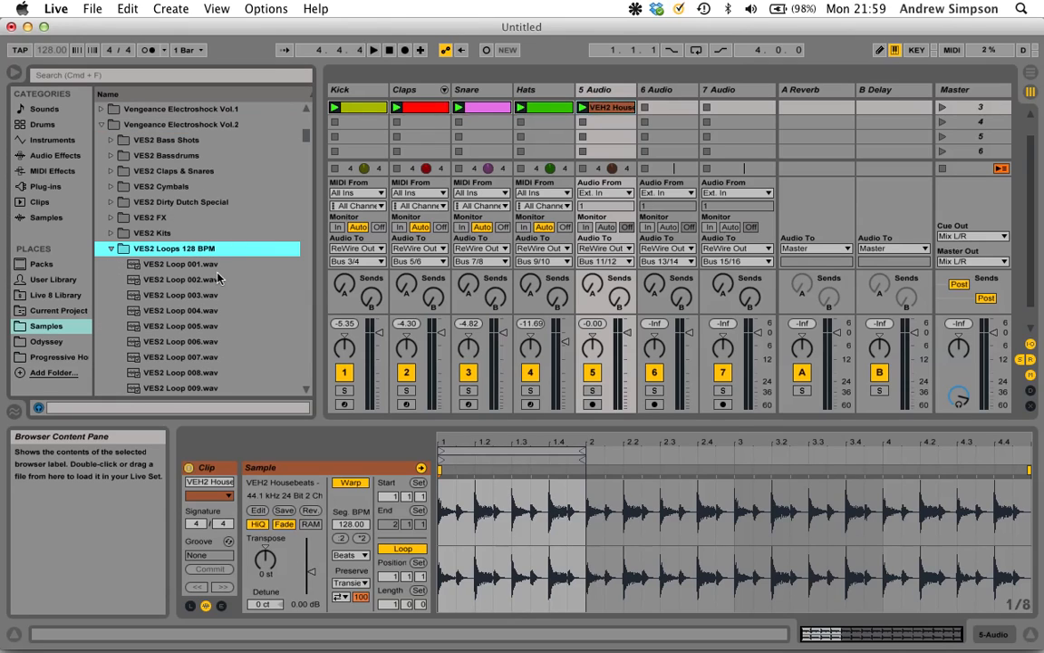
{"action": "left_click_drag", "start_coordinate": [178, 267], "coordinate": [790, 115]}
{"action": "left_click_drag", "start_coordinate": [675, 109], "coordinate": [675, 110]}
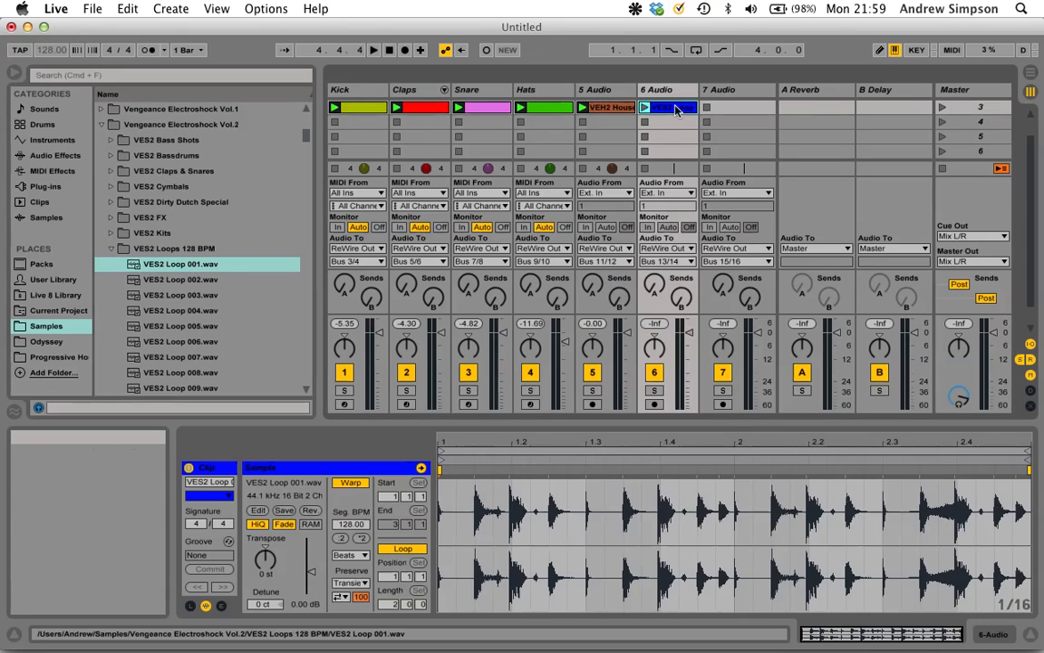
Step: Switch to Logic Pro, set Aux 23, the RW:Bus 13 channel, to -6.0 dB, and return to Ableton Live
{"action": "key", "text": "super+Tab"}
{"action": "key", "text": "Tab"}
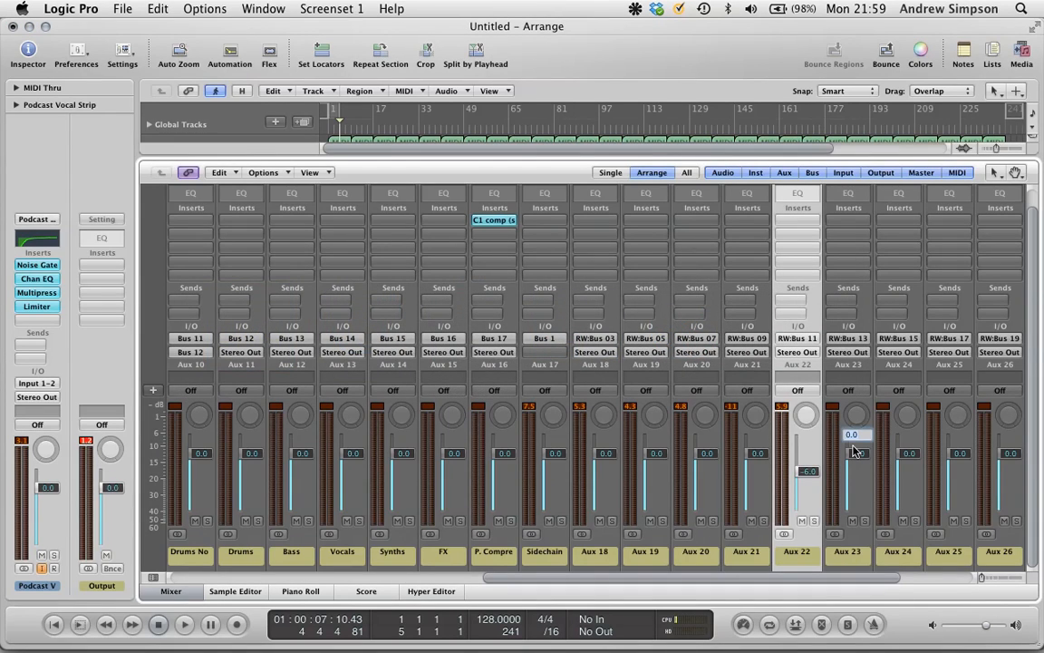
{"action": "key", "text": "super+Tab"}
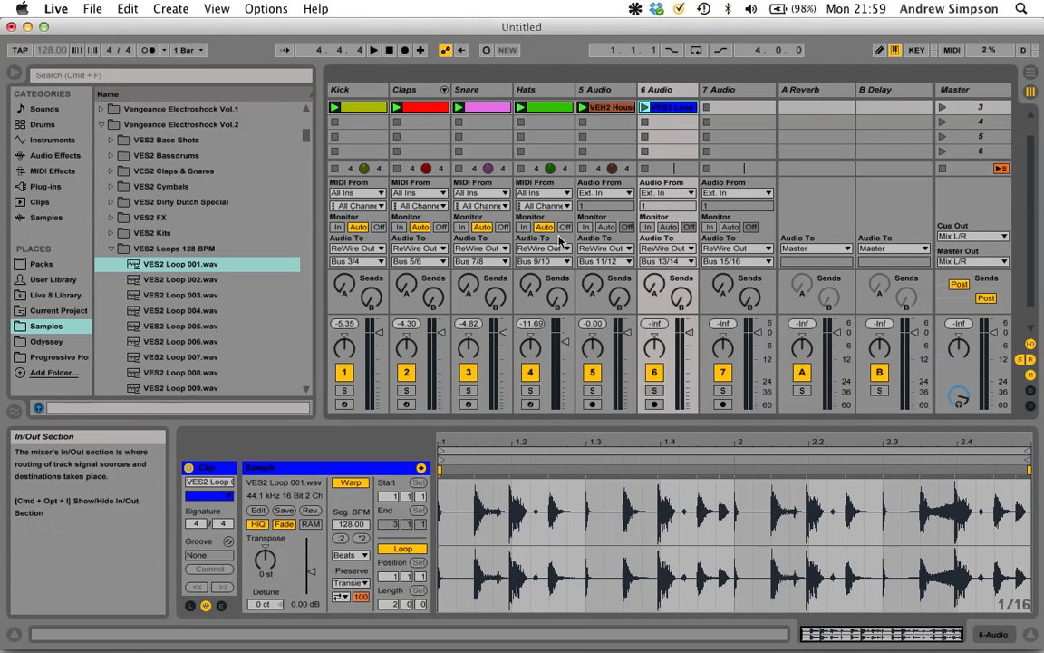
{"action": "key", "text": "super+Tab"}
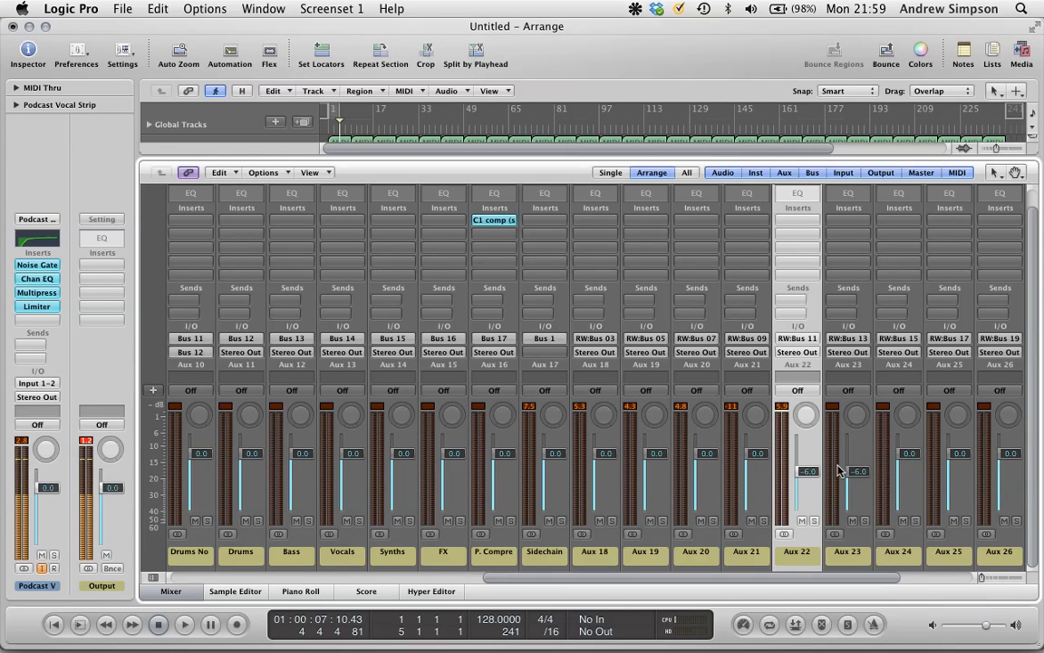
{"action": "key", "text": "super+Tab"}
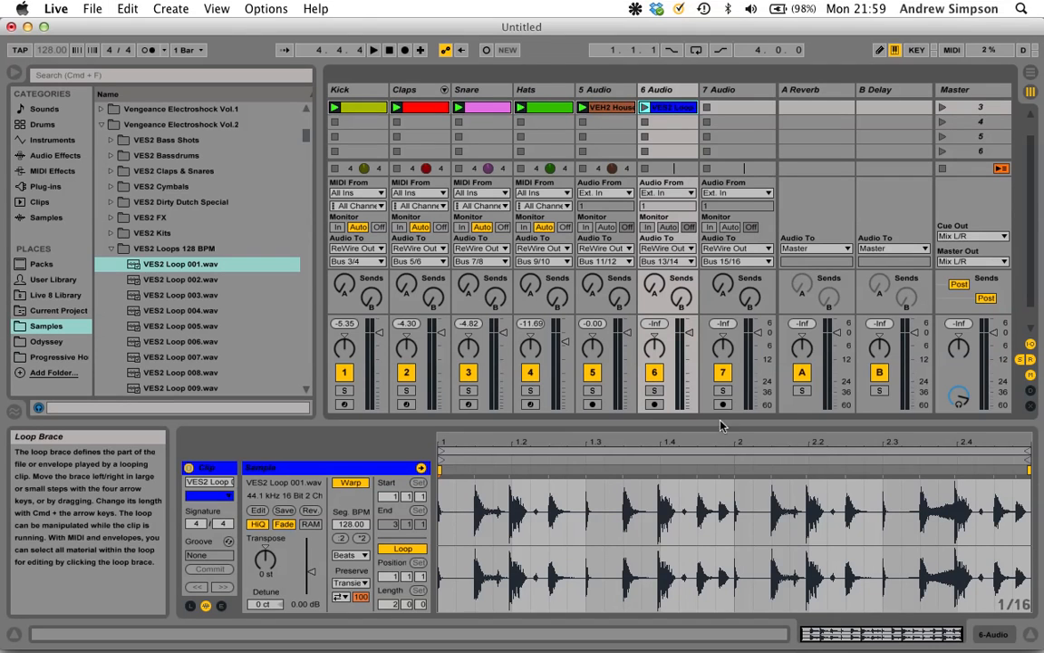
Step: Play the loop briefly and show the Kick track's Drum Rack to check the bass drum's sampler volume
{"action": "key", "text": "space"}
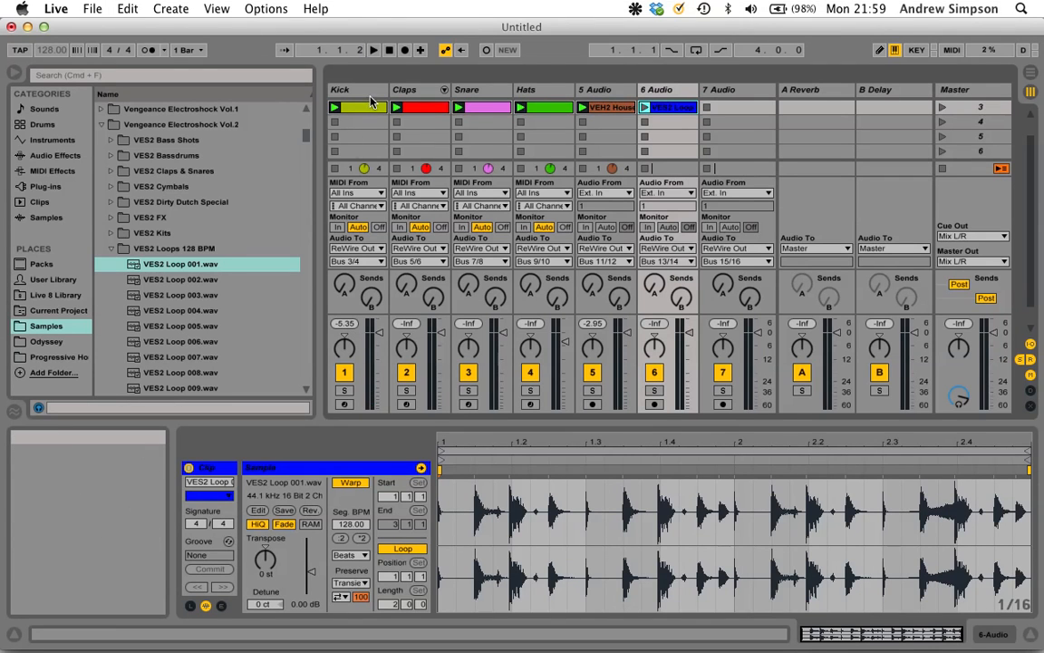
{"action": "left_click", "coordinate": [370, 91]}
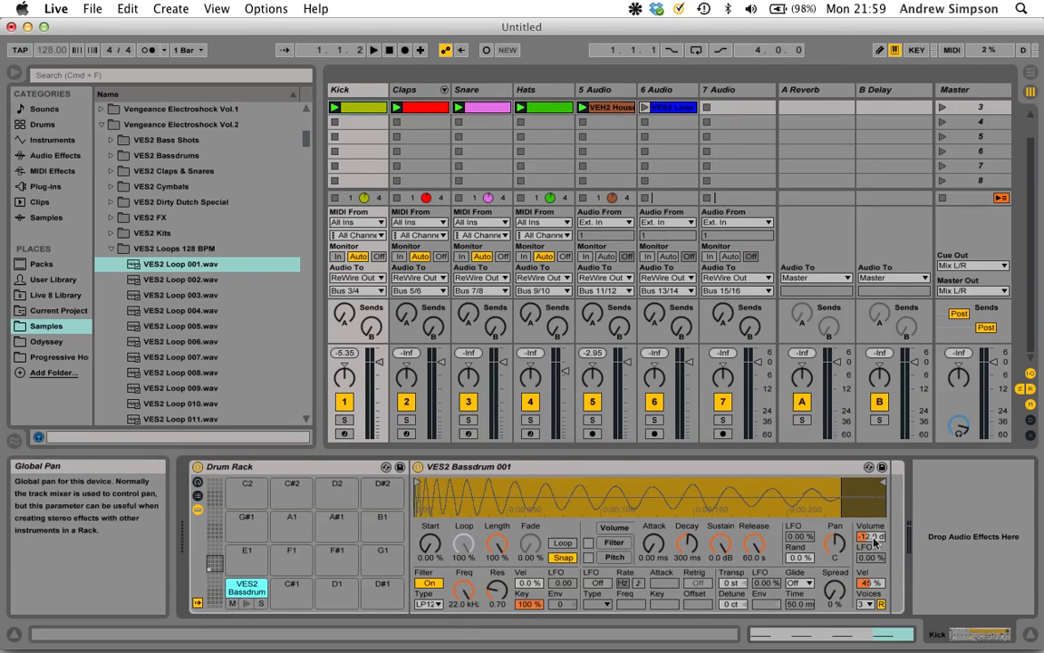
{"action": "key", "text": "space"}
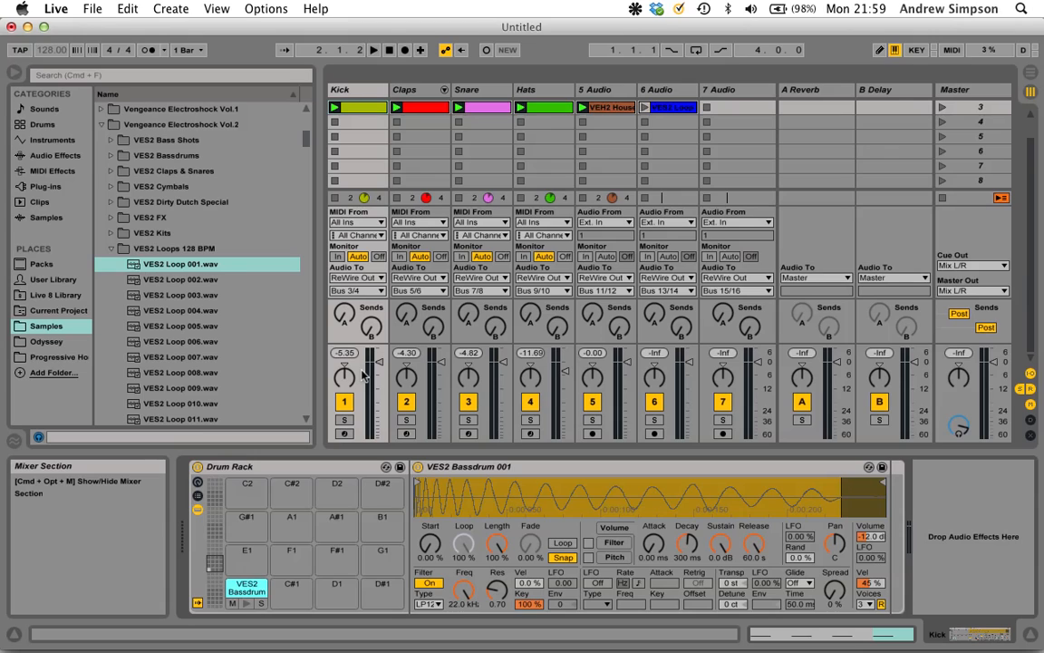
Step: Launch the 6 Audio loop clip and swap it for VES2 Loop 002.wav in the scene 3 slot
{"action": "left_click", "coordinate": [671, 108]}
{"action": "left_click", "coordinate": [644, 107]}
{"action": "double_click", "coordinate": [679, 109]}
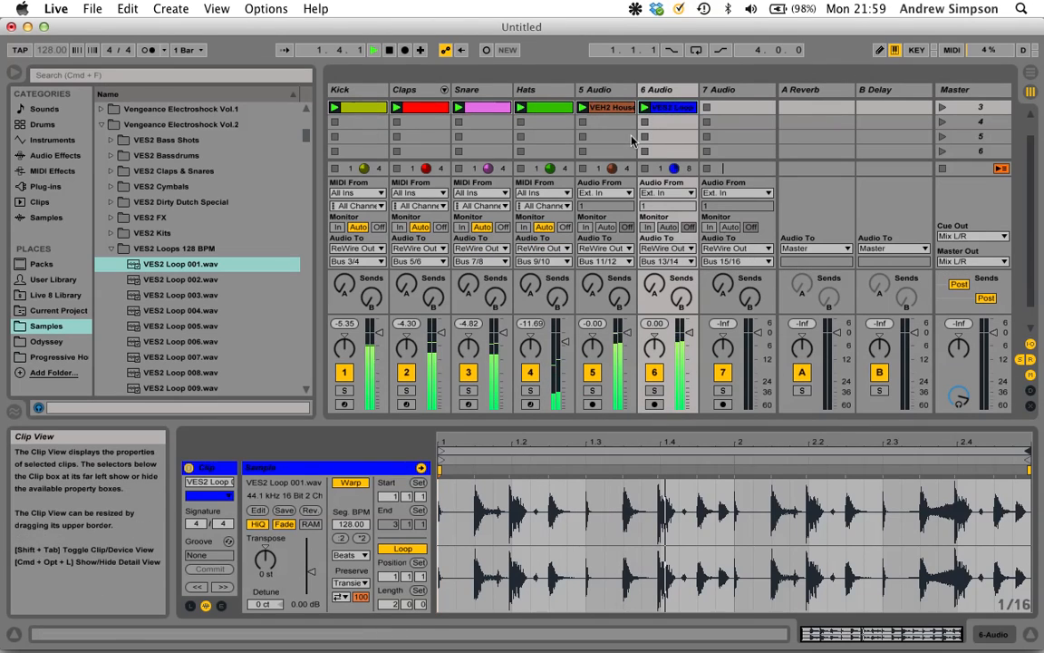
{"action": "left_click_drag", "start_coordinate": [180, 279], "coordinate": [671, 138]}
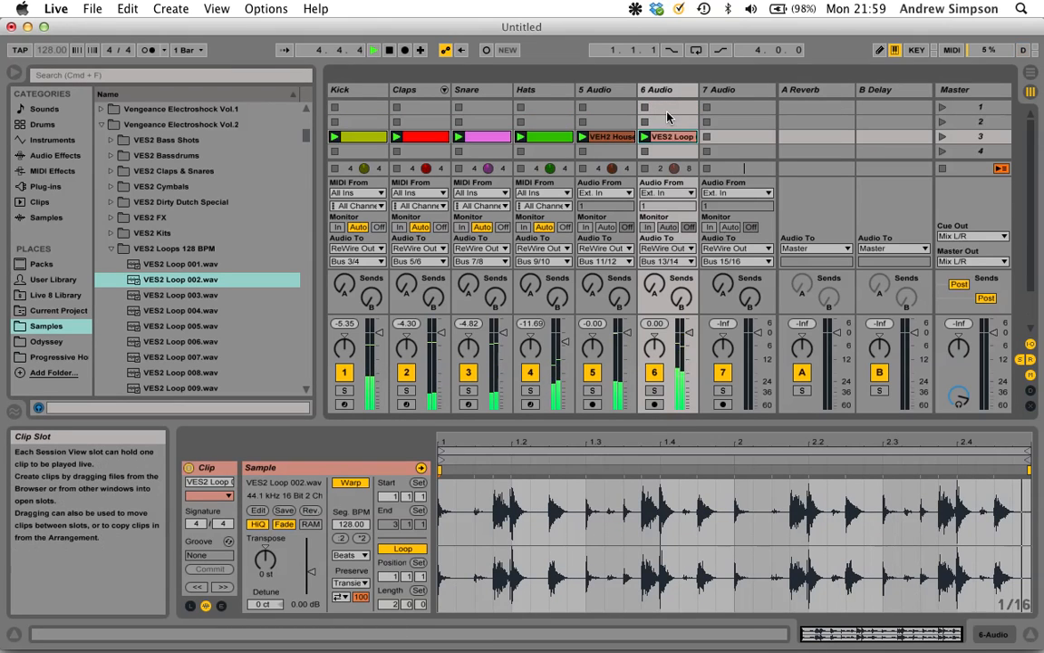
Step: Move the six scene 3 clips, from Kick through 6 Audio, up to scene 1 and select the 6 Audio clip
{"action": "left_click", "coordinate": [712, 137]}
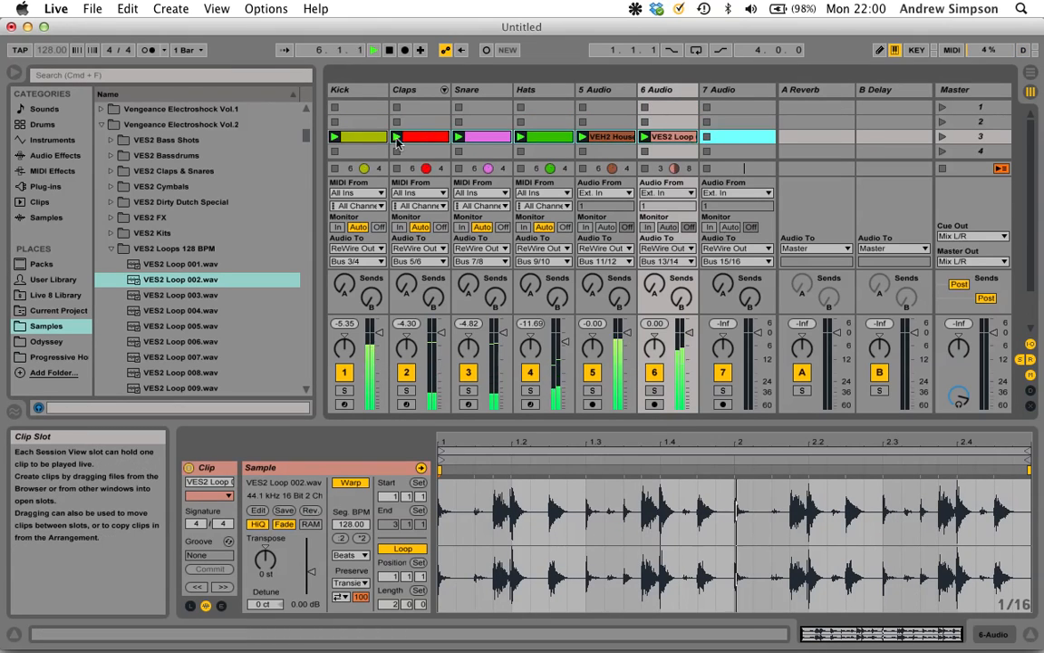
{"action": "left_click", "coordinate": [359, 138], "text": "shift"}
{"action": "left_click_drag", "start_coordinate": [358, 137], "coordinate": [361, 108]}
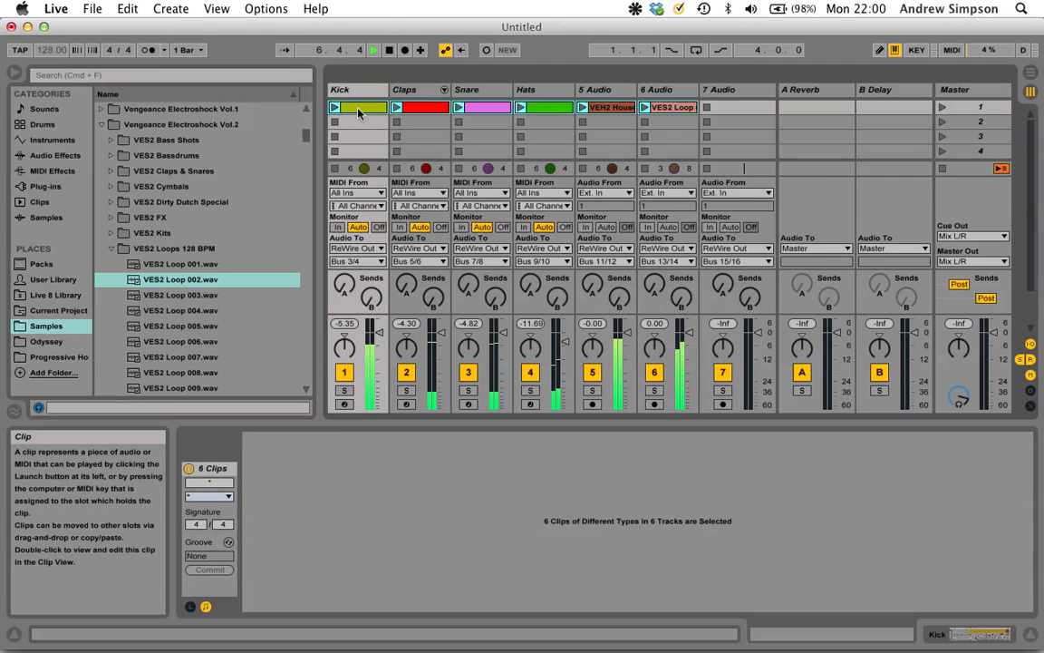
{"action": "left_click", "coordinate": [671, 107]}
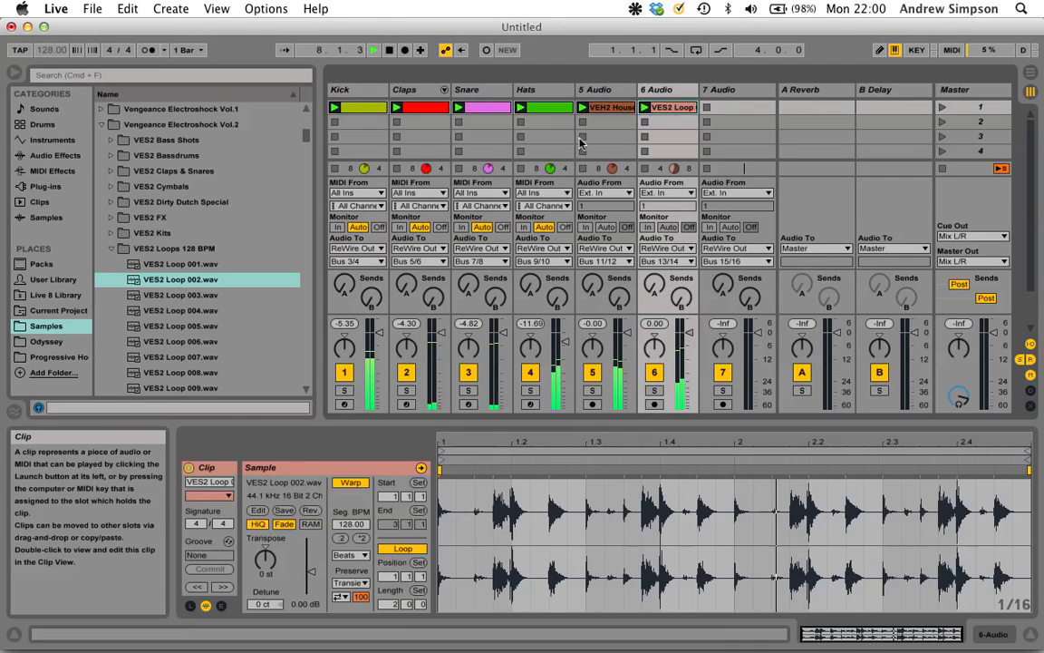
Step: Audition VES2 Loop 003.wav through 007.wav by swapping each in turn into the 6 Audio track's scene 1 slot
{"action": "left_click_drag", "start_coordinate": [184, 295], "coordinate": [679, 109]}
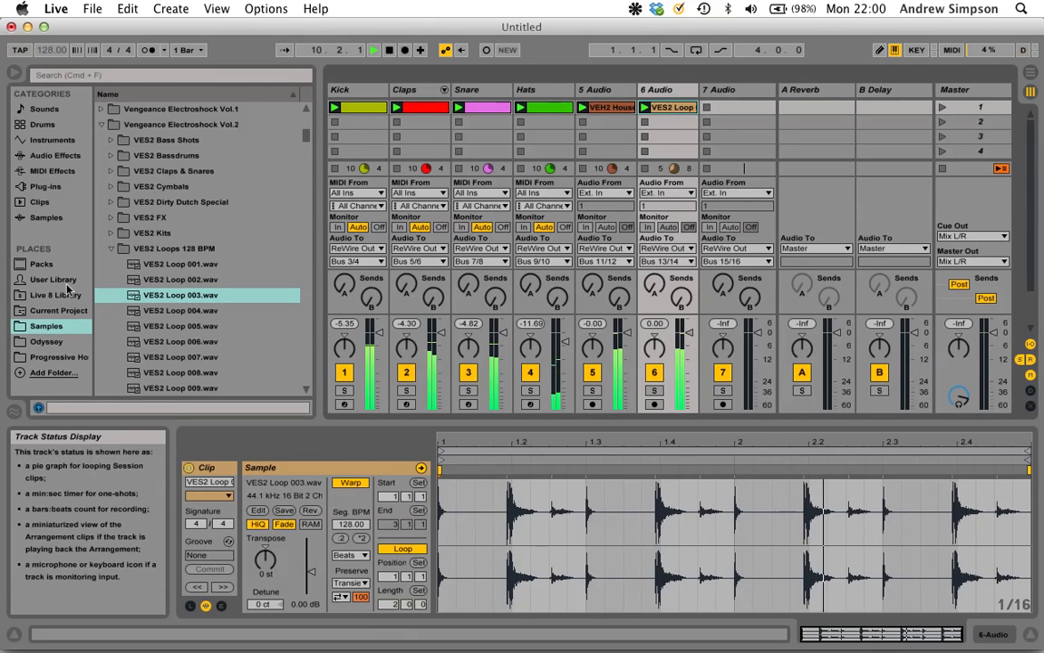
{"action": "left_click_drag", "start_coordinate": [156, 313], "coordinate": [675, 108]}
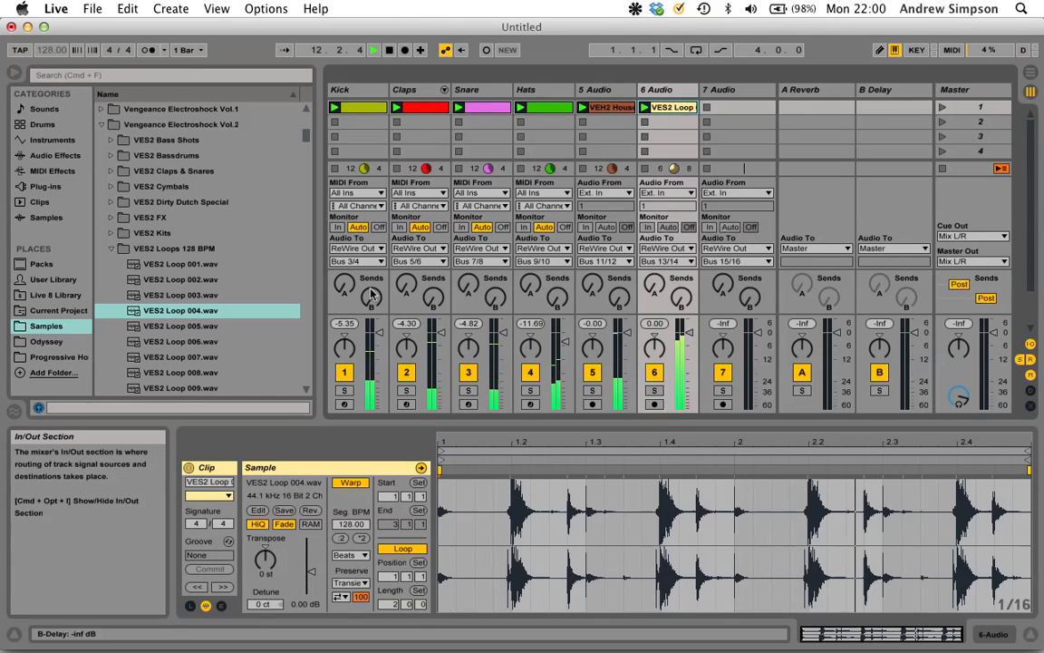
{"action": "left_click_drag", "start_coordinate": [188, 328], "coordinate": [678, 113]}
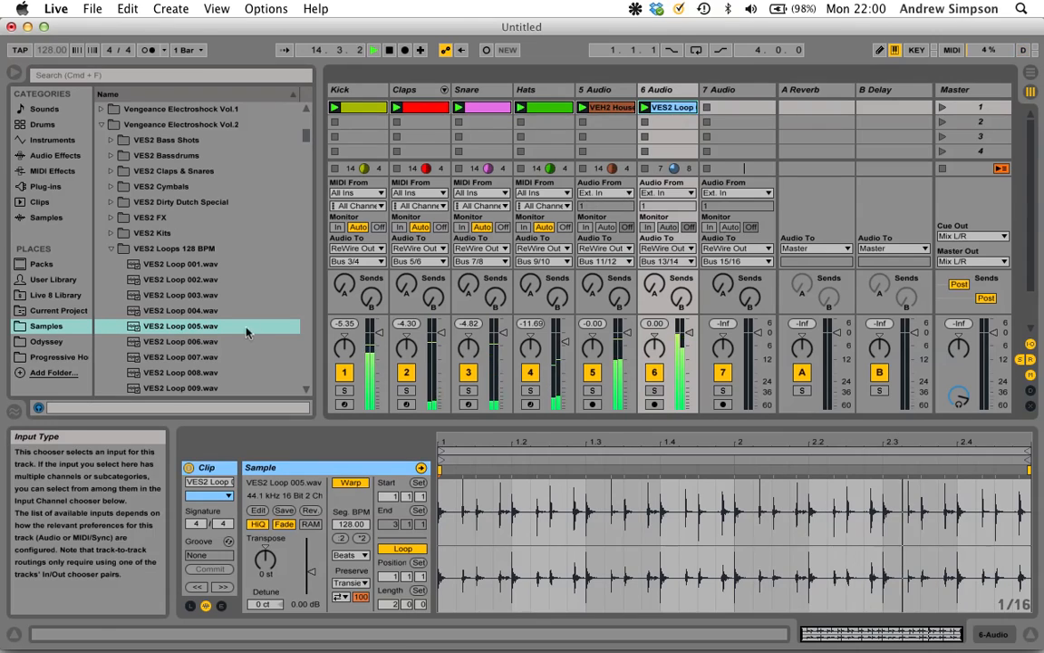
{"action": "left_click_drag", "start_coordinate": [254, 342], "coordinate": [671, 126]}
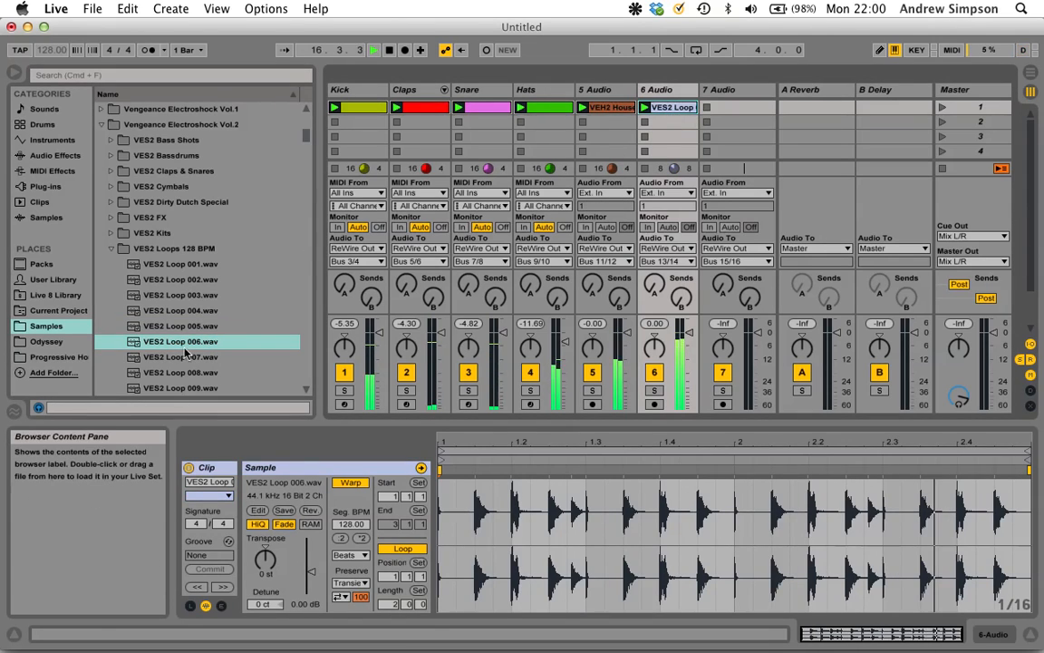
{"action": "scroll", "coordinate": [245, 267], "scroll_direction": "down", "scroll_amount": 3}
{"action": "left_click_drag", "start_coordinate": [226, 310], "coordinate": [671, 109]}
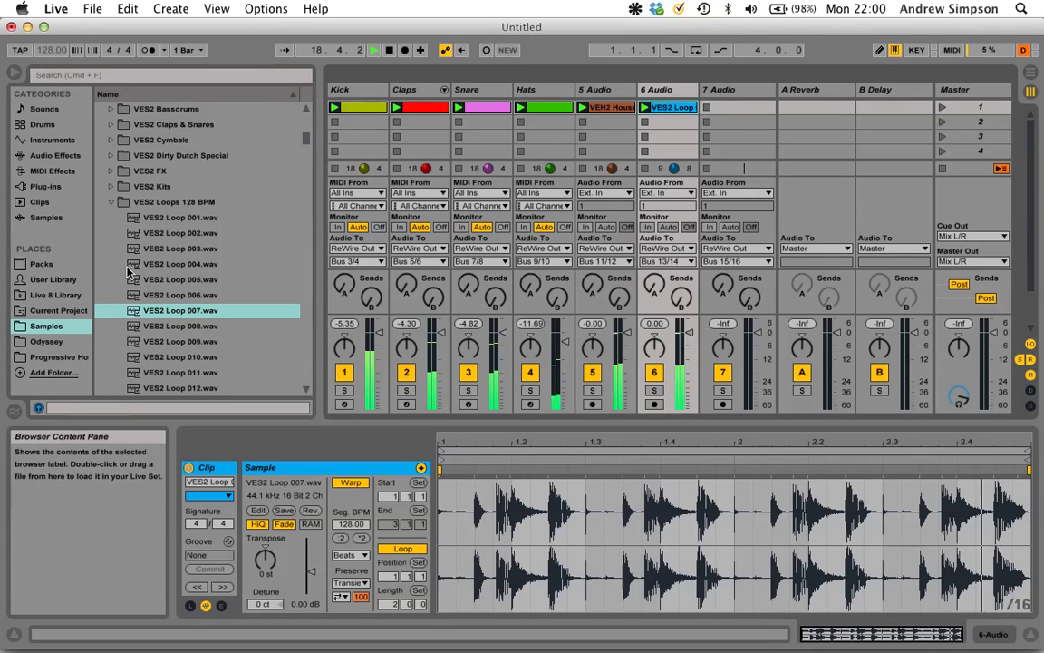
Step: Skip ahead and audition VES2 Loop 010.wav through 014.wav one after another as the 6 Audio track's scene 1 clip
{"action": "scroll", "coordinate": [203, 275], "scroll_direction": "down", "scroll_amount": 4}
{"action": "left_click_drag", "start_coordinate": [194, 292], "coordinate": [680, 107]}
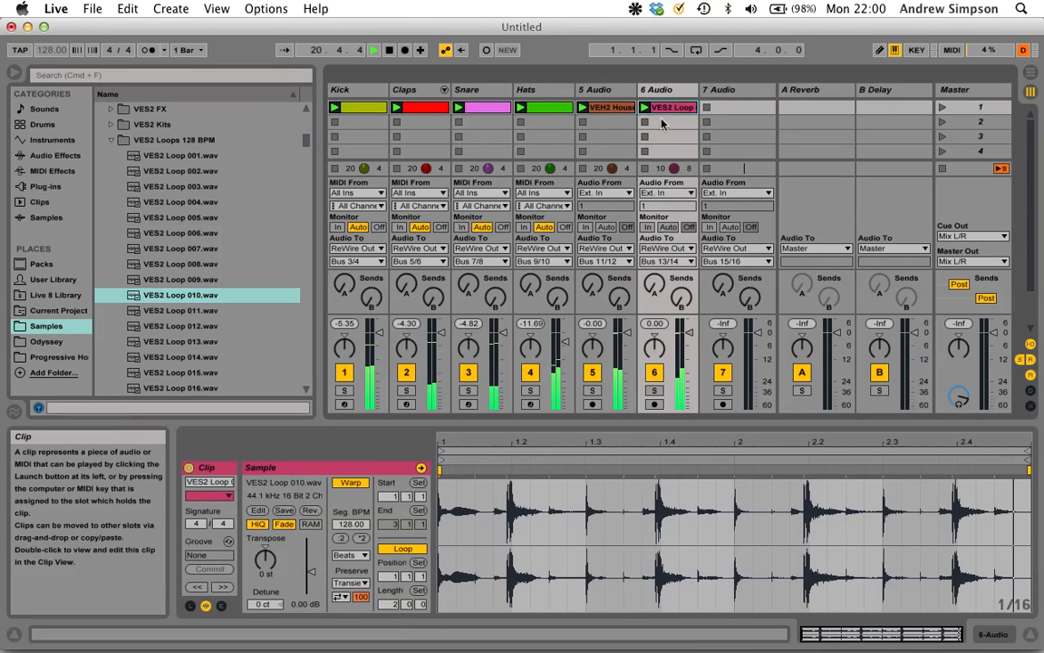
{"action": "left_click_drag", "start_coordinate": [179, 316], "coordinate": [671, 107]}
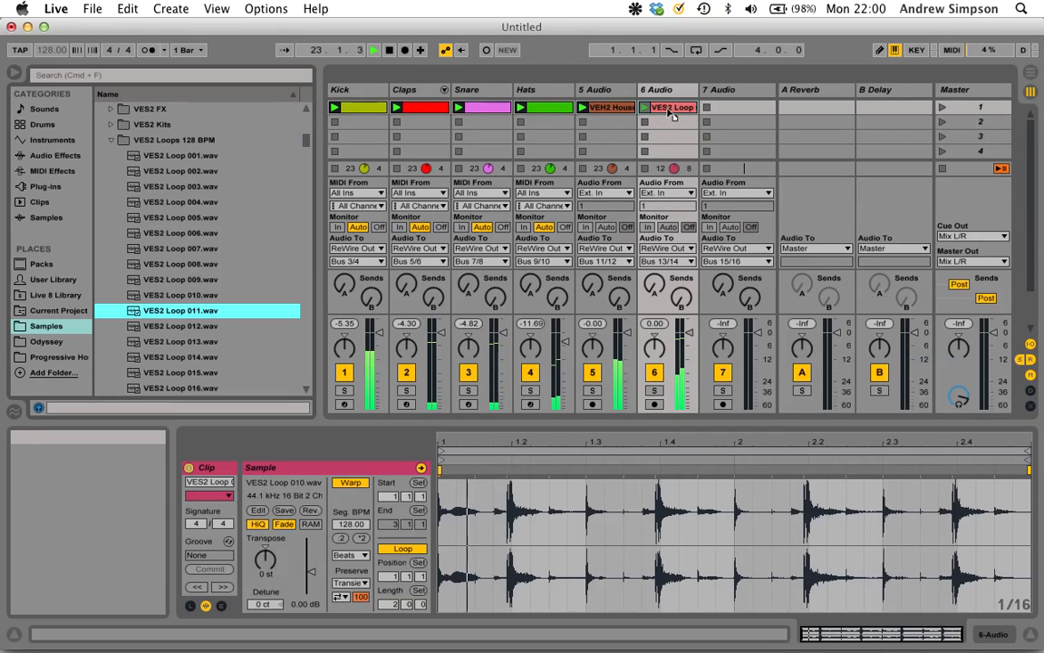
{"action": "double_click", "coordinate": [177, 329]}
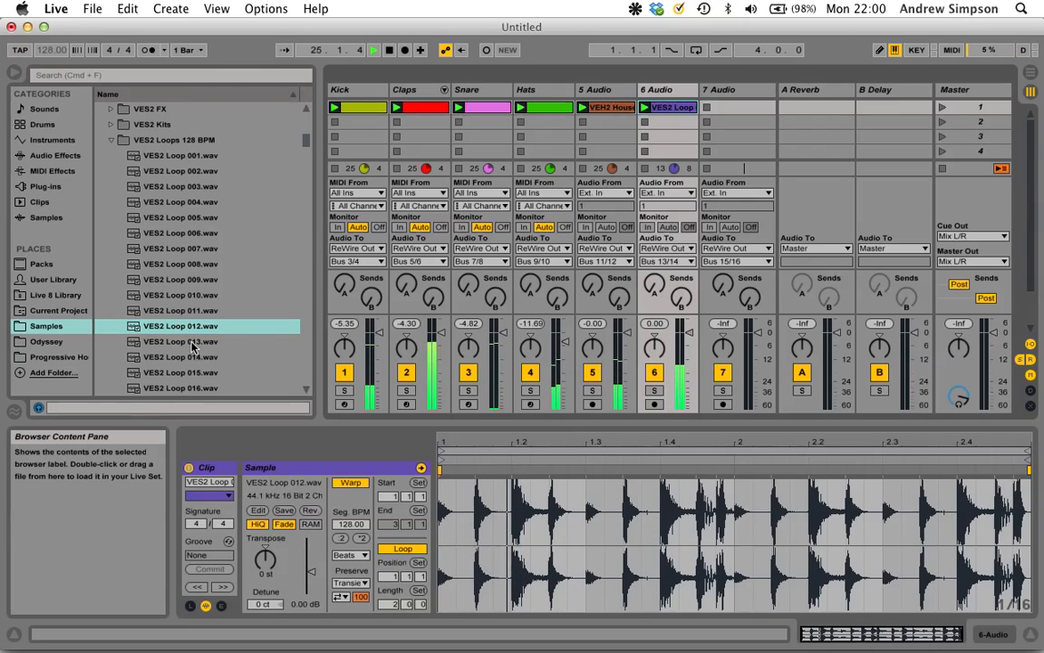
{"action": "double_click", "coordinate": [193, 343]}
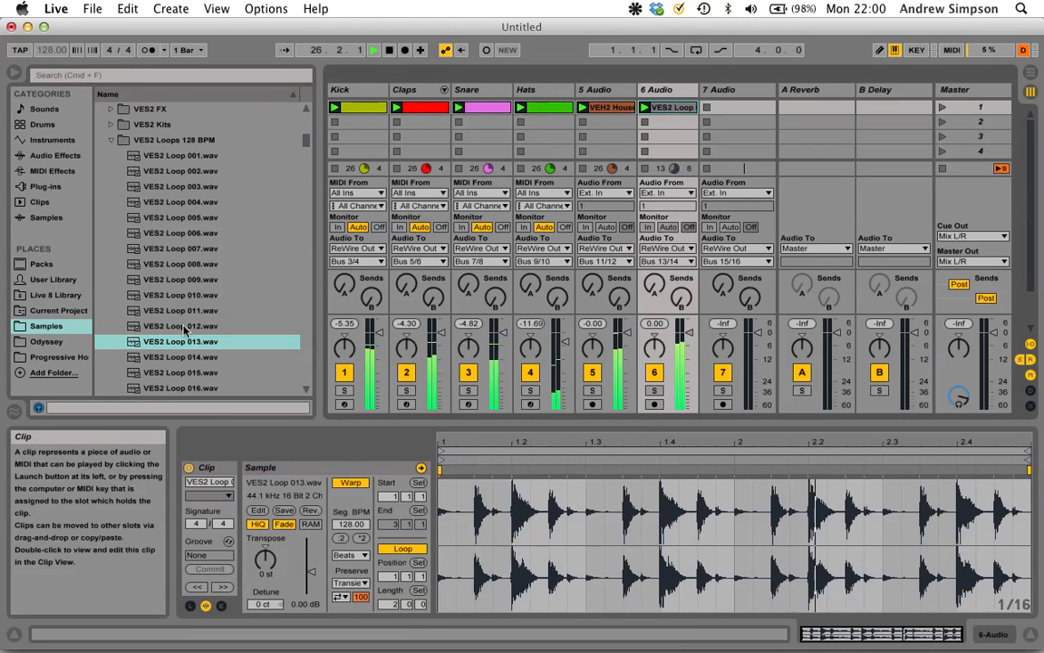
{"action": "left_click_drag", "start_coordinate": [184, 359], "coordinate": [563, 209]}
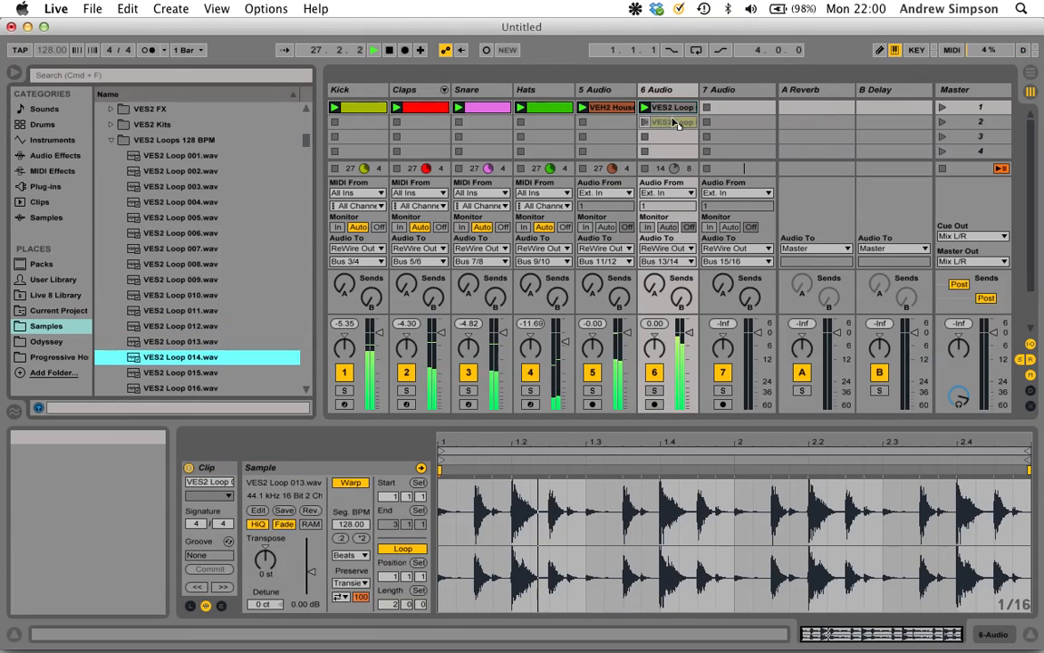
{"action": "left_click_drag", "start_coordinate": [679, 112], "coordinate": [678, 113]}
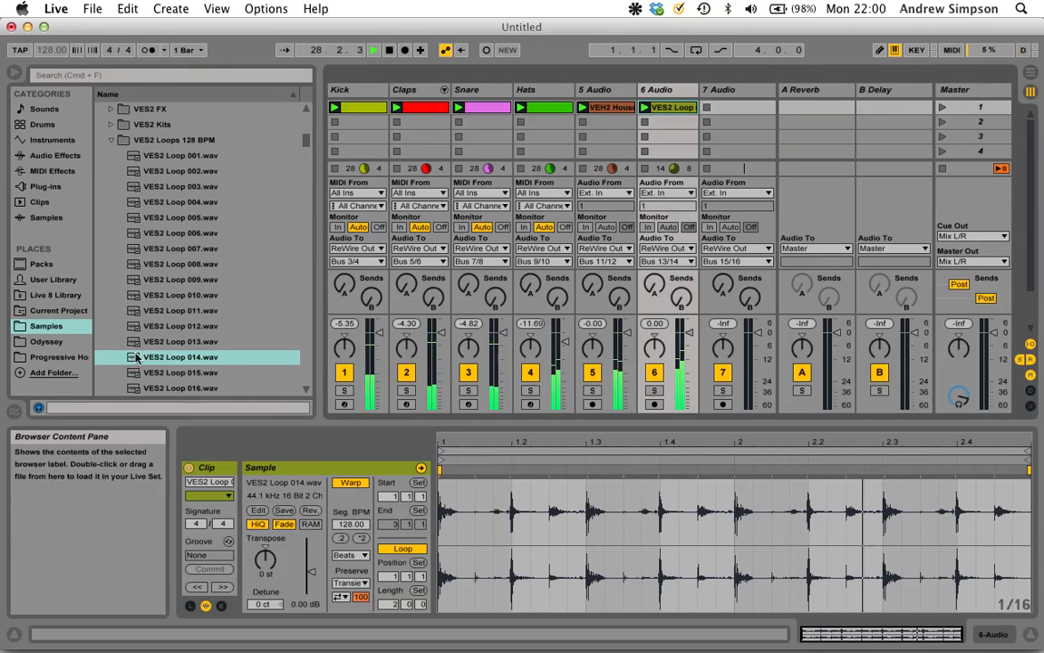
Step: Replace the 6 Audio scene 1 clip with VES2 Loop 015.wav, 016.wav and 017.wav in turn to compare them with the beat
{"action": "left_click_drag", "start_coordinate": [163, 377], "coordinate": [681, 111]}
{"action": "scroll", "coordinate": [192, 228], "scroll_direction": "down", "scroll_amount": 4}
{"action": "scroll", "coordinate": [212, 290], "scroll_direction": "down", "scroll_amount": 1}
{"action": "left_click_drag", "start_coordinate": [211, 310], "coordinate": [683, 111]}
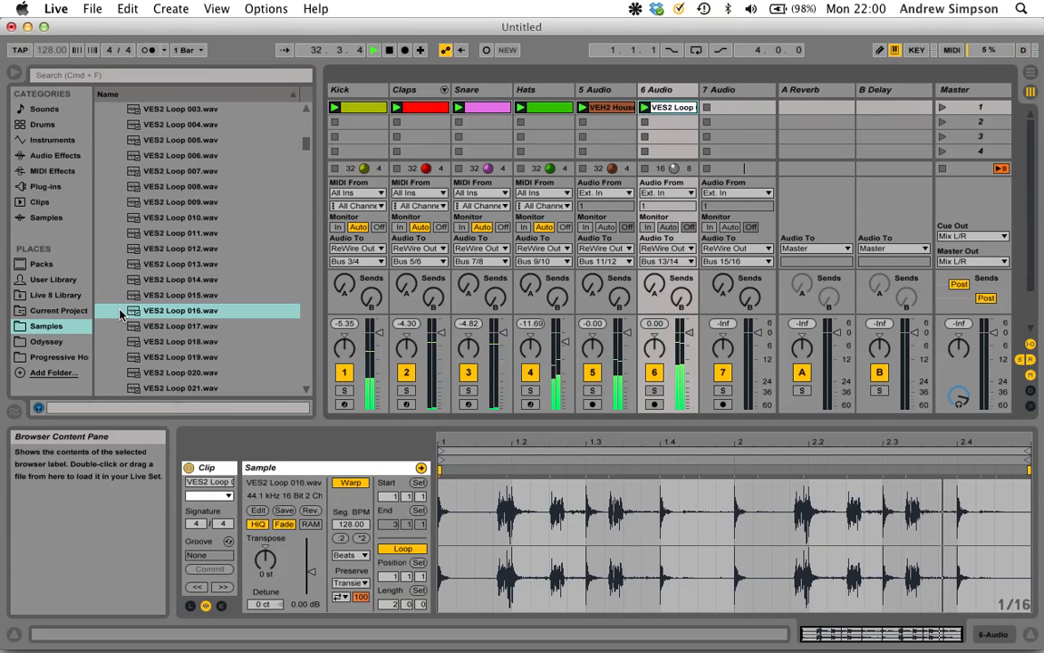
{"action": "left_click_drag", "start_coordinate": [156, 326], "coordinate": [667, 116]}
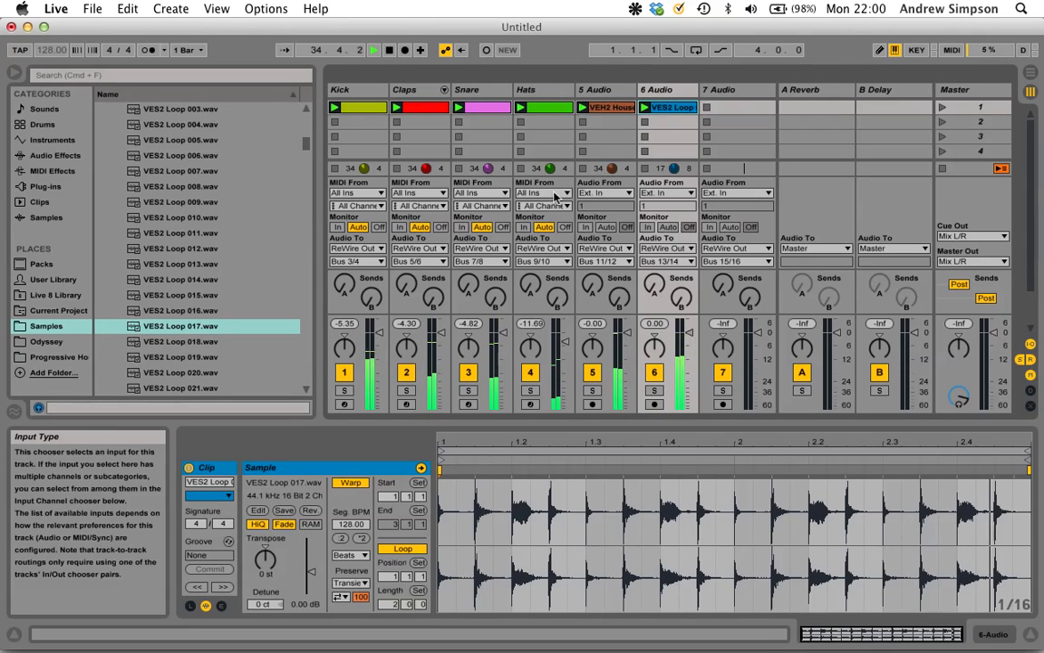
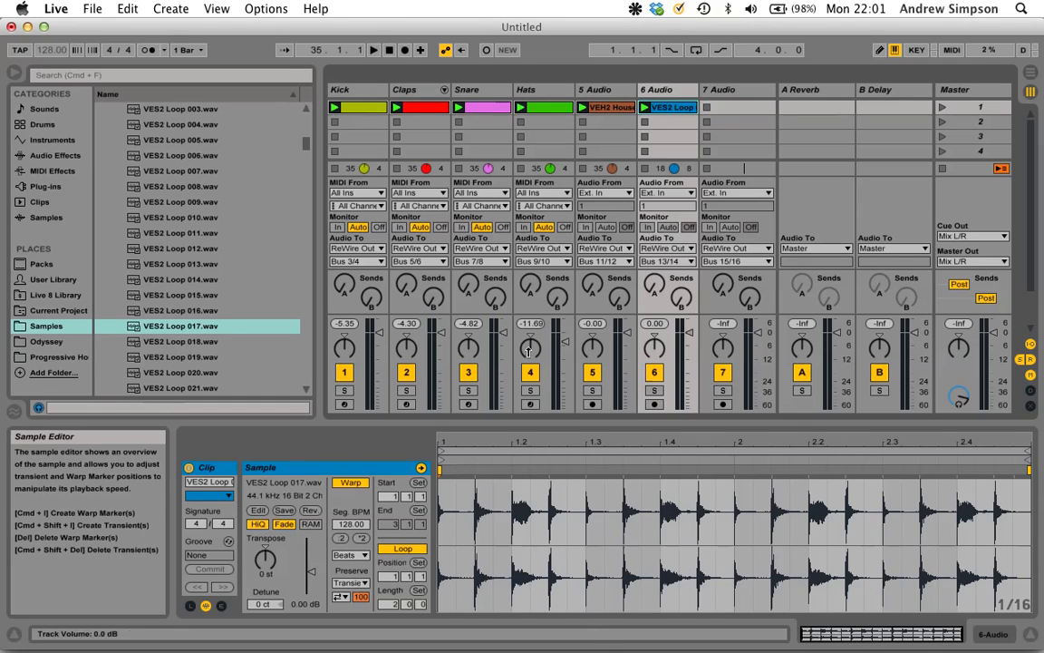
Step: Restart playback and try VES2 Loop 018.wav, 019.wav and 020.wav in turn in the 6 Audio scene 1 slot
{"action": "key", "text": "space"}
{"action": "left_click", "coordinate": [185, 341]}
{"action": "left_click_drag", "start_coordinate": [186, 346], "coordinate": [672, 110]}
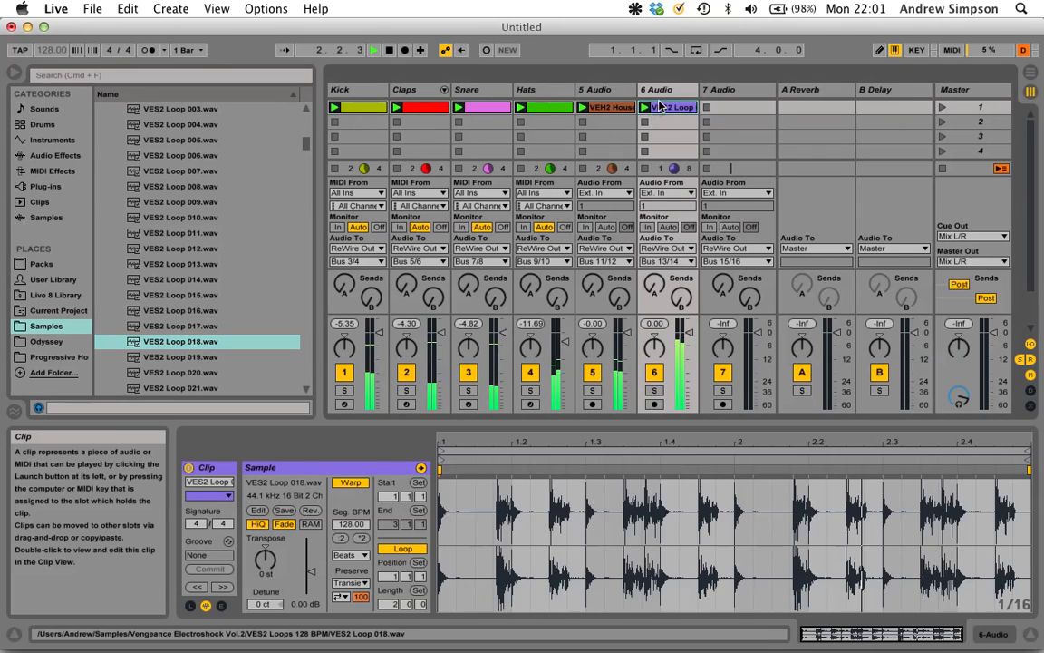
{"action": "left_click_drag", "start_coordinate": [167, 359], "coordinate": [649, 115]}
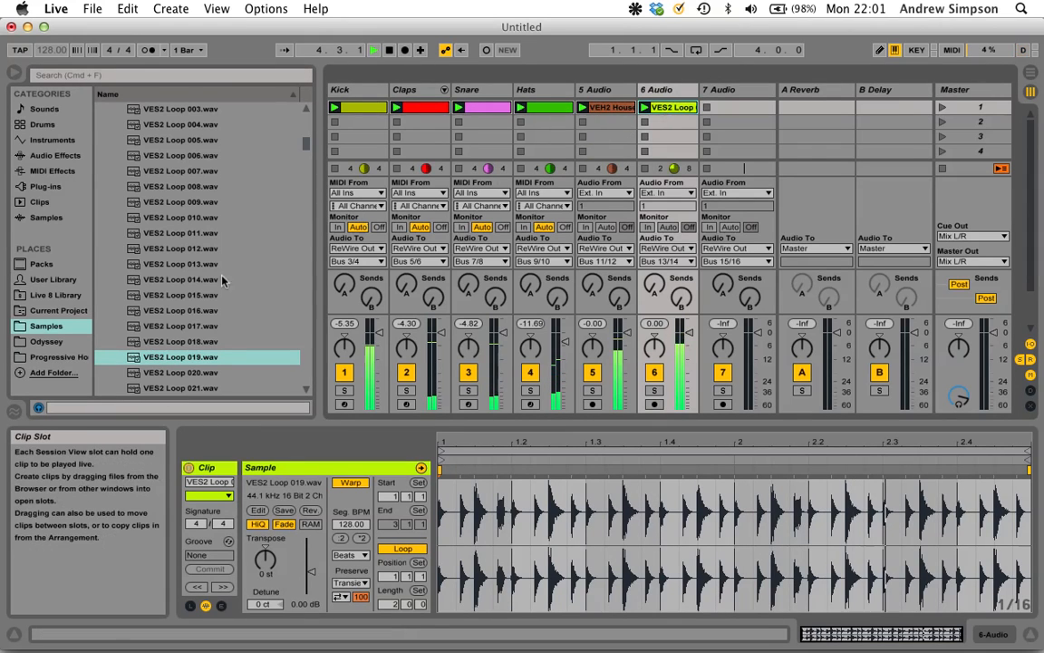
{"action": "scroll", "coordinate": [222, 326], "scroll_direction": "down", "scroll_amount": 5}
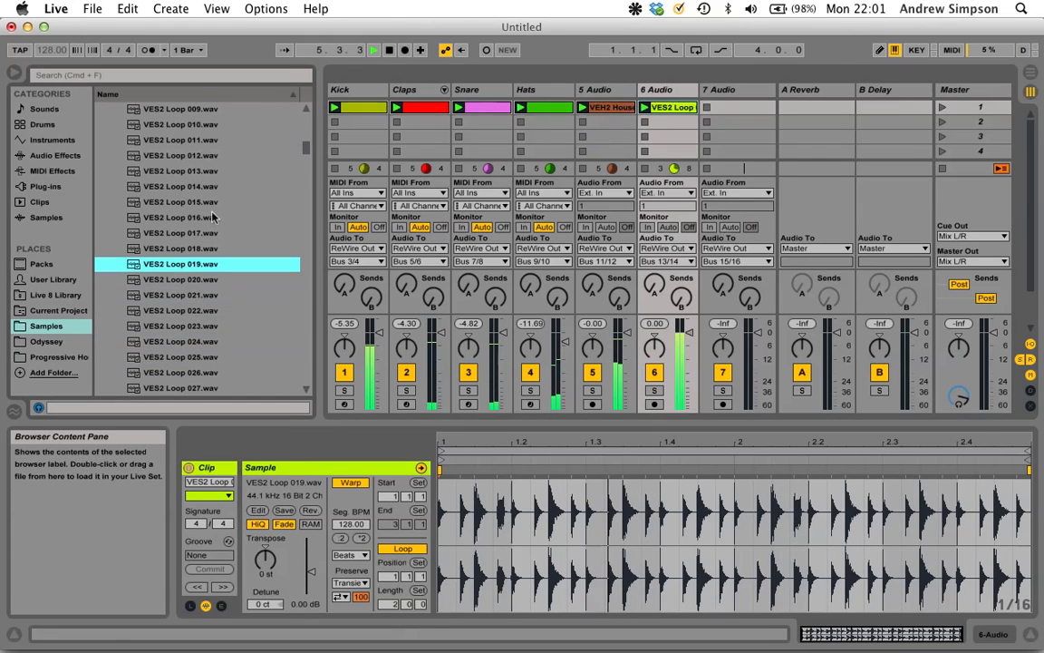
{"action": "left_click_drag", "start_coordinate": [184, 235], "coordinate": [666, 109]}
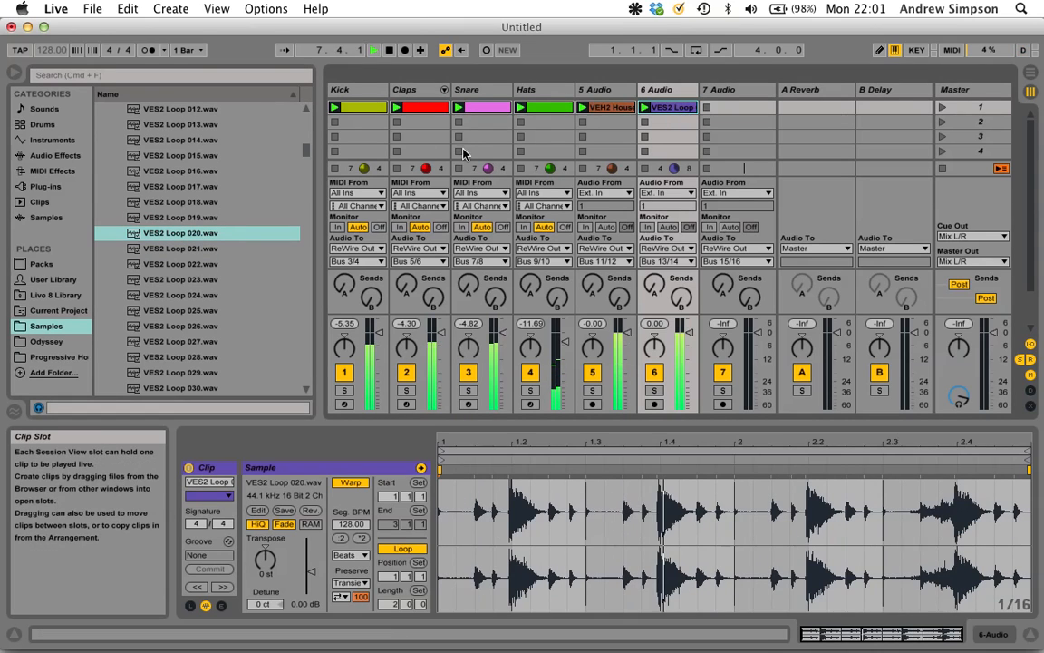
Step: Audition VES2 Loop 021.wav through 027.wav against the beat, swapping each into the 6 Audio track's scene 1 slot
{"action": "left_click_drag", "start_coordinate": [181, 248], "coordinate": [669, 109]}
{"action": "left_click_drag", "start_coordinate": [180, 264], "coordinate": [656, 109]}
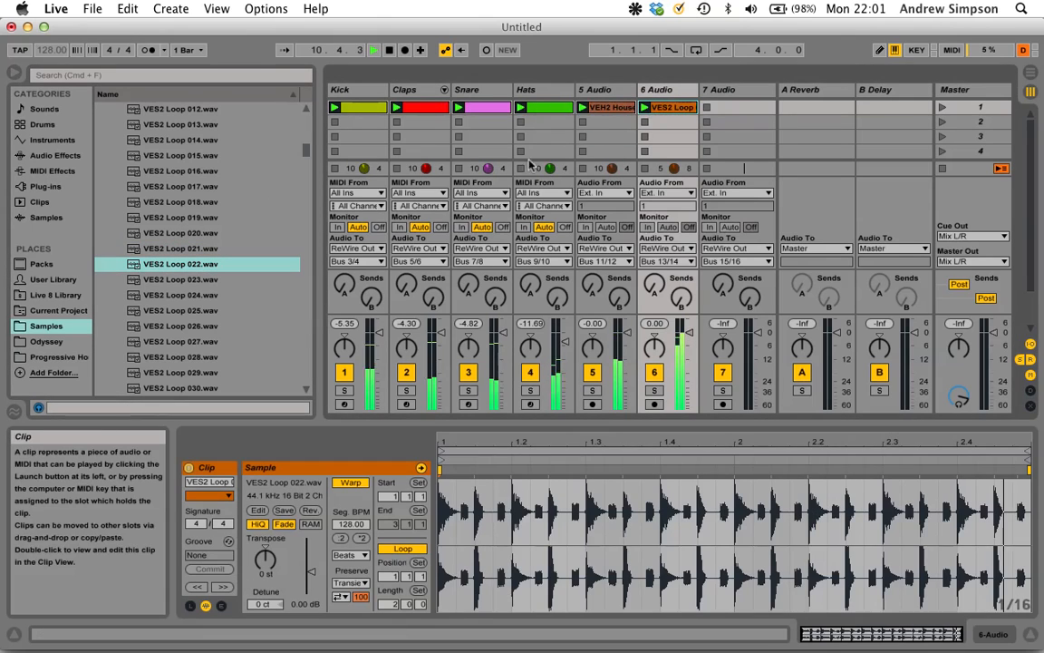
{"action": "key", "text": "Down"}
{"action": "left_click_drag", "start_coordinate": [577, 181], "coordinate": [666, 107]}
{"action": "left_click_drag", "start_coordinate": [186, 295], "coordinate": [665, 110]}
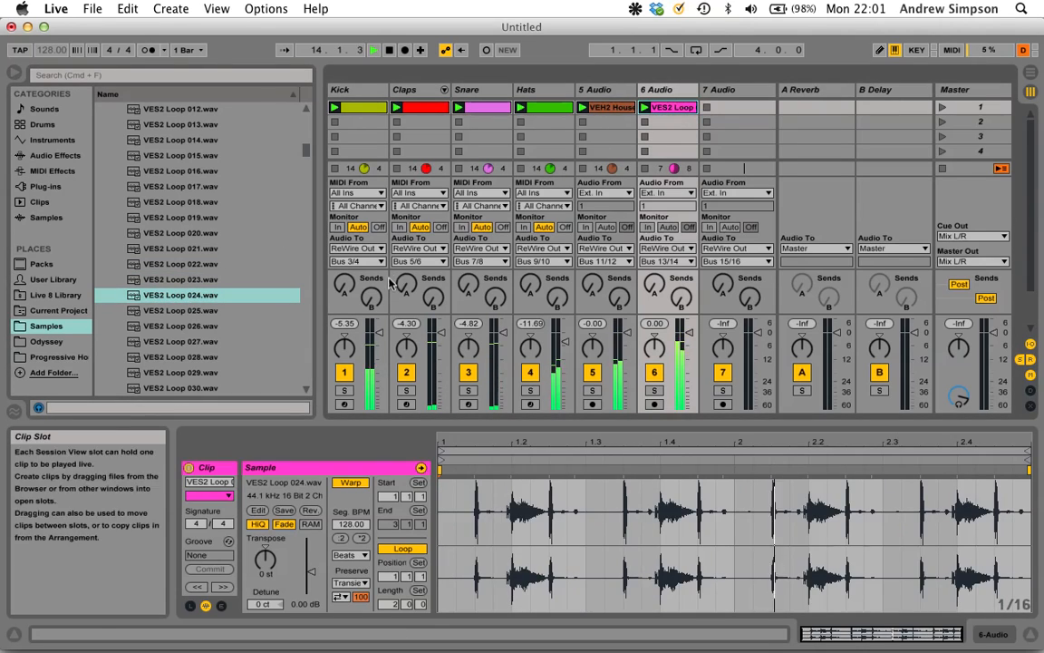
{"action": "left_click_drag", "start_coordinate": [179, 311], "coordinate": [666, 110]}
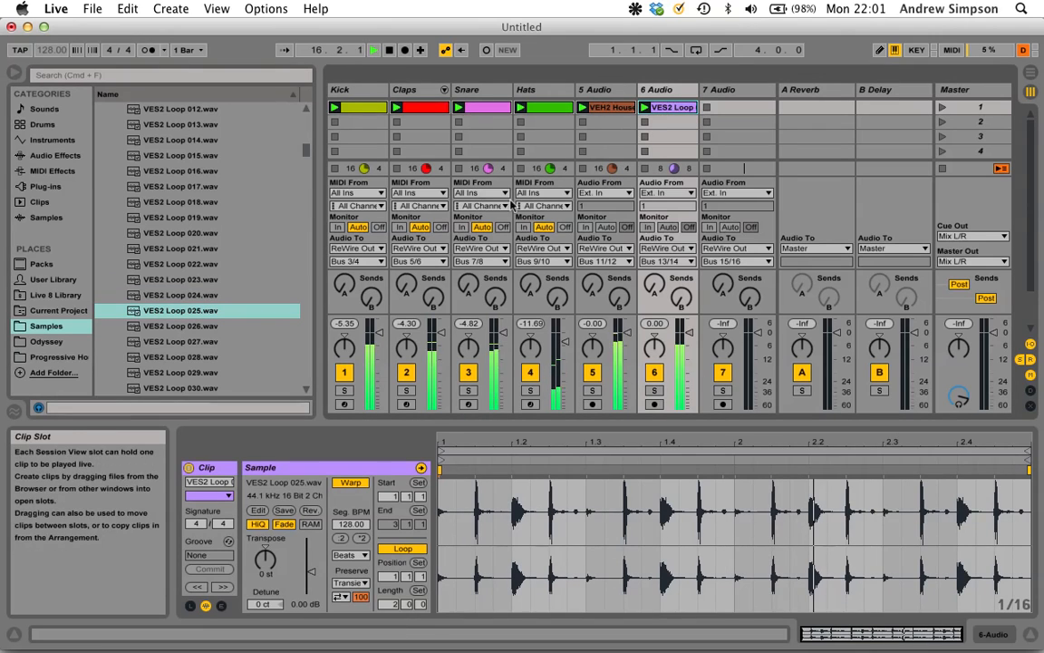
{"action": "left_click_drag", "start_coordinate": [176, 327], "coordinate": [666, 109]}
{"action": "left_click_drag", "start_coordinate": [180, 344], "coordinate": [678, 113]}
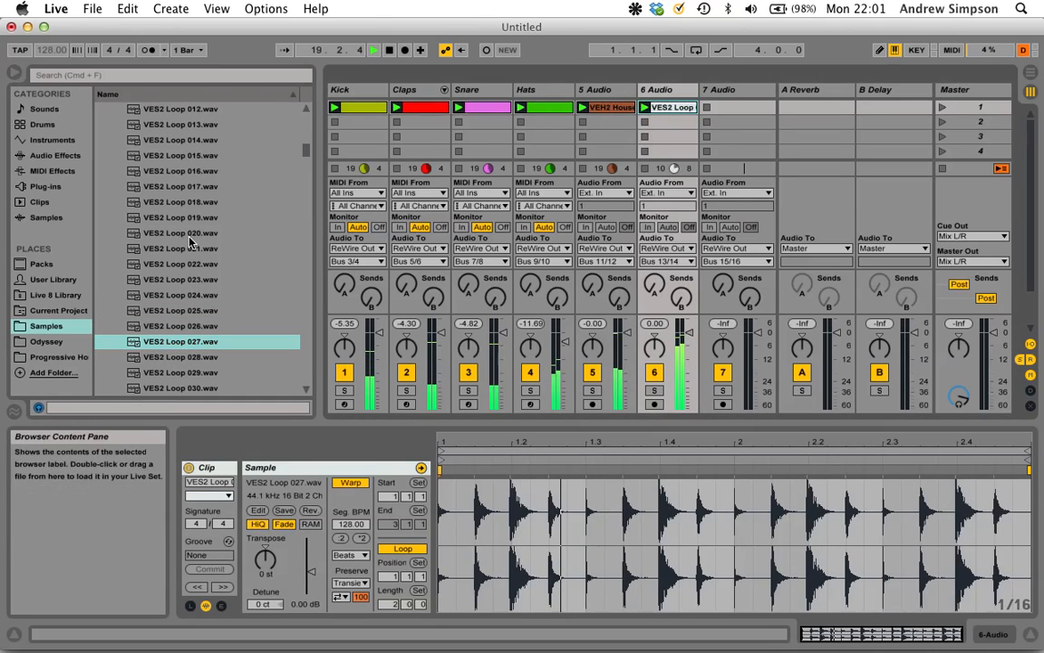
Step: Continue the loop comparison by placing VES2 Loop 028.wav through 034.wav in turn in the 6 Audio scene 1 slot
{"action": "scroll", "coordinate": [170, 213], "scroll_direction": "down", "scroll_amount": 4}
{"action": "left_click_drag", "start_coordinate": [195, 187], "coordinate": [669, 109]}
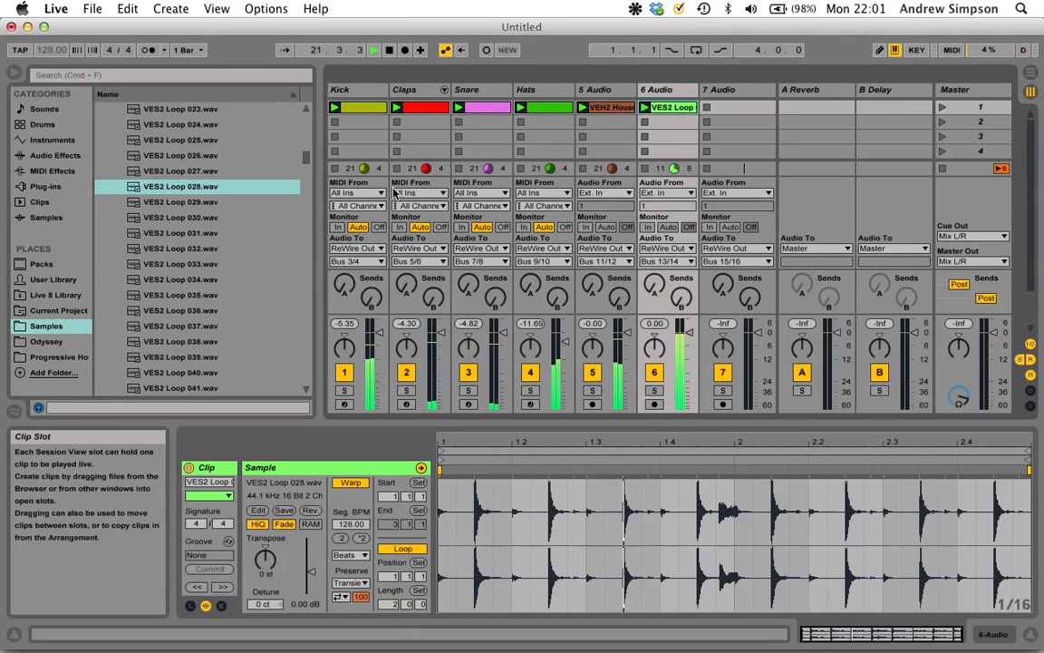
{"action": "left_click_drag", "start_coordinate": [196, 202], "coordinate": [533, 139]}
{"action": "left_click_drag", "start_coordinate": [538, 138], "coordinate": [677, 115]}
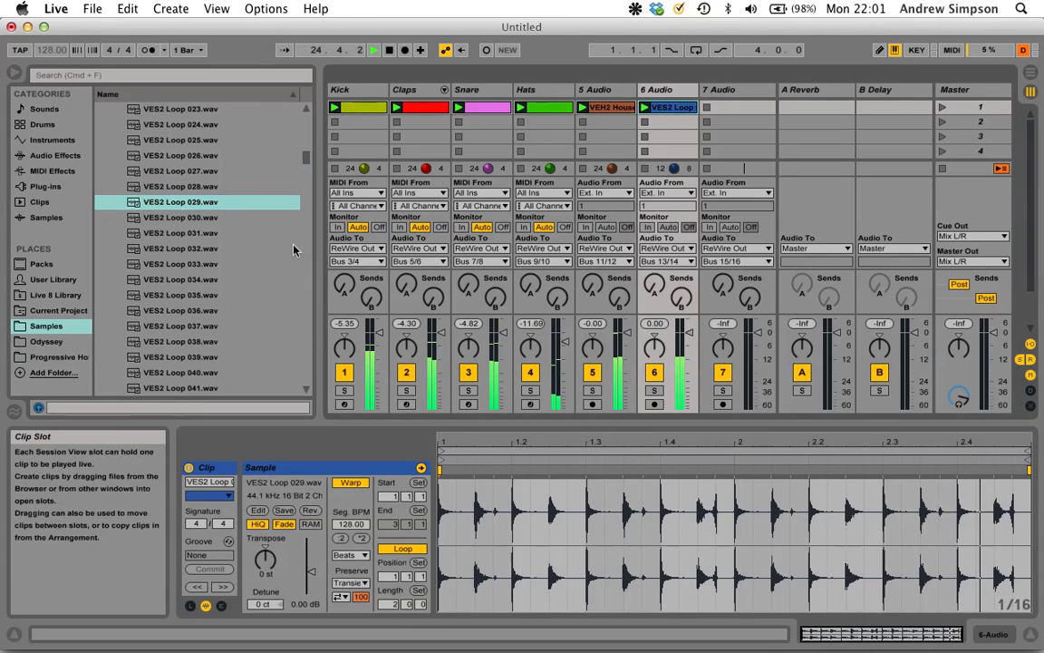
{"action": "left_click_drag", "start_coordinate": [174, 220], "coordinate": [675, 111]}
{"action": "left_click_drag", "start_coordinate": [187, 235], "coordinate": [682, 111]}
{"action": "left_click_drag", "start_coordinate": [252, 249], "coordinate": [685, 107]}
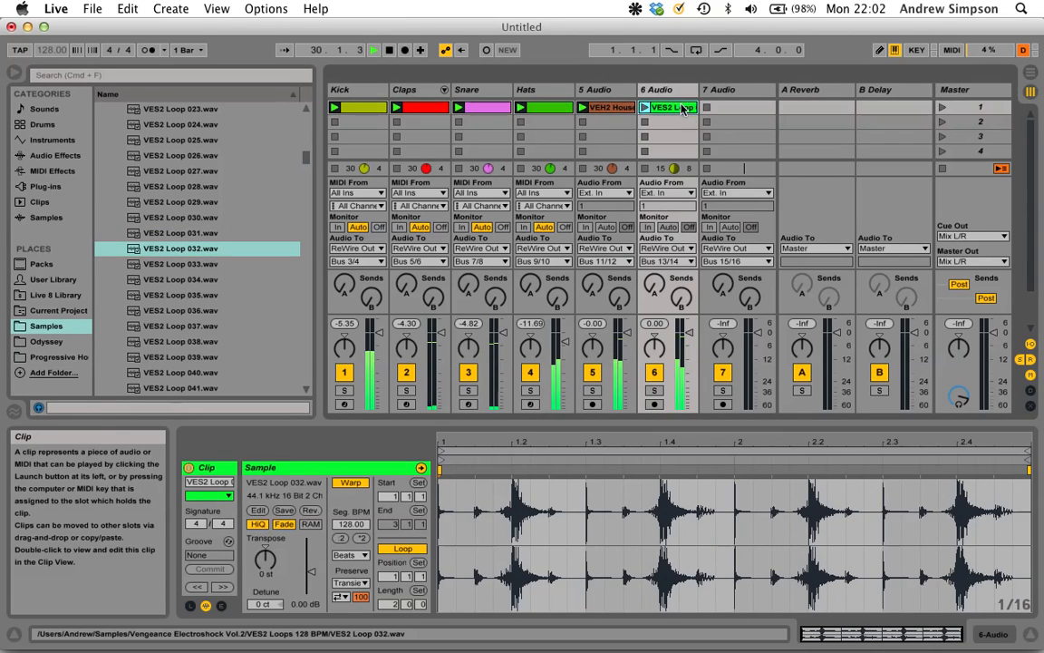
{"action": "left_click_drag", "start_coordinate": [143, 263], "coordinate": [647, 109]}
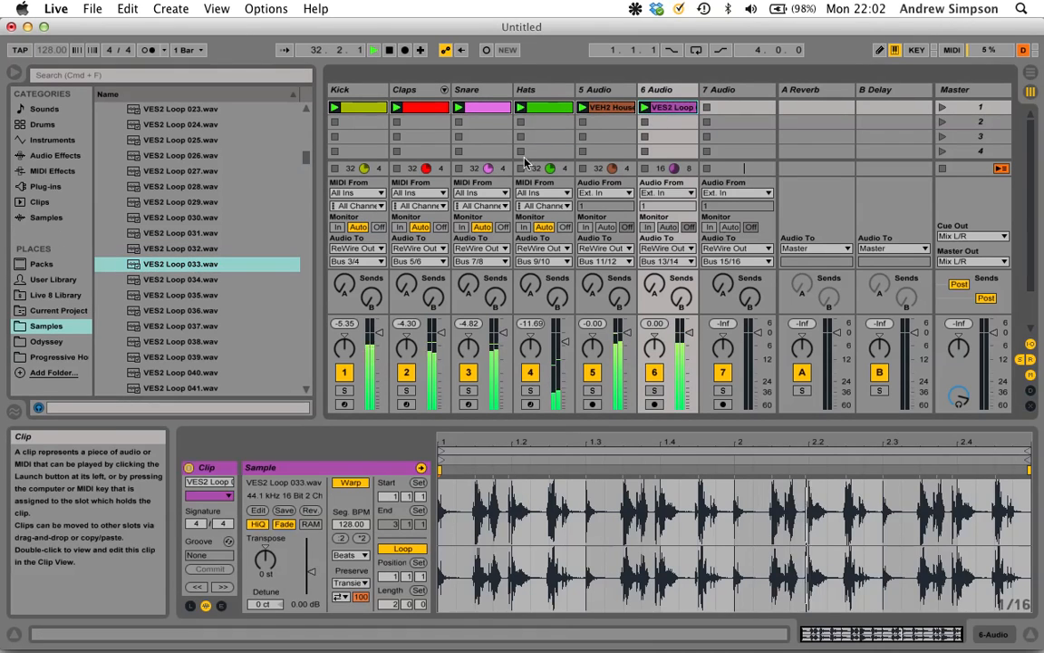
{"action": "key", "text": "Down"}
{"action": "left_click_drag", "start_coordinate": [495, 190], "coordinate": [686, 109]}
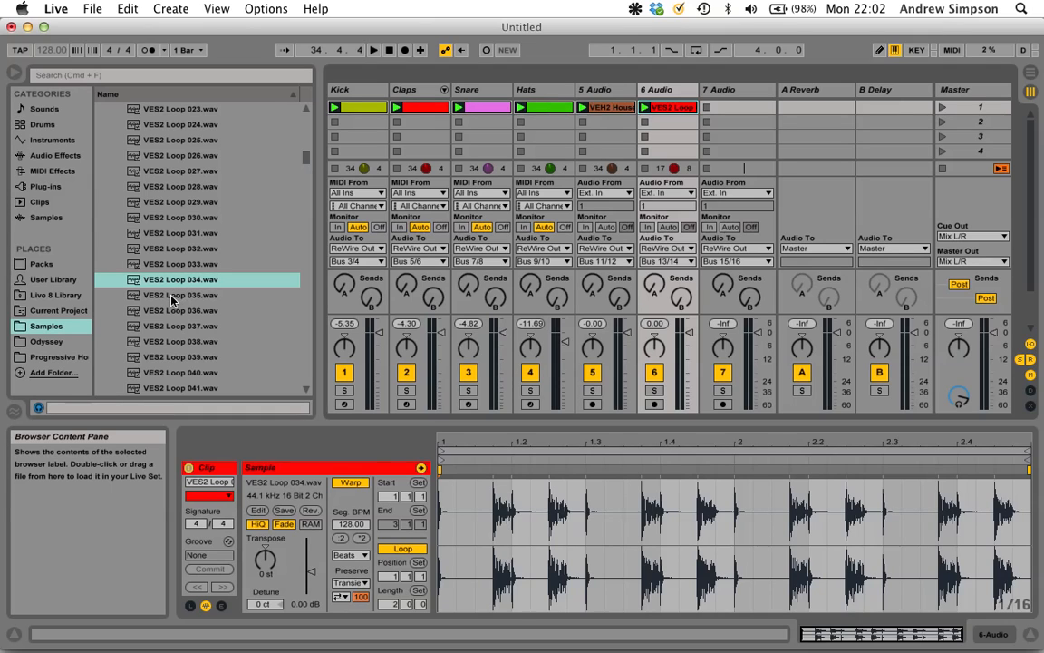
Step: Restart playback and swap VES2 Loop 035.wav through 040.wav in turn into the 6 Audio scene 1 slot, ending on 040
{"action": "key", "text": "space"}
{"action": "left_click_drag", "start_coordinate": [174, 296], "coordinate": [667, 108]}
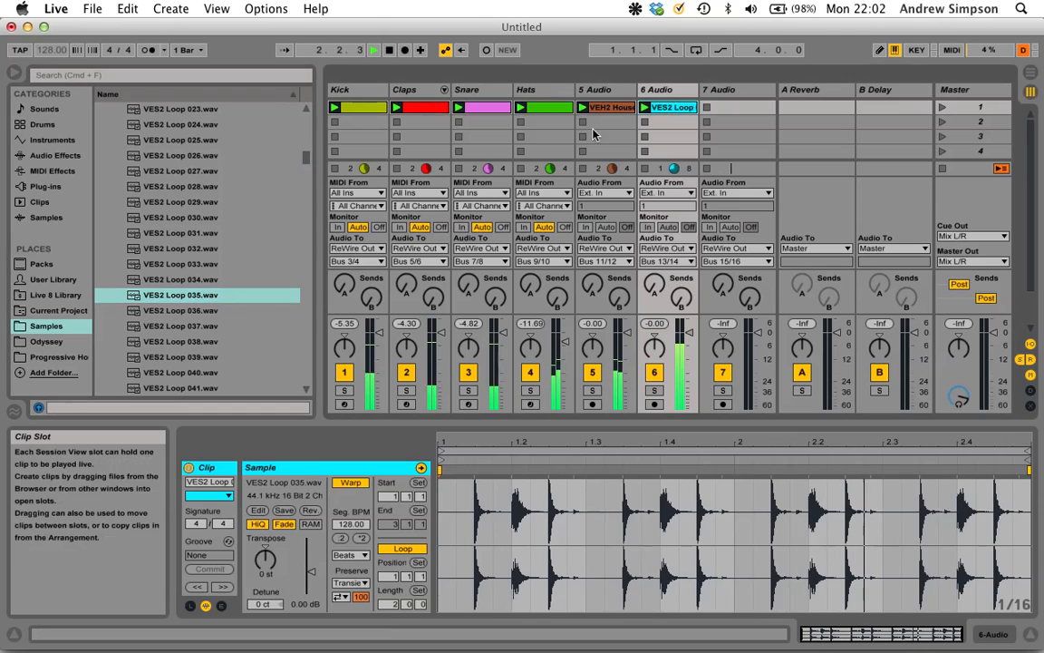
{"action": "left_click_drag", "start_coordinate": [169, 313], "coordinate": [691, 109]}
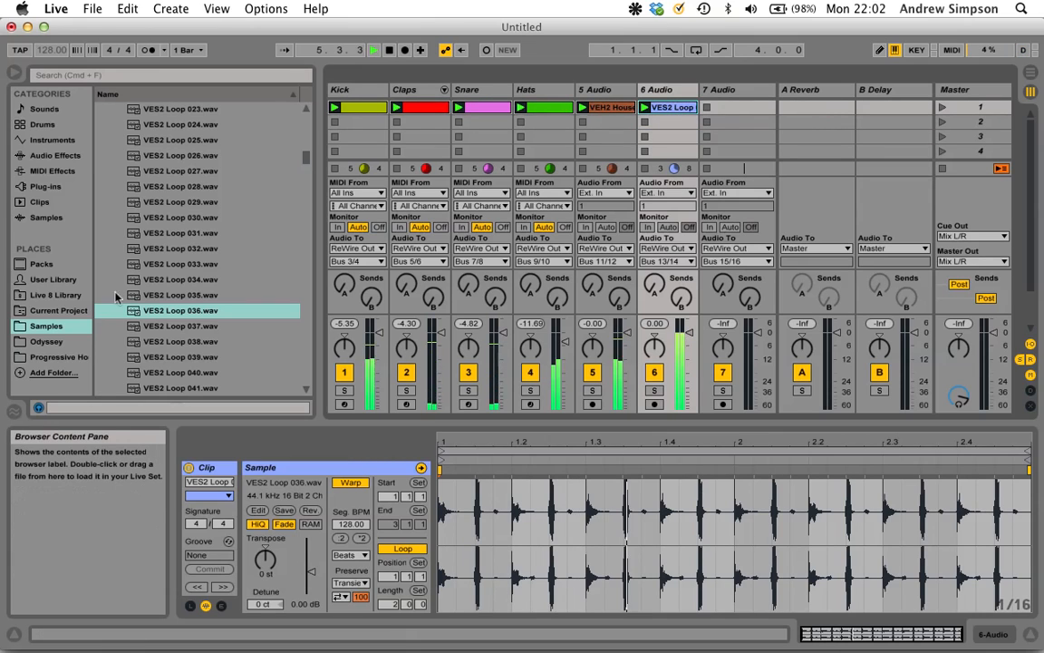
{"action": "left_click_drag", "start_coordinate": [156, 324], "coordinate": [669, 108]}
{"action": "left_click_drag", "start_coordinate": [203, 341], "coordinate": [671, 121]}
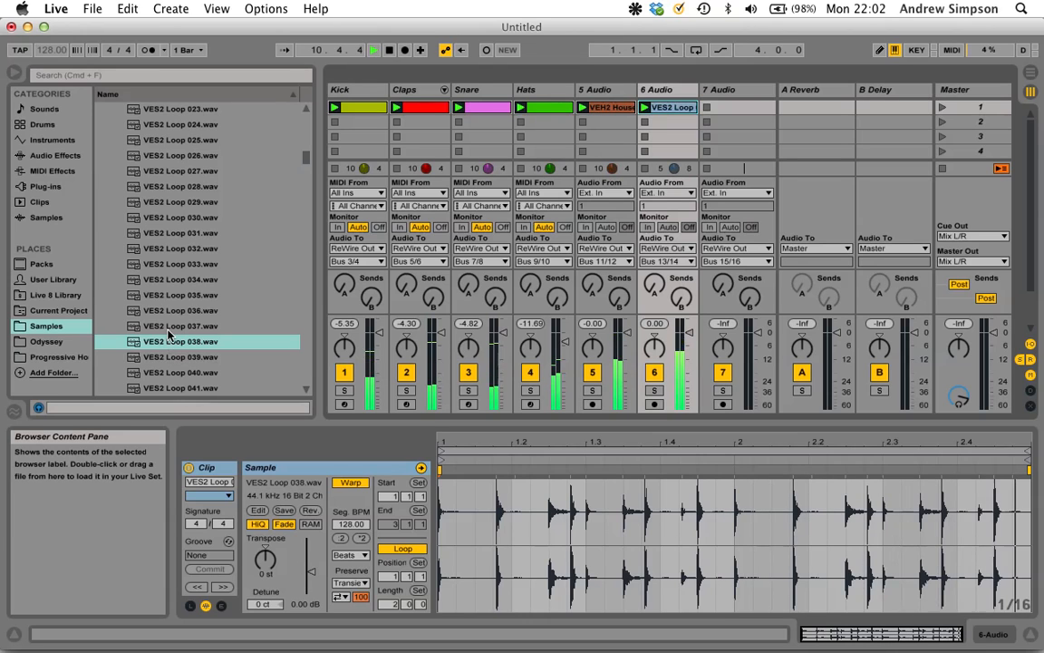
{"action": "left_click_drag", "start_coordinate": [181, 357], "coordinate": [664, 116]}
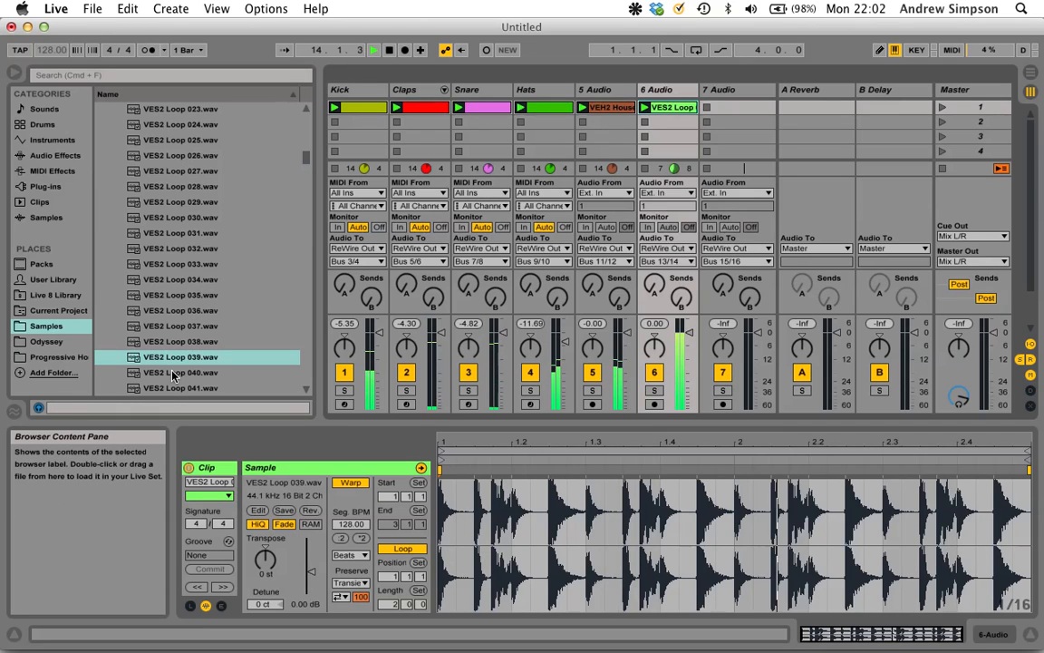
{"action": "left_click_drag", "start_coordinate": [173, 376], "coordinate": [653, 124]}
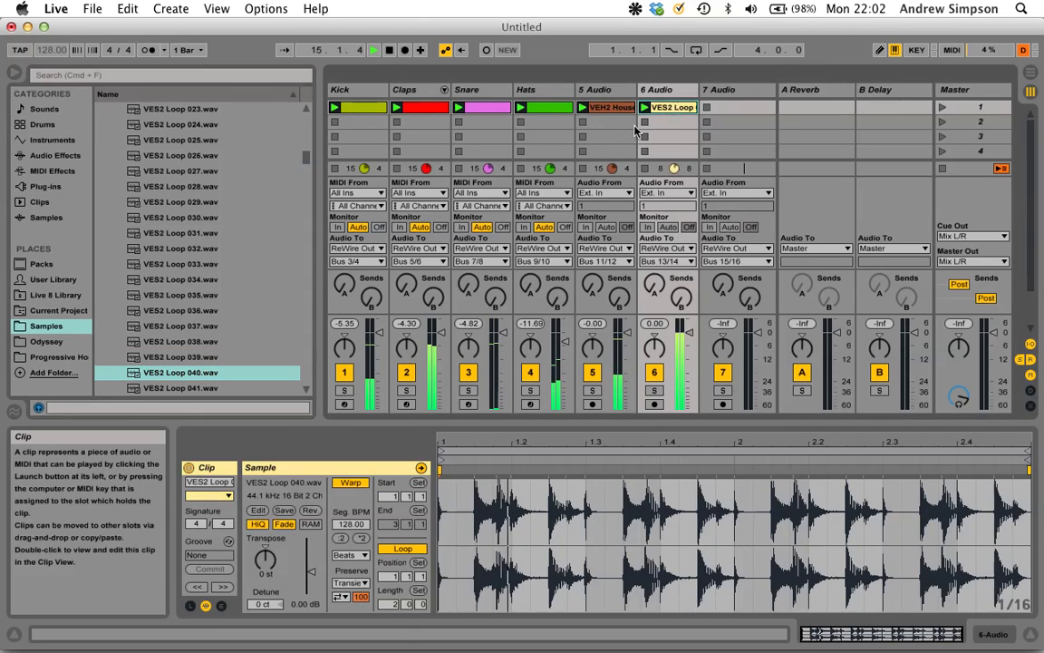
Step: Audition VES2 Loop 041.wav and VES2 Loop 001.wav in turn in the 6 Audio track's scene 1 slot
{"action": "left_click_drag", "start_coordinate": [181, 388], "coordinate": [671, 107]}
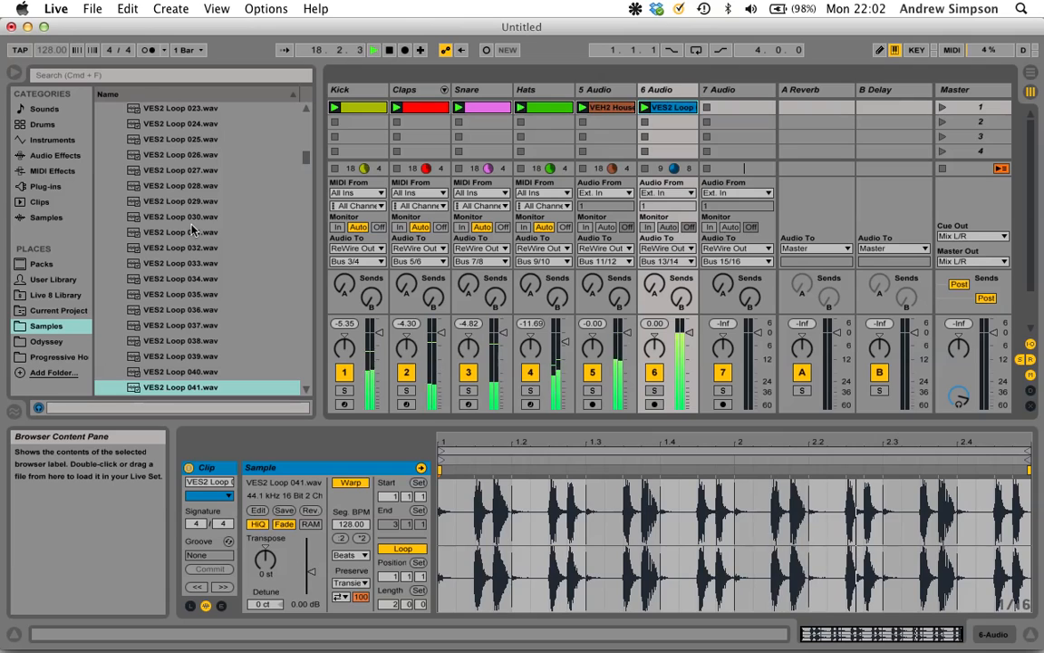
{"action": "scroll", "coordinate": [192, 231], "scroll_direction": "up", "scroll_amount": 10}
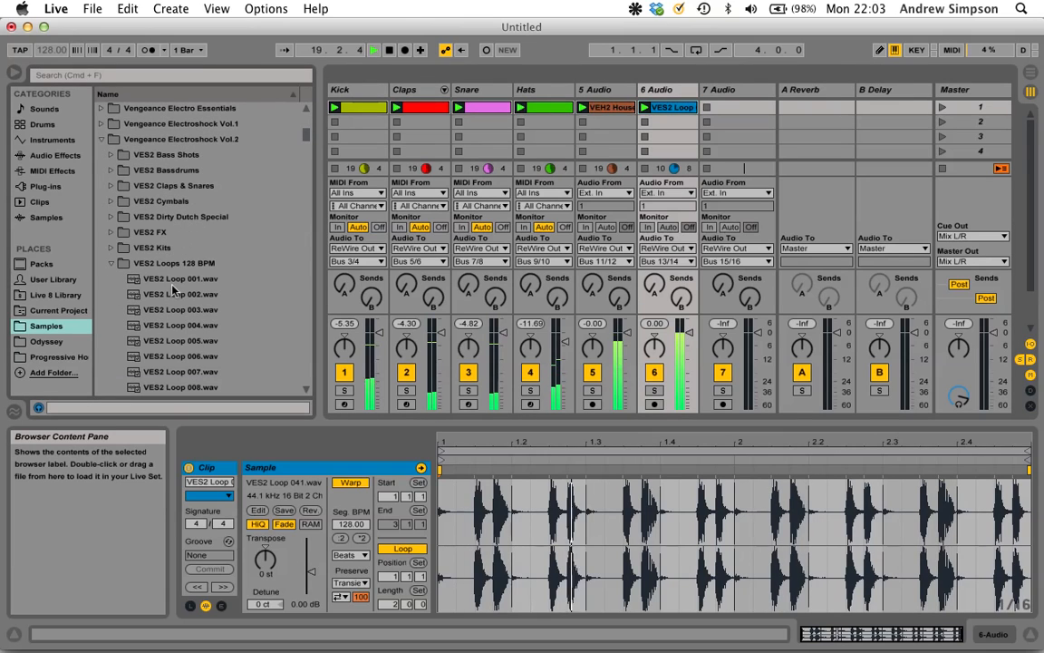
{"action": "left_click_drag", "start_coordinate": [172, 285], "coordinate": [686, 109]}
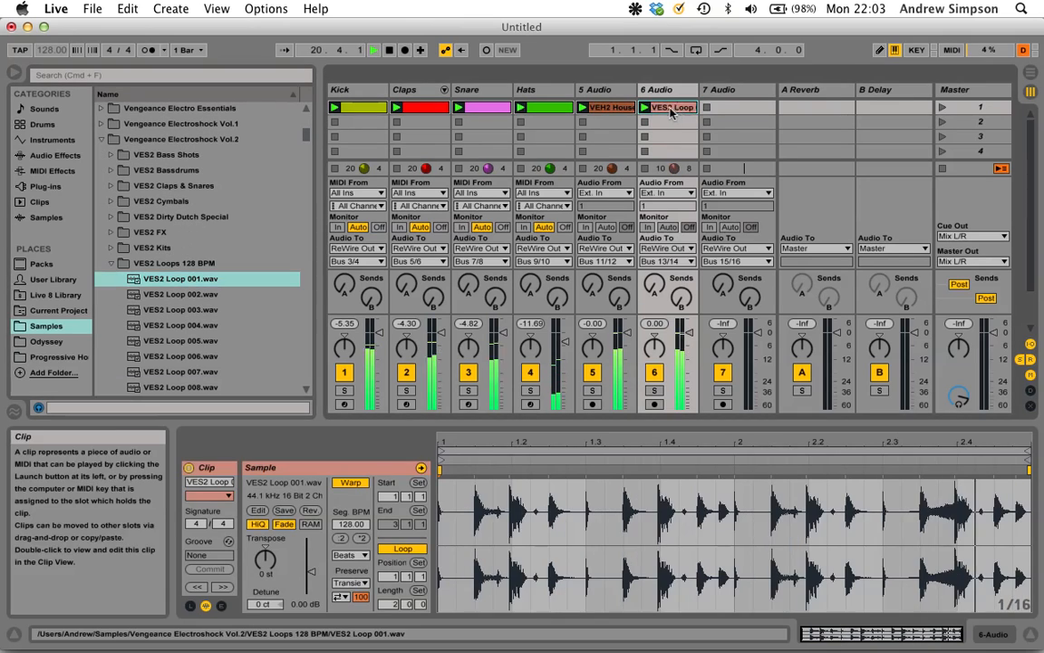
Step: Load VES1 Loops 128BPM 001.wav from Vengeance Electroshock Vol.1's drumloops into the 6 Audio scene 1 slot and audition it with the beat
{"action": "double_click", "coordinate": [166, 140]}
{"action": "double_click", "coordinate": [172, 201]}
{"action": "scroll", "coordinate": [172, 231], "scroll_direction": "down", "scroll_amount": 5}
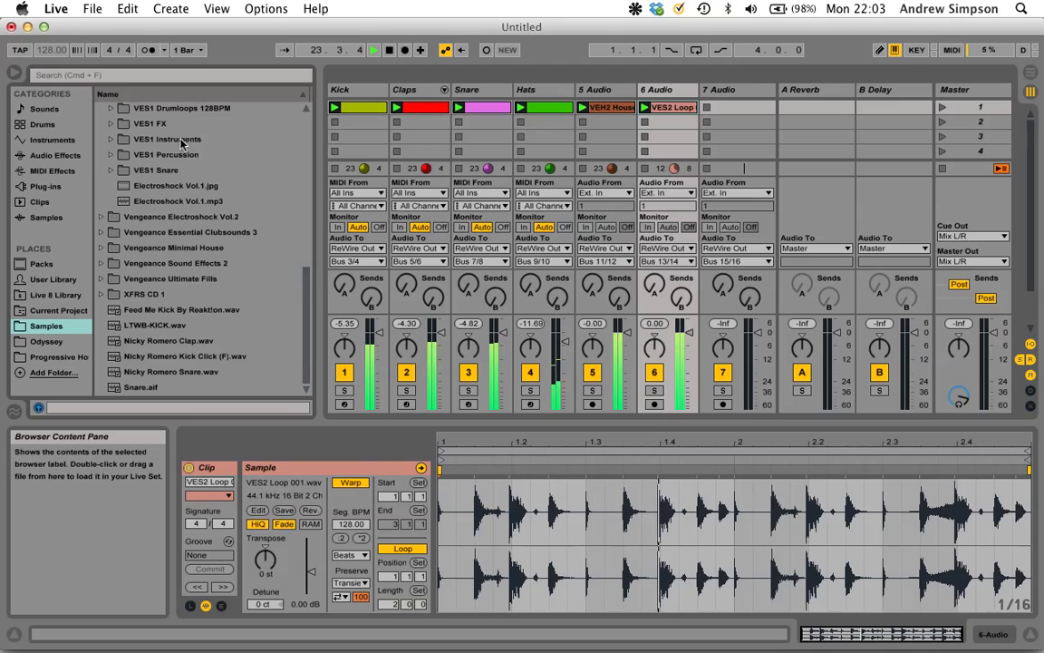
{"action": "scroll", "coordinate": [182, 145], "scroll_direction": "up", "scroll_amount": 2}
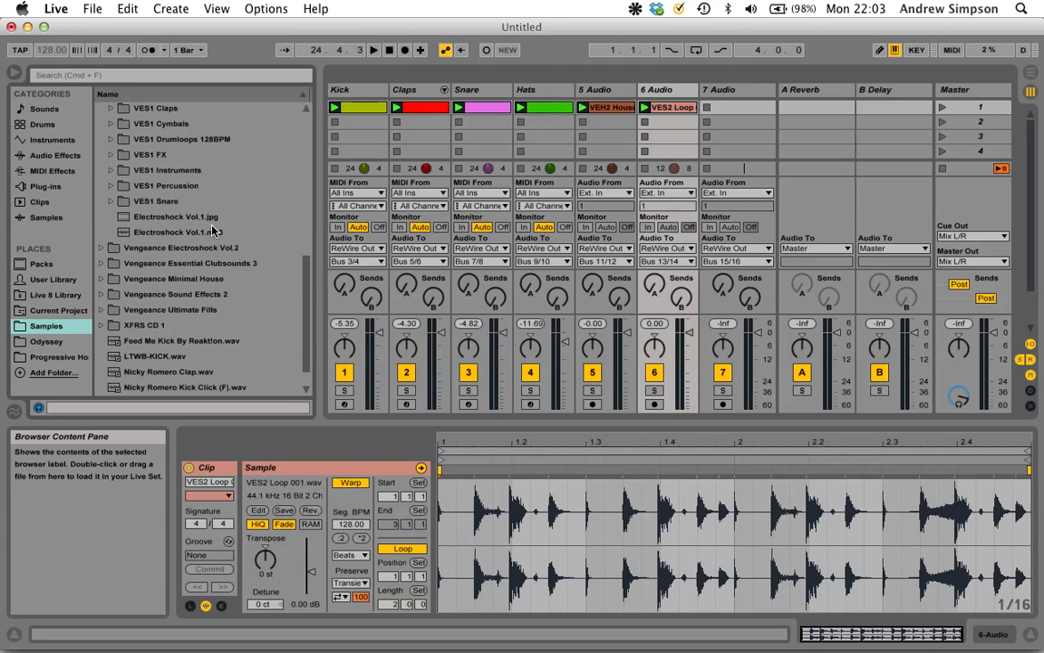
{"action": "scroll", "coordinate": [195, 207], "scroll_direction": "up", "scroll_amount": 3}
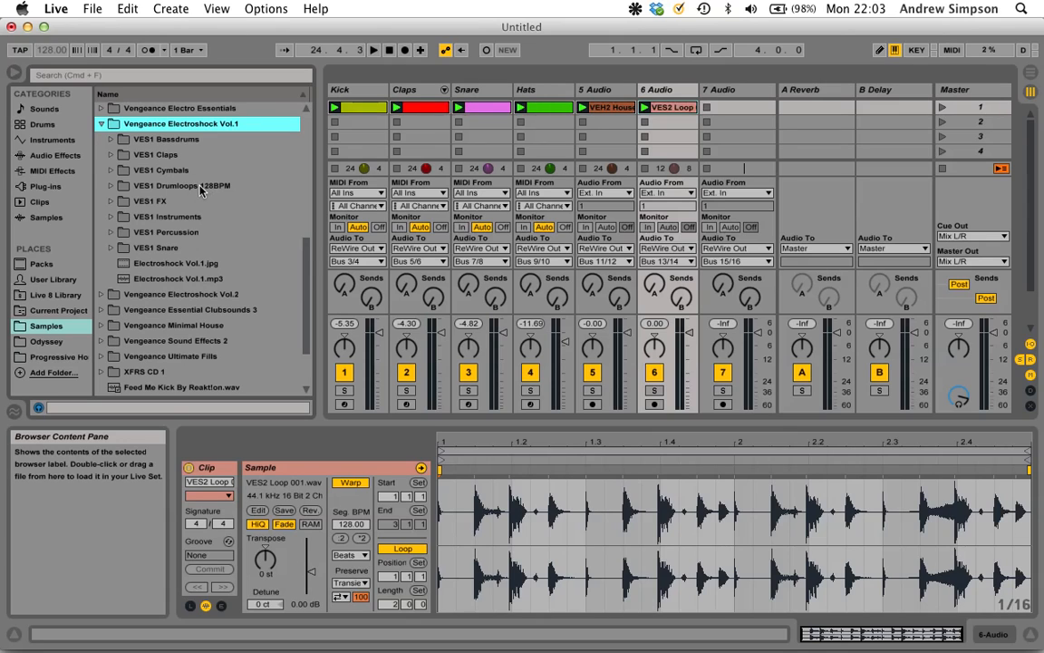
{"action": "double_click", "coordinate": [201, 187]}
{"action": "left_click_drag", "start_coordinate": [199, 201], "coordinate": [676, 109]}
{"action": "key", "text": "space"}
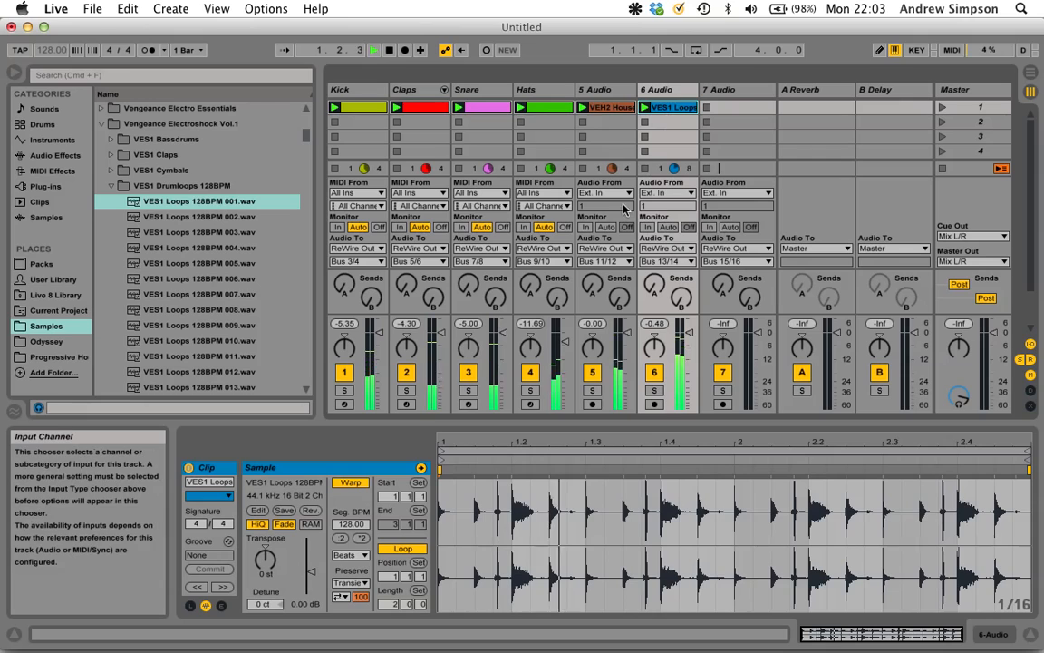
{"action": "key", "text": "space"}
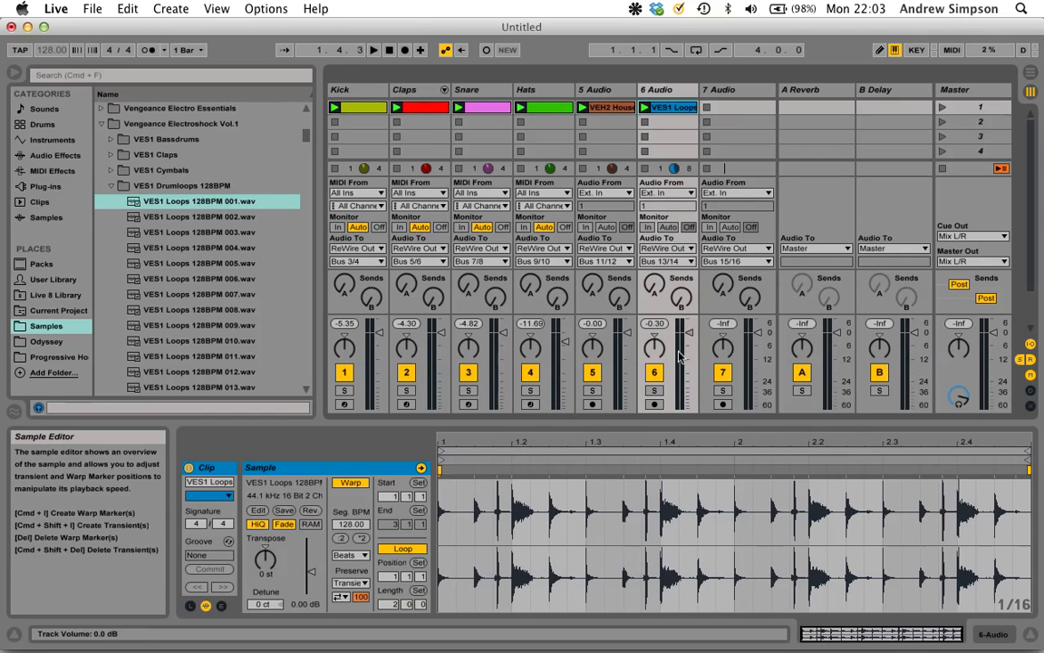
Step: Solo 6 Audio to hear its loop alone, and shorten the clip's loop length to two beats with its envelopes shown
{"action": "left_click", "coordinate": [654, 390]}
{"action": "key", "text": "space"}
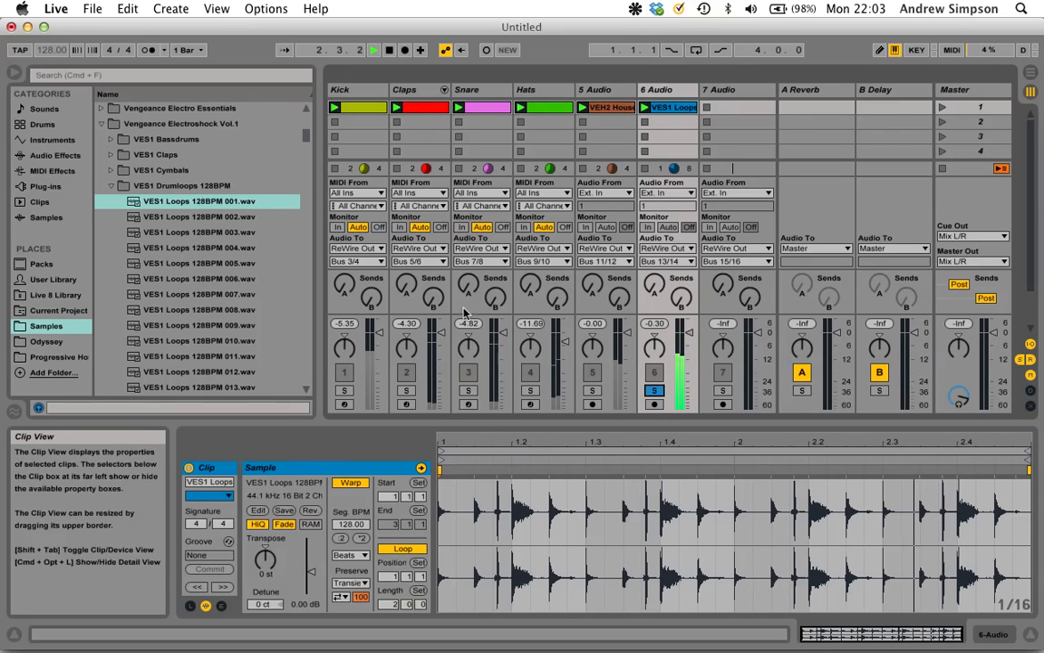
{"action": "key", "text": "space"}
{"action": "left_click", "coordinate": [222, 606]}
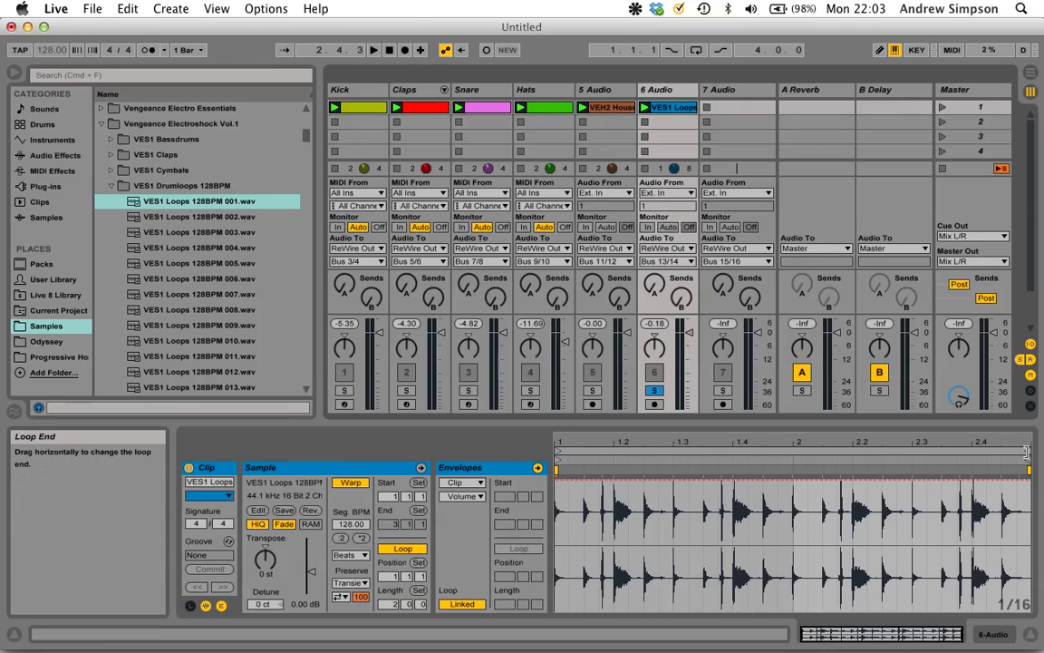
{"action": "left_click_drag", "start_coordinate": [1027, 451], "coordinate": [673, 451]}
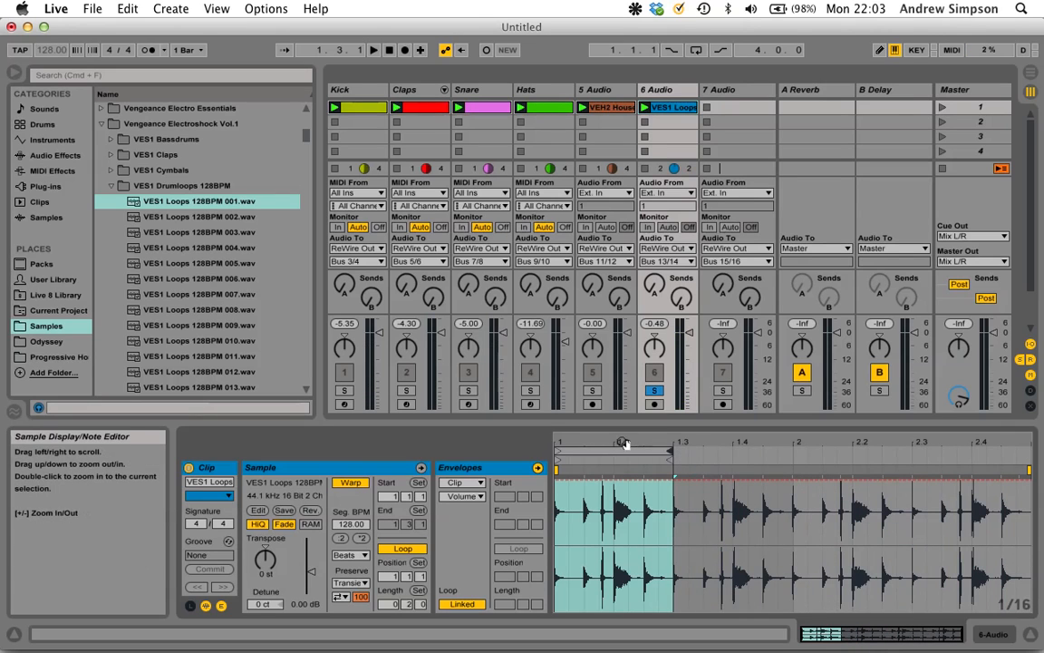
Step: Draw the 6 Audio clip's volume envelope to isolate the hit just after 1.1.4, silent before it and fading to zero by beat 1.2
{"action": "left_click_drag", "start_coordinate": [592, 441], "coordinate": [648, 466]}
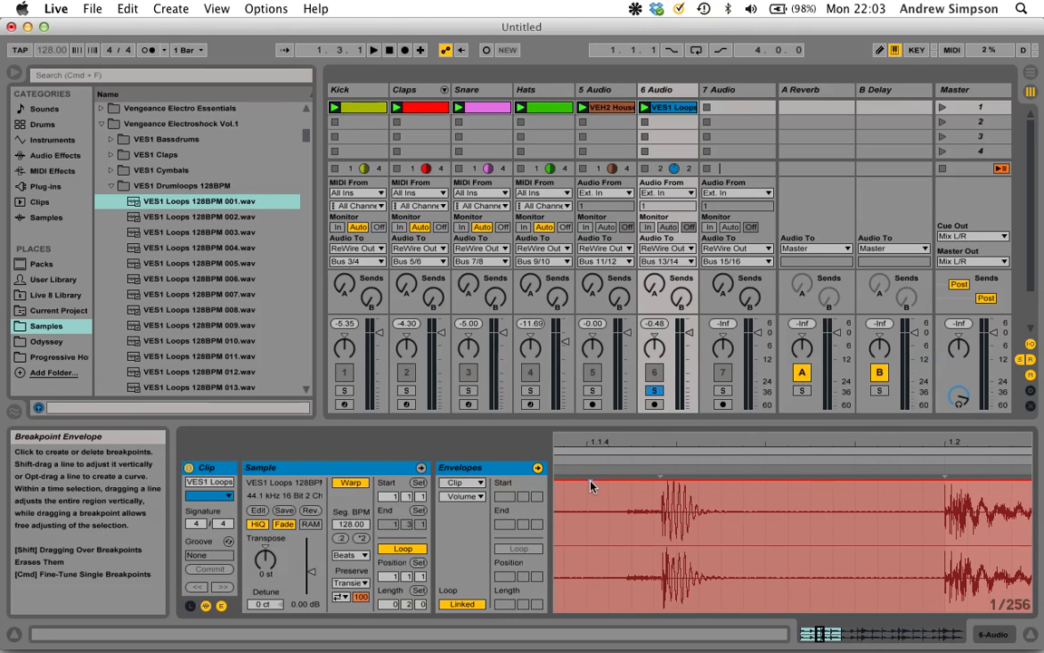
{"action": "left_click", "coordinate": [595, 483]}
{"action": "left_click_drag", "start_coordinate": [591, 481], "coordinate": [595, 610]}
{"action": "left_click_drag", "start_coordinate": [603, 442], "coordinate": [807, 379]}
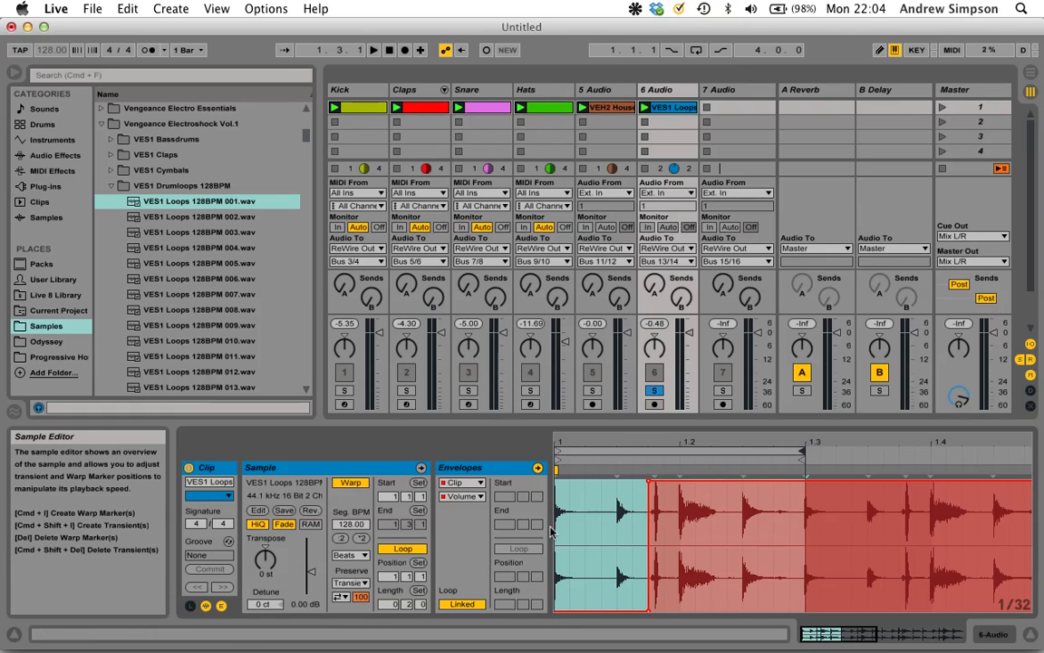
{"action": "left_click_drag", "start_coordinate": [660, 435], "coordinate": [749, 610]}
{"action": "left_click", "coordinate": [667, 483]}
{"action": "key", "text": "super+a"}
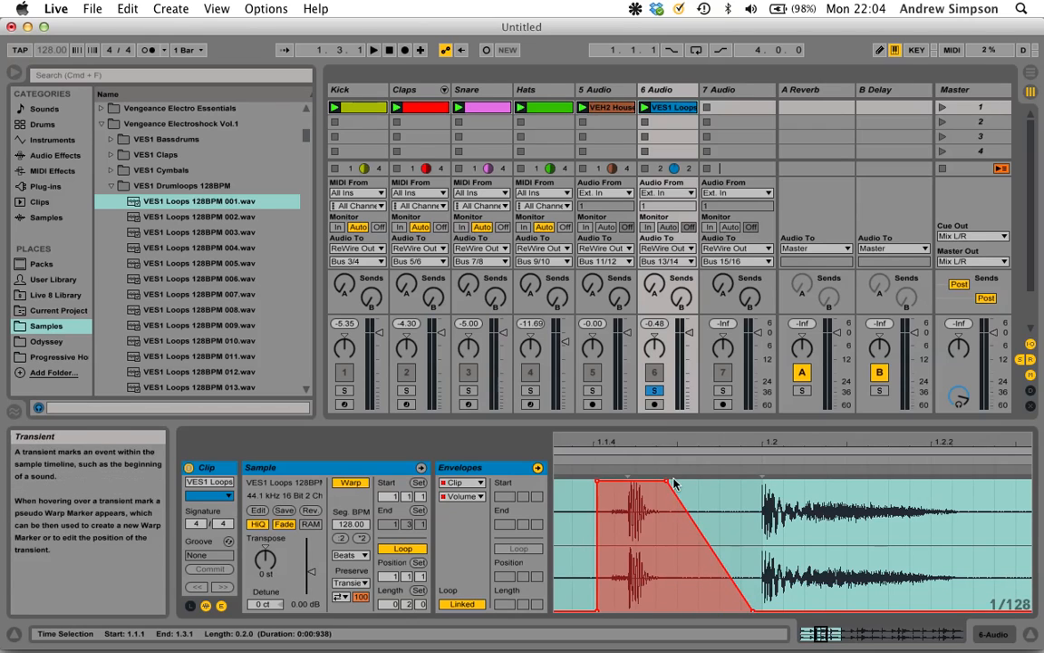
Step: Shift the audible section of the volume envelope slightly later and hold it at 100 % until a steep cut just before 1.2
{"action": "mouse_move", "coordinate": [668, 482]}
{"action": "left_mouse_down"}
{"action": "mouse_move", "coordinate": [732, 481]}
{"action": "mouse_move", "coordinate": [676, 481]}
{"action": "left_mouse_up"}
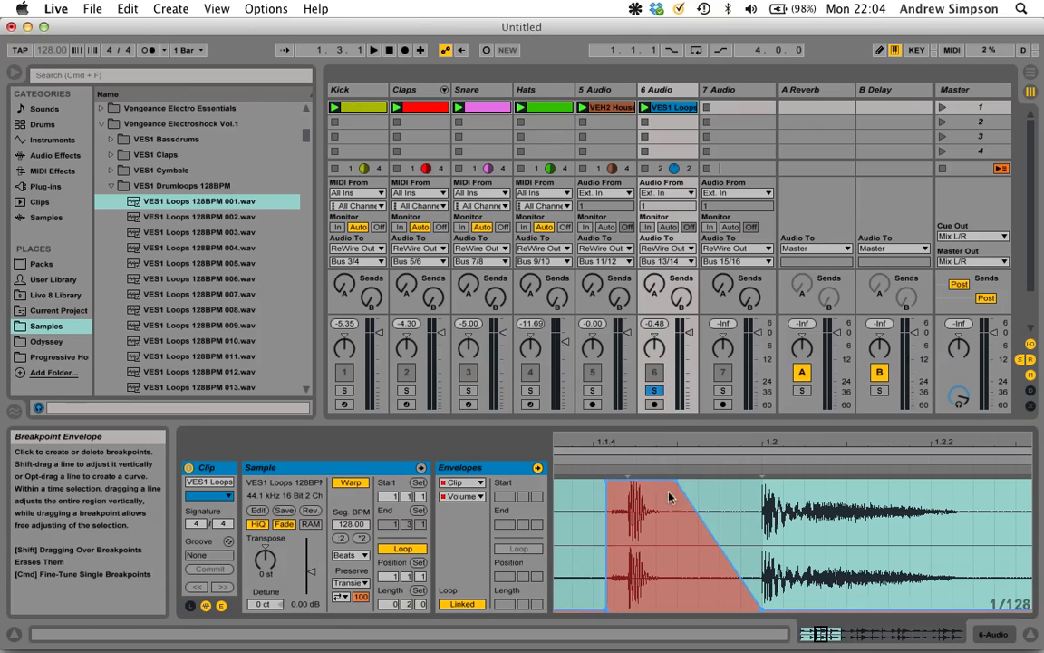
{"action": "left_click_drag", "start_coordinate": [602, 610], "coordinate": [604, 624]}
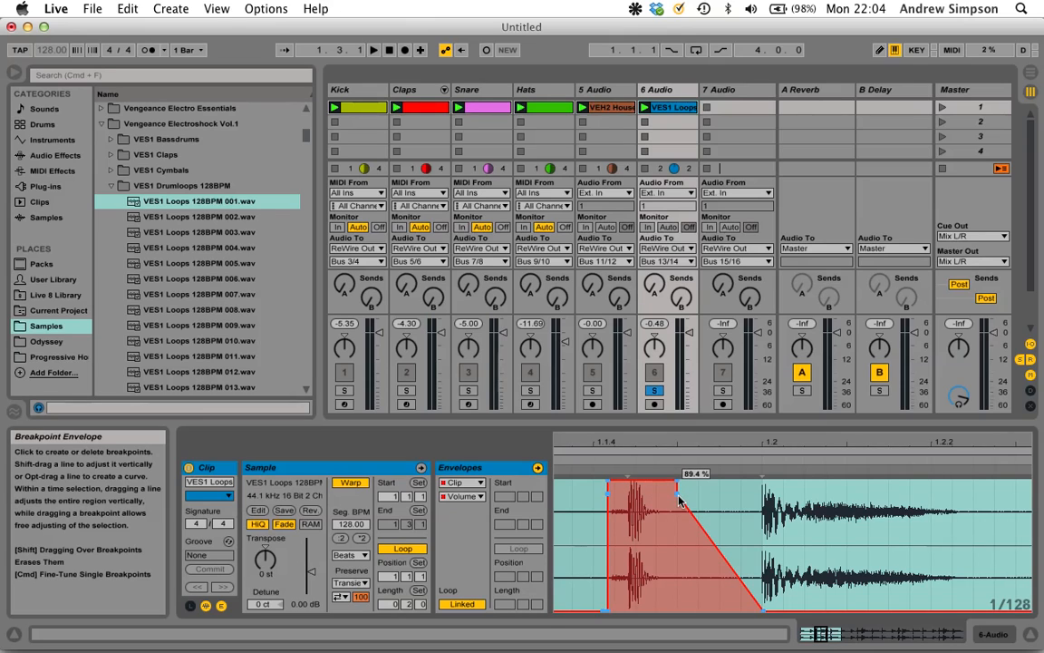
{"action": "left_click_drag", "start_coordinate": [677, 480], "coordinate": [743, 480]}
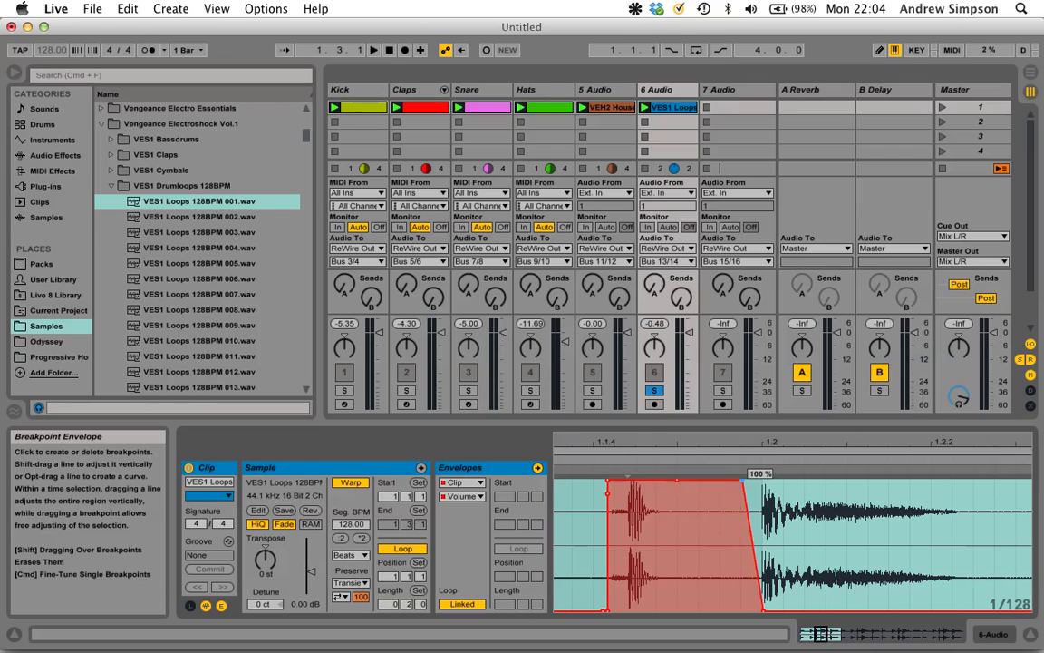
{"action": "left_click", "coordinate": [762, 580]}
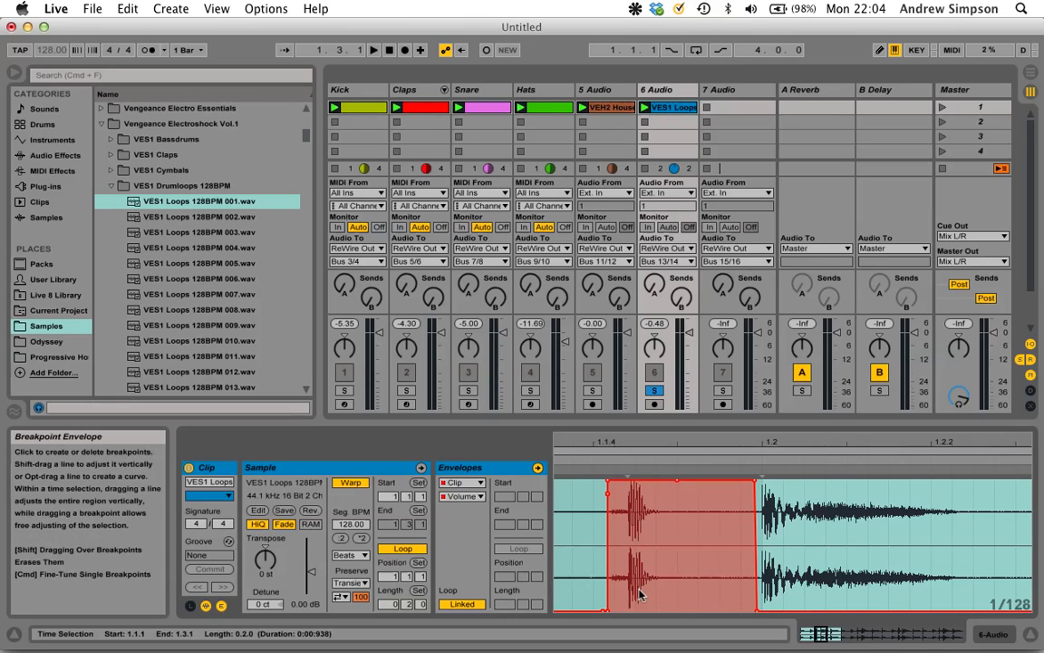
Step: Play the edited 6 Audio clip on its own, and unsolo the track to hear it with the full beat
{"action": "key", "text": "space"}
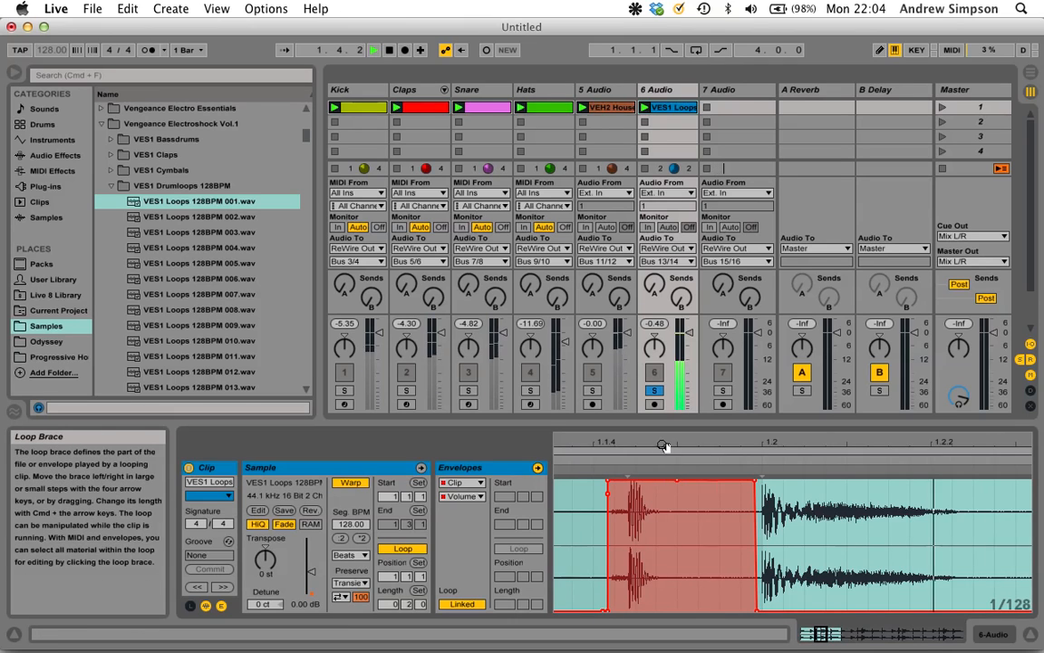
{"action": "left_click_drag", "start_coordinate": [666, 456], "coordinate": [665, 399]}
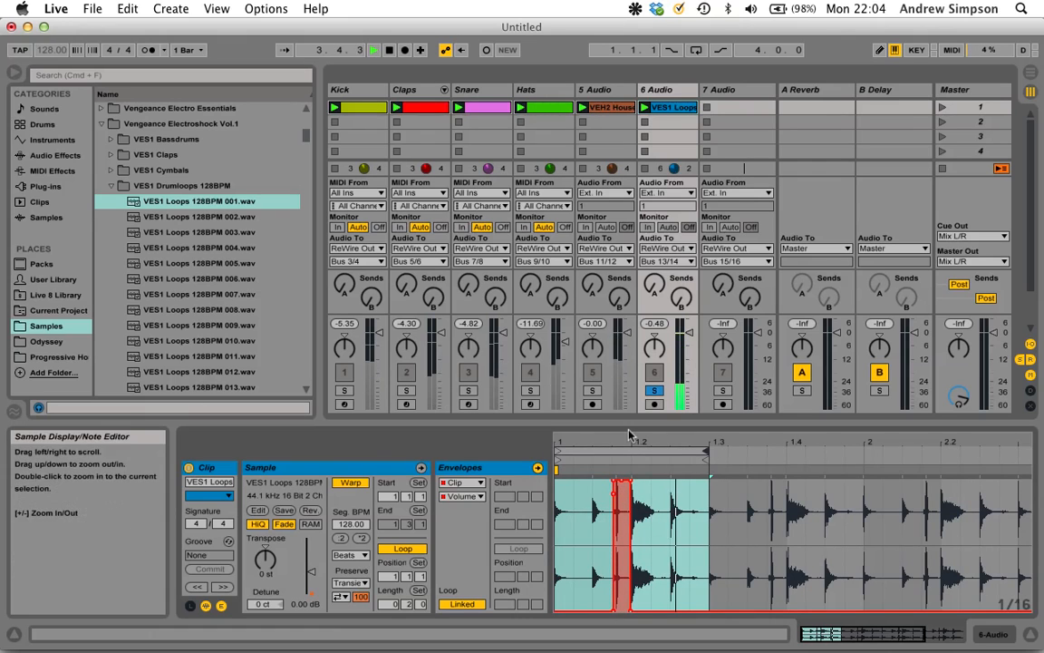
{"action": "left_click", "coordinate": [655, 391]}
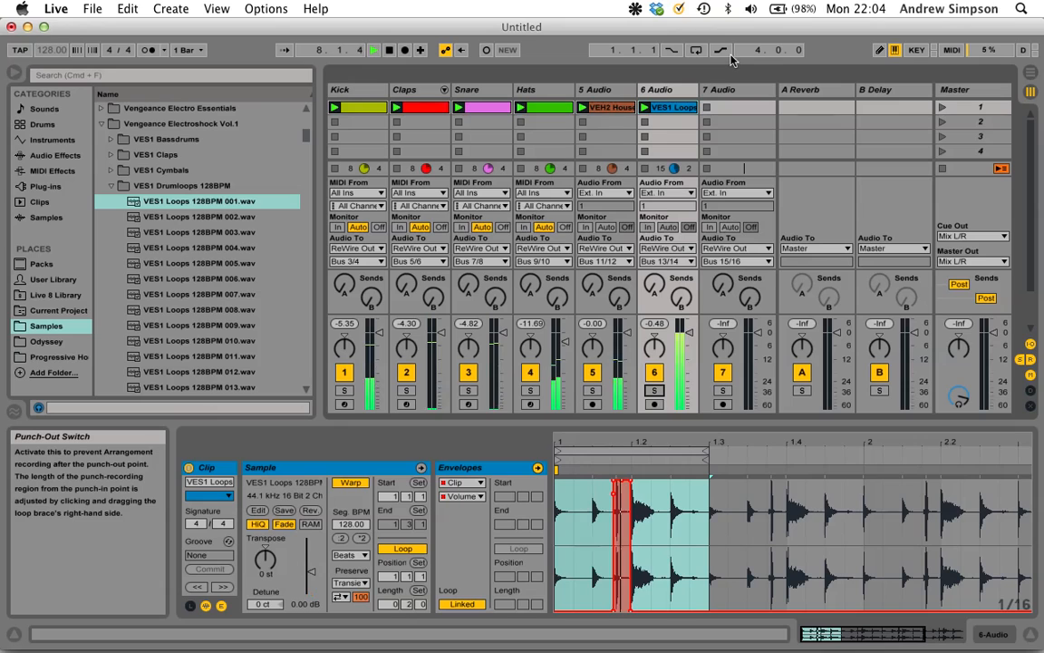
{"action": "key", "text": "space"}
Step: Place XF_Loop_001.wav from the XFRS CD 1 Loops folder in the 7 Audio track's scene 1 slot
{"action": "left_click", "coordinate": [111, 186]}
{"action": "left_click", "coordinate": [101, 124]}
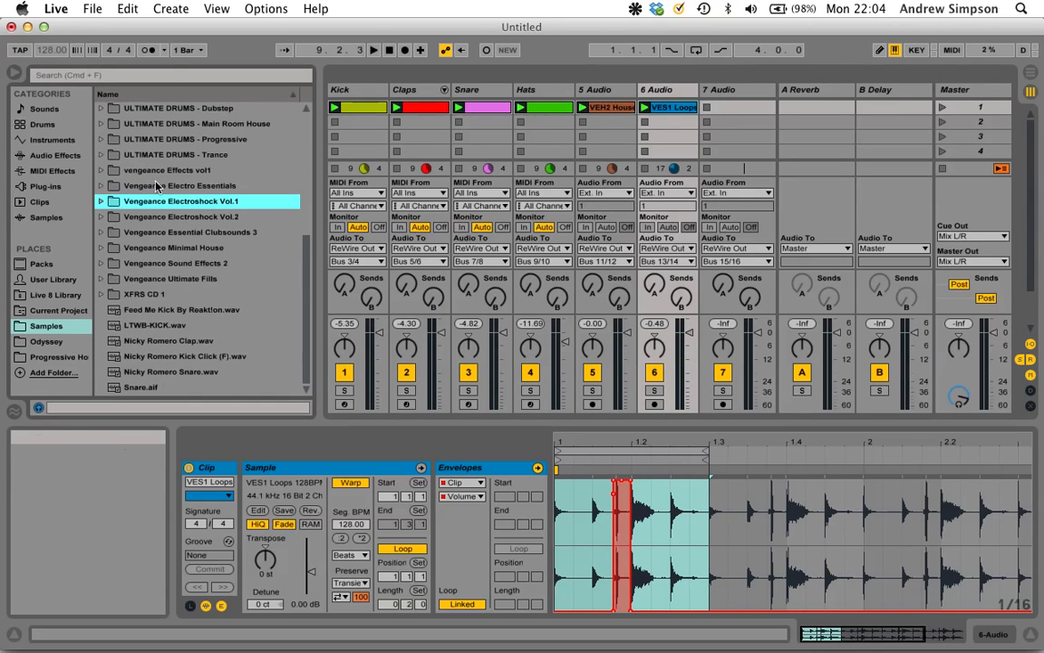
{"action": "double_click", "coordinate": [159, 295]}
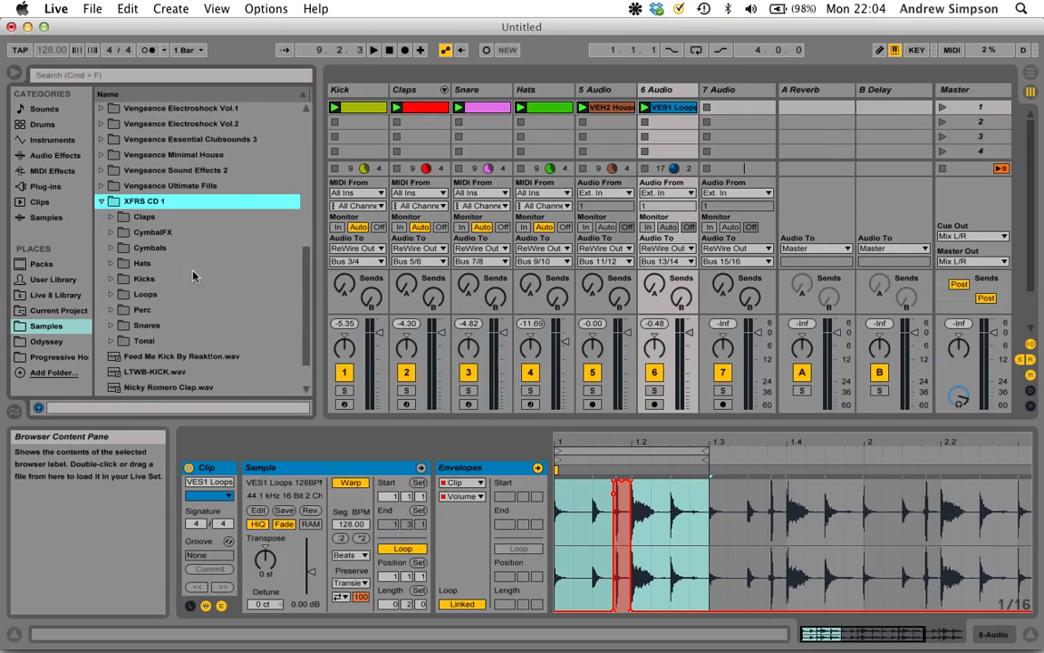
{"action": "double_click", "coordinate": [208, 294]}
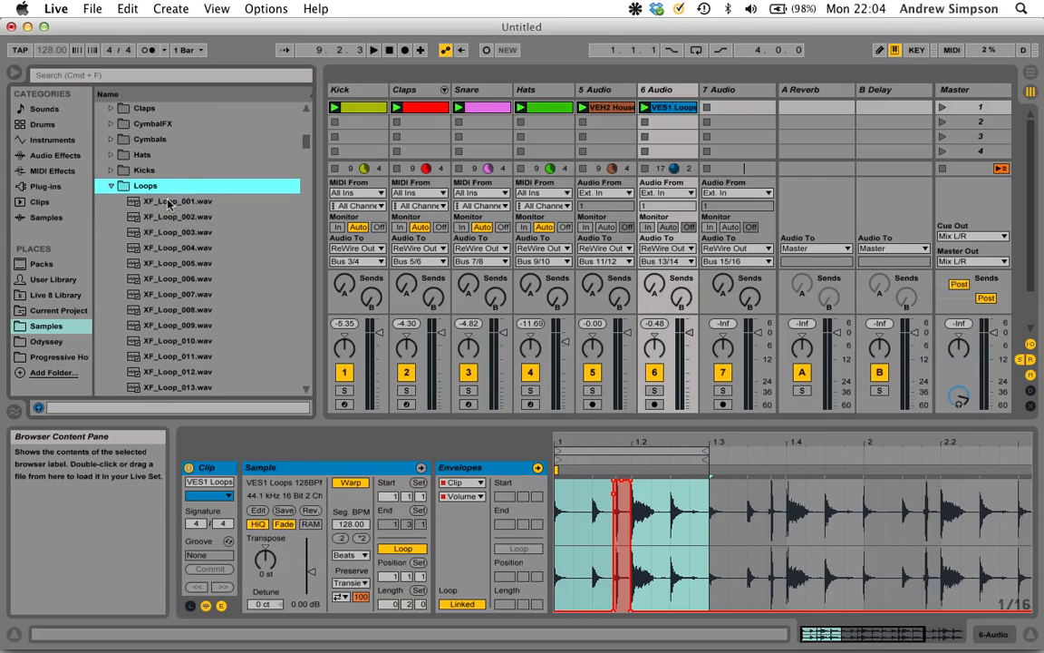
{"action": "left_click", "coordinate": [893, 16]}
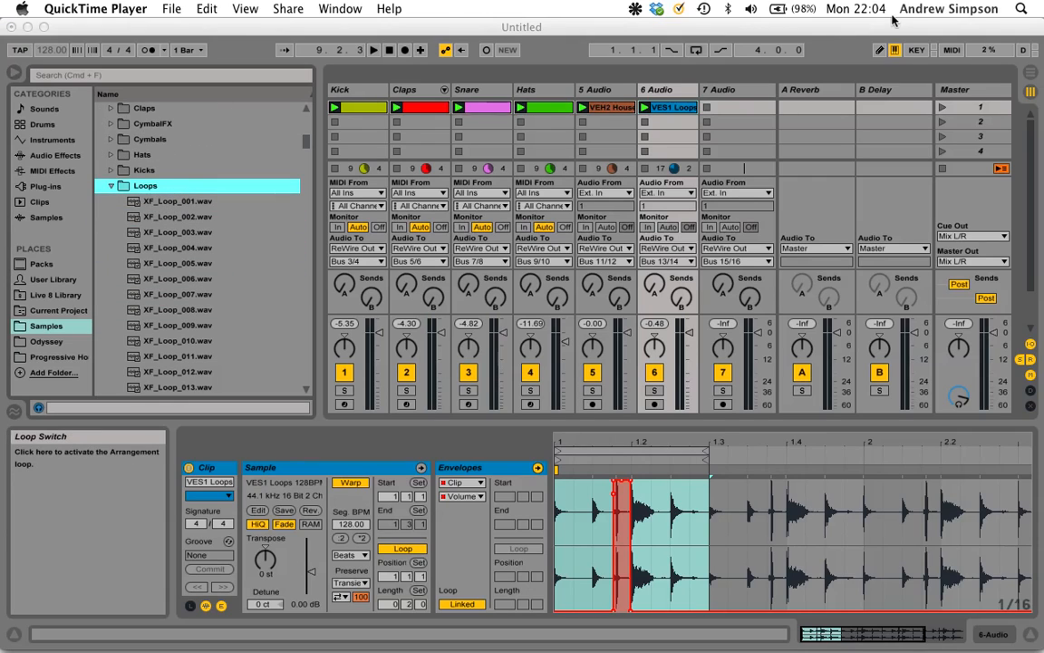
{"action": "left_click", "coordinate": [766, 40]}
{"action": "left_click_drag", "start_coordinate": [173, 201], "coordinate": [736, 107]}
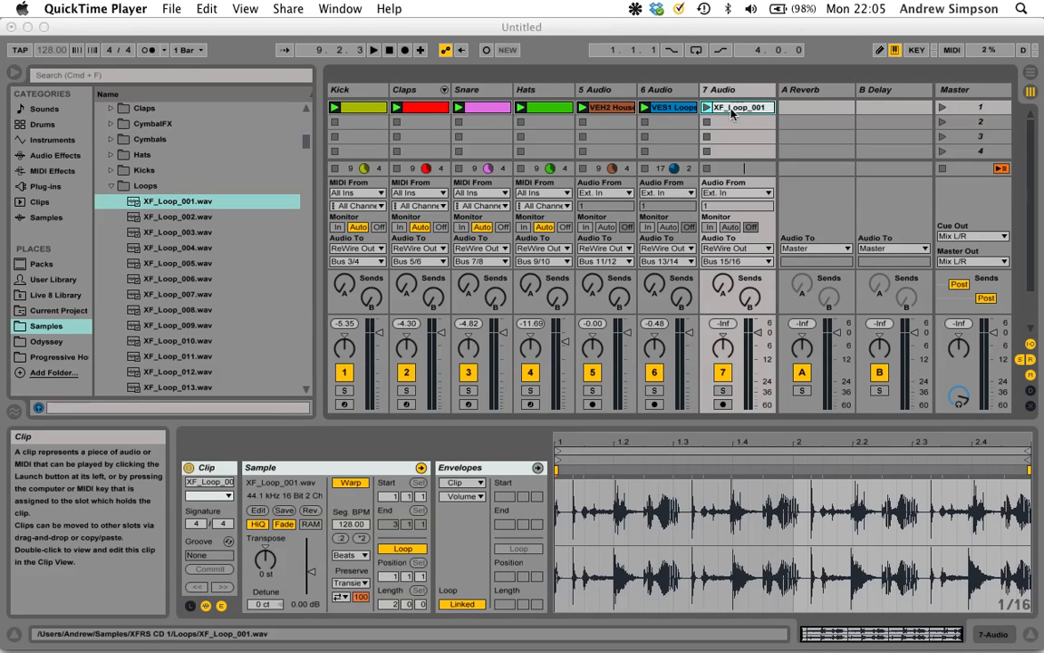
Step: Switch to Logic Pro, set the Aux 24 channel's volume to -6 dB, and return to Ableton Live
{"action": "key", "text": "super+Tab"}
{"action": "key", "text": "super+Tab"}
{"action": "left_click", "coordinate": [859, 562]}
{"action": "left_click", "coordinate": [900, 555]}
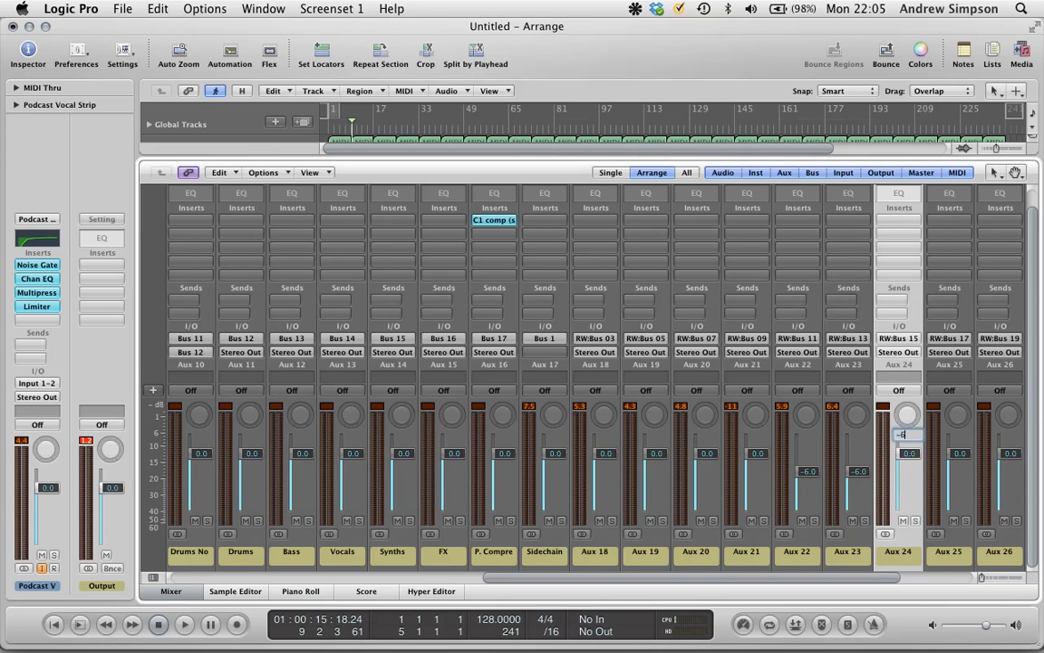
{"action": "key", "text": "super+Tab"}
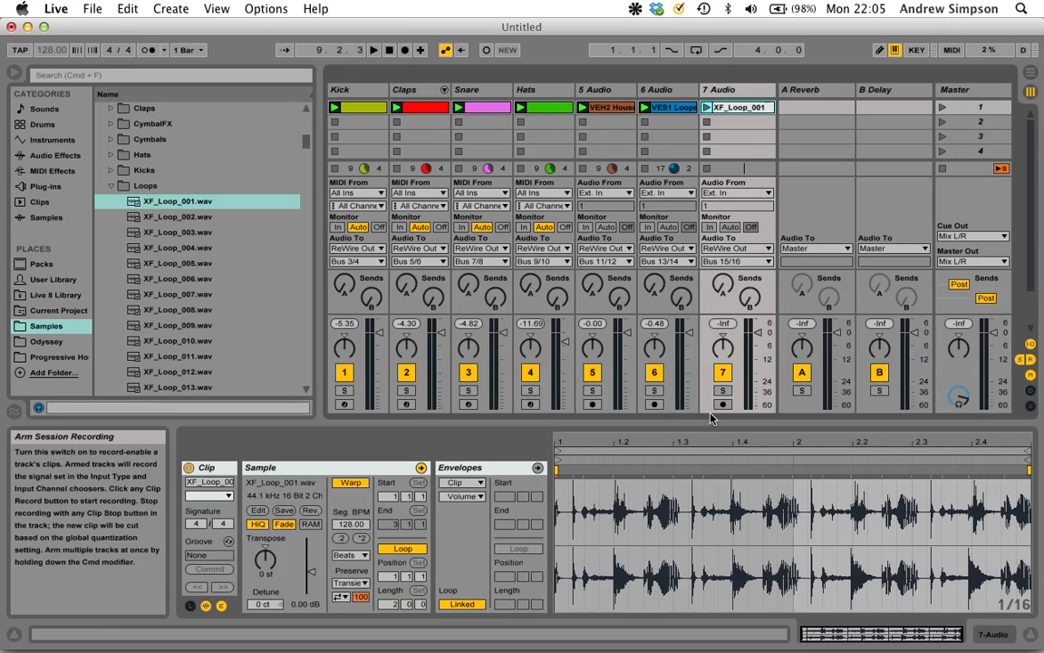
Step: Play the beat and audition XF_Loop_001.wav through XF_Loop_004.wav in the 7 Audio scene 1 slot, ending on 004
{"action": "key", "text": "space"}
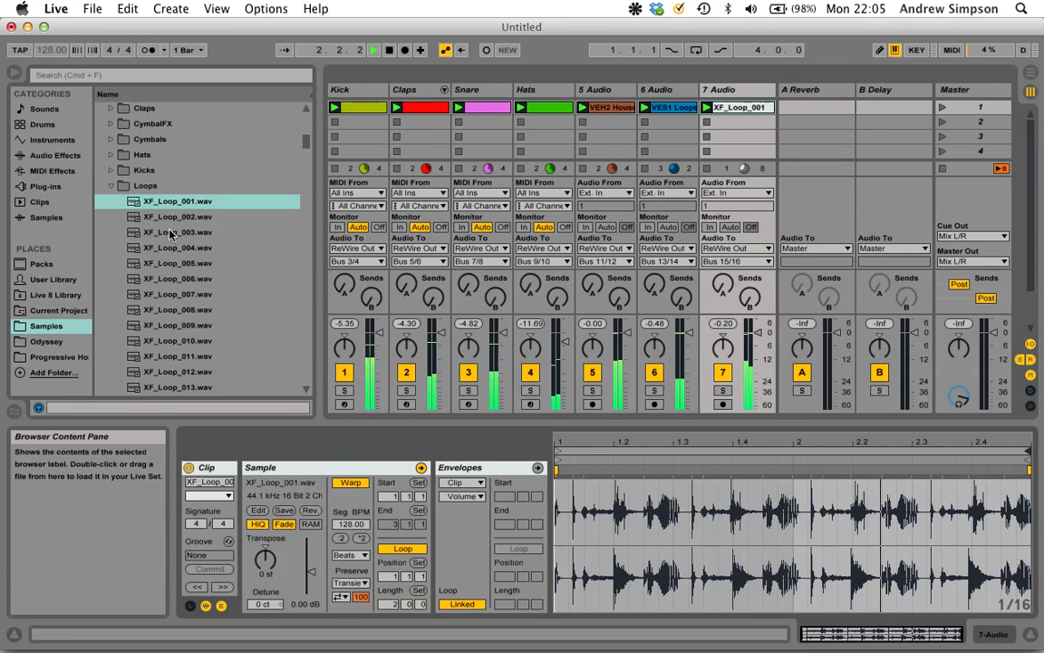
{"action": "left_click", "coordinate": [156, 216]}
{"action": "left_click_drag", "start_coordinate": [737, 104], "coordinate": [737, 106]}
{"action": "left_click_drag", "start_coordinate": [178, 232], "coordinate": [747, 114]}
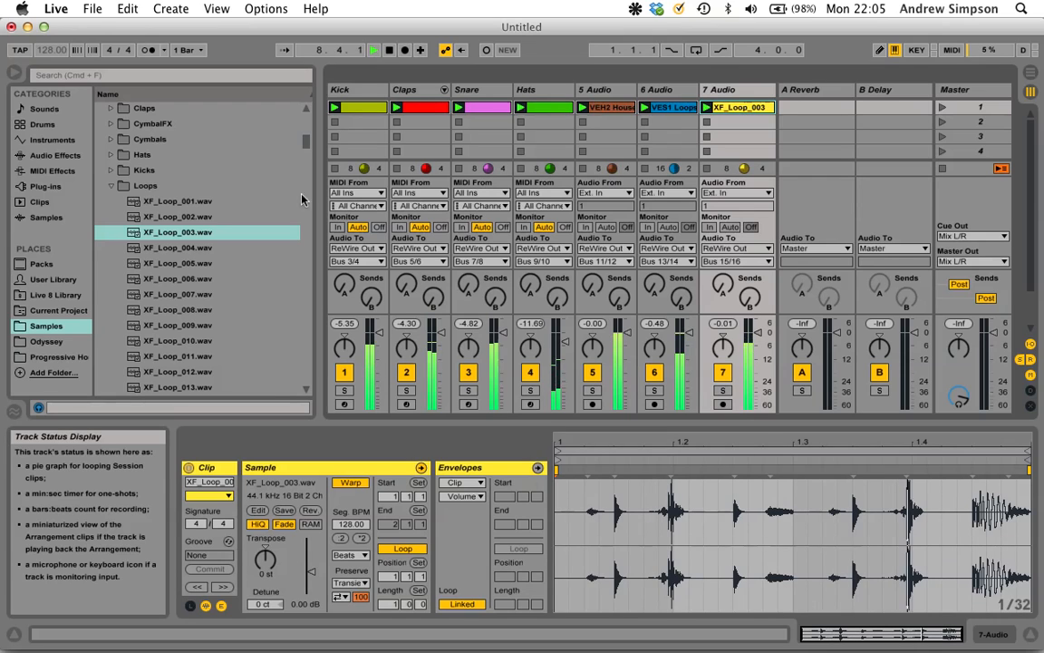
{"action": "left_click_drag", "start_coordinate": [177, 248], "coordinate": [718, 107]}
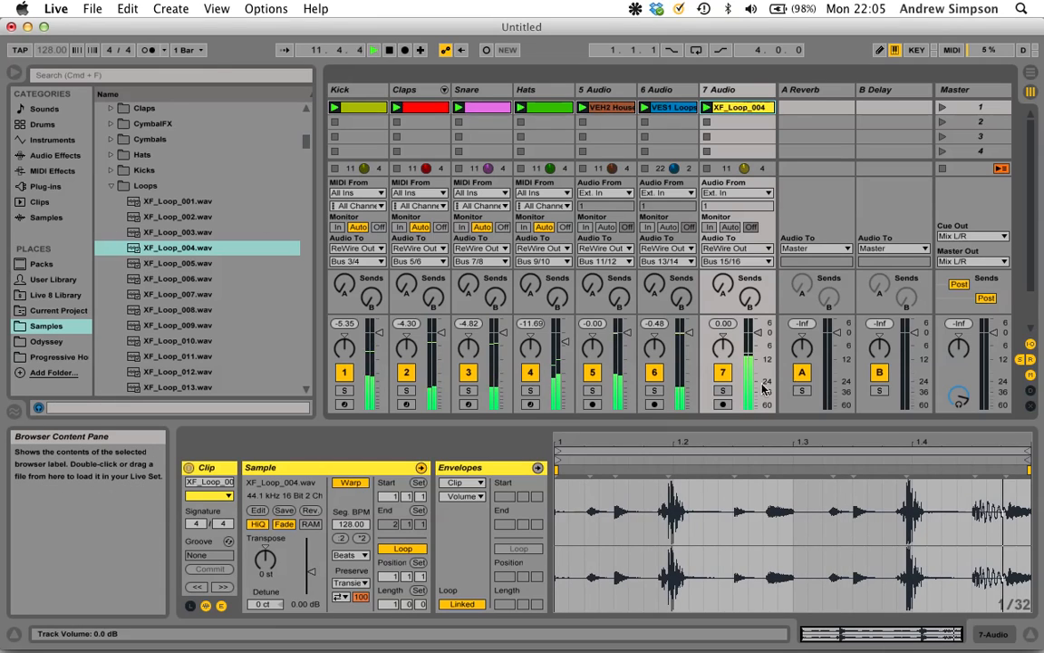
Step: Solo 7 Audio, stop playback, and cut XF_Loop_004's clip volume envelope to zero around the hit at 1.2, restoring 100% after it
{"action": "left_click", "coordinate": [723, 392]}
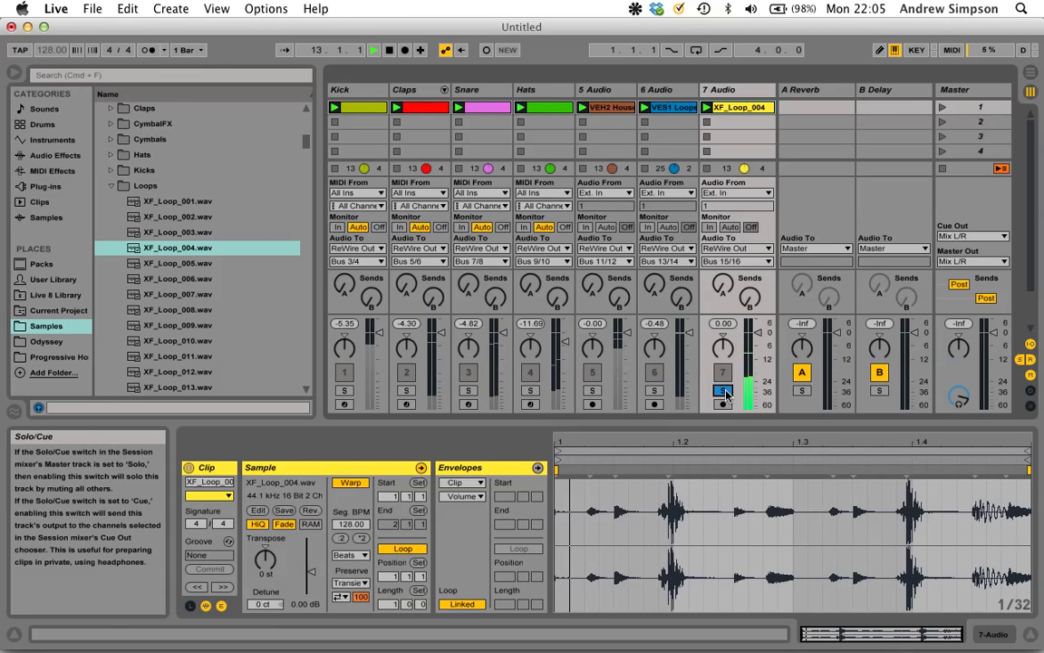
{"action": "key", "text": "space"}
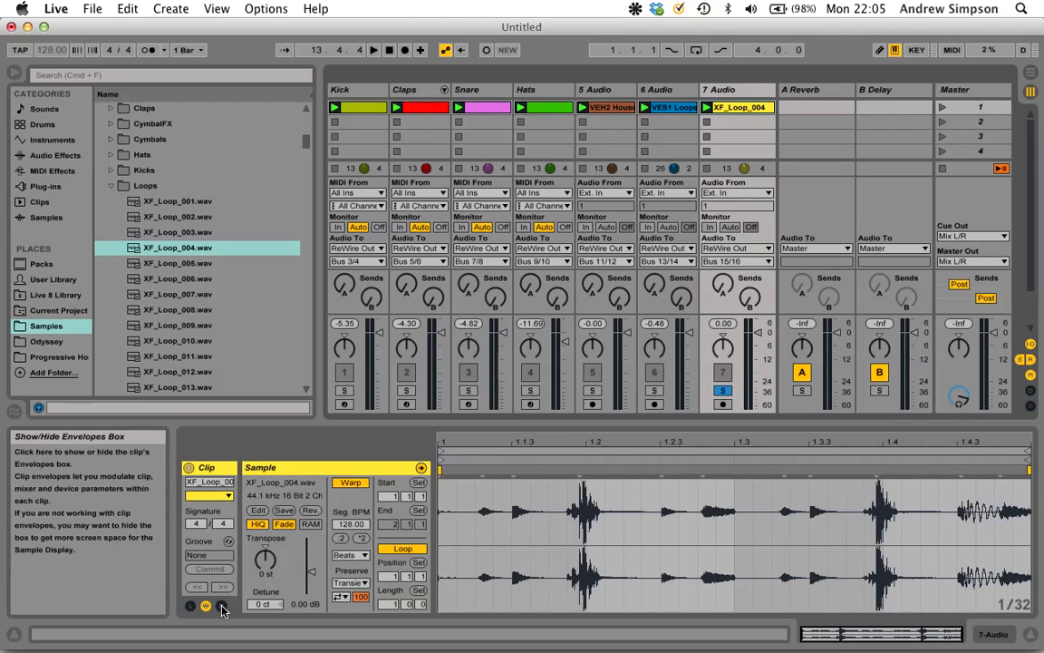
{"action": "left_click_drag", "start_coordinate": [653, 438], "coordinate": [655, 440]}
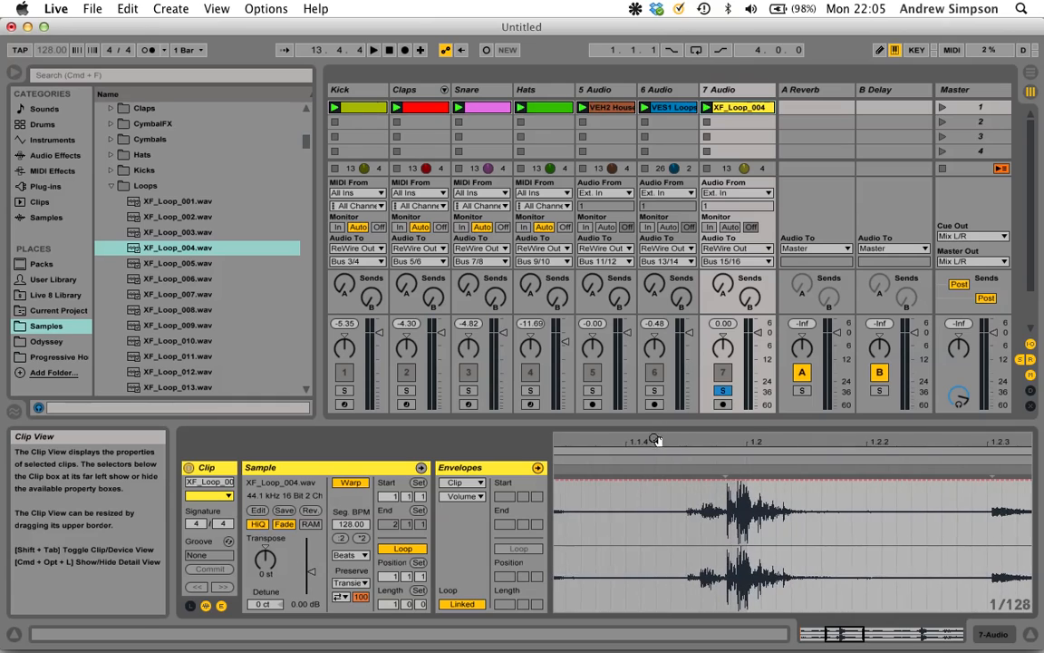
{"action": "left_click", "coordinate": [678, 482]}
{"action": "left_click_drag", "start_coordinate": [680, 484], "coordinate": [681, 607]}
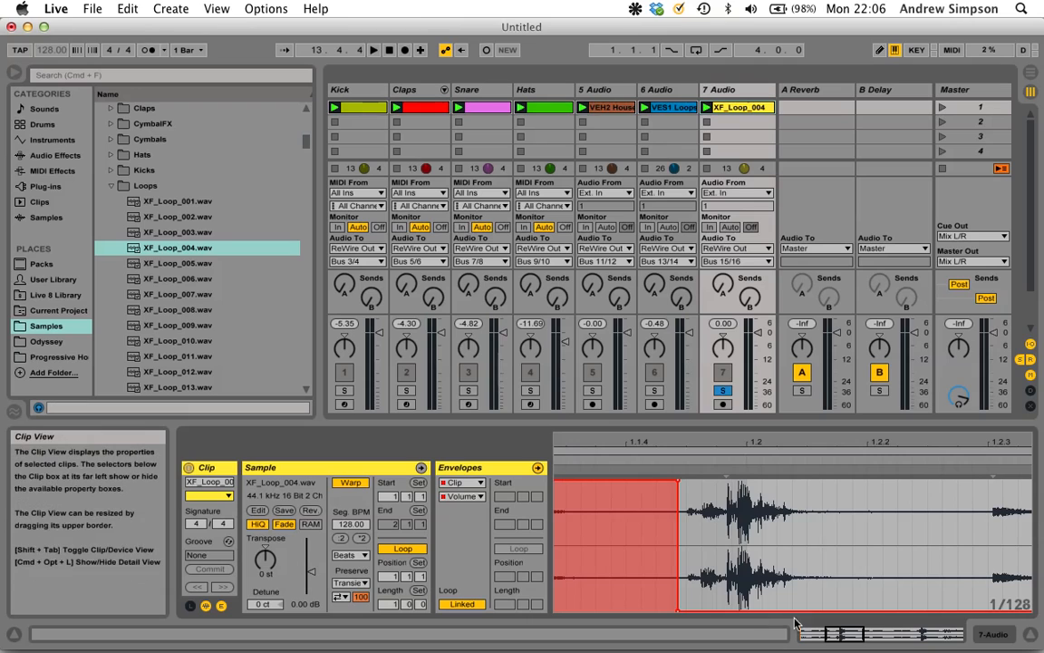
{"action": "left_click_drag", "start_coordinate": [856, 609], "coordinate": [856, 480]}
Step: Cut XF_Loop_004's clip volume envelope to zero around the hit at 1.4, and restore it to 100% after the hit
{"action": "left_click_drag", "start_coordinate": [878, 442], "coordinate": [795, 440]}
{"action": "left_click_drag", "start_coordinate": [902, 440], "coordinate": [836, 610]}
{"action": "left_click", "coordinate": [835, 482]}
{"action": "mouse_move", "coordinate": [925, 441]}
{"action": "left_mouse_down"}
{"action": "mouse_move", "coordinate": [870, 480]}
{"action": "mouse_move", "coordinate": [761, 612]}
{"action": "mouse_move", "coordinate": [785, 563]}
{"action": "mouse_move", "coordinate": [781, 480]}
{"action": "left_mouse_up"}
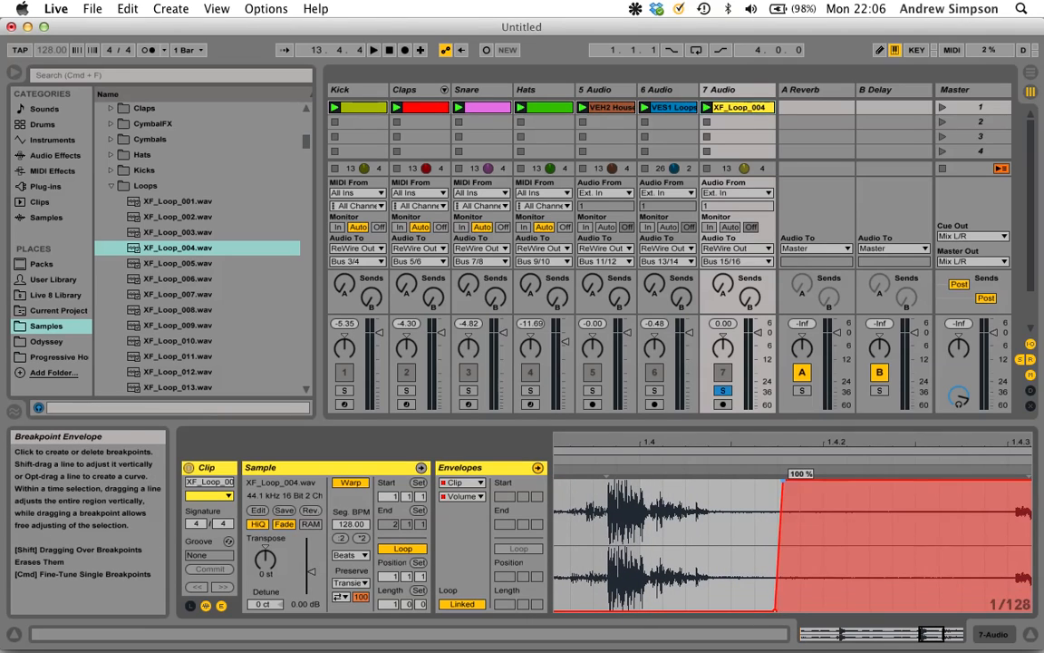
{"action": "left_click_drag", "start_coordinate": [758, 436], "coordinate": [758, 508]}
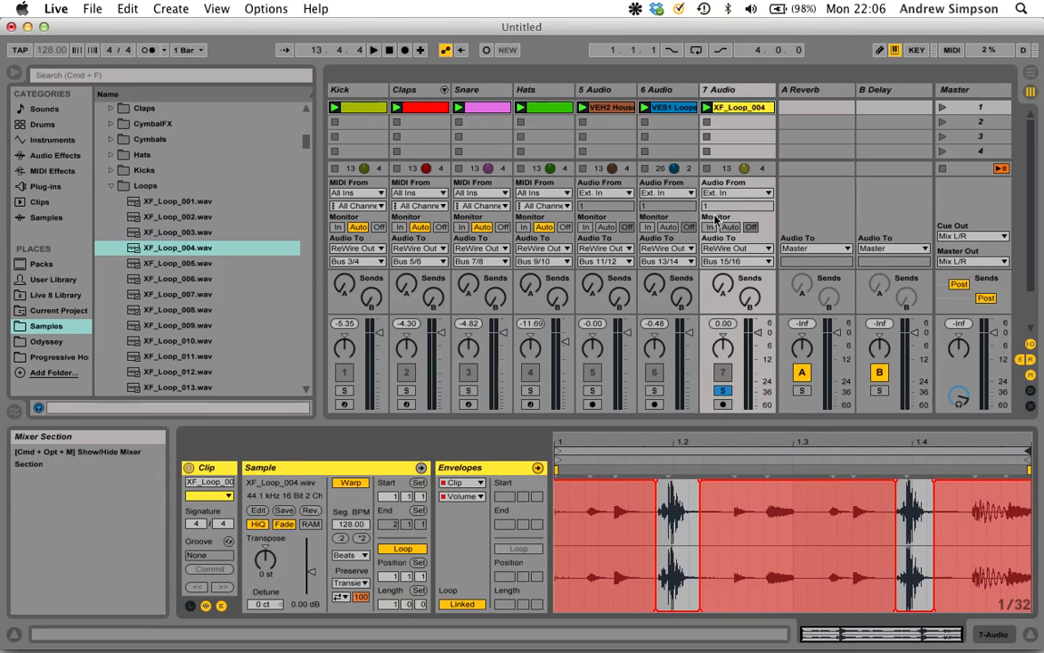
Step: Play the edited 7 Audio clip soloed, unsolo the track, and play it together with the full beat
{"action": "key", "text": "space"}
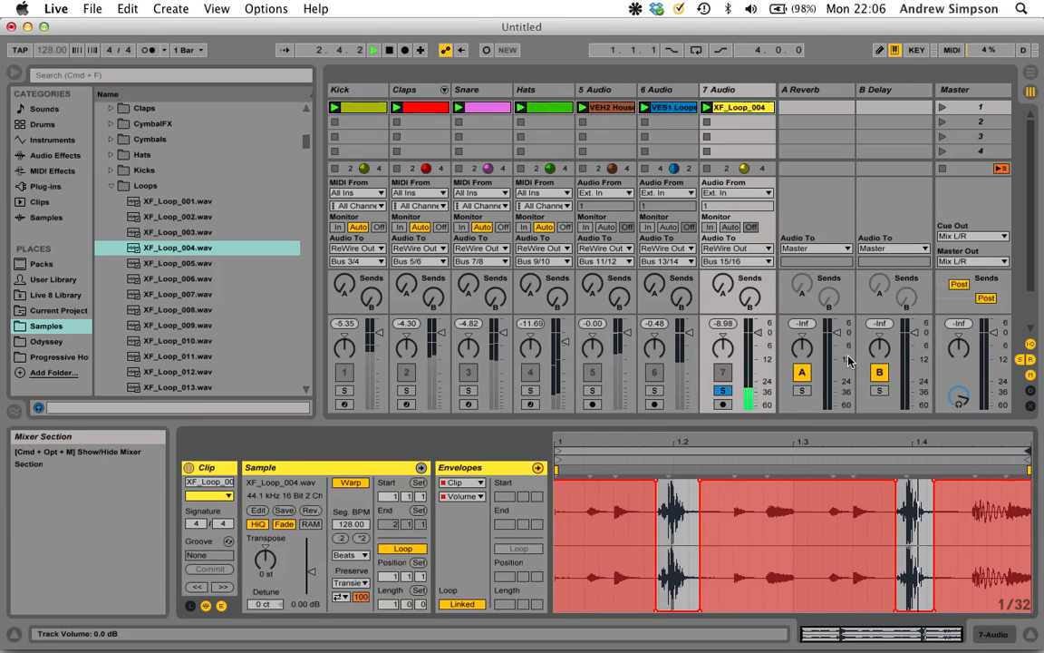
{"action": "key", "text": "space"}
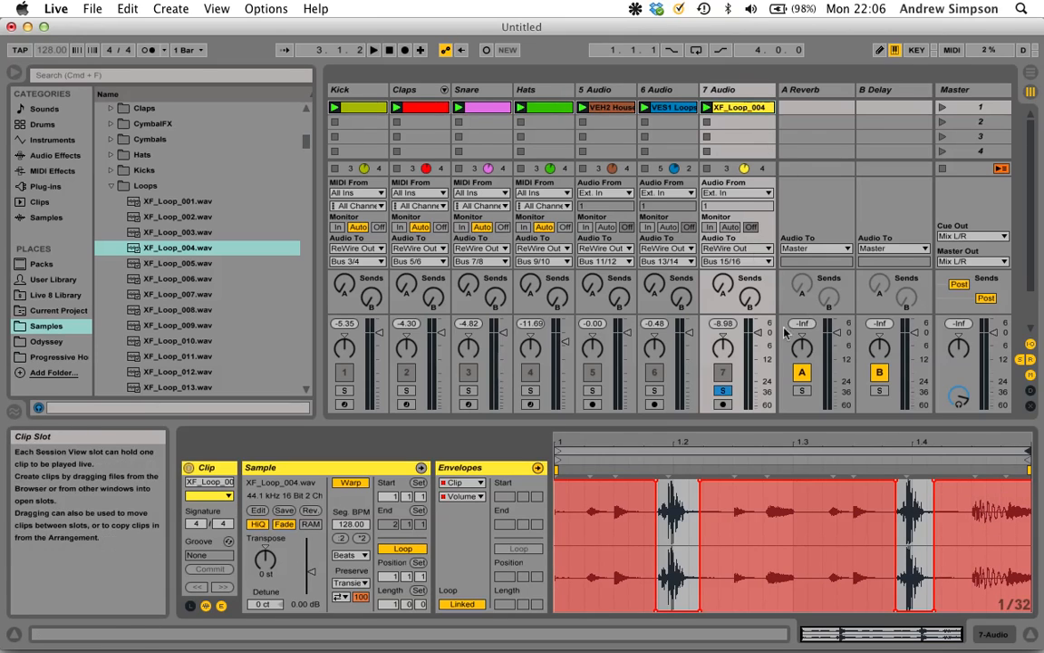
{"action": "left_click", "coordinate": [724, 391]}
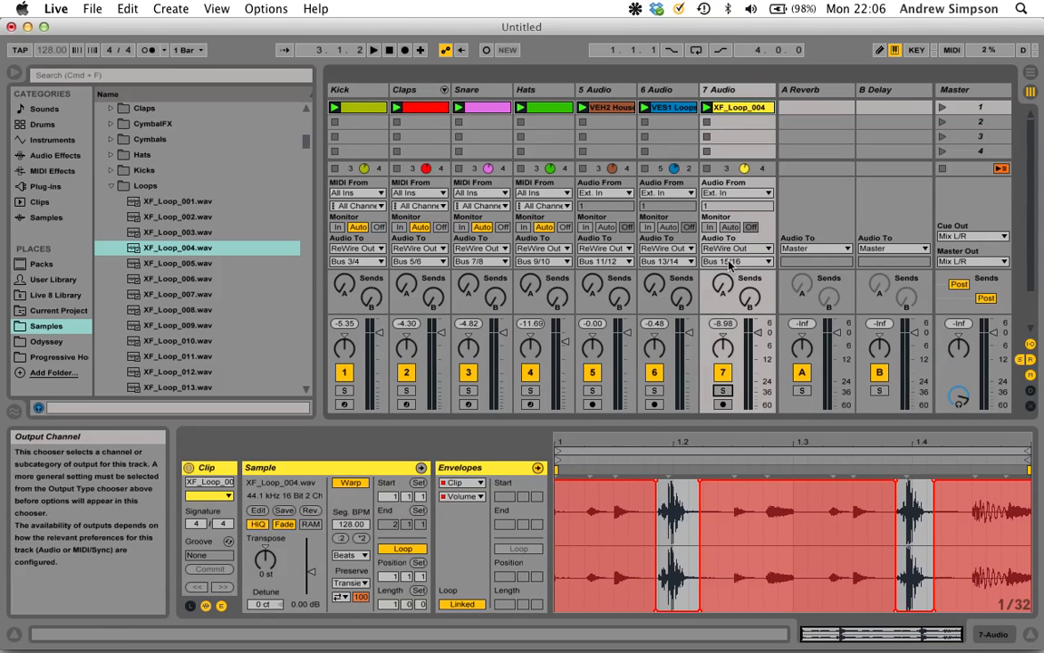
{"action": "key", "text": "space"}
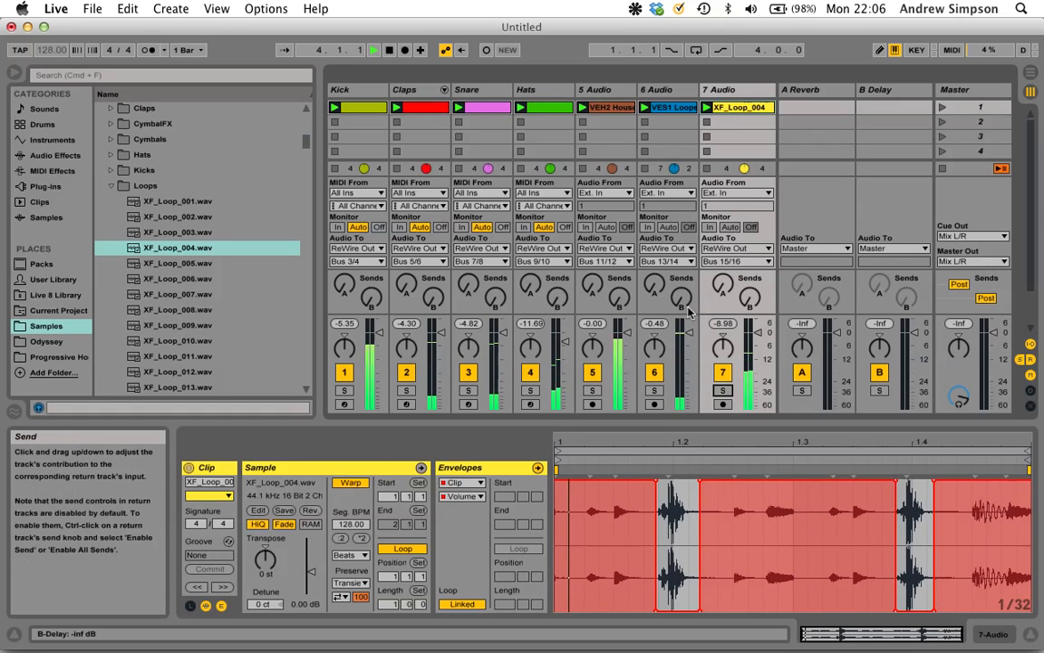
{"action": "key", "text": "space"}
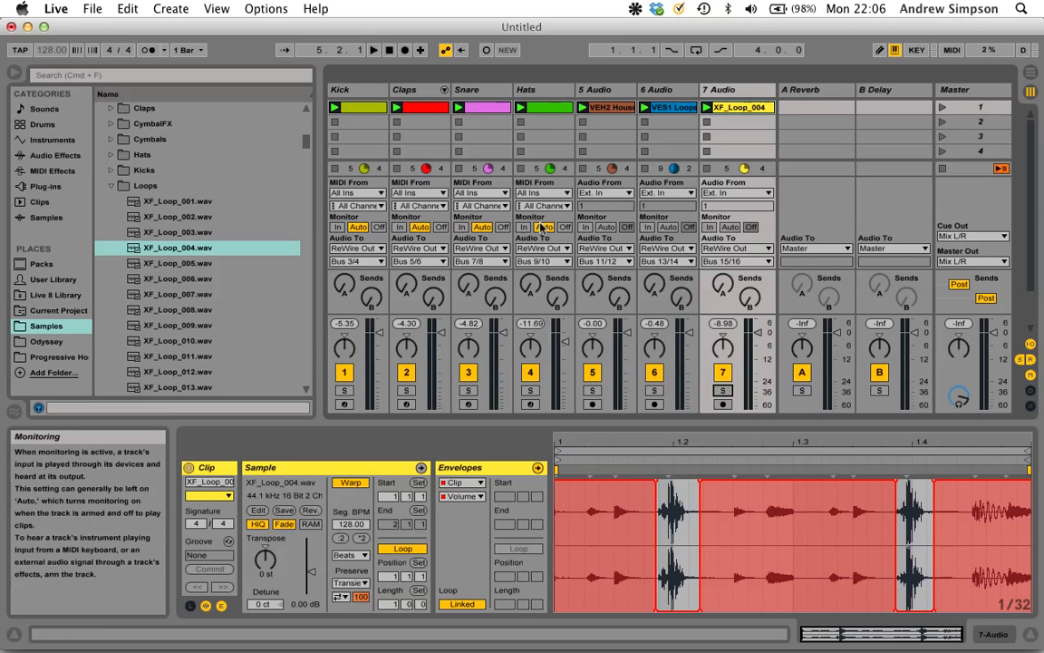
Step: Pull all seven track faders down to -inf dB, and switch to Logic Pro to set Aux 22, Aux 23 and Aux 24 to 0 dB
{"action": "left_click", "coordinate": [741, 342]}
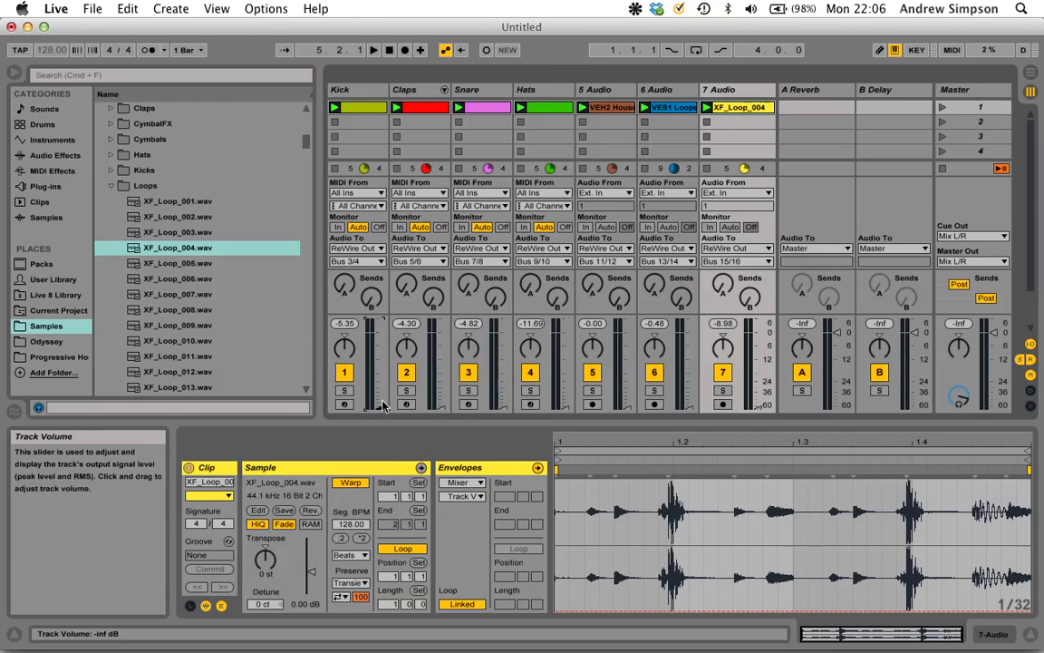
{"action": "key", "text": "super+Tab"}
{"action": "double_click", "coordinate": [813, 473]}
{"action": "key", "text": "Return"}
{"action": "double_click", "coordinate": [858, 471]}
{"action": "type", "text": "0"}
{"action": "key", "text": "Return"}
{"action": "double_click", "coordinate": [909, 471]}
{"action": "type", "text": "0"}
{"action": "key", "text": "Return"}
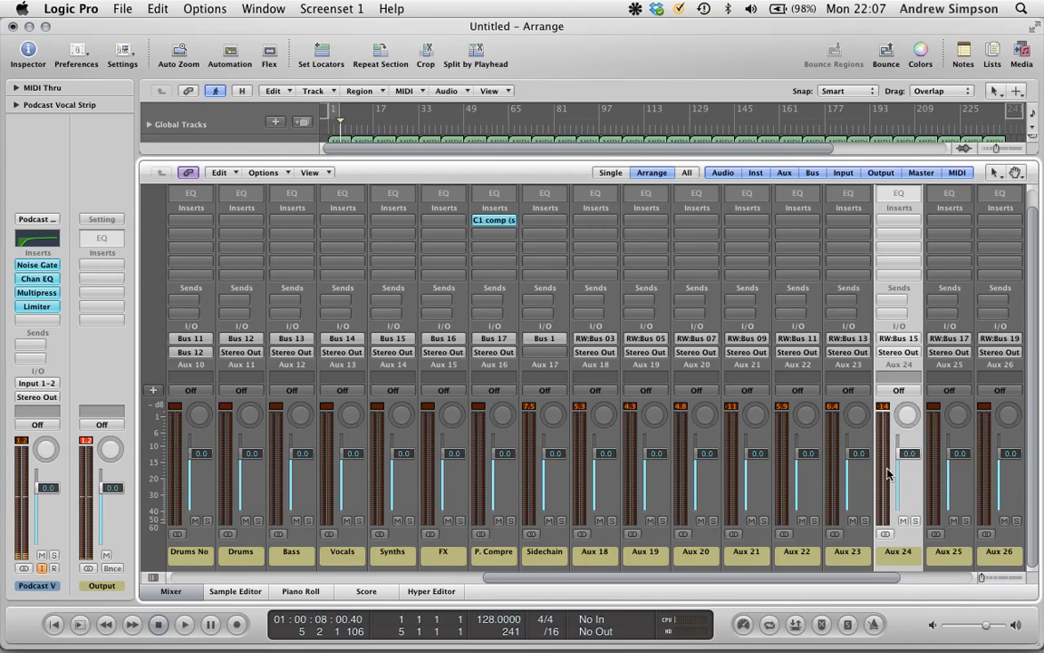
Step: Return to Ableton Live, reset the peak readings, play the kick clip, and raise the Kick track's volume until it peaks at about -12 dB
{"action": "key", "text": "super+Tab"}
{"action": "left_click", "coordinate": [349, 323]}
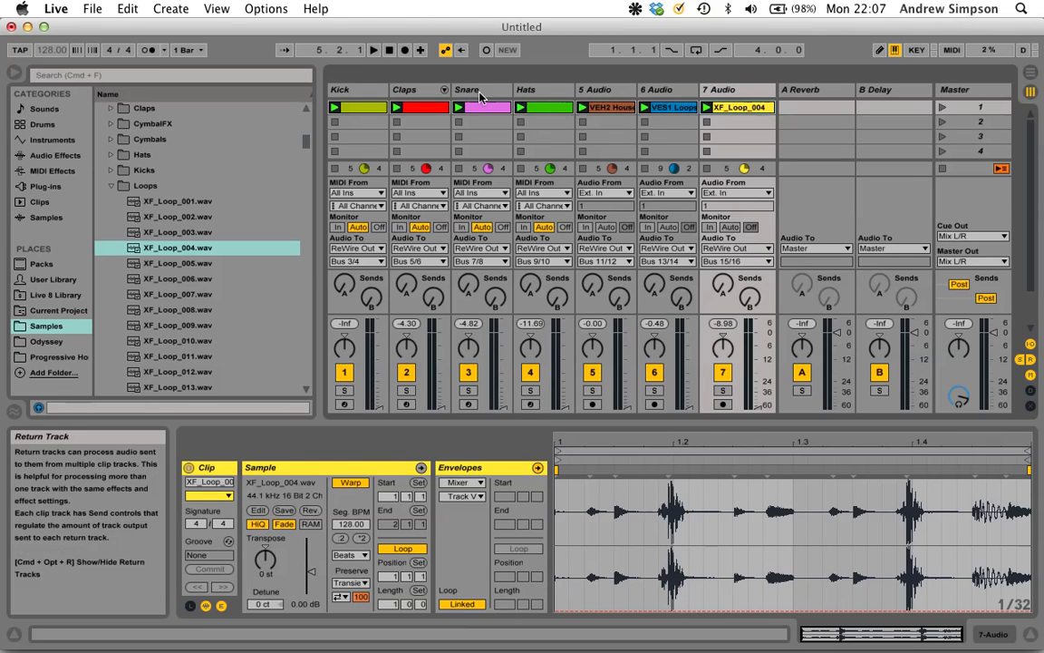
{"action": "left_click", "coordinate": [334, 109]}
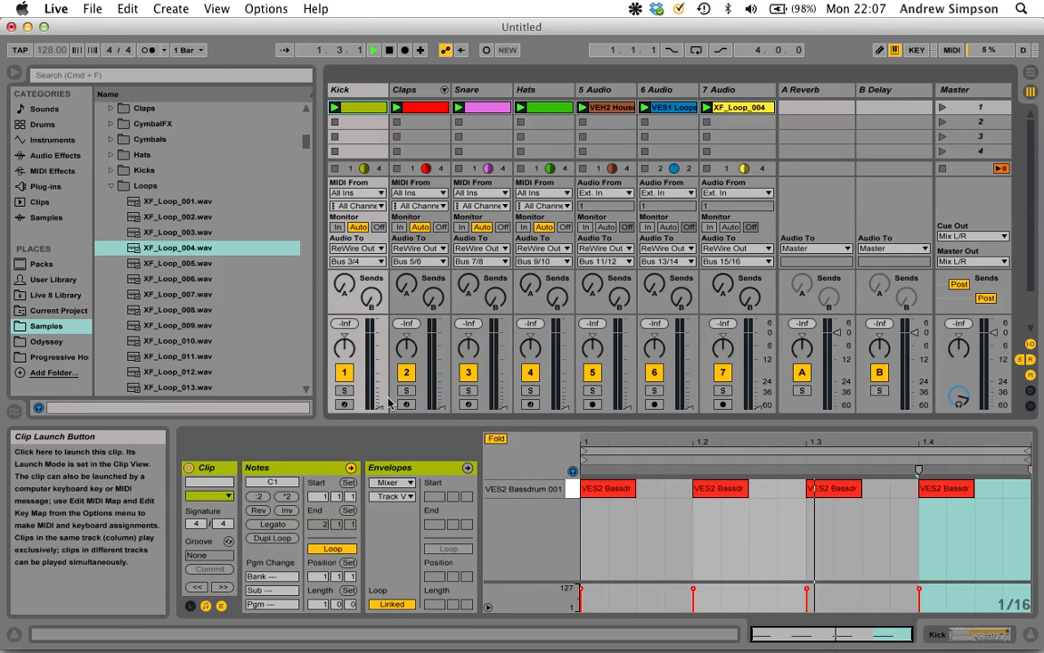
{"action": "left_click_drag", "start_coordinate": [379, 403], "coordinate": [379, 353]}
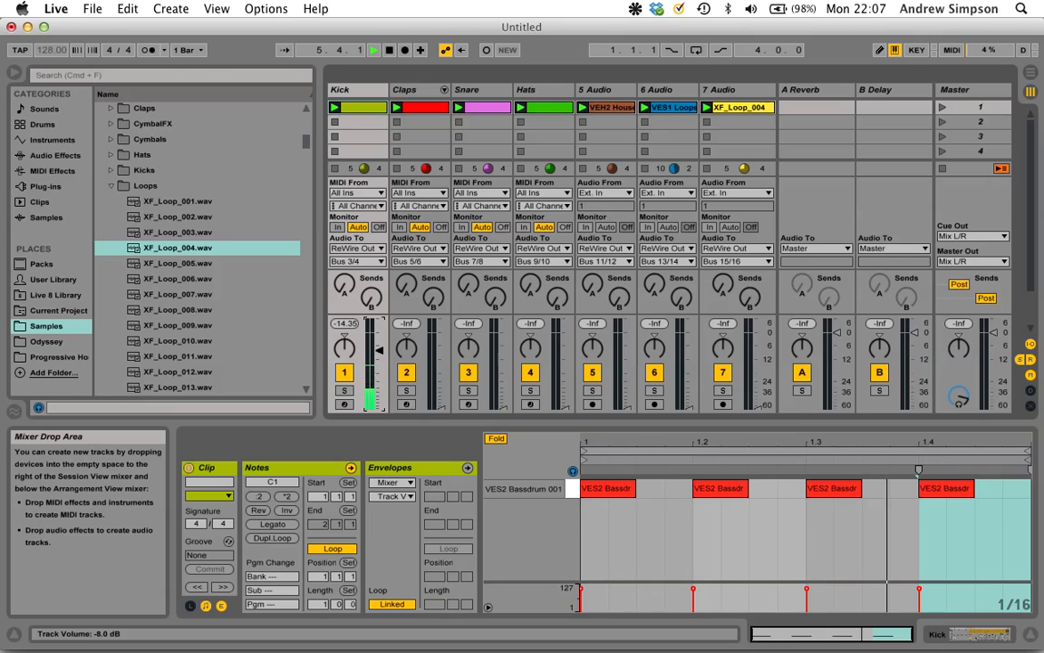
{"action": "left_click_drag", "start_coordinate": [379, 349], "coordinate": [379, 348]}
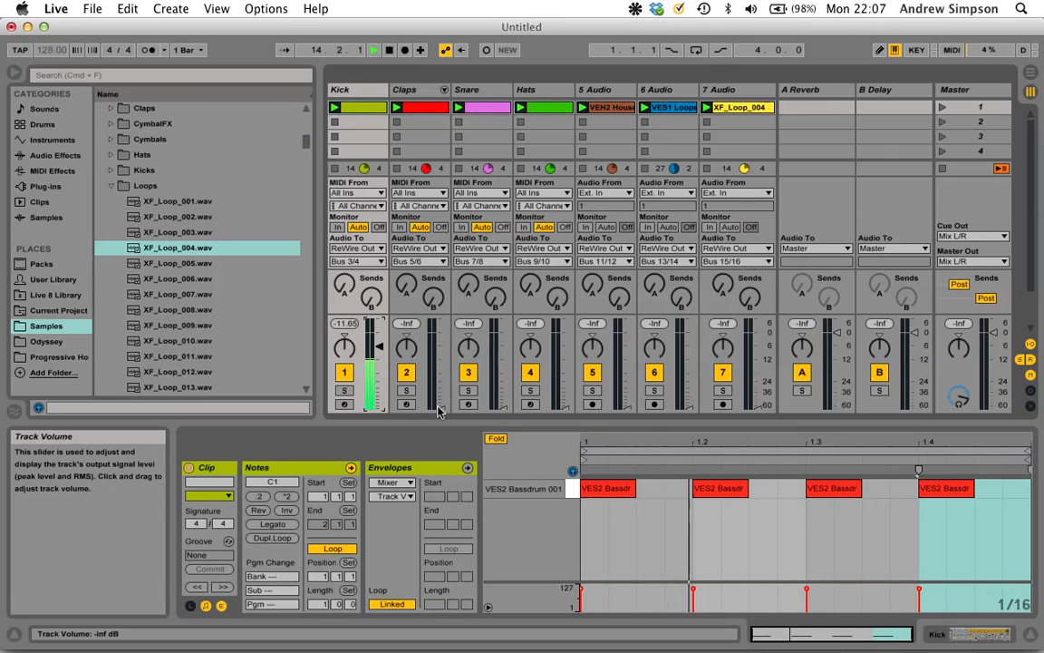
Step: Raise the Claps track's volume under the kick until it peaks at about -12 dB
{"action": "left_click_drag", "start_coordinate": [436, 398], "coordinate": [436, 377]}
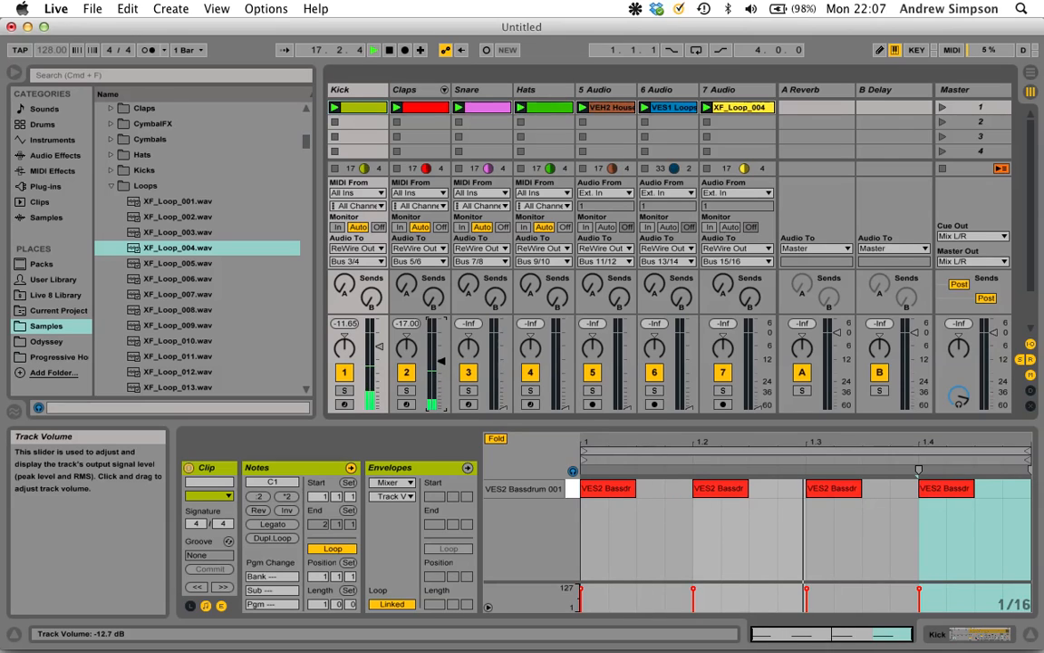
{"action": "left_click_drag", "start_coordinate": [436, 377], "coordinate": [436, 372]}
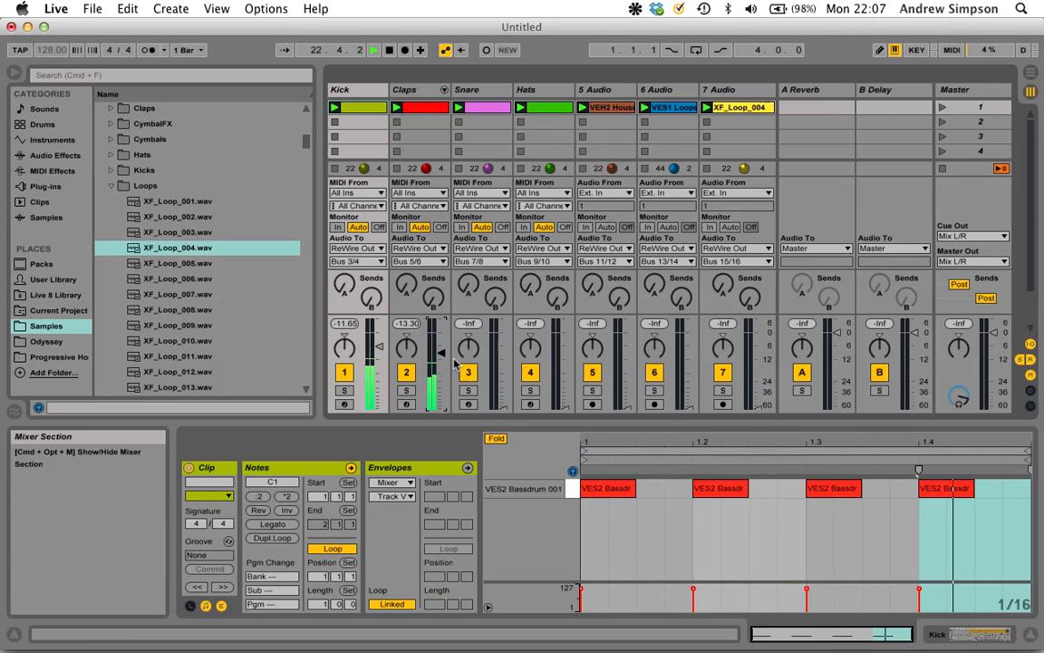
{"action": "left_click_drag", "start_coordinate": [443, 355], "coordinate": [442, 356]}
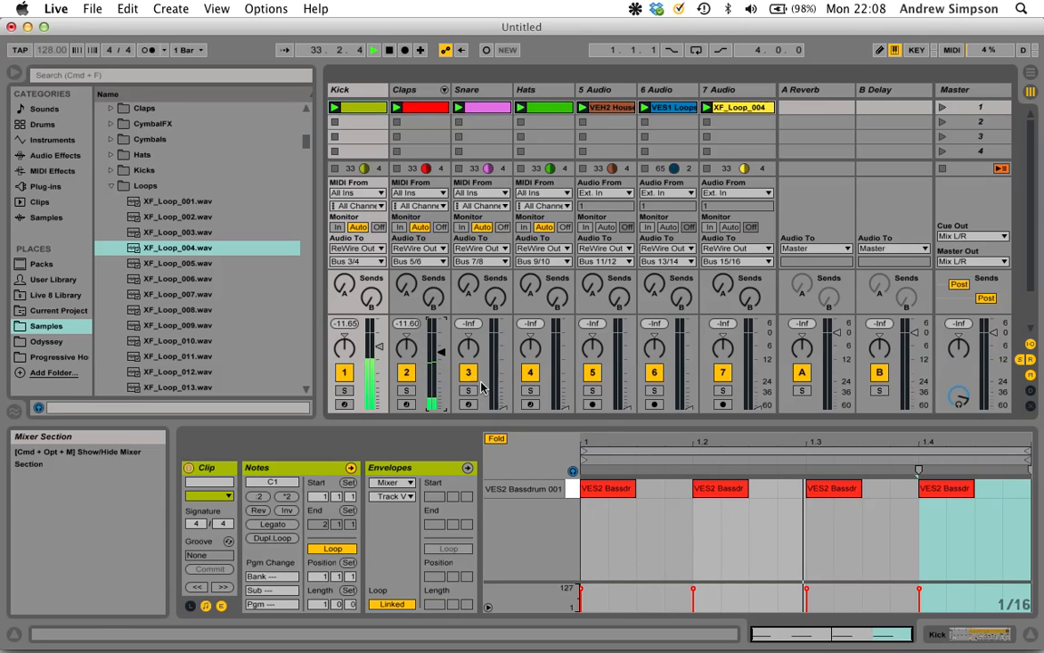
Step: Bring in the Snare track, mute the kick to compare it with the claps, and set the snare's volume to peak at about -16 dB
{"action": "left_click_drag", "start_coordinate": [507, 412], "coordinate": [503, 358]}
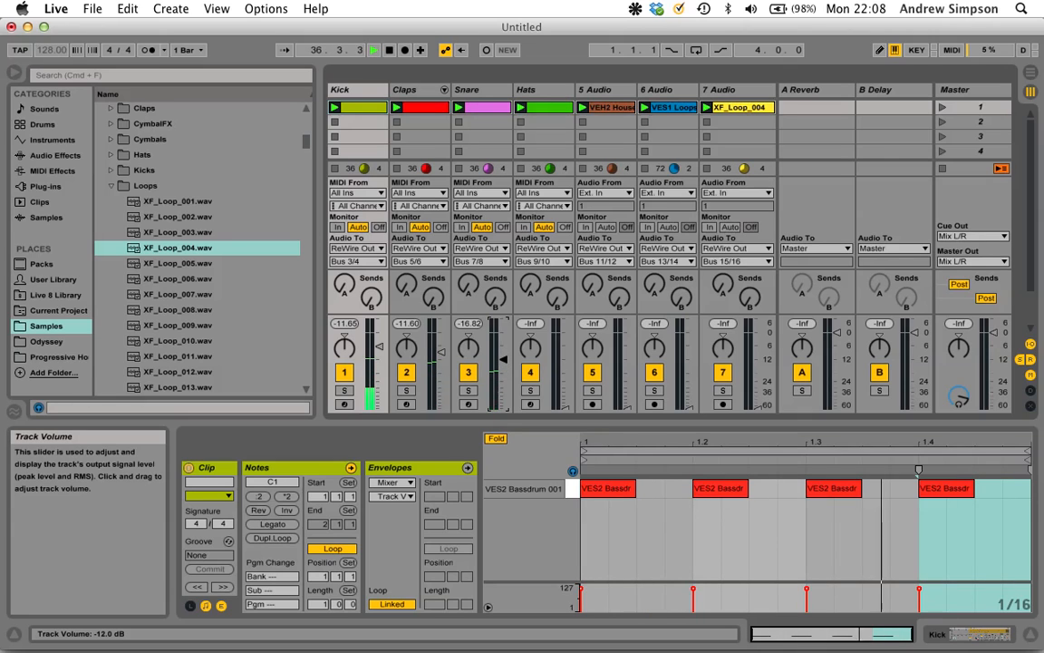
{"action": "left_click_drag", "start_coordinate": [503, 356], "coordinate": [503, 354]}
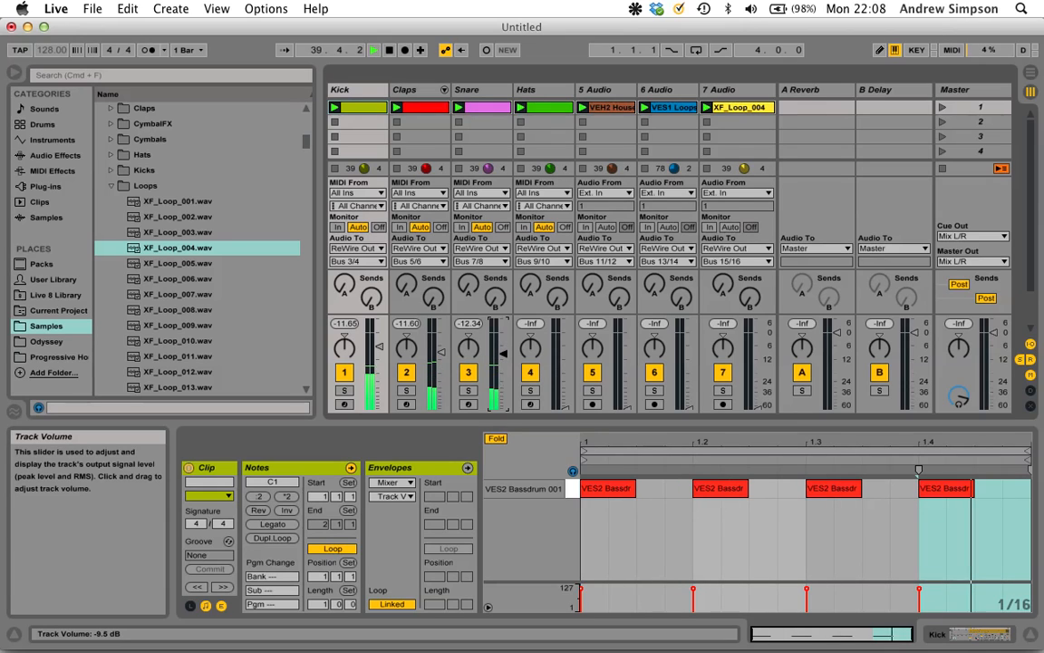
{"action": "left_click", "coordinate": [349, 373]}
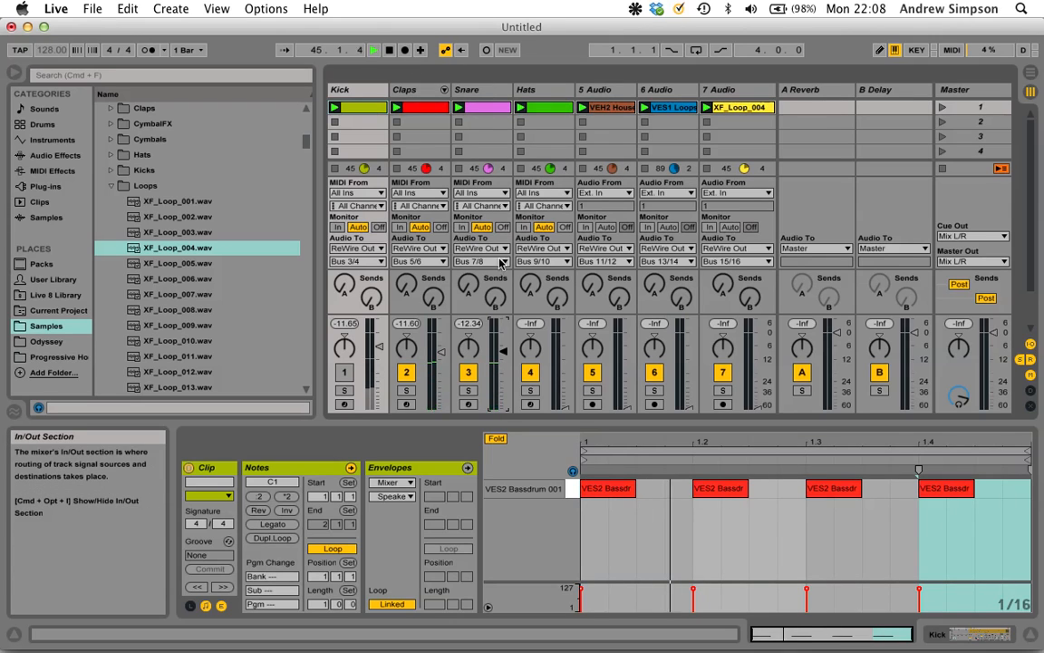
{"action": "left_click_drag", "start_coordinate": [502, 352], "coordinate": [505, 361]}
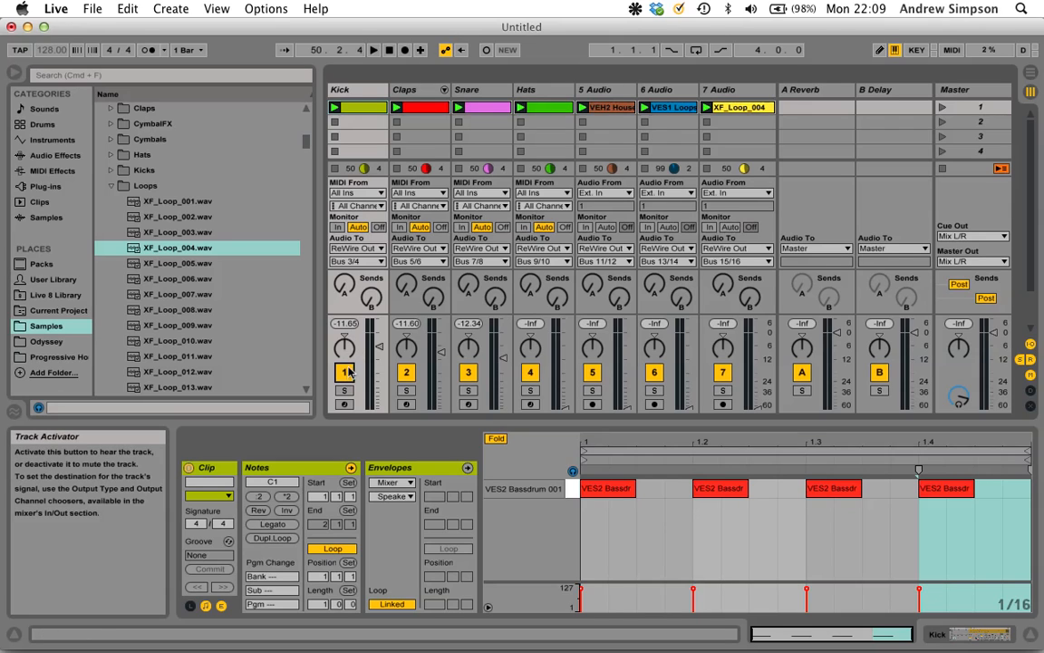
Step: Play the beat and raise Hats, 5 Audio, 6 Audio and 7 Audio to peak at about -21, -12, -17 and -25 dB respectively
{"action": "key", "text": "space"}
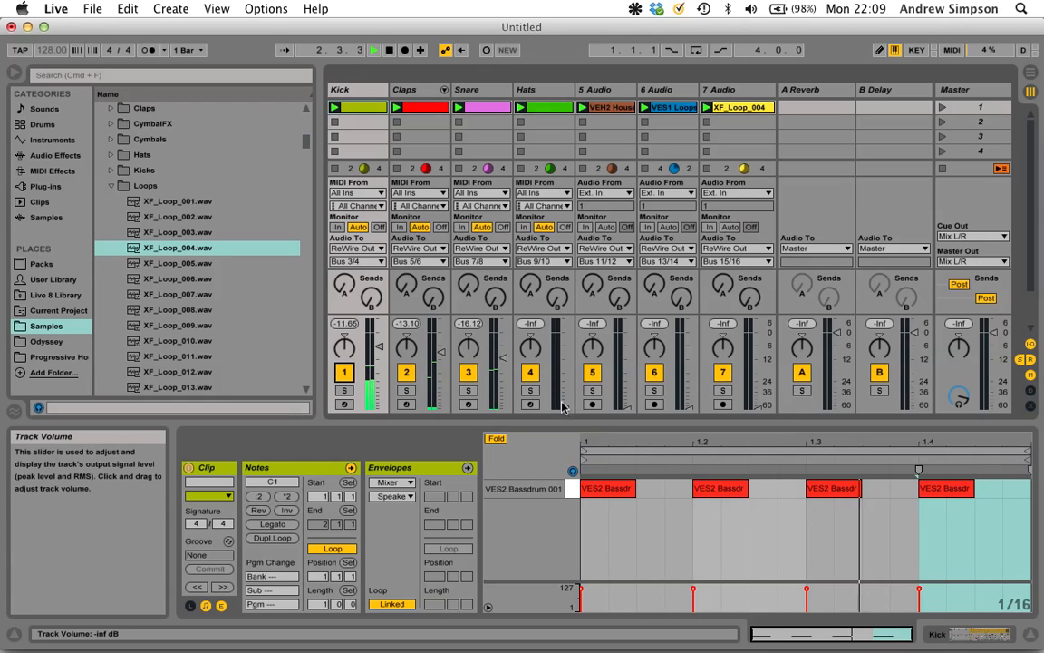
{"action": "left_click_drag", "start_coordinate": [563, 410], "coordinate": [564, 370]}
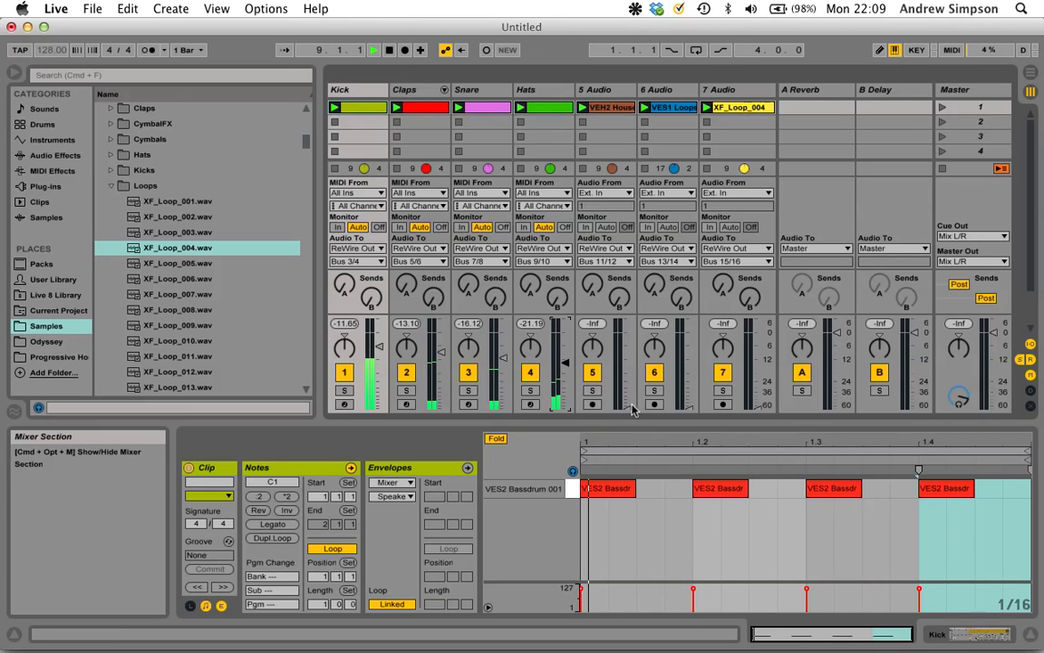
{"action": "left_click_drag", "start_coordinate": [627, 405], "coordinate": [627, 357]}
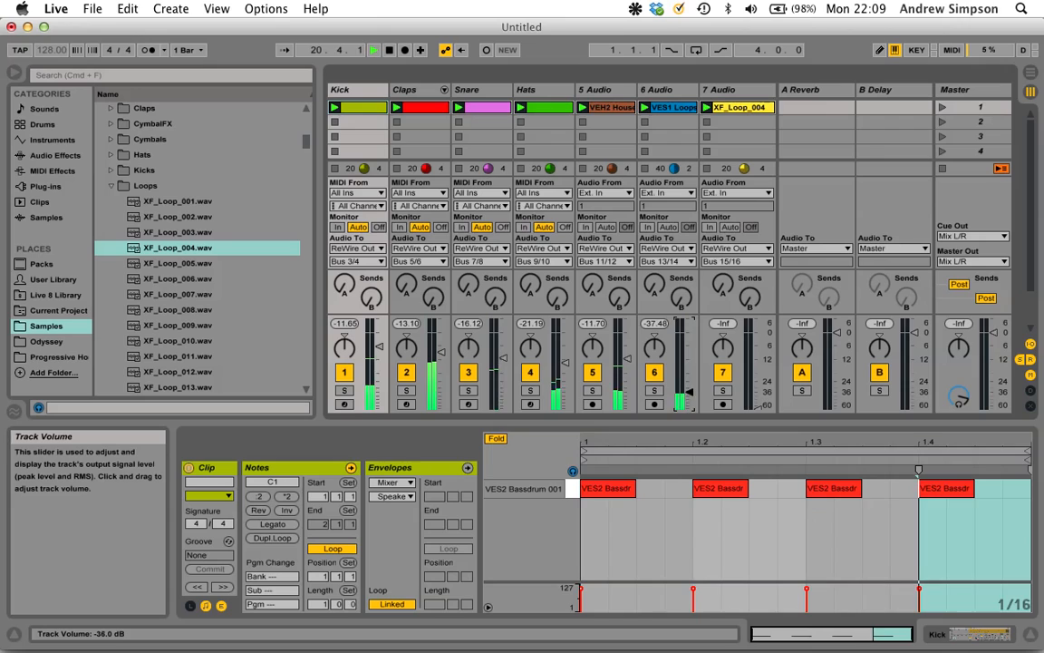
{"action": "left_click_drag", "start_coordinate": [689, 406], "coordinate": [689, 376]}
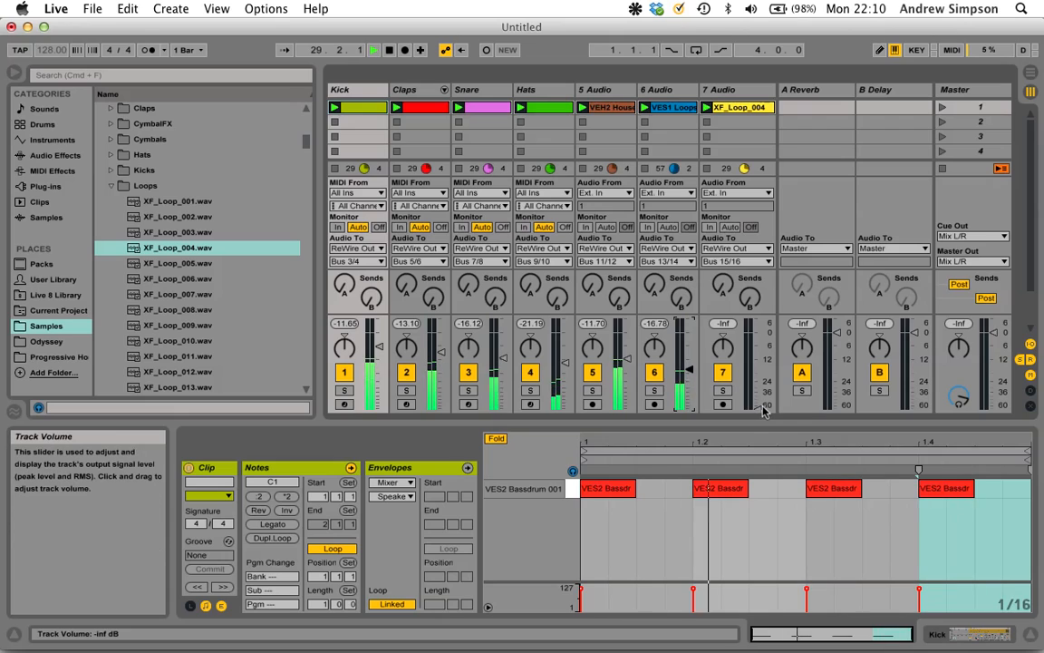
{"action": "left_click_drag", "start_coordinate": [759, 405], "coordinate": [760, 370]}
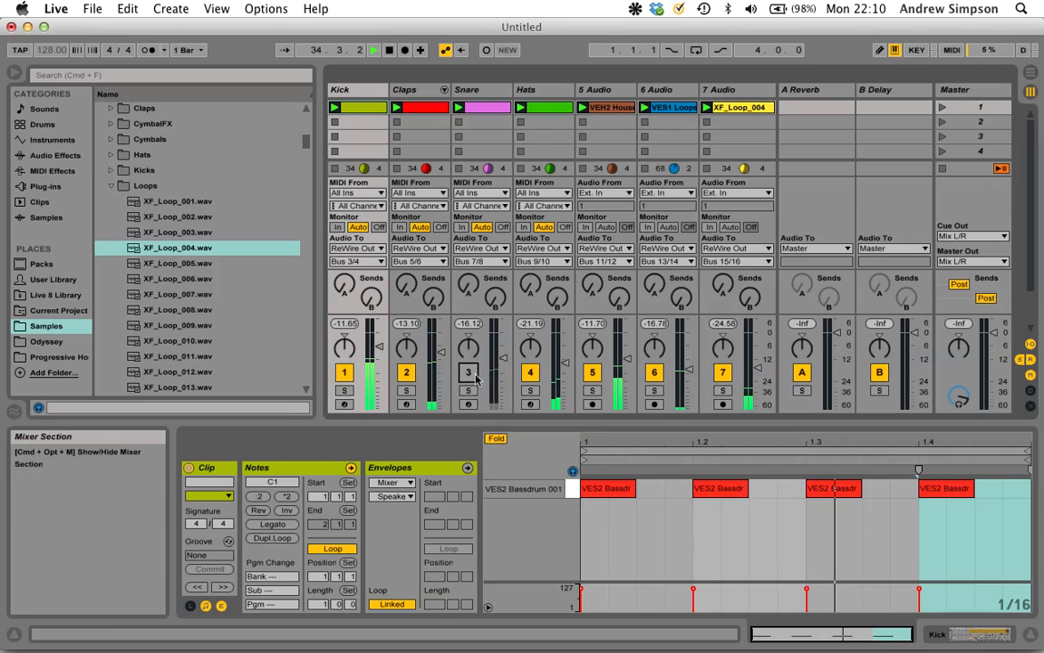
Step: Mute 5 Audio and 6 Audio, and raise the 7 Audio track's volume until it peaks at about -23 dB
{"action": "left_click", "coordinate": [596, 373]}
{"action": "left_click", "coordinate": [655, 373]}
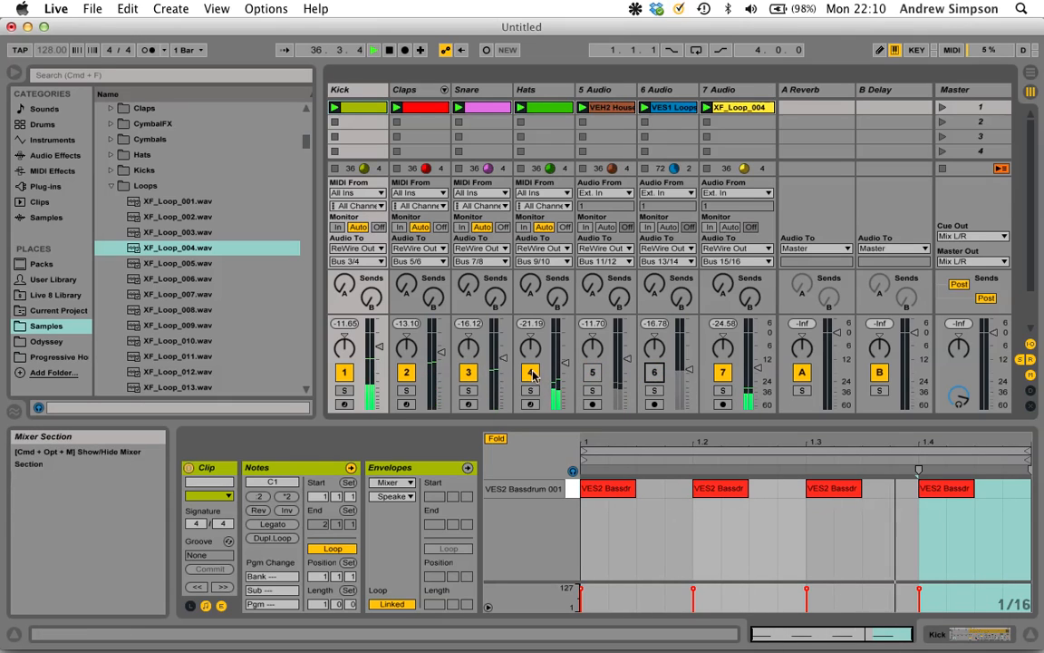
{"action": "left_click_drag", "start_coordinate": [757, 367], "coordinate": [758, 362]}
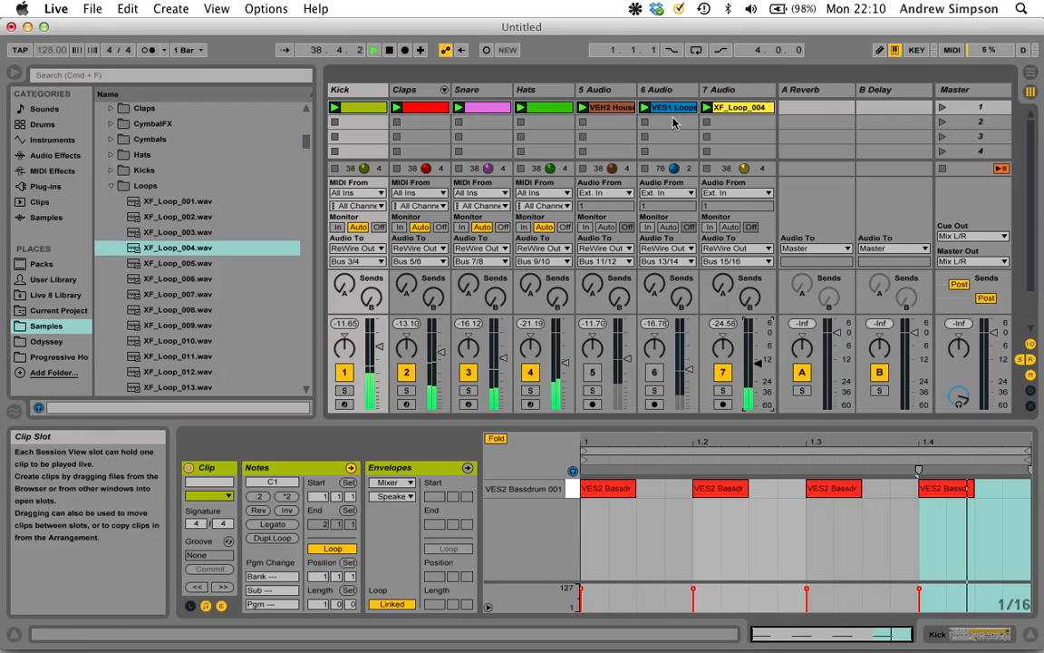
Step: Mute the Snare, Claps and Kick tracks, and solo Hats and 7 Audio to hear those two parts together
{"action": "left_click", "coordinate": [468, 373]}
{"action": "left_click", "coordinate": [406, 373]}
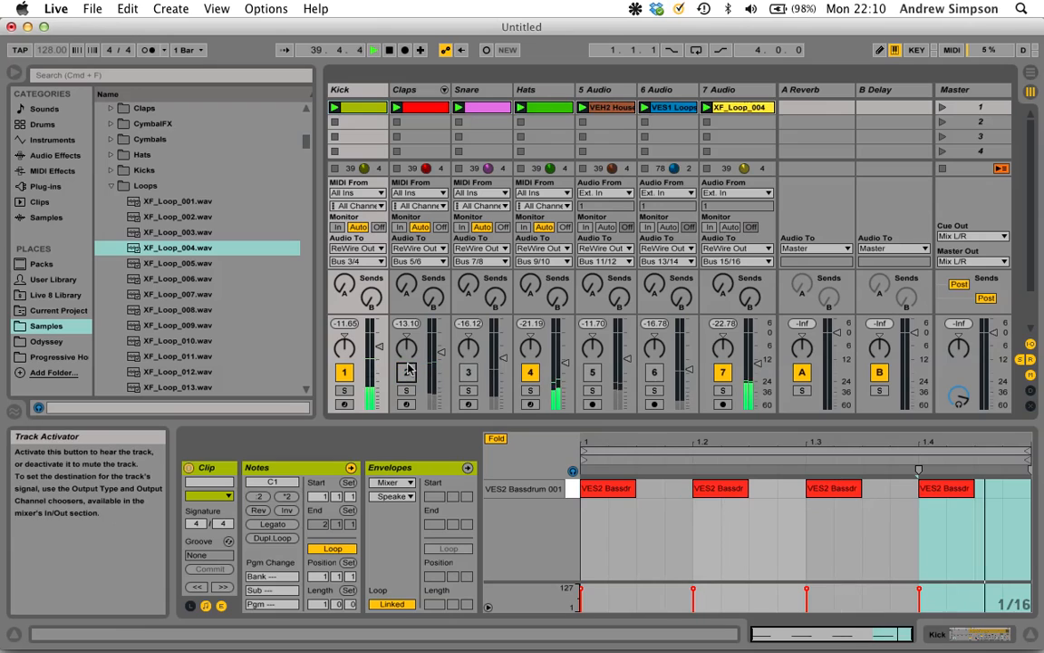
{"action": "left_click", "coordinate": [344, 374]}
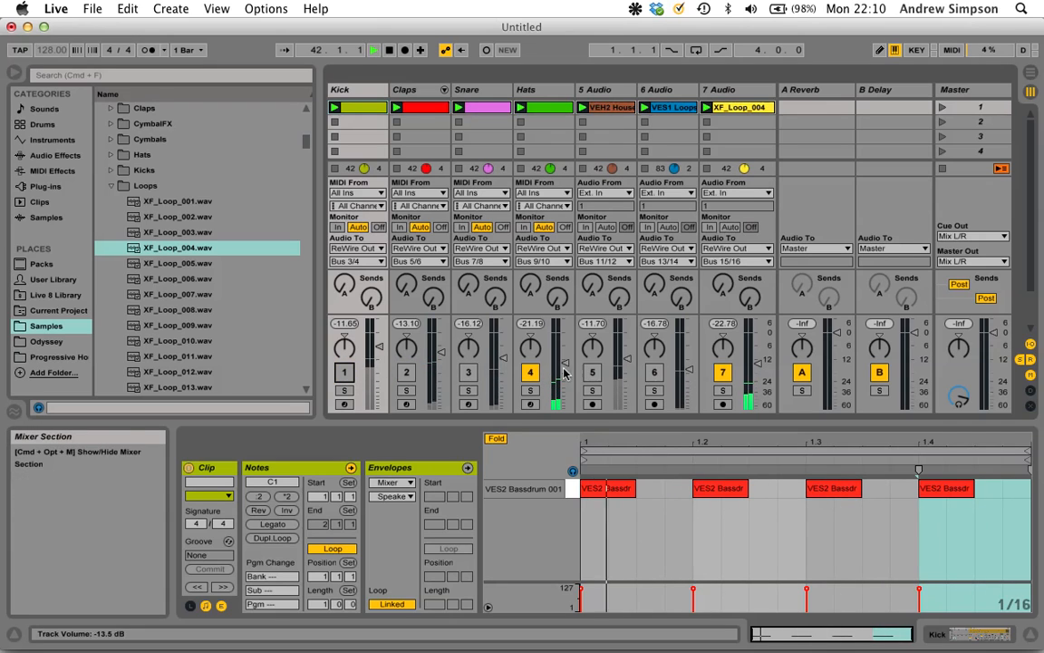
{"action": "left_click", "coordinate": [530, 372]}
{"action": "left_click", "coordinate": [531, 392]}
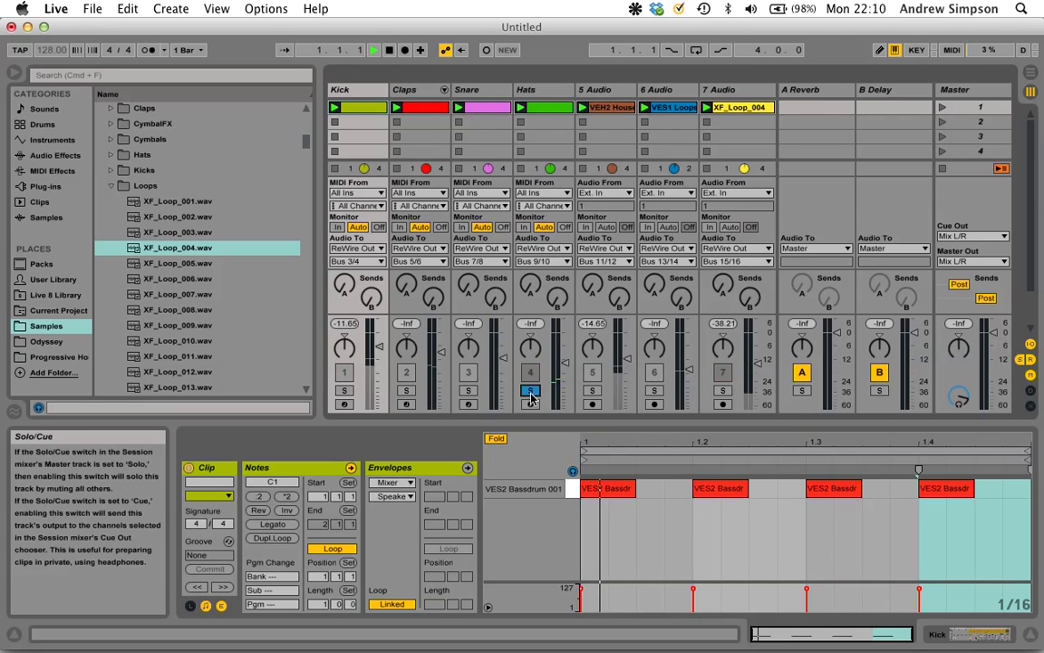
{"action": "left_click", "coordinate": [724, 391]}
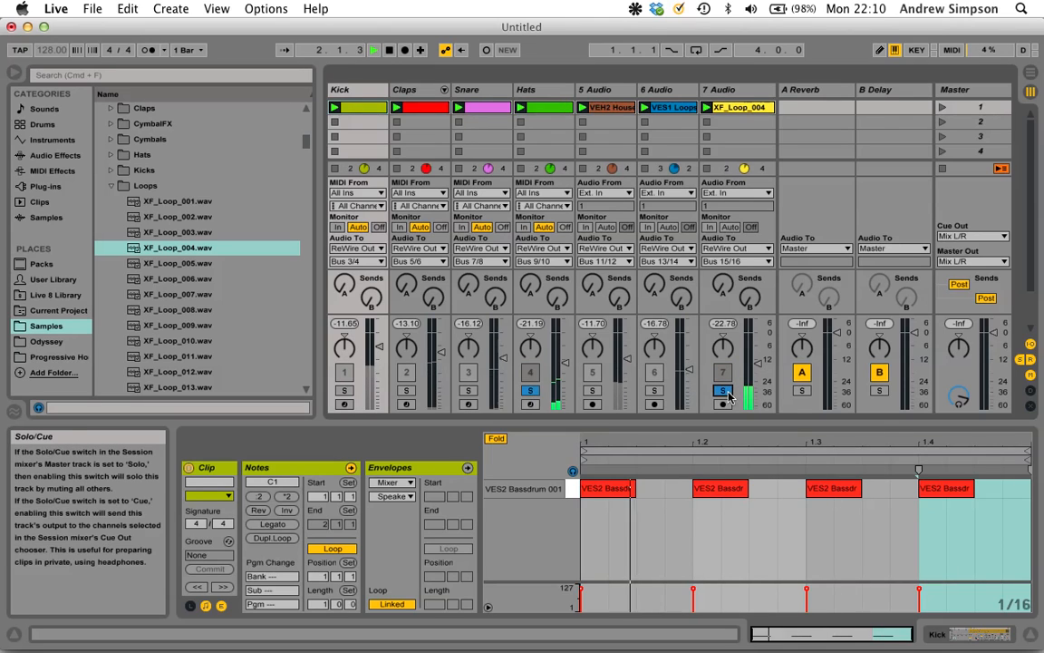
Step: Unsolo Hats and 7 Audio and bring the Kick and Snare tracks back in, leaving the Claps muted
{"action": "left_click", "coordinate": [531, 392]}
{"action": "left_click", "coordinate": [723, 390]}
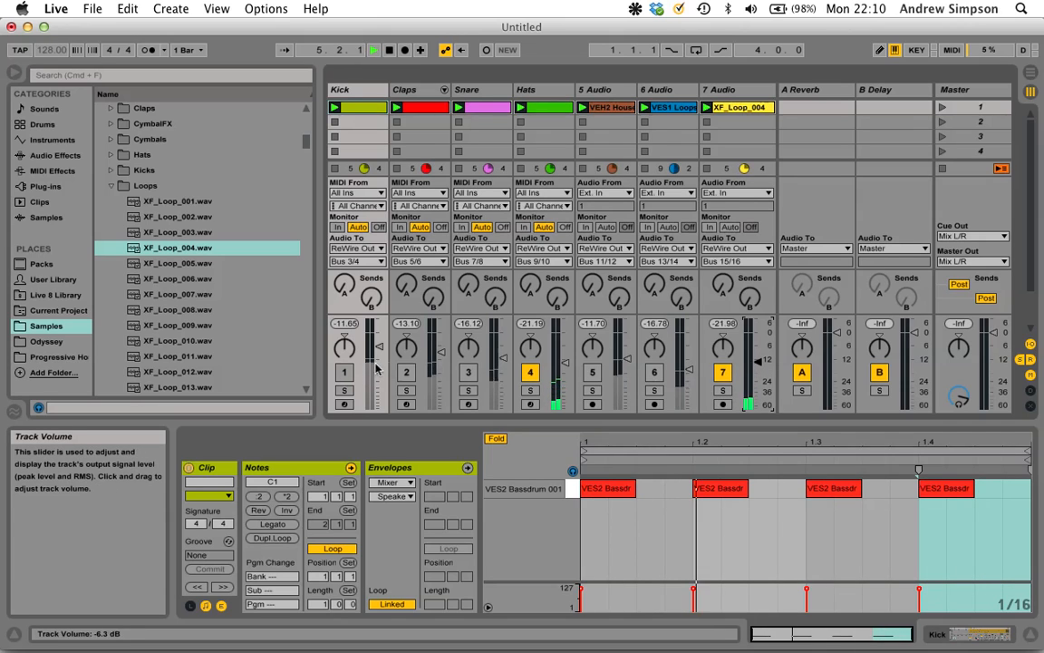
{"action": "left_click", "coordinate": [345, 372]}
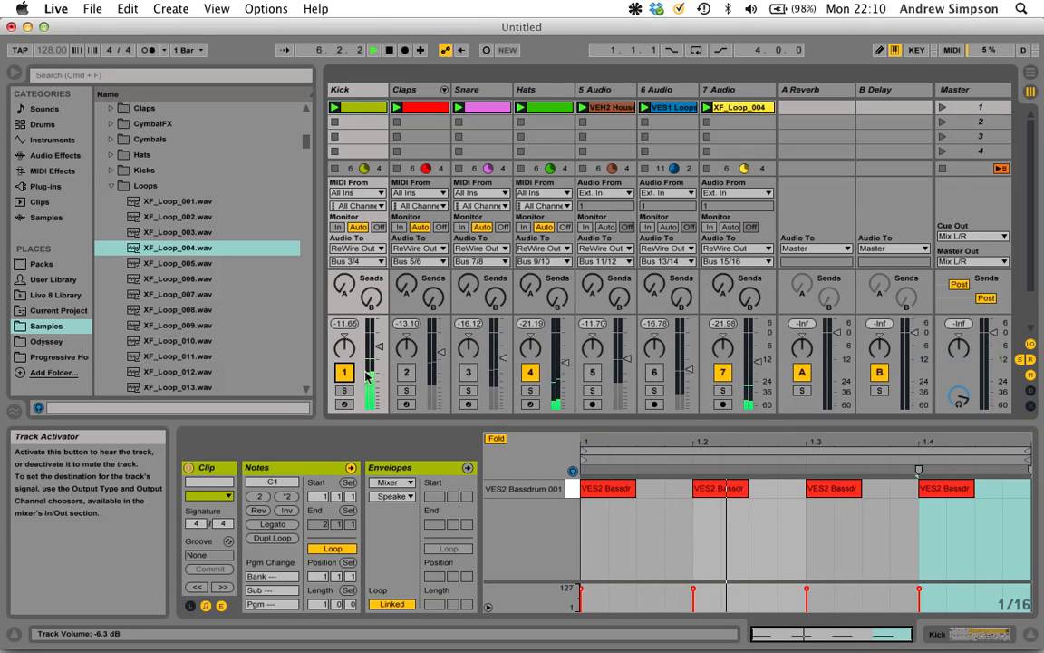
{"action": "left_click", "coordinate": [406, 372]}
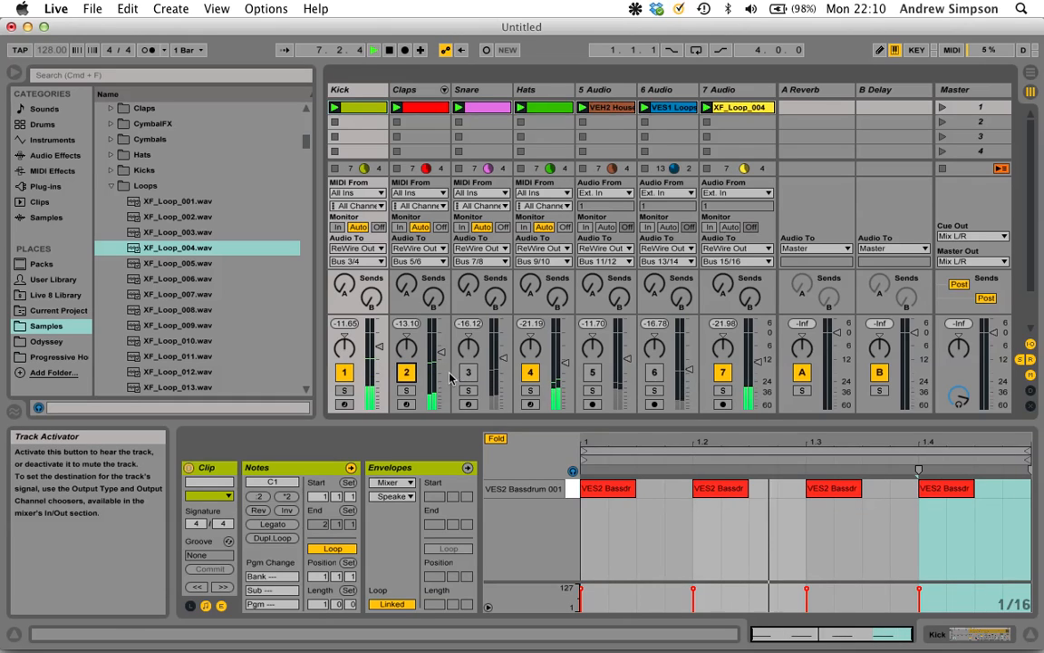
{"action": "left_click", "coordinate": [406, 373]}
{"action": "left_click", "coordinate": [469, 373]}
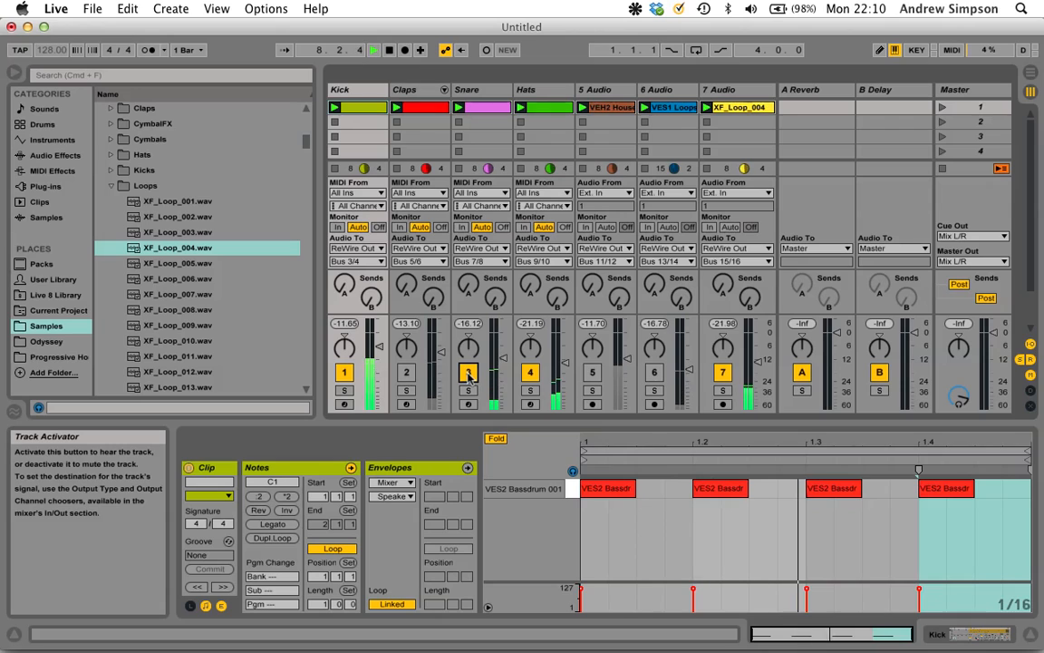
Step: Unmute the 6 Audio, 5 Audio and Claps tracks to hear the full beat, and stop playback
{"action": "left_click", "coordinate": [653, 372]}
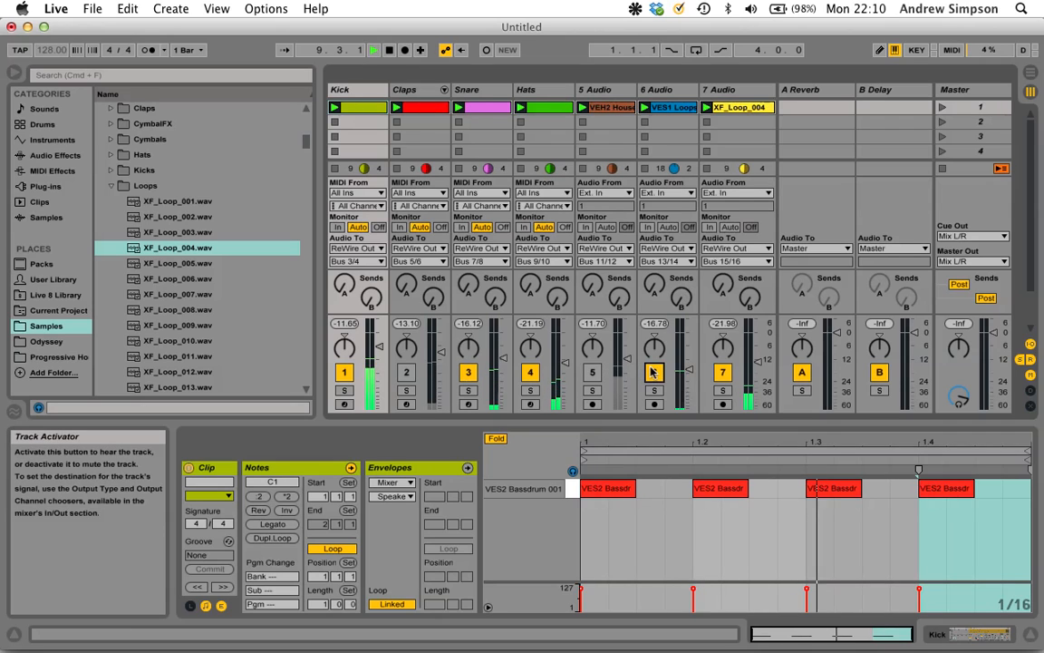
{"action": "left_click", "coordinate": [593, 374]}
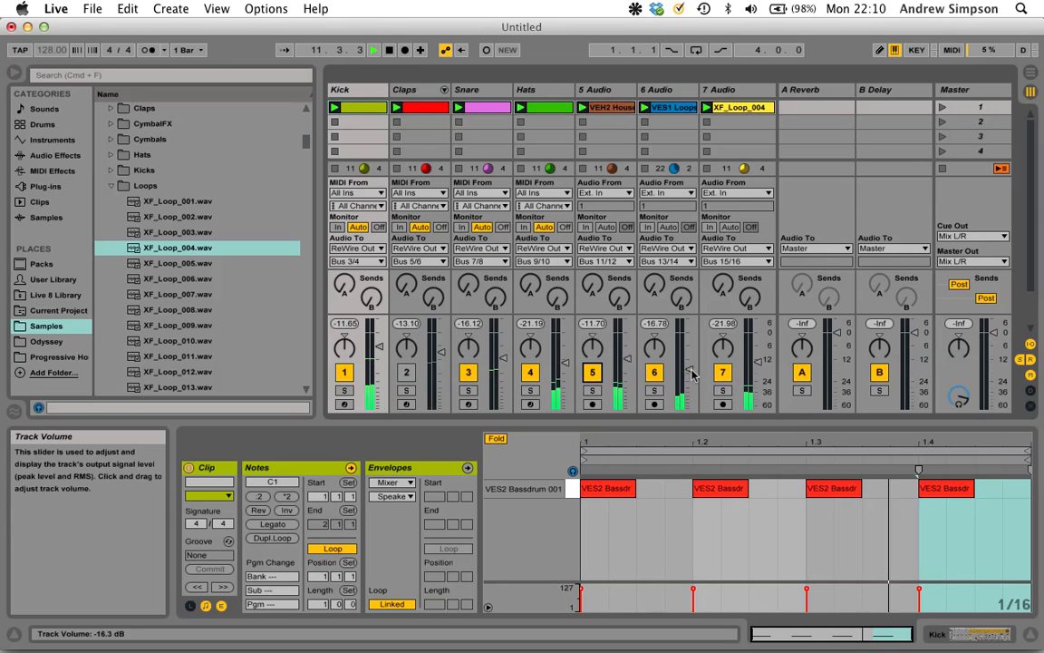
{"action": "left_click", "coordinate": [408, 374]}
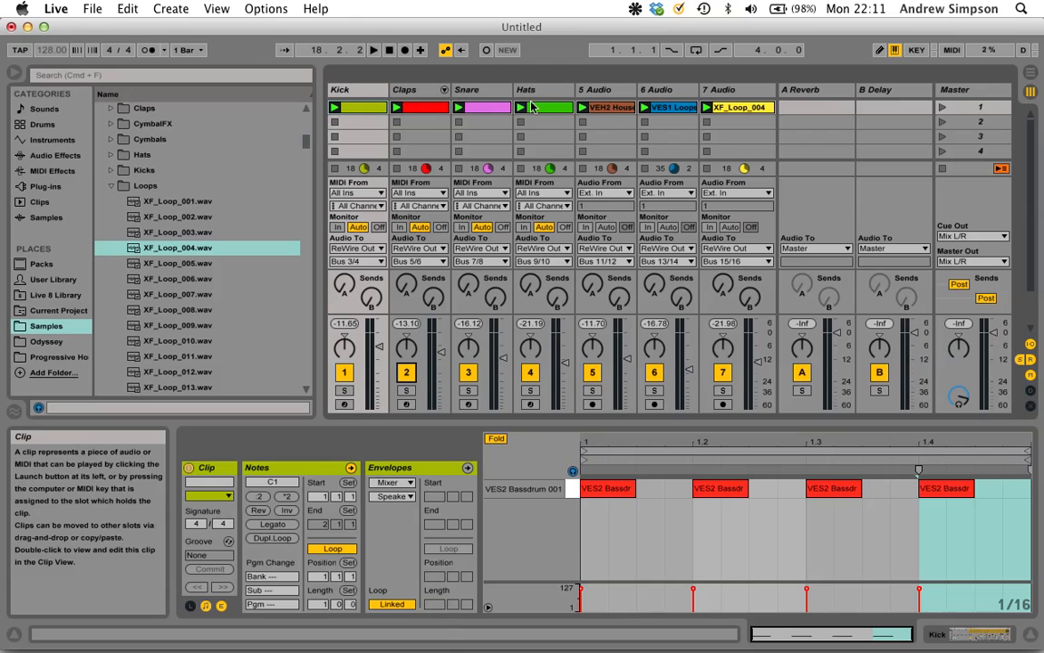
{"action": "key", "text": "space"}
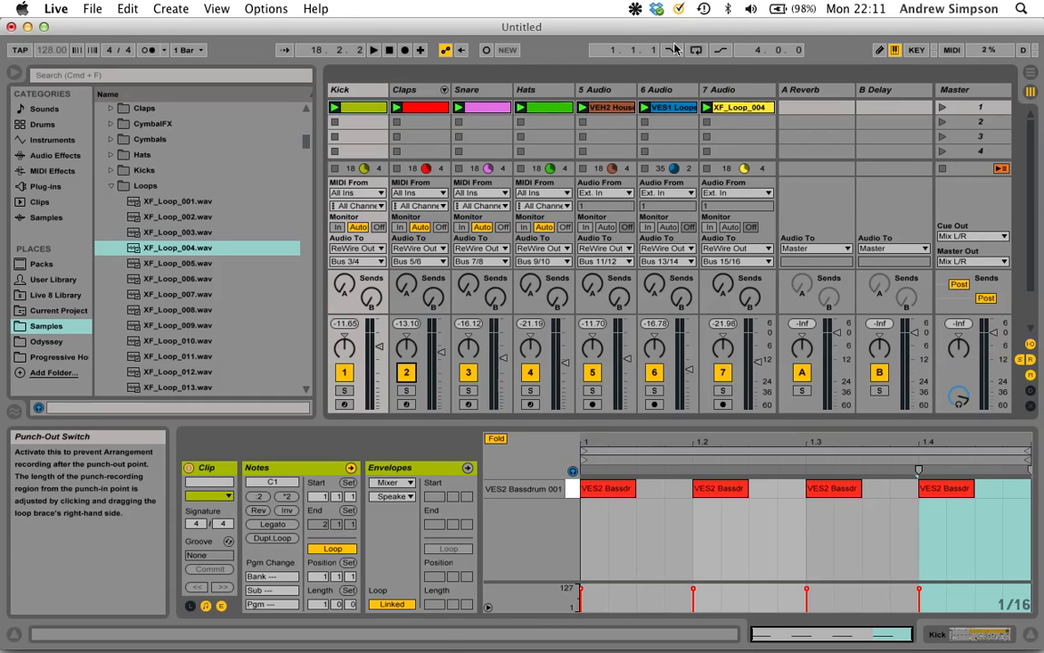
Step: Switch to Logic Pro and rename the Aux 18 and Aux 19 mixer channels as Kick and Claps
{"action": "key", "text": "super+Tab"}
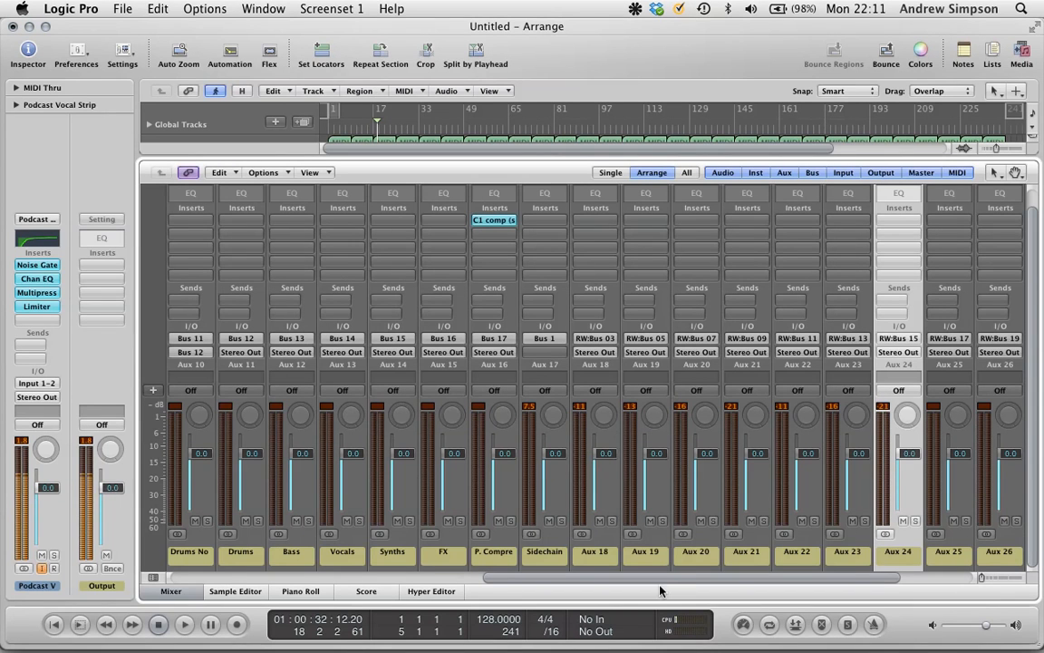
{"action": "left_click", "coordinate": [594, 554]}
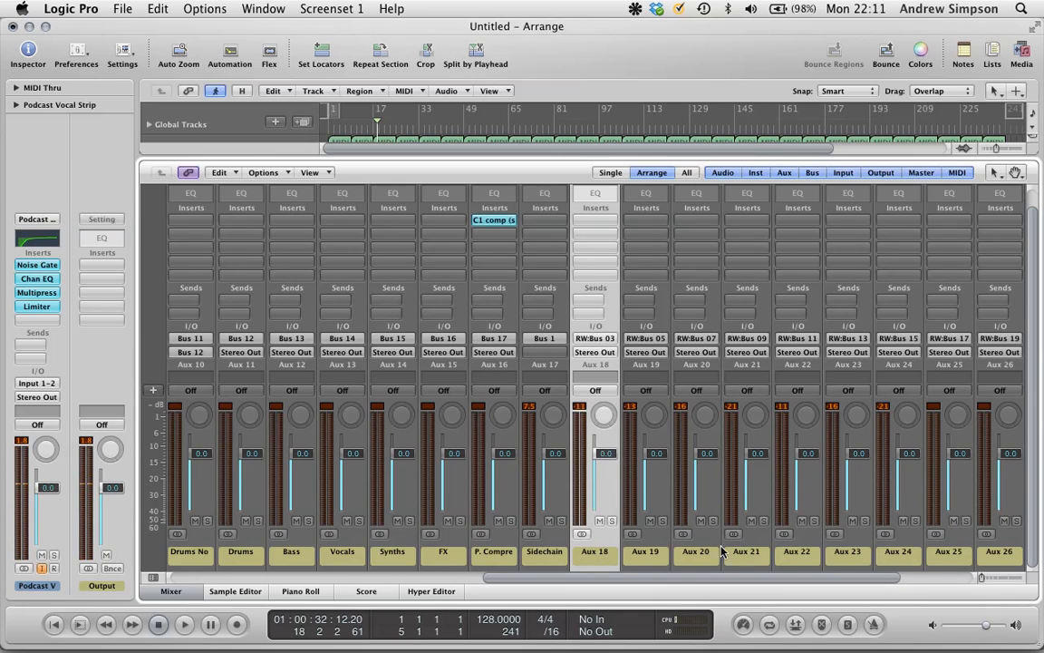
{"action": "double_click", "coordinate": [609, 556]}
{"action": "type", "text": "Kick"}
{"action": "key", "text": "Return"}
{"action": "double_click", "coordinate": [635, 554]}
{"action": "type", "text": "Claps"}
{"action": "key", "text": "Return"}
Step: Rename the Aux 20 mixer channel as Snare and the Aux 21 channel as Hat
{"action": "double_click", "coordinate": [686, 554]}
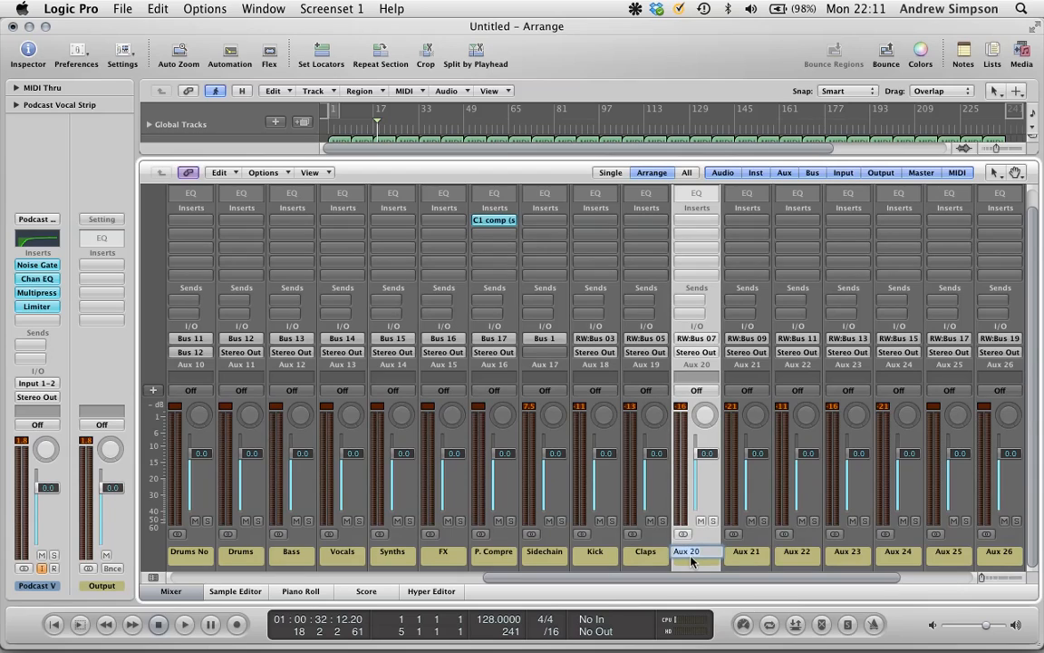
{"action": "type", "text": "Snare"}
{"action": "key", "text": "Return"}
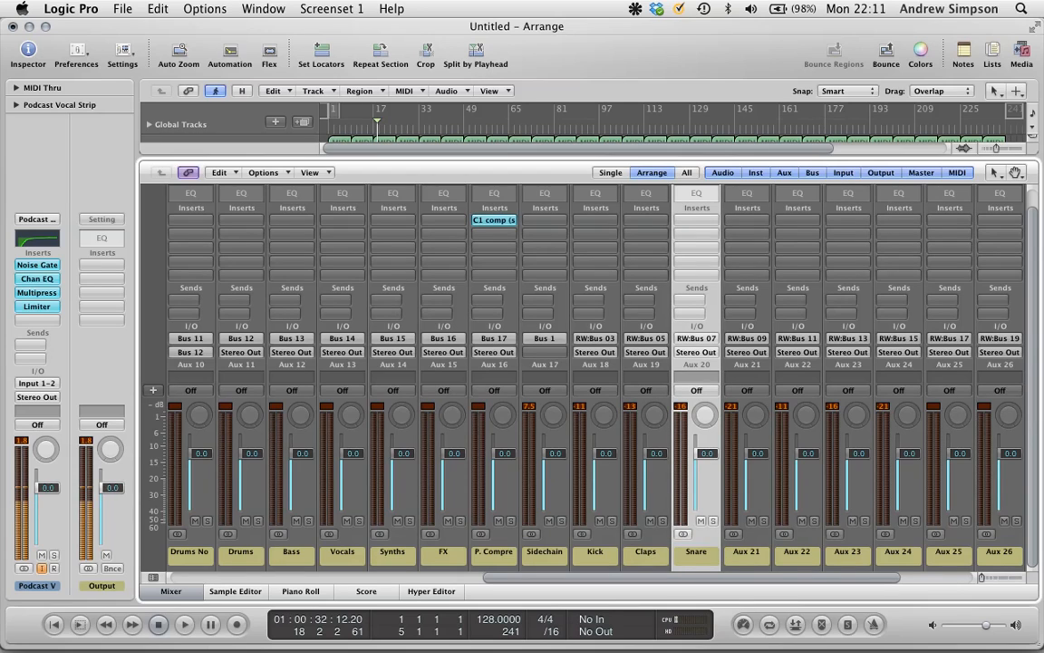
{"action": "double_click", "coordinate": [747, 555]}
{"action": "type", "text": "Ha"}
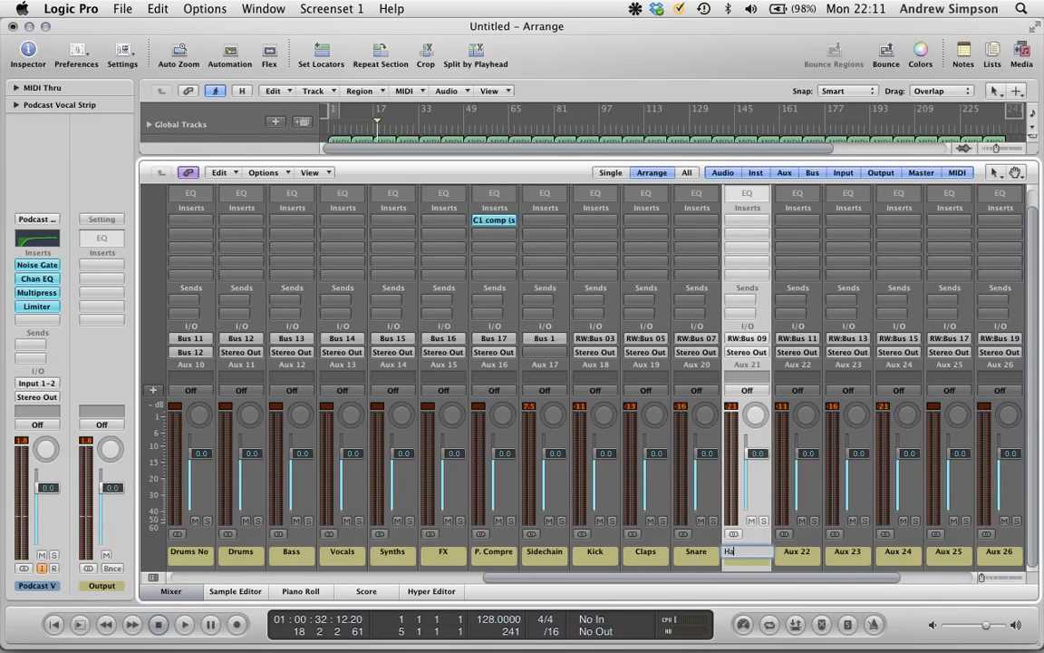
{"action": "type", "text": "t"}
{"action": "key", "text": "Return"}
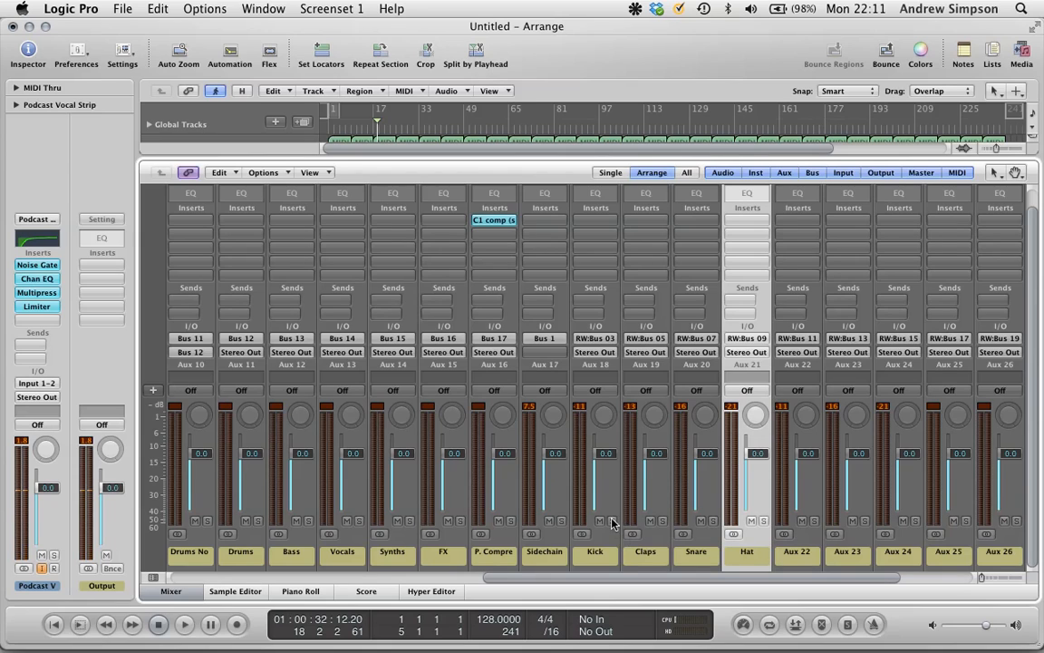
Step: Switch the Kick channel's format from stereo to mono and keep that channel selected
{"action": "left_click", "coordinate": [582, 536]}
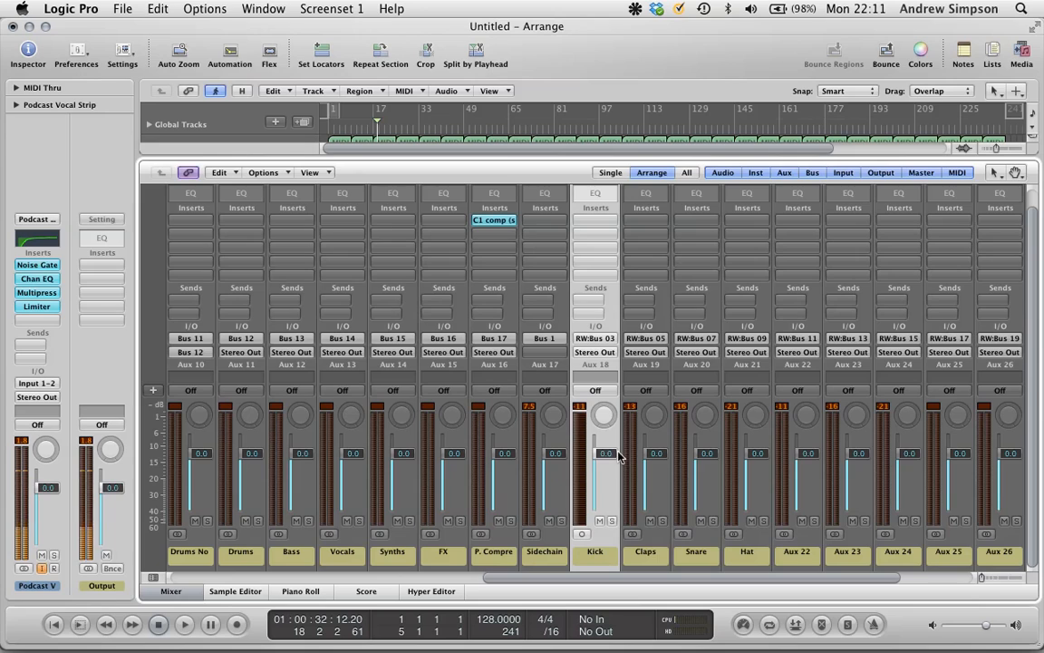
{"action": "left_click", "coordinate": [649, 545]}
{"action": "left_click", "coordinate": [600, 556]}
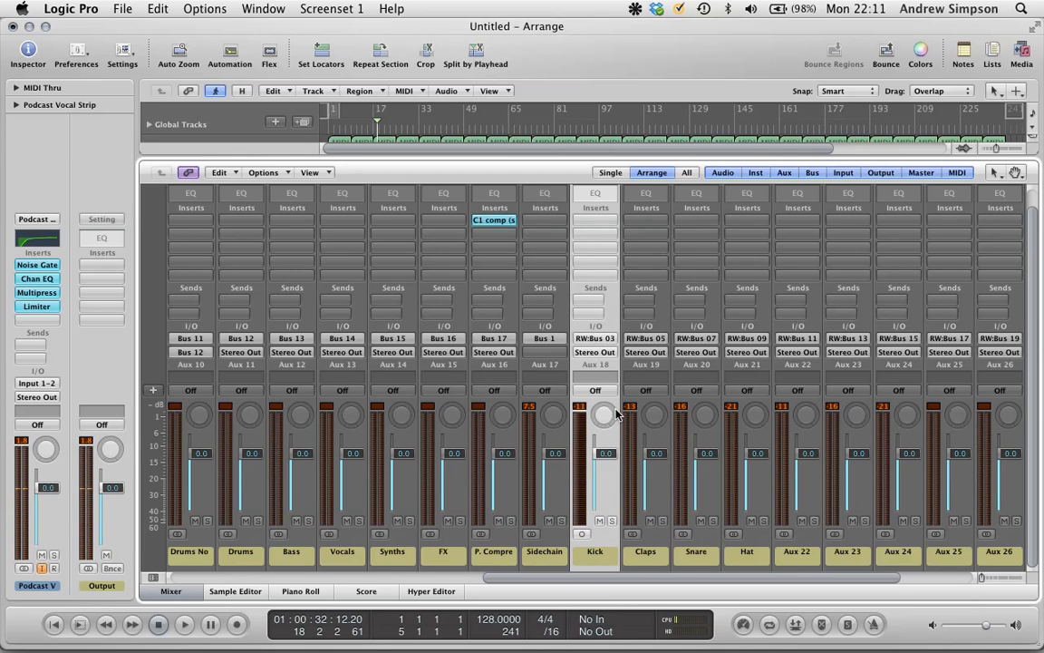
Step: Add a Channel EQ to the Kick channel, enable its Analyzer, and move the plug-in window clear of the screen edge
{"action": "left_click", "coordinate": [601, 201]}
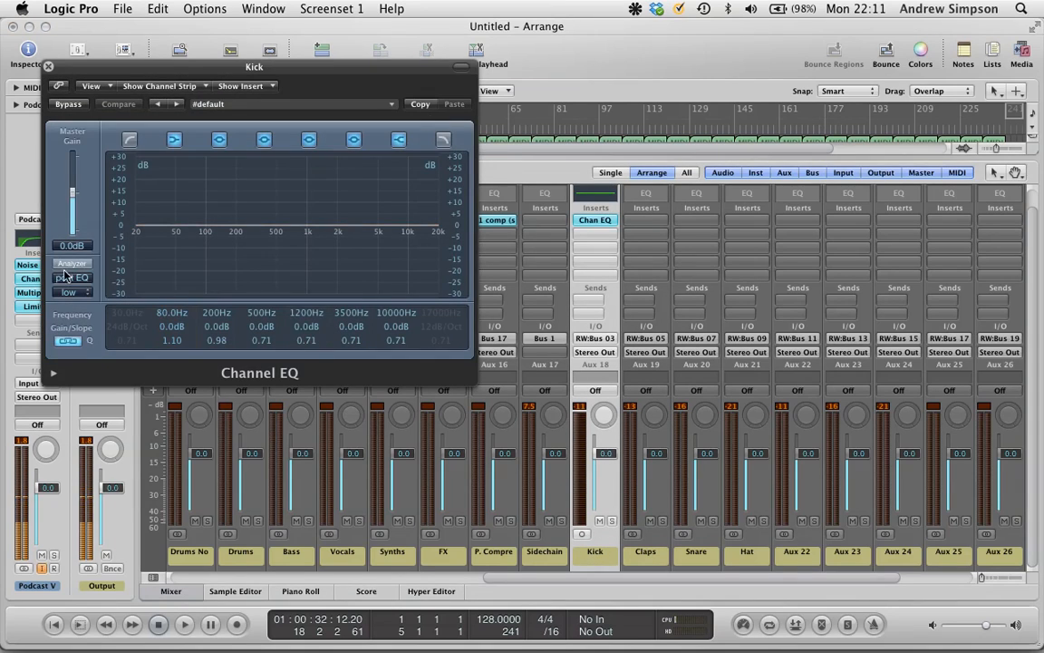
{"action": "left_click", "coordinate": [74, 264]}
{"action": "left_click_drag", "start_coordinate": [275, 67], "coordinate": [370, 126]}
Step: Play the beat with the Kick soloed to examine its frequency spectrum, stop playback, and close the Channel EQ window
{"action": "key", "text": "space"}
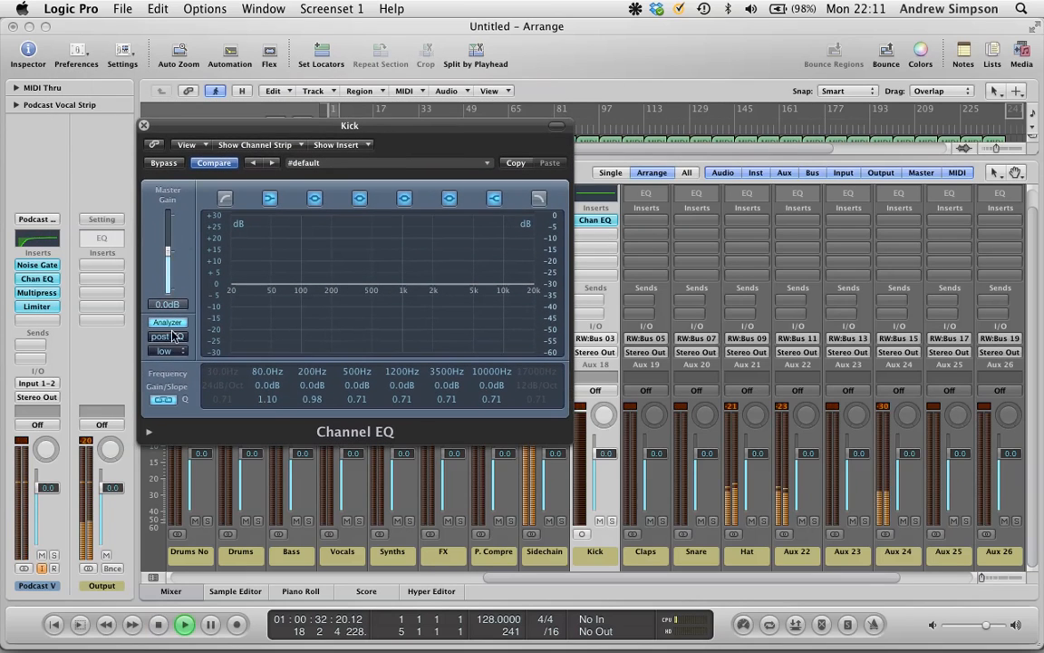
{"action": "left_click", "coordinate": [612, 522]}
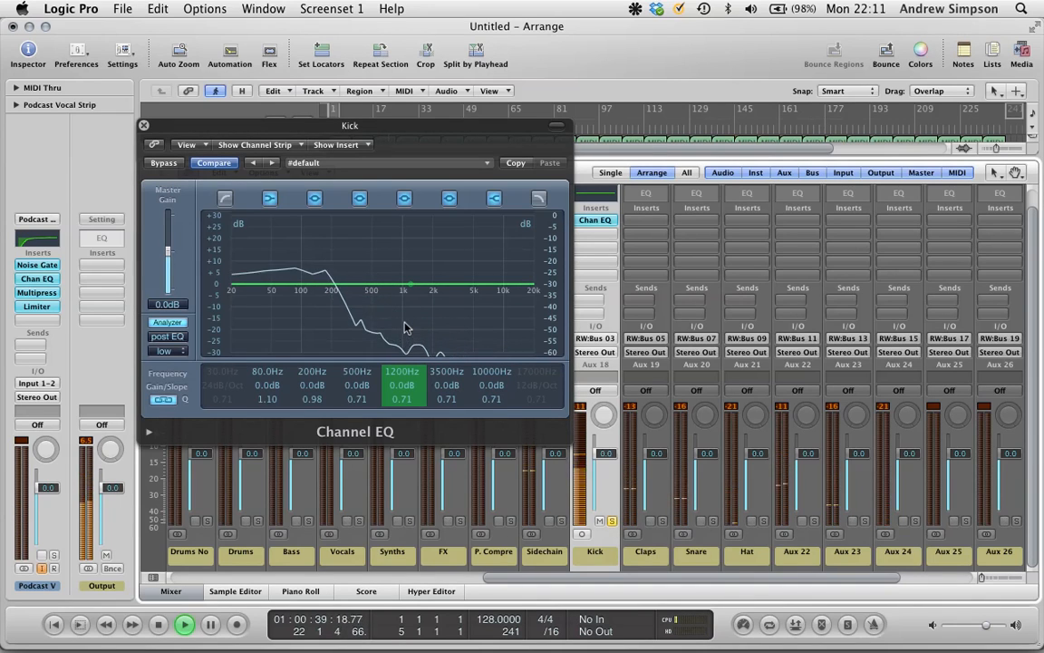
{"action": "key", "text": "space"}
{"action": "left_click", "coordinate": [144, 125]}
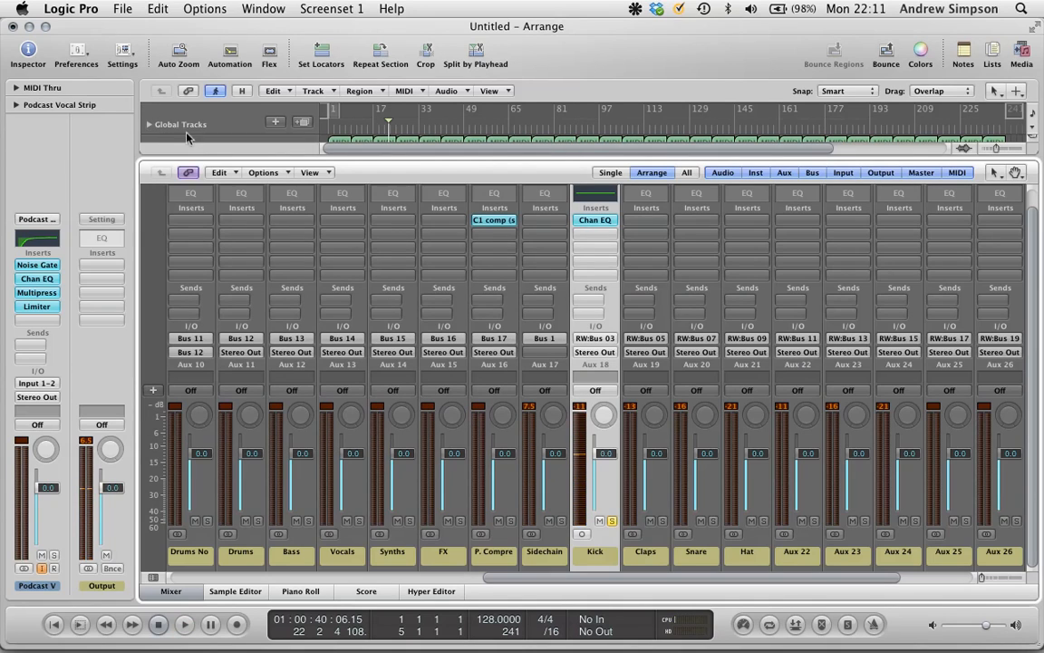